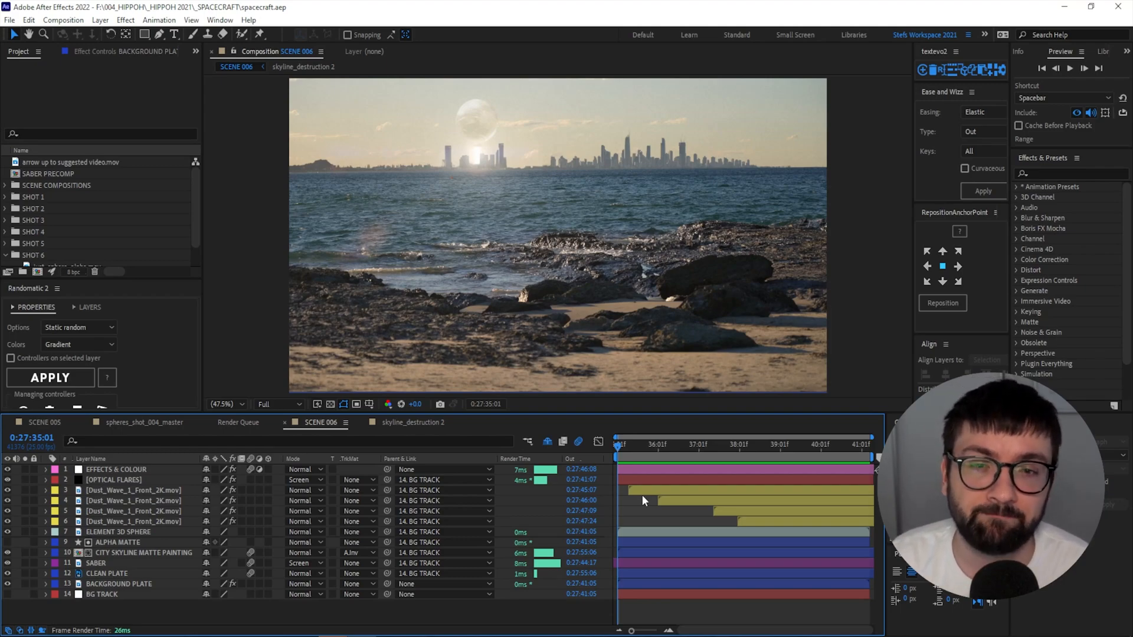
Preview the background footage in SCENE 006 and make the CLEAN PLATE layer visible above BACKGROUND PLATE.
{"action": "key", "text": "space"}
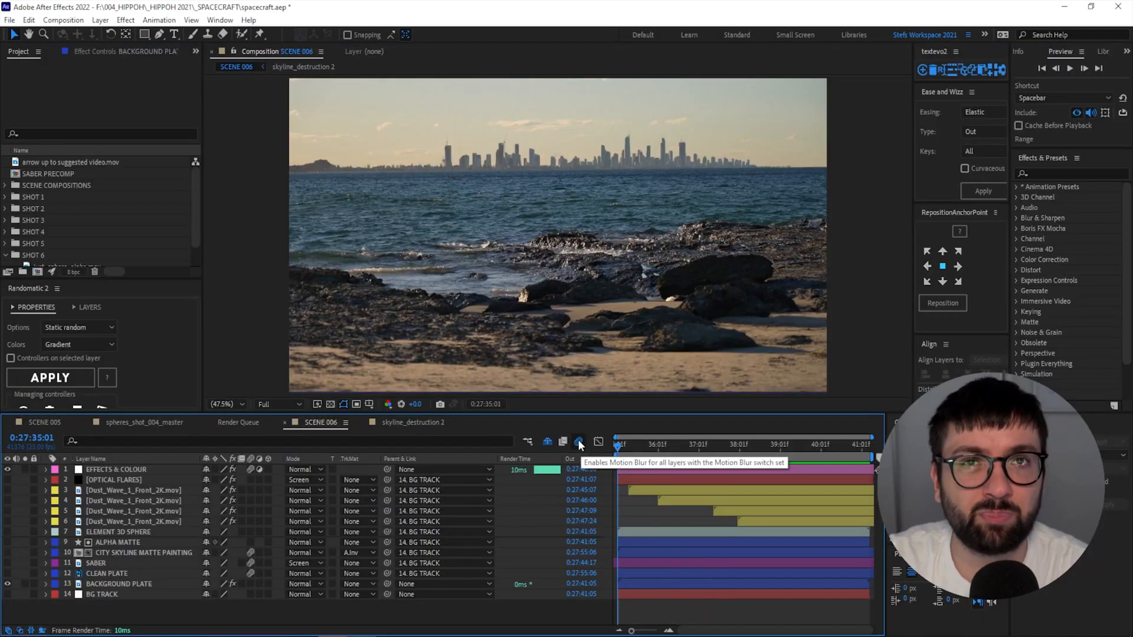
{"action": "key", "text": "space"}
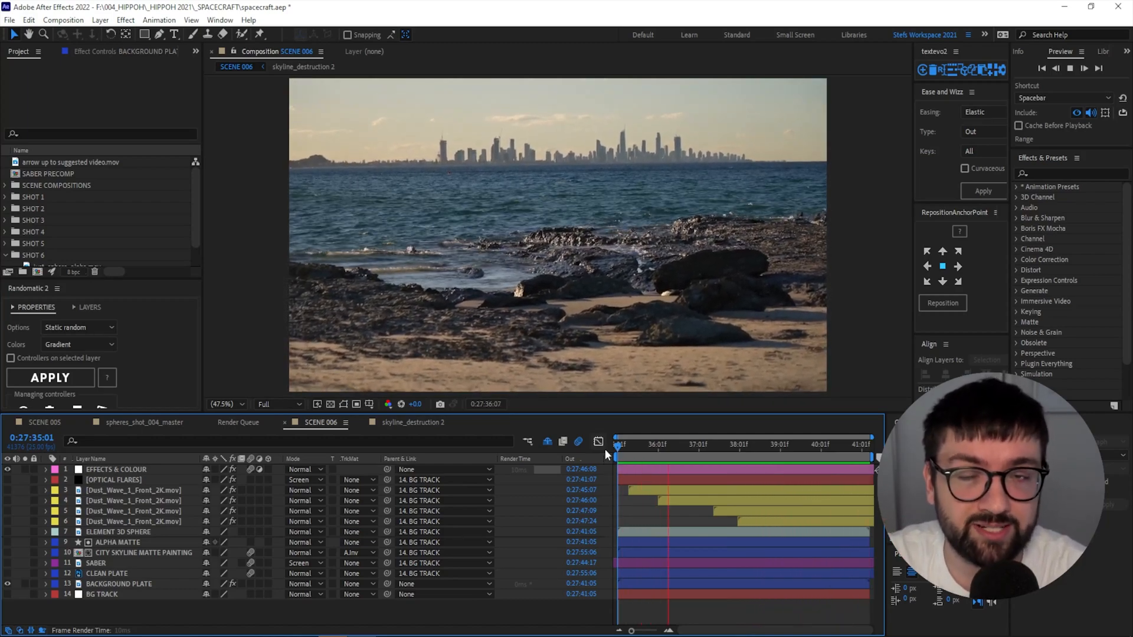
{"action": "left_click", "coordinate": [7, 573]}
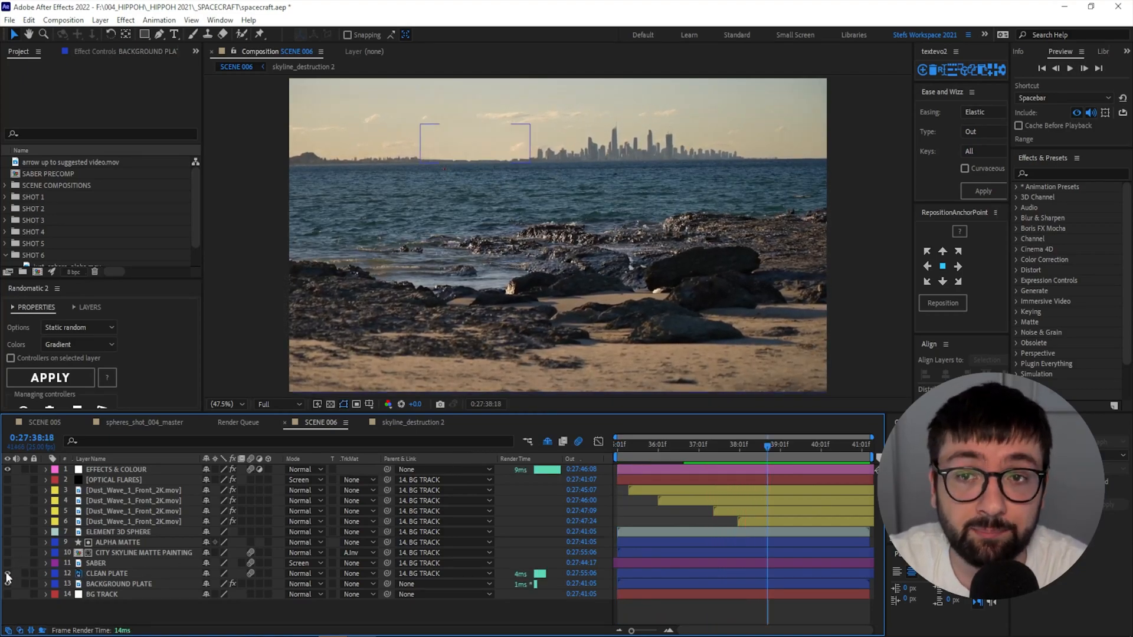
{"action": "left_click", "coordinate": [7, 584]}
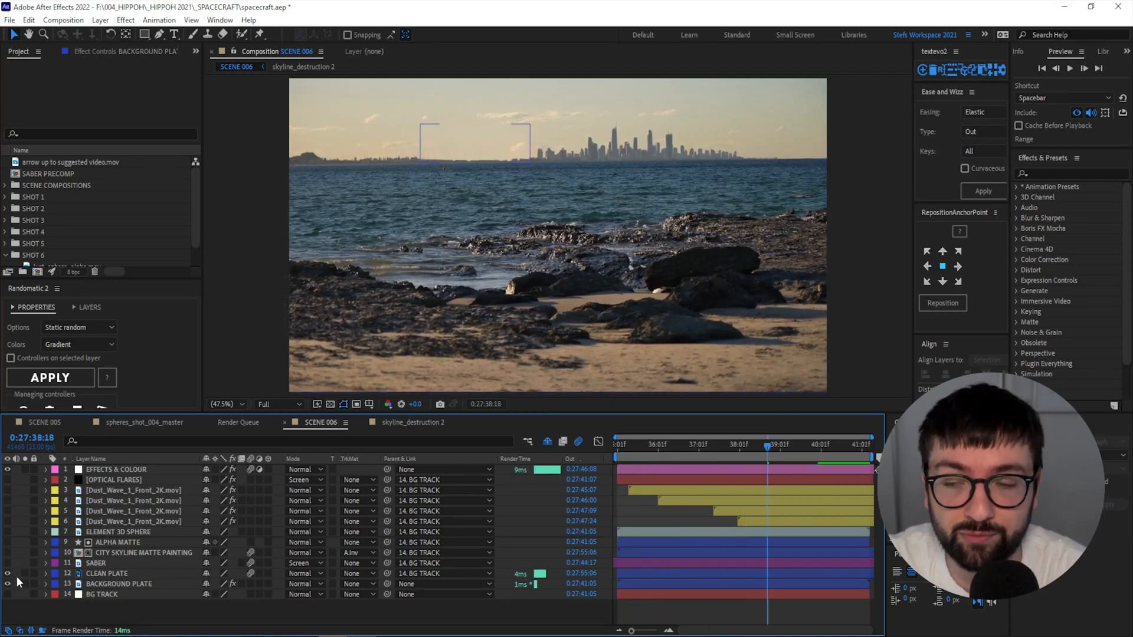
Make the CITY SKYLINE MATTE PAINTING, ELEMENT 3D SPHERE, SABER and four Dust_Wave layers visible.
{"action": "double_click", "coordinate": [103, 552]}
{"action": "left_click_drag", "start_coordinate": [696, 444], "coordinate": [788, 455]}
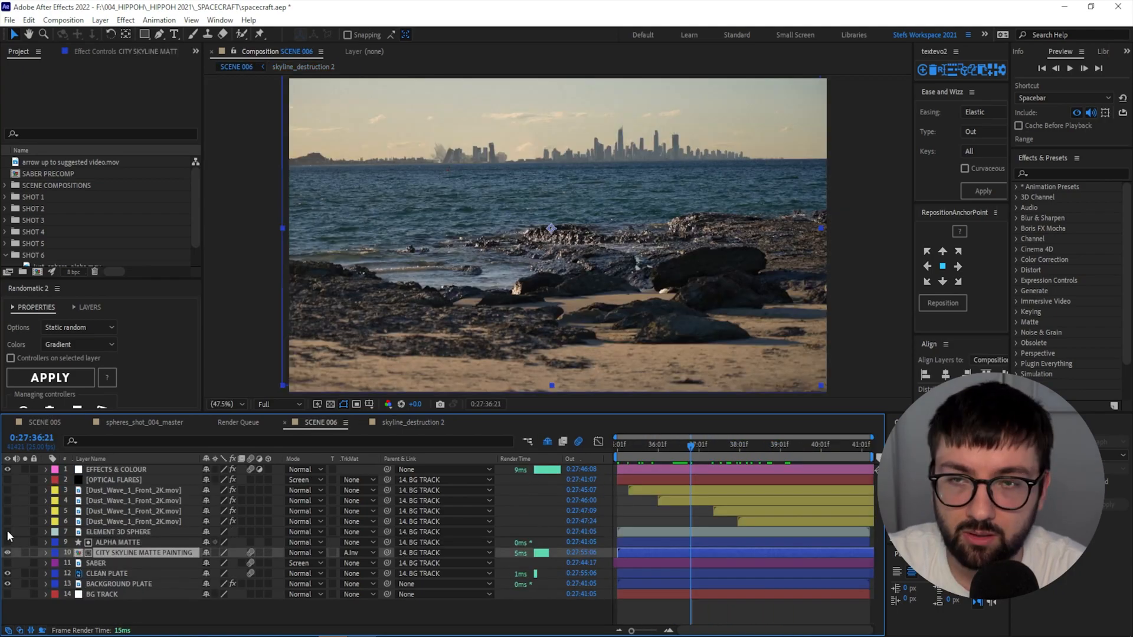
{"action": "left_click", "coordinate": [8, 532]}
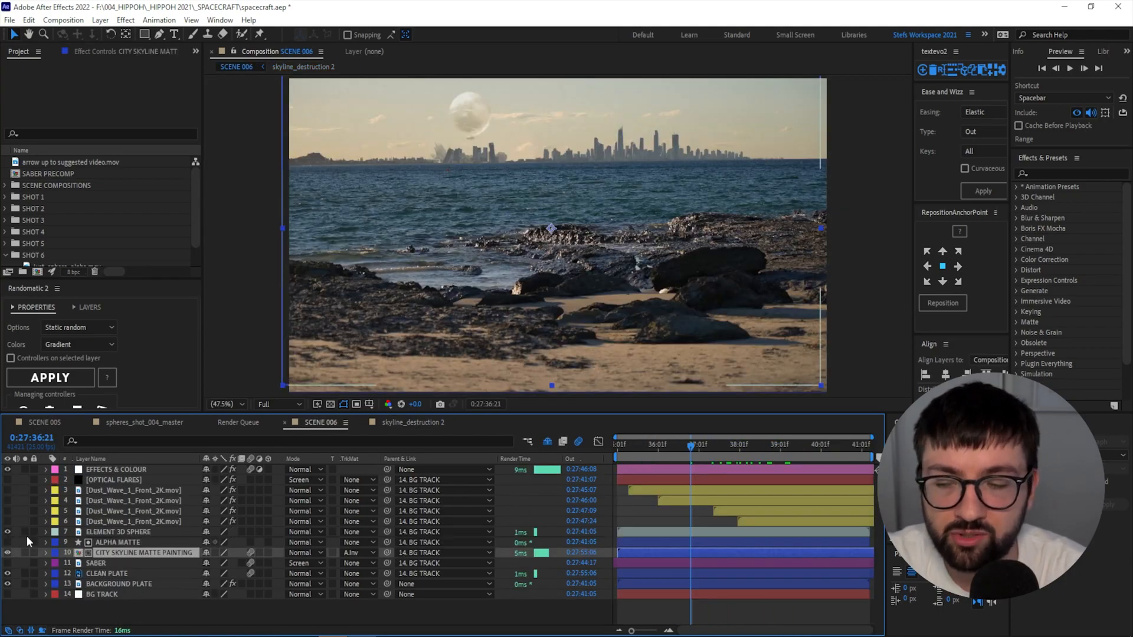
{"action": "left_click", "coordinate": [7, 564]}
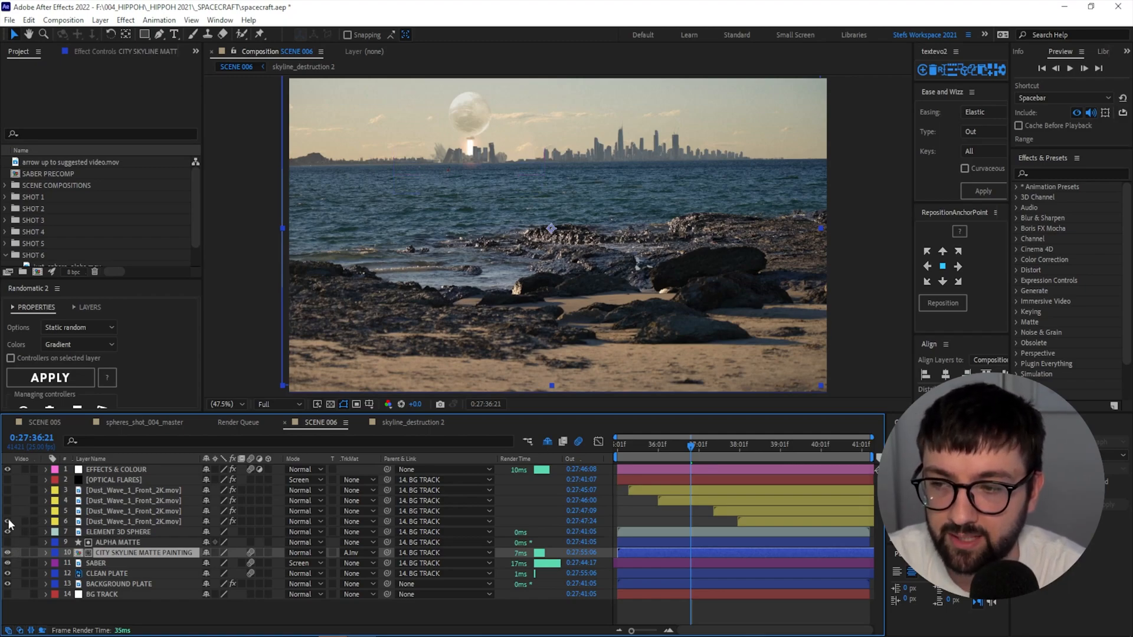
{"action": "left_click_drag", "start_coordinate": [11, 494], "coordinate": [10, 490]}
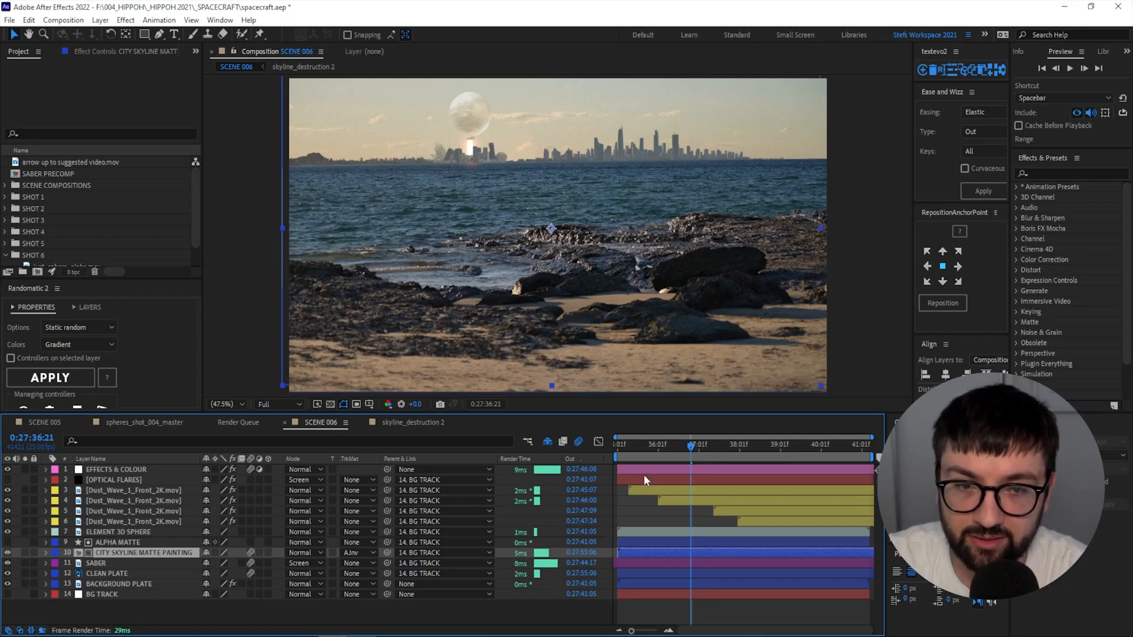
Make the OPTICAL FLARES layer visible and play back the full SCENE 006 composite.
{"action": "left_click_drag", "start_coordinate": [698, 446], "coordinate": [760, 444]}
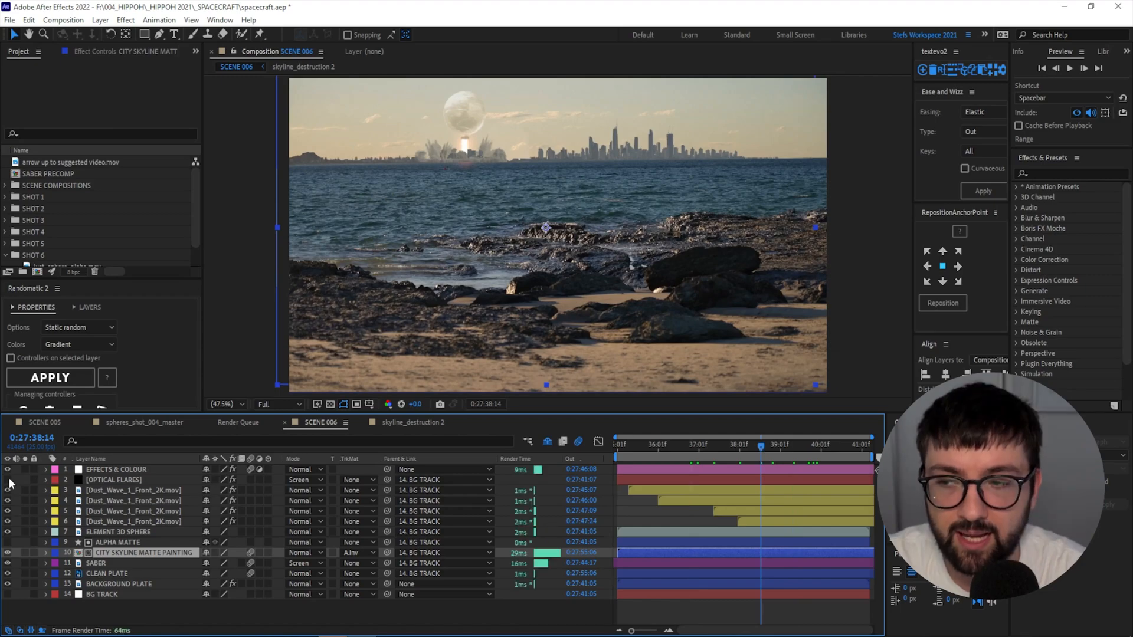
{"action": "key", "text": "space"}
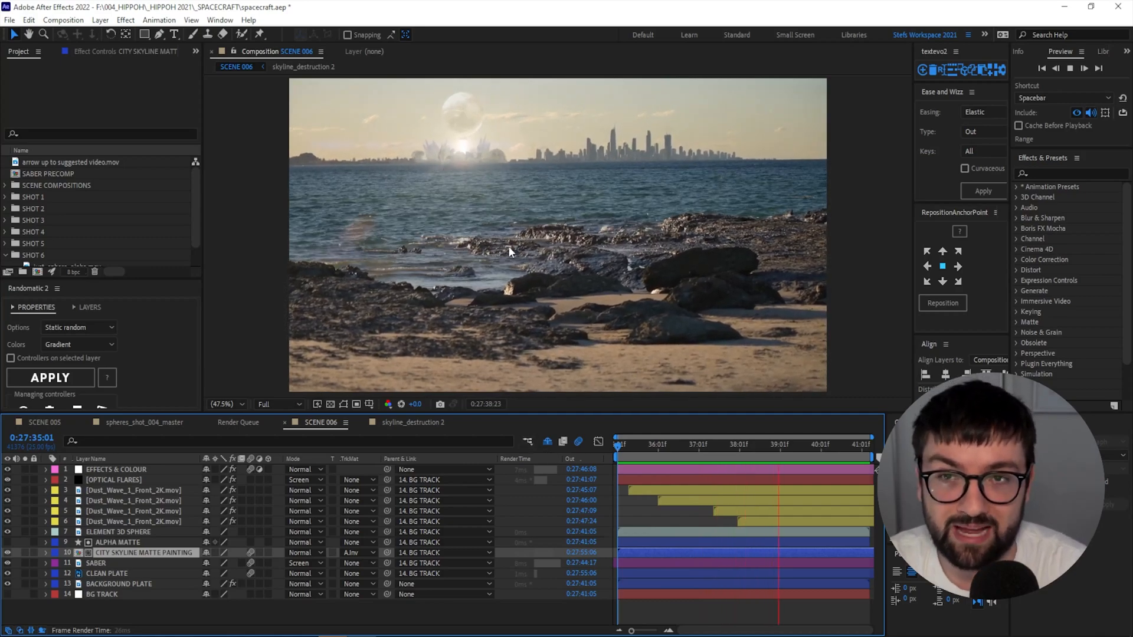
{"action": "key", "text": "space"}
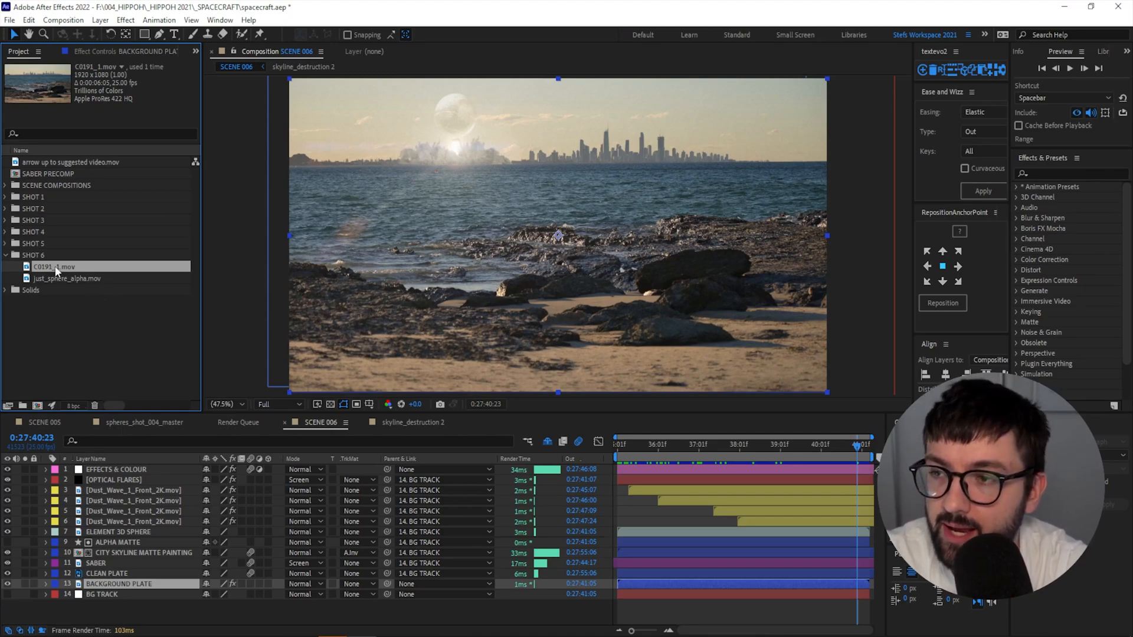
Create a new composition from the C0191_1.mov footage in the SHOT 6 folder and preview it.
{"action": "left_click_drag", "start_coordinate": [48, 267], "coordinate": [38, 406]}
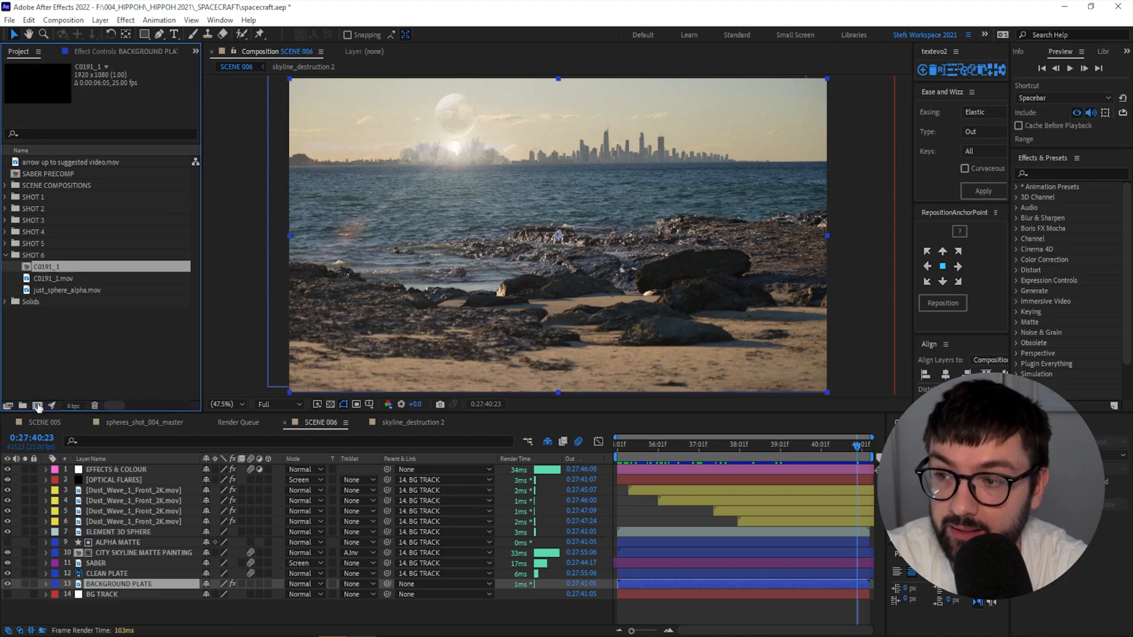
{"action": "key", "text": "space"}
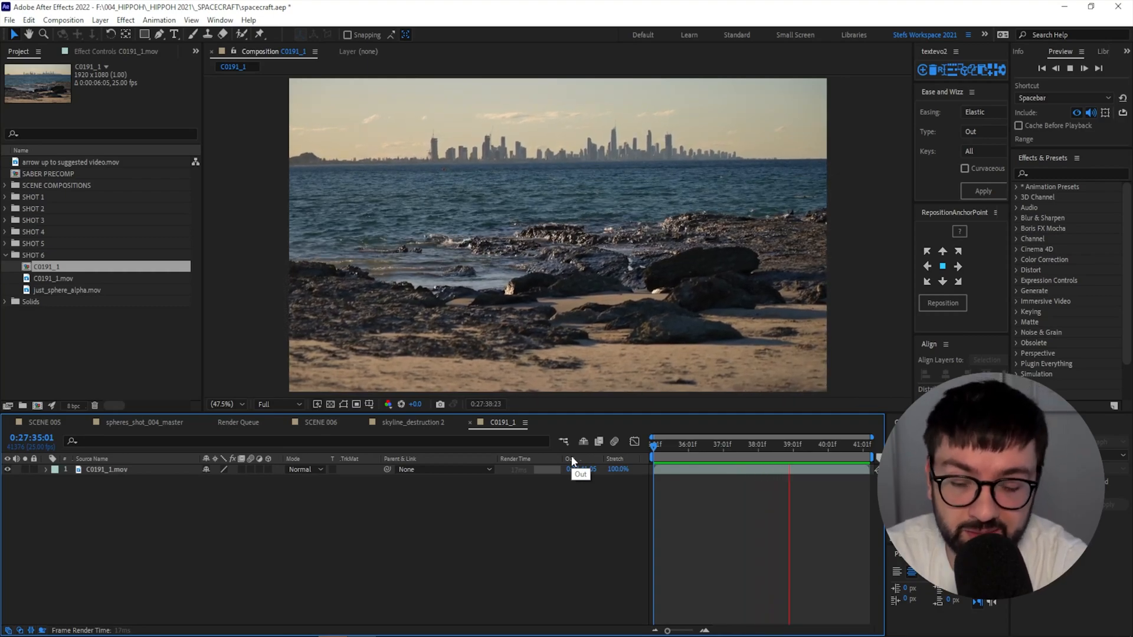
{"action": "key", "text": "space"}
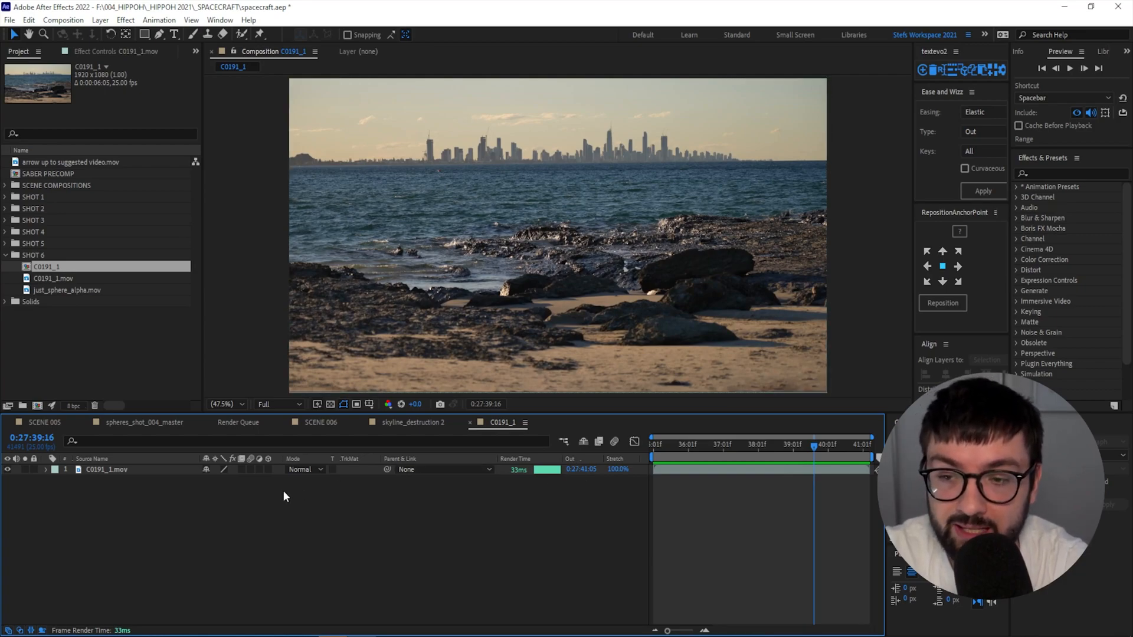
Add a null object above the footage layer and name it BG TRACK.
{"action": "left_click", "coordinate": [112, 470]}
{"action": "left_click", "coordinate": [100, 21]}
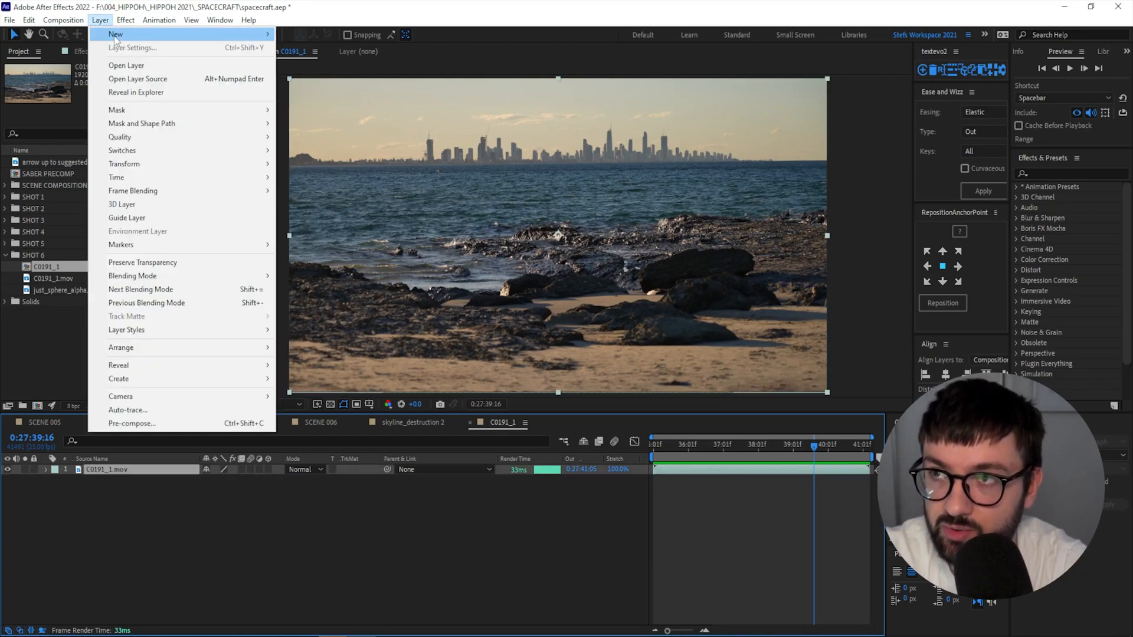
{"action": "mouse_move", "coordinate": [120, 38]}
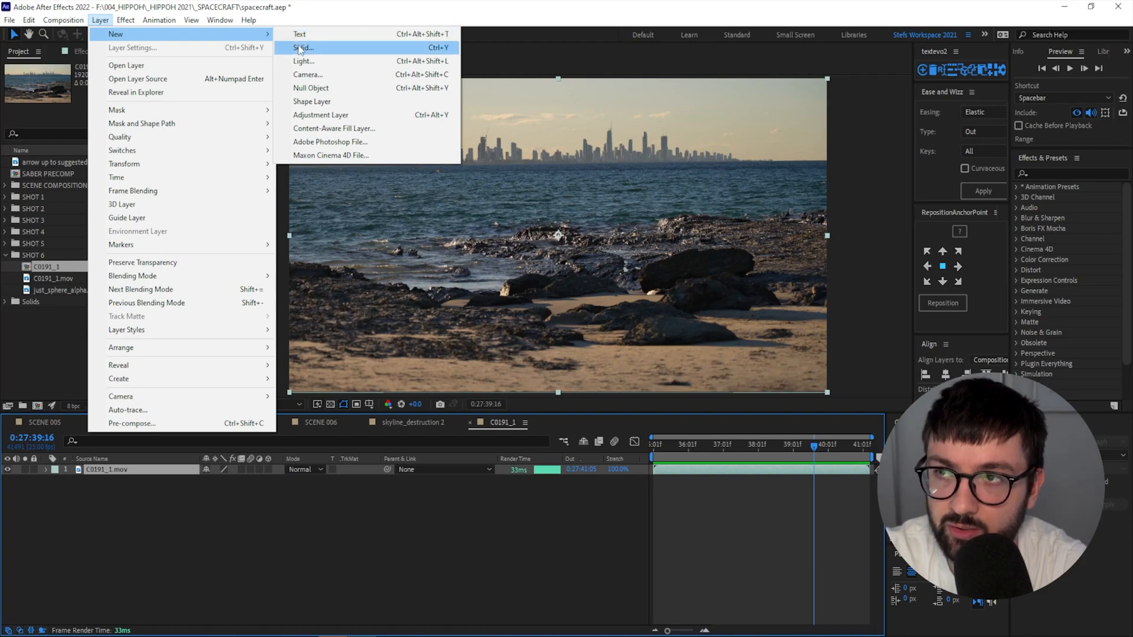
{"action": "left_click", "coordinate": [311, 88]}
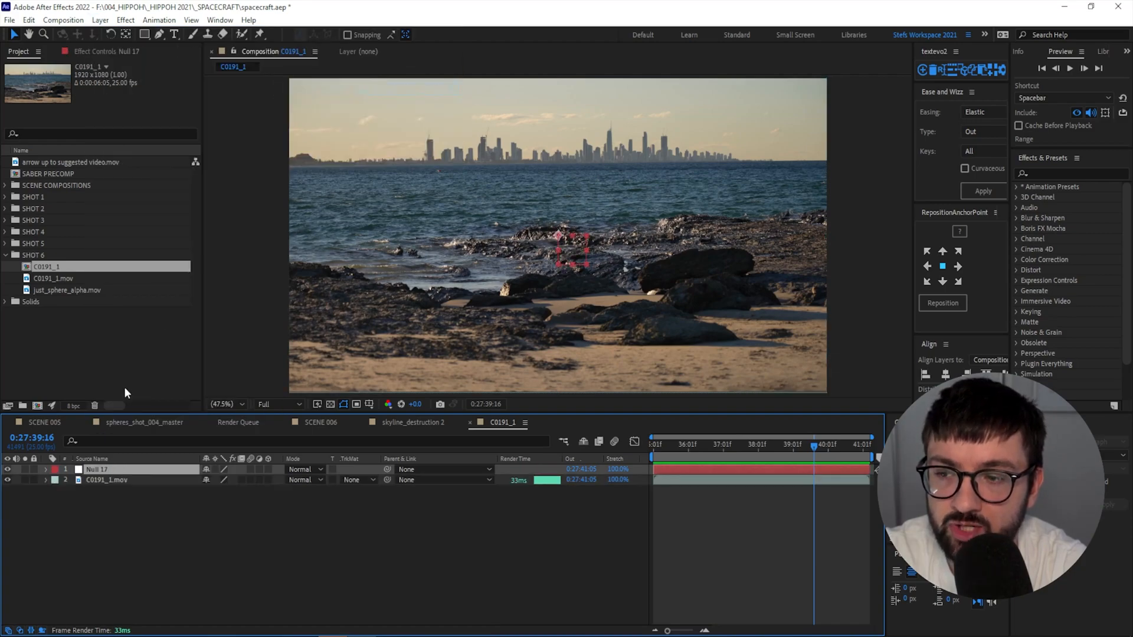
{"action": "key", "text": "Return"}
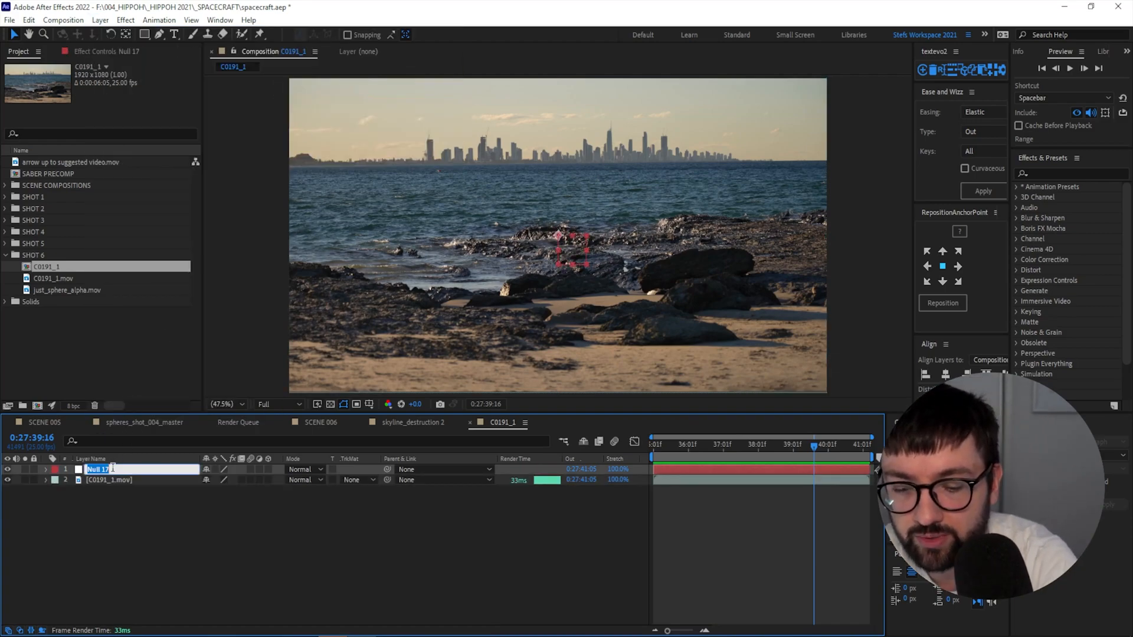
{"action": "type", "text": "BG TRACK"}
{"action": "key", "text": "Return"}
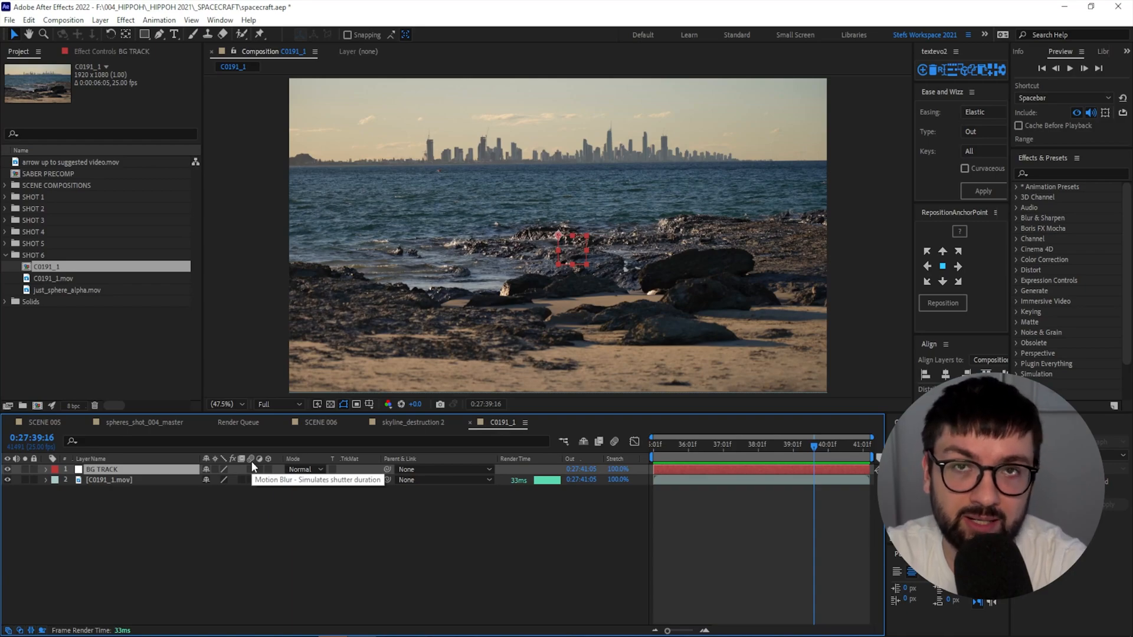
Apply Track in Boris FX Mocha to the C0191_1.mov layer and show the layer's effect controls.
{"action": "key", "text": "space"}
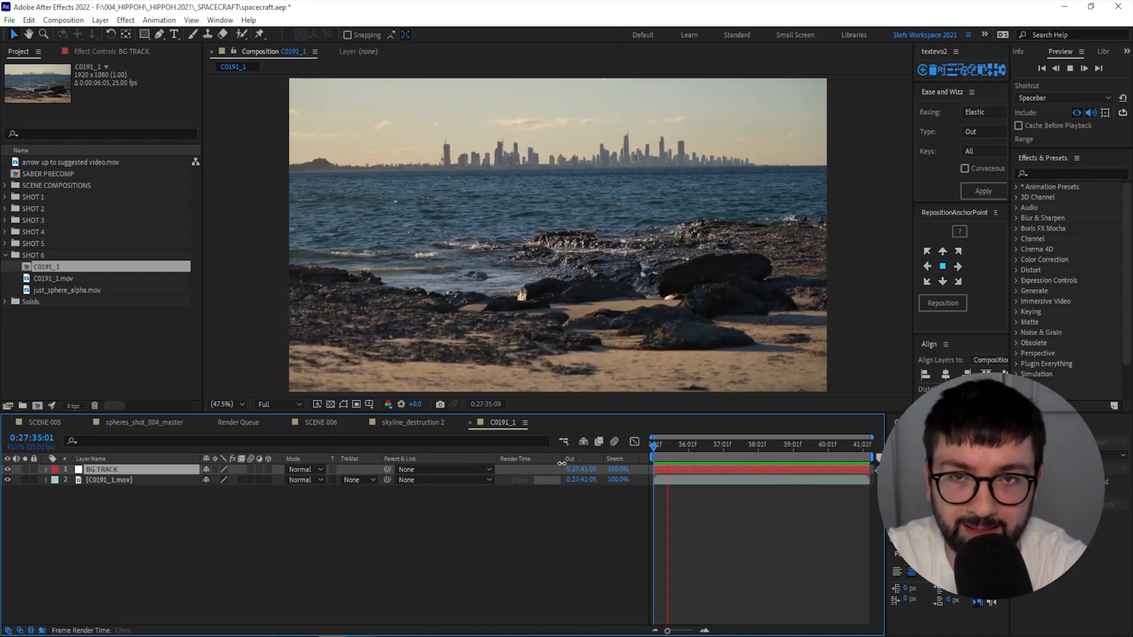
{"action": "left_click", "coordinate": [120, 481]}
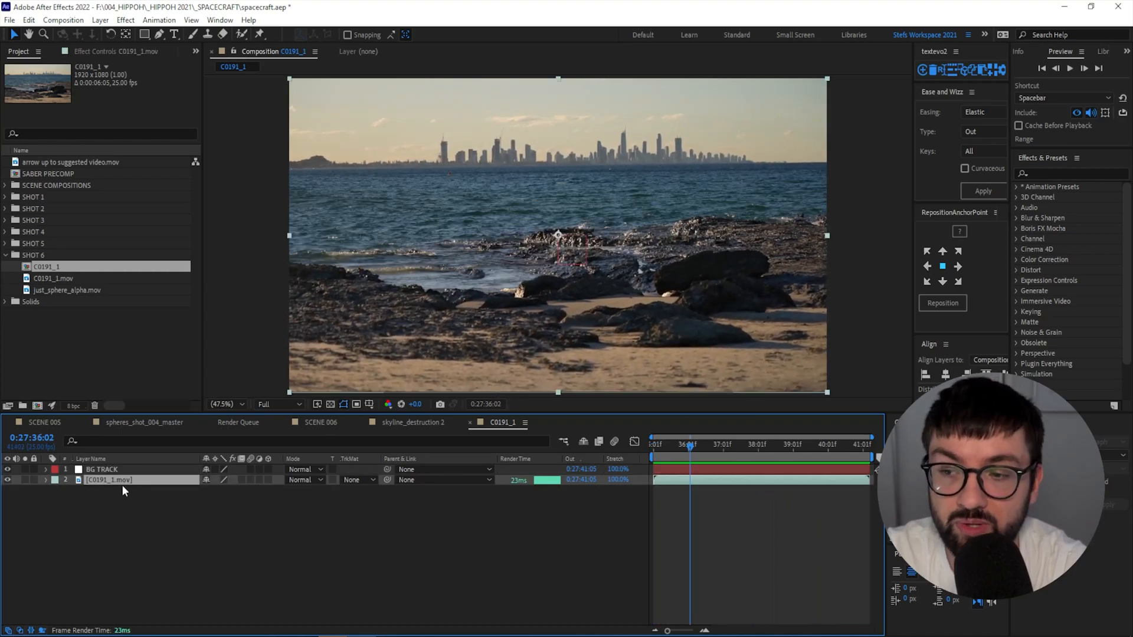
{"action": "left_click", "coordinate": [159, 19]}
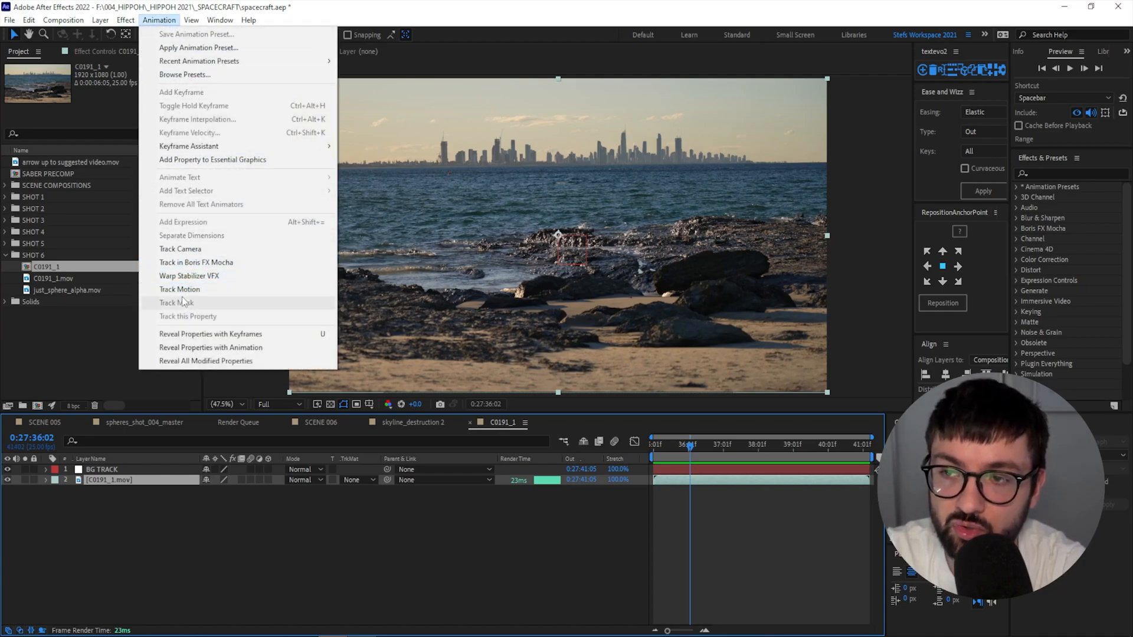
{"action": "left_click", "coordinate": [195, 265]}
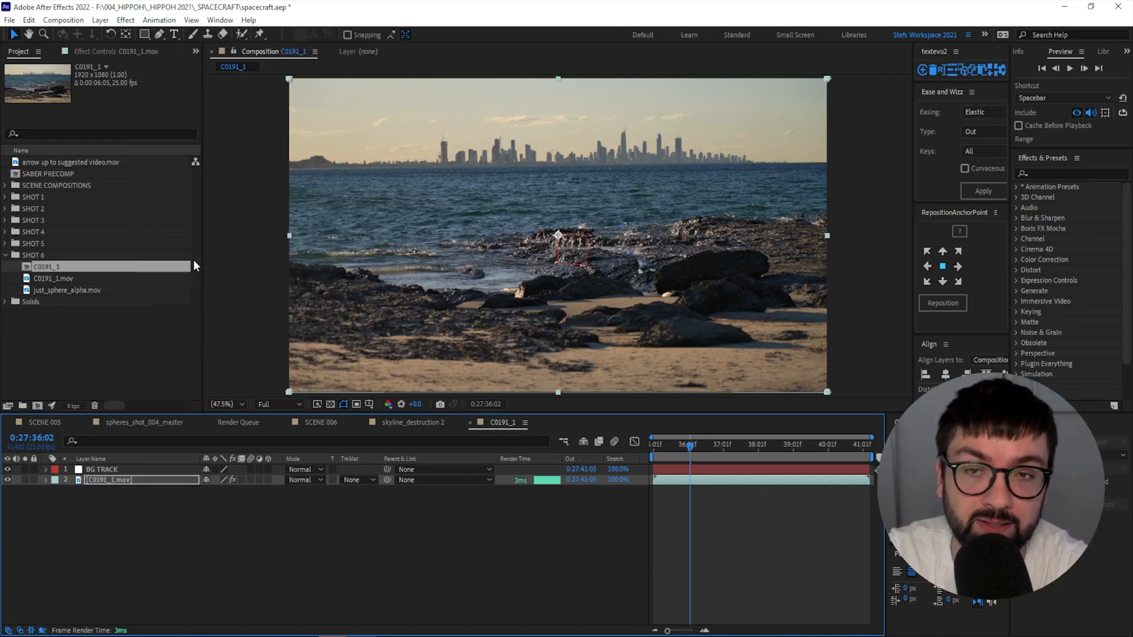
{"action": "left_click", "coordinate": [113, 480]}
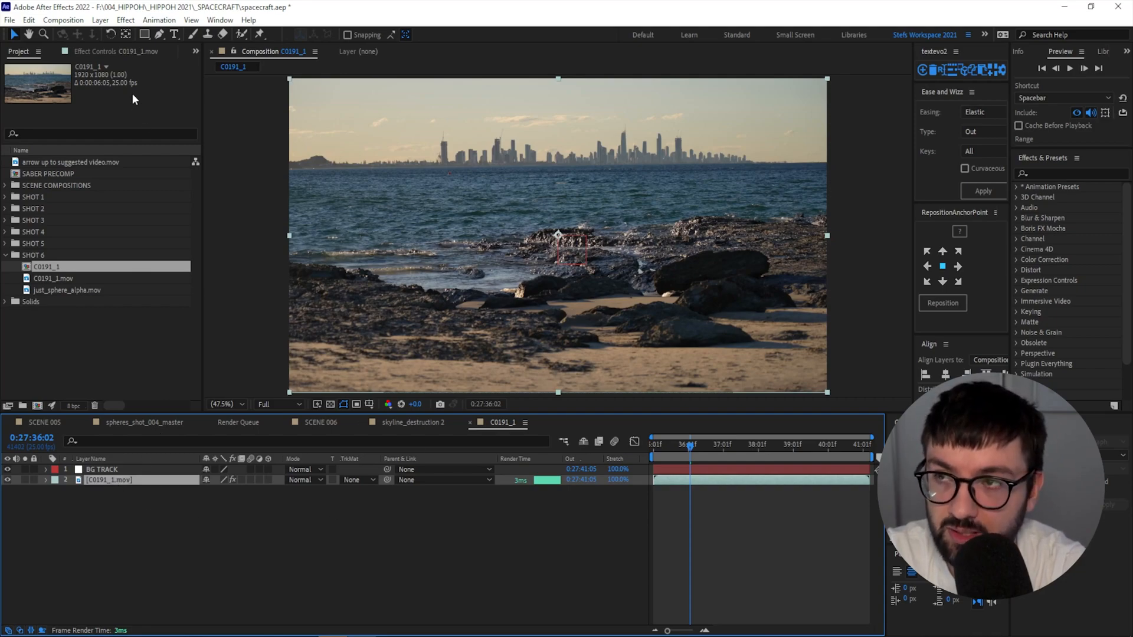
{"action": "left_click", "coordinate": [100, 51]}
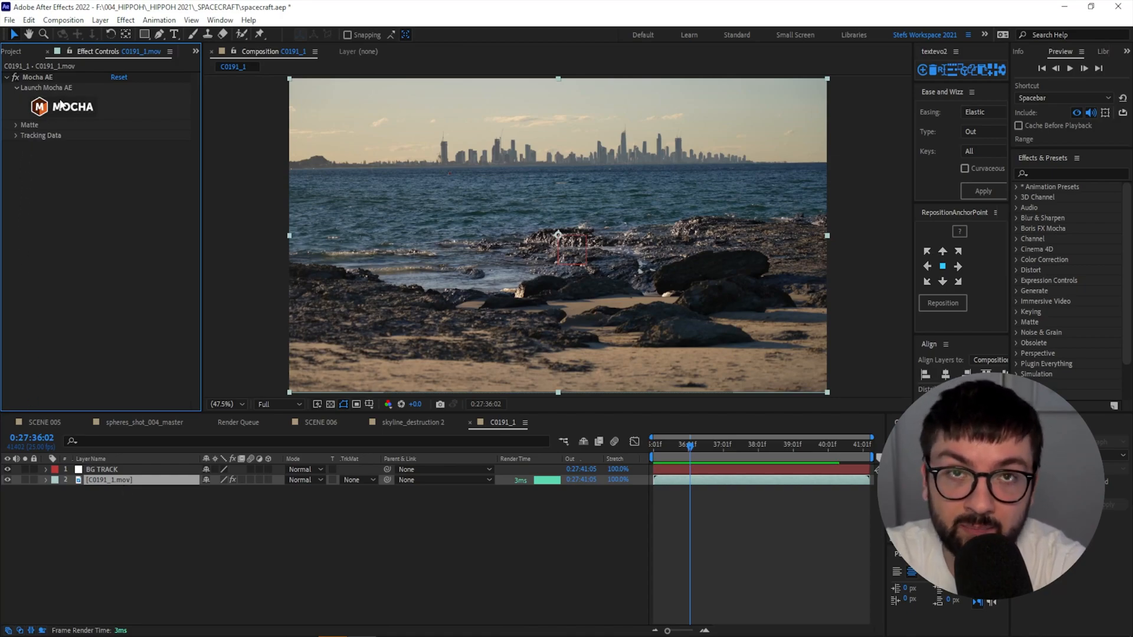
Rename the C0191_1.mov footage layer as BG PLATE.
{"action": "left_click", "coordinate": [87, 536]}
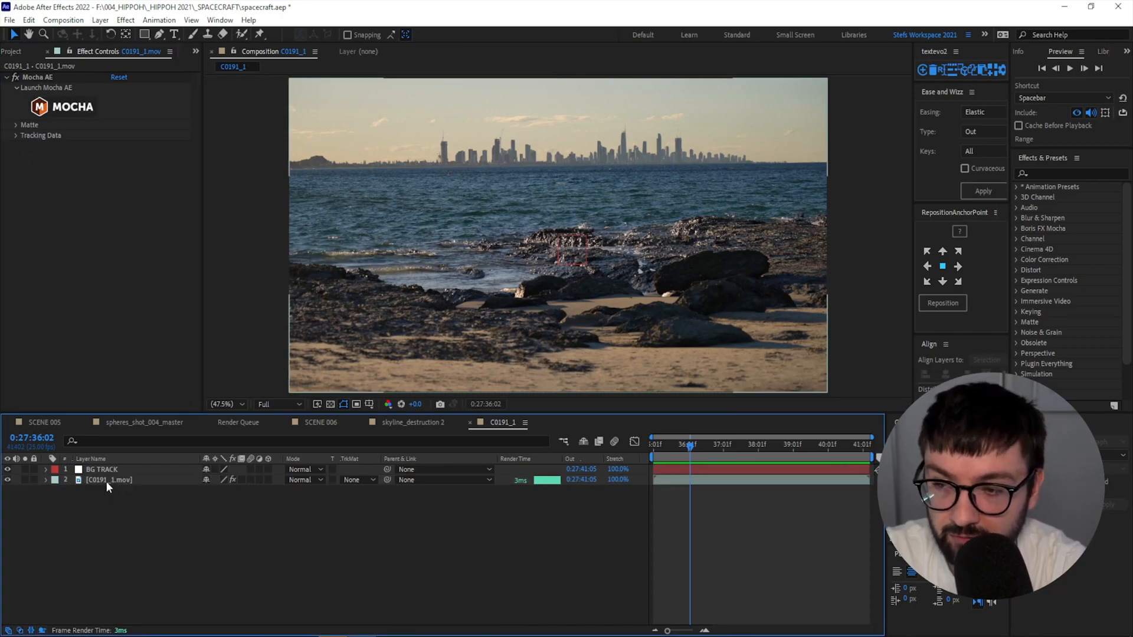
{"action": "left_click", "coordinate": [106, 480]}
{"action": "key", "text": "Return"}
{"action": "type", "text": "BG PLATE"}
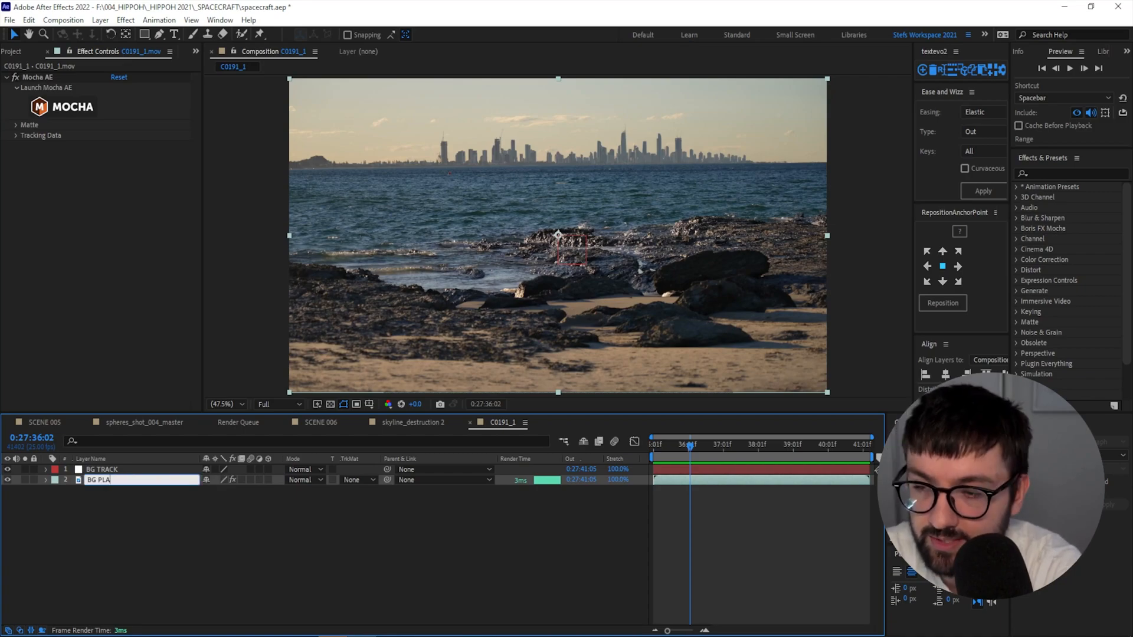
{"action": "key", "text": "Return"}
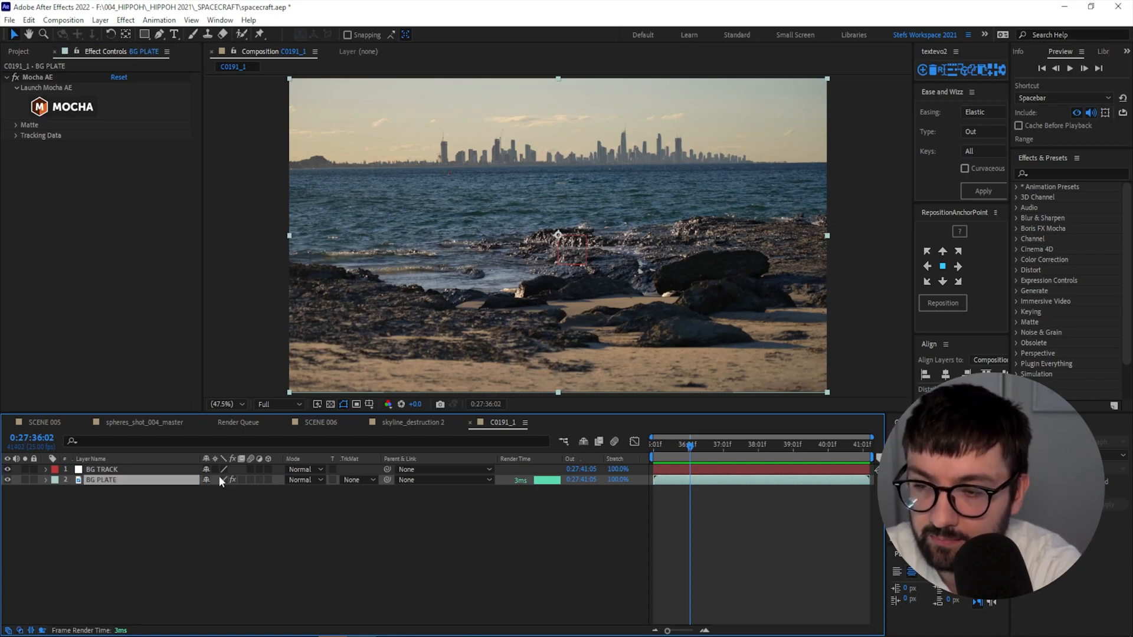
Launch Mocha AE from the BG PLATE layer, postpone registration, go to frame 00:27:35:15 and choose the Essentials workspace.
{"action": "left_click", "coordinate": [71, 107]}
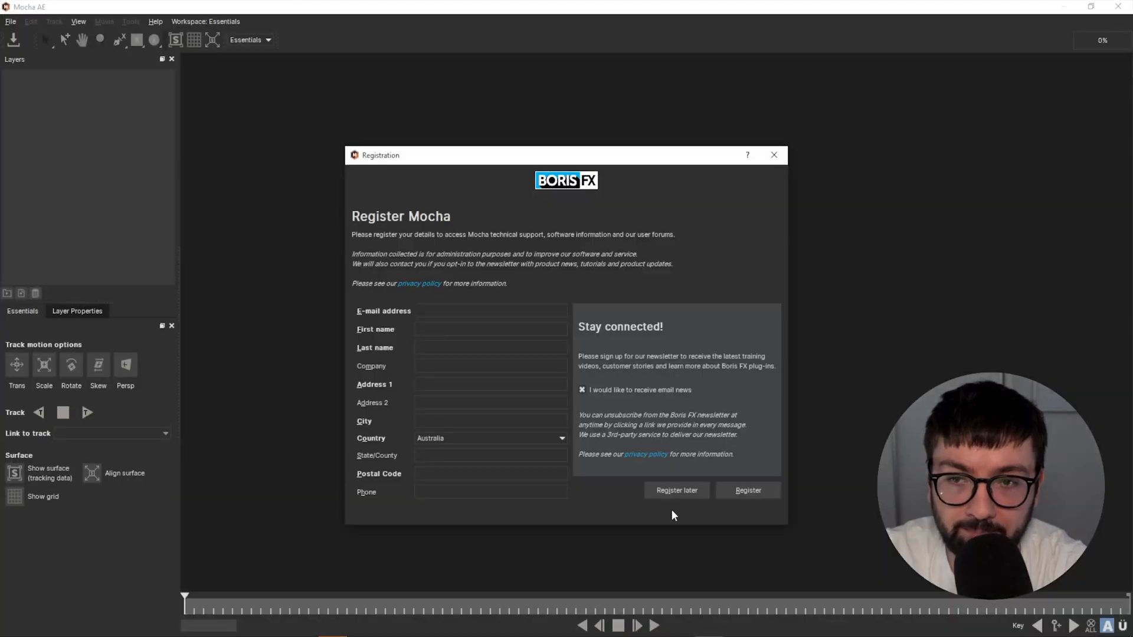
{"action": "left_click", "coordinate": [675, 491]}
{"action": "left_click_drag", "start_coordinate": [239, 608], "coordinate": [271, 608]}
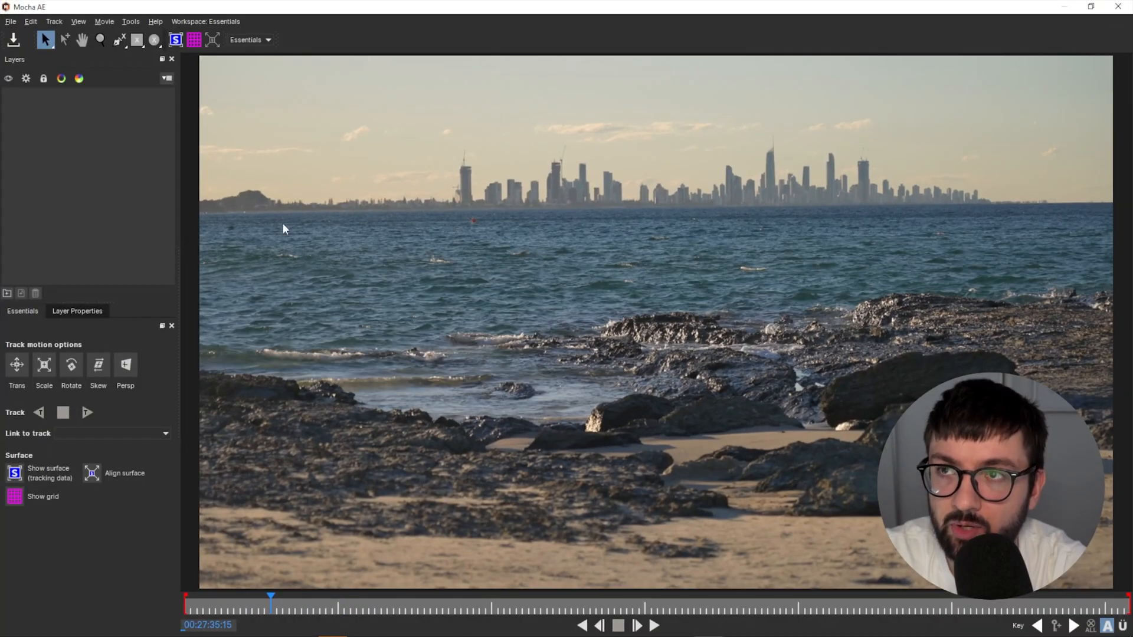
{"action": "left_click", "coordinate": [252, 42]}
{"action": "left_click", "coordinate": [252, 53]}
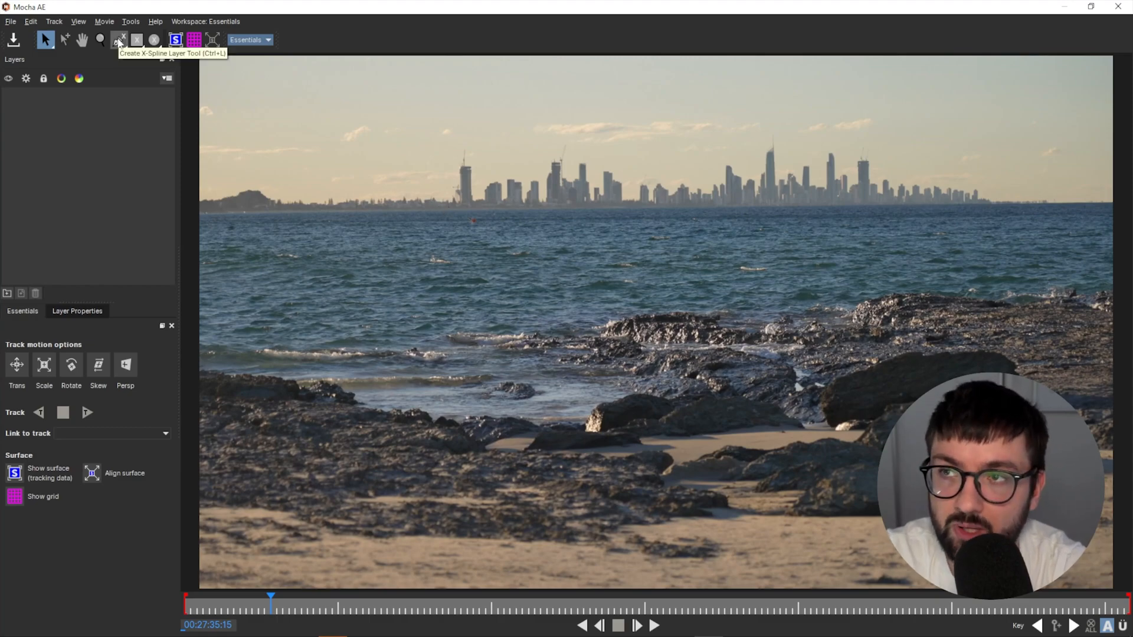
Draw a closed X-spline around the left-hand group of skyline towers, following their rooftops and running just below the waterline.
{"action": "left_click", "coordinate": [118, 40]}
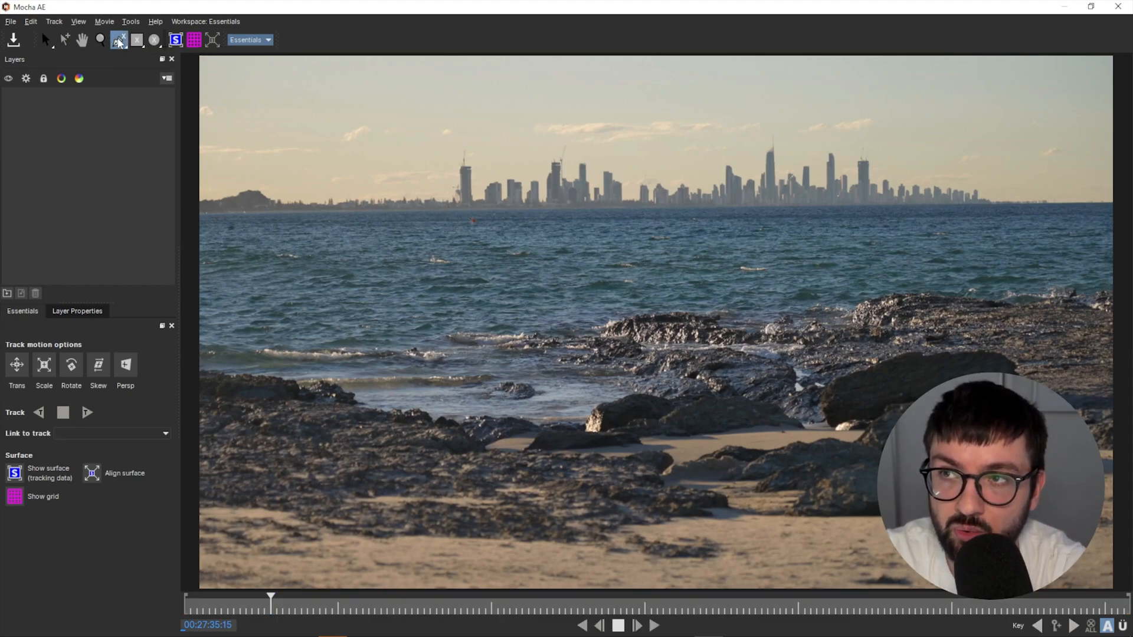
{"action": "left_click", "coordinate": [453, 145]}
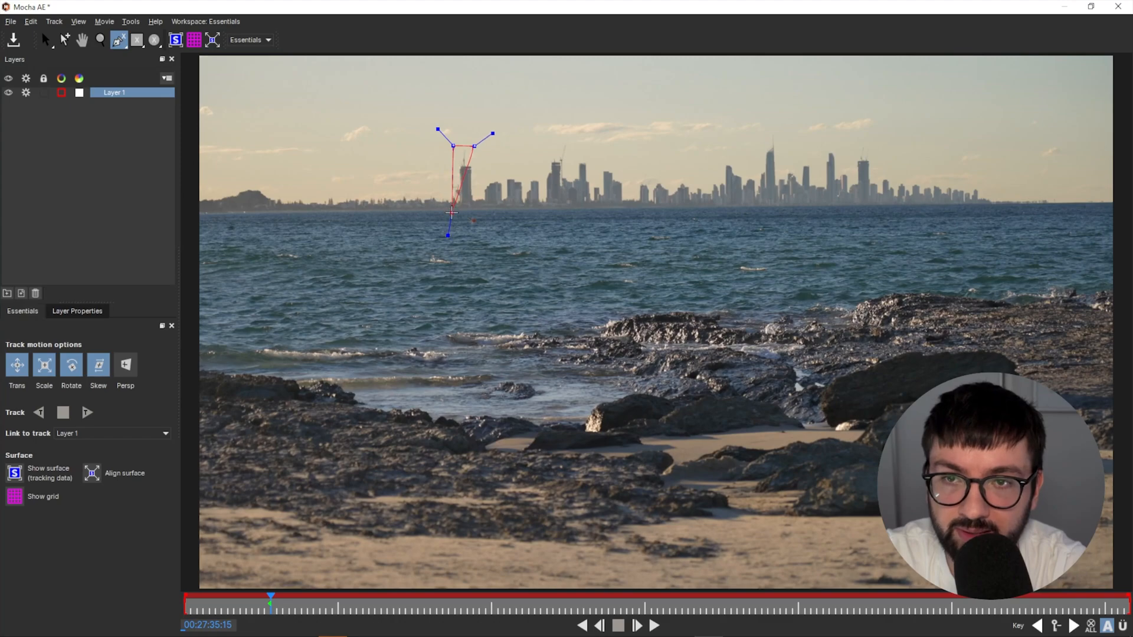
{"action": "left_click", "coordinate": [454, 218]}
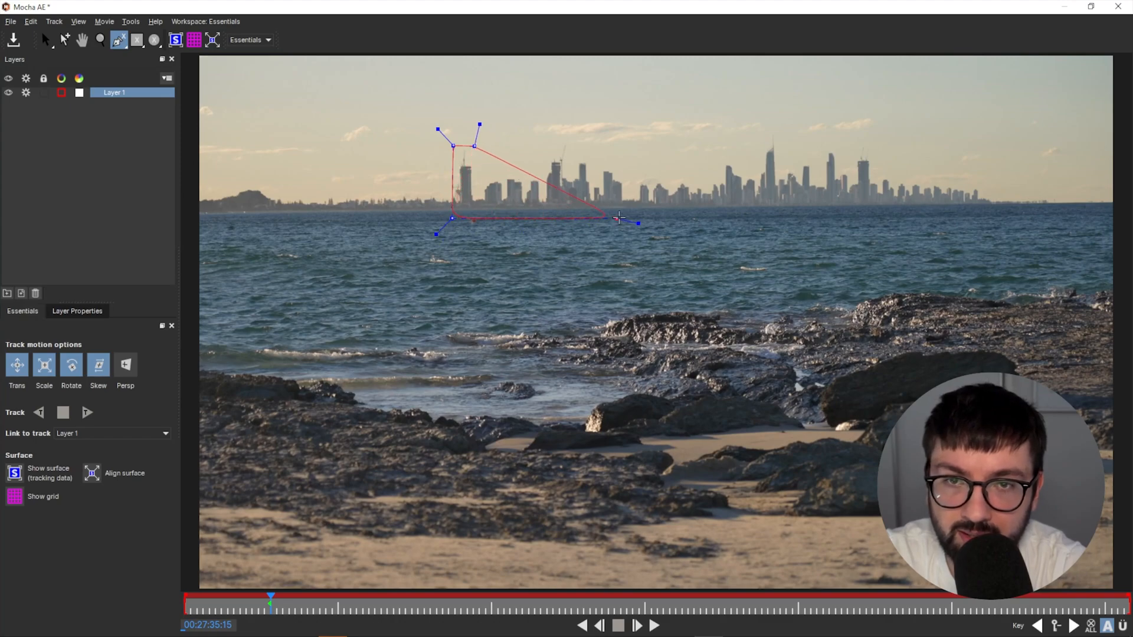
{"action": "left_click", "coordinate": [627, 217]}
{"action": "left_click", "coordinate": [626, 192]}
{"action": "left_click", "coordinate": [626, 175]}
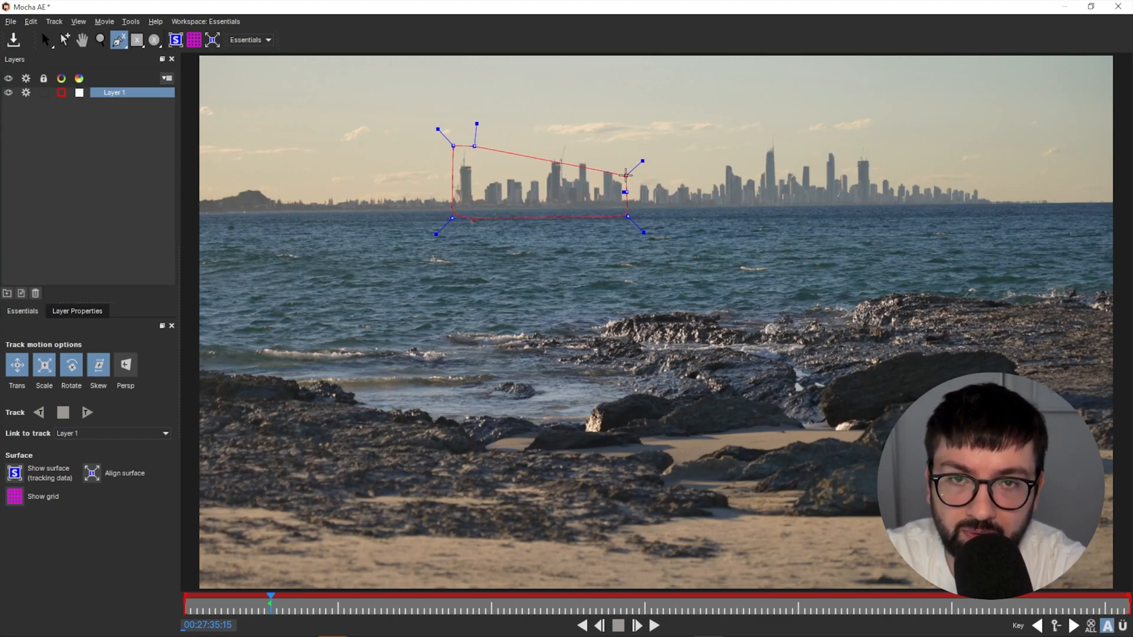
{"action": "left_click", "coordinate": [608, 162]}
{"action": "left_click", "coordinate": [601, 161]}
{"action": "left_click", "coordinate": [596, 175]}
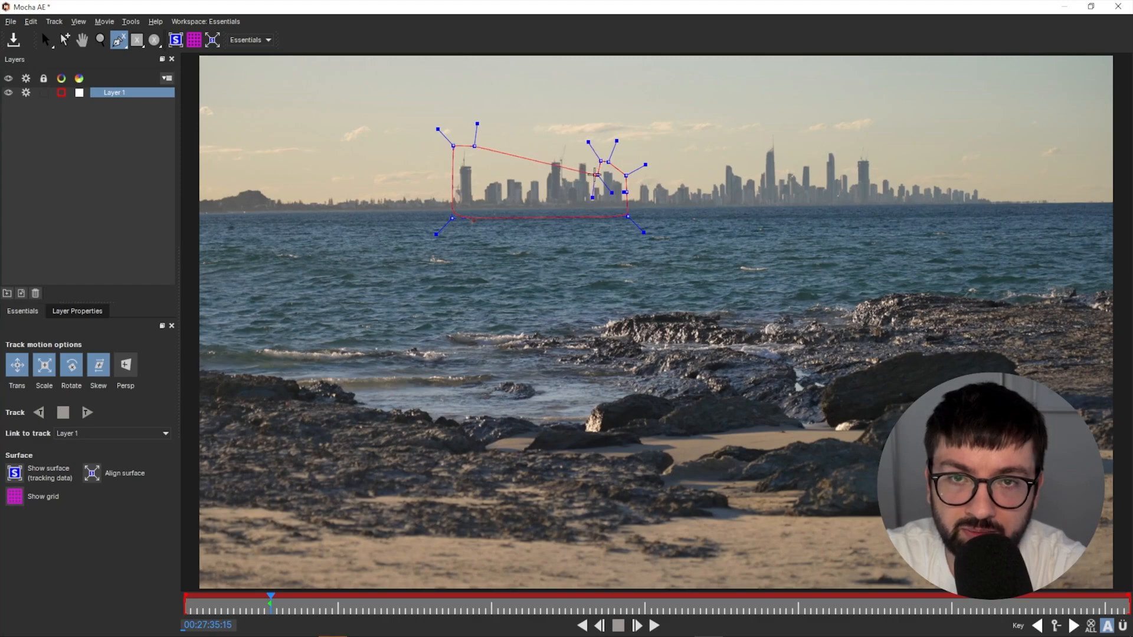
{"action": "left_click", "coordinate": [577, 150]}
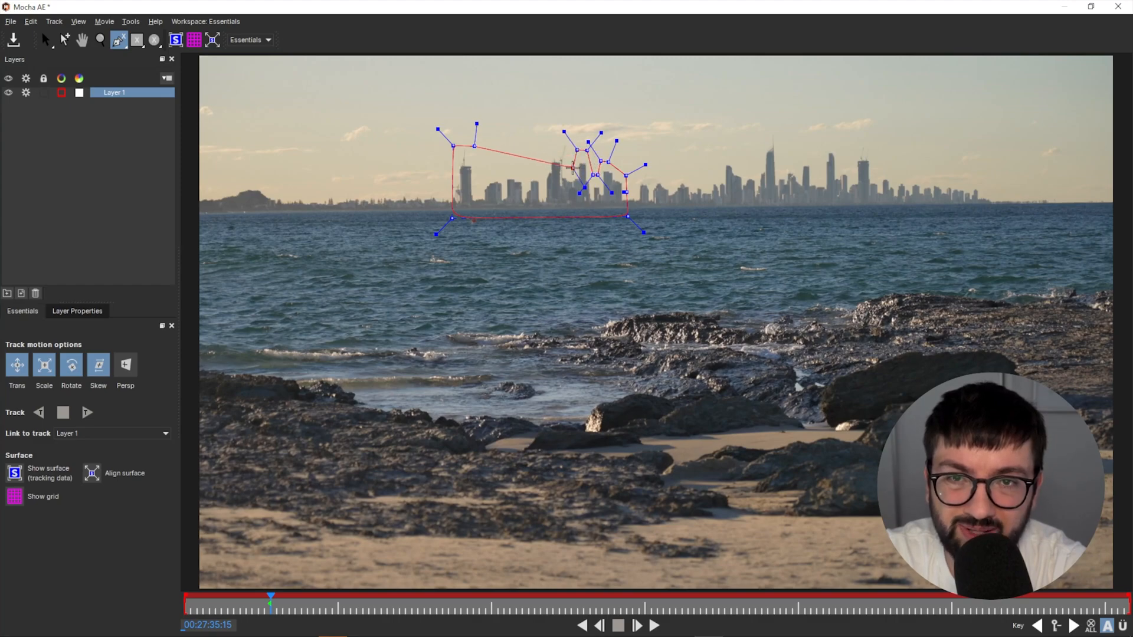
{"action": "left_click", "coordinate": [573, 168]}
{"action": "left_click", "coordinate": [568, 169]}
{"action": "left_click", "coordinate": [567, 149]}
{"action": "left_click", "coordinate": [542, 149]}
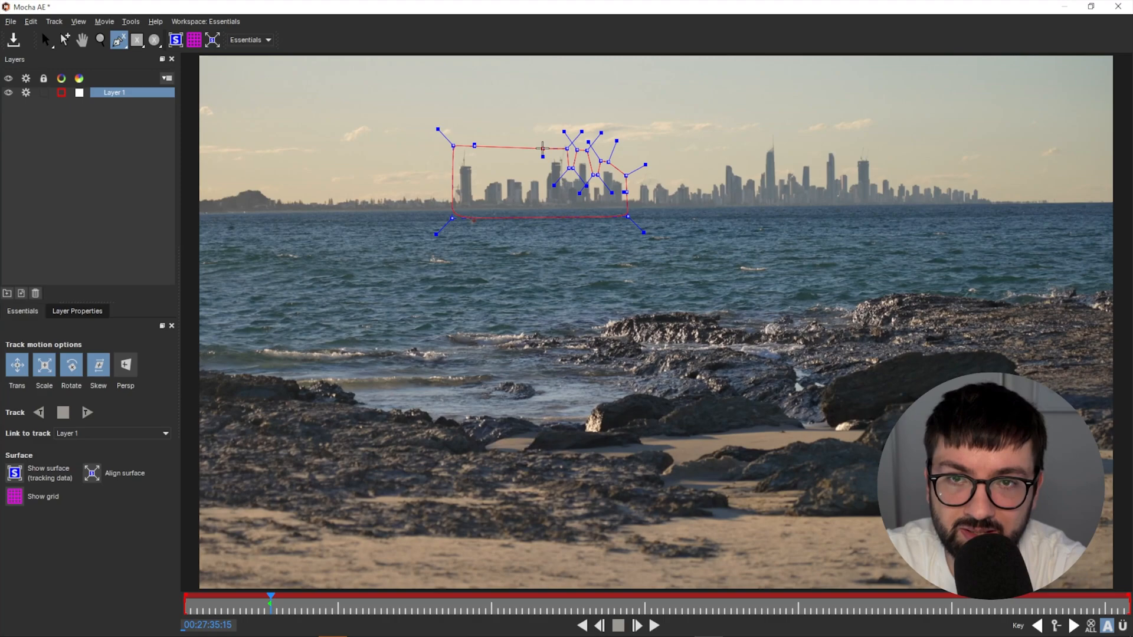
{"action": "left_click", "coordinate": [542, 175]}
{"action": "left_click", "coordinate": [491, 176]}
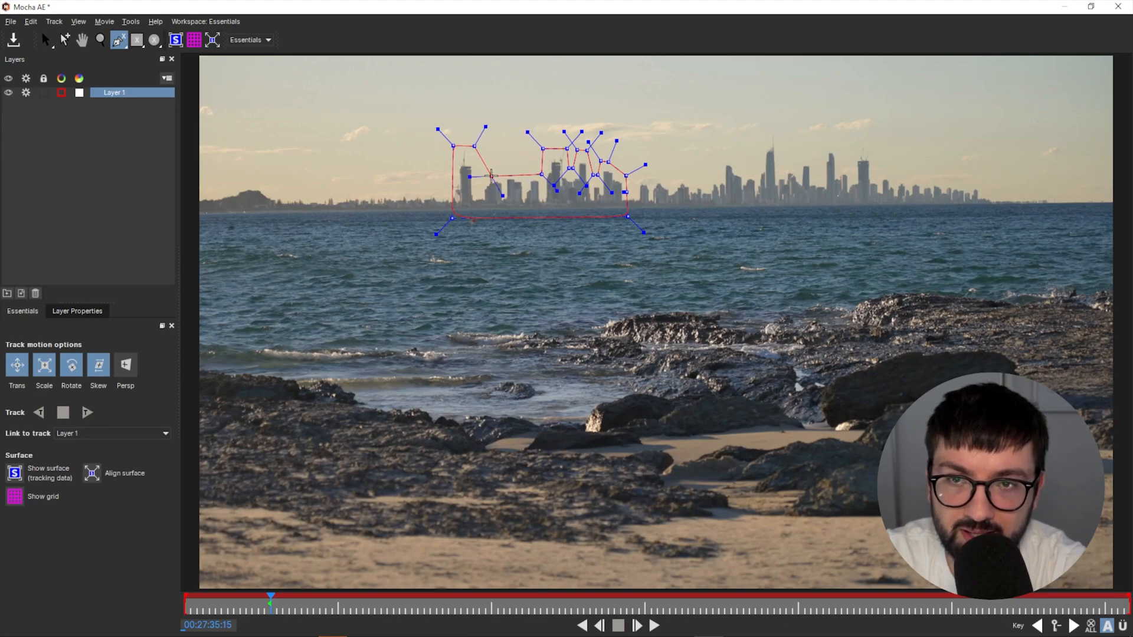
{"action": "left_click", "coordinate": [479, 160]}
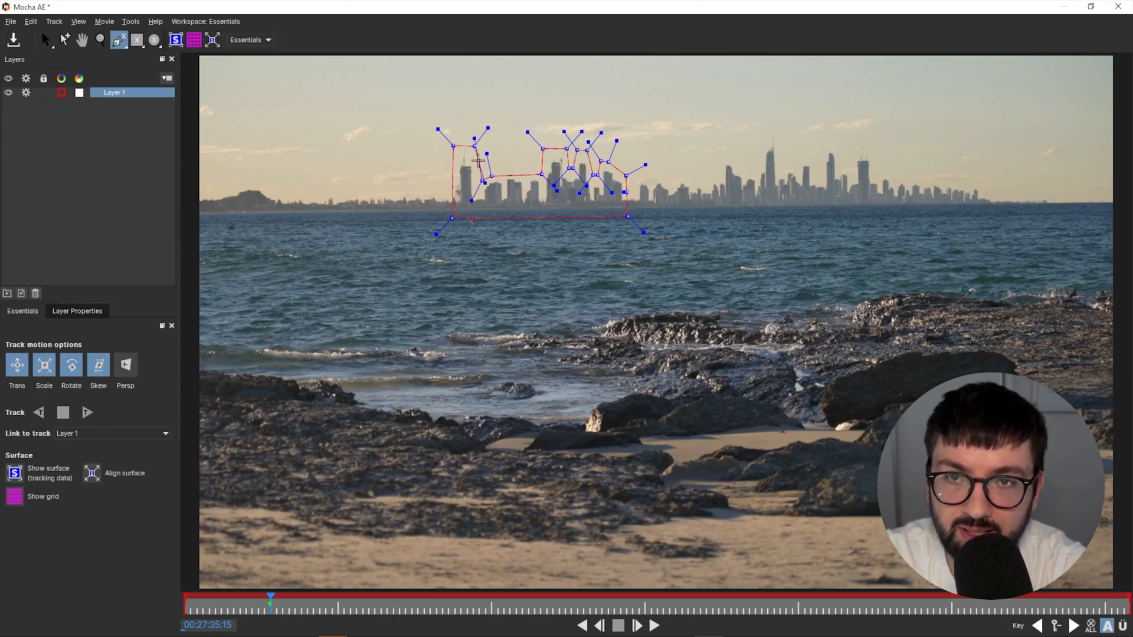
{"action": "right_click", "coordinate": [478, 160]}
{"action": "left_click_drag", "start_coordinate": [542, 174], "coordinate": [481, 175]}
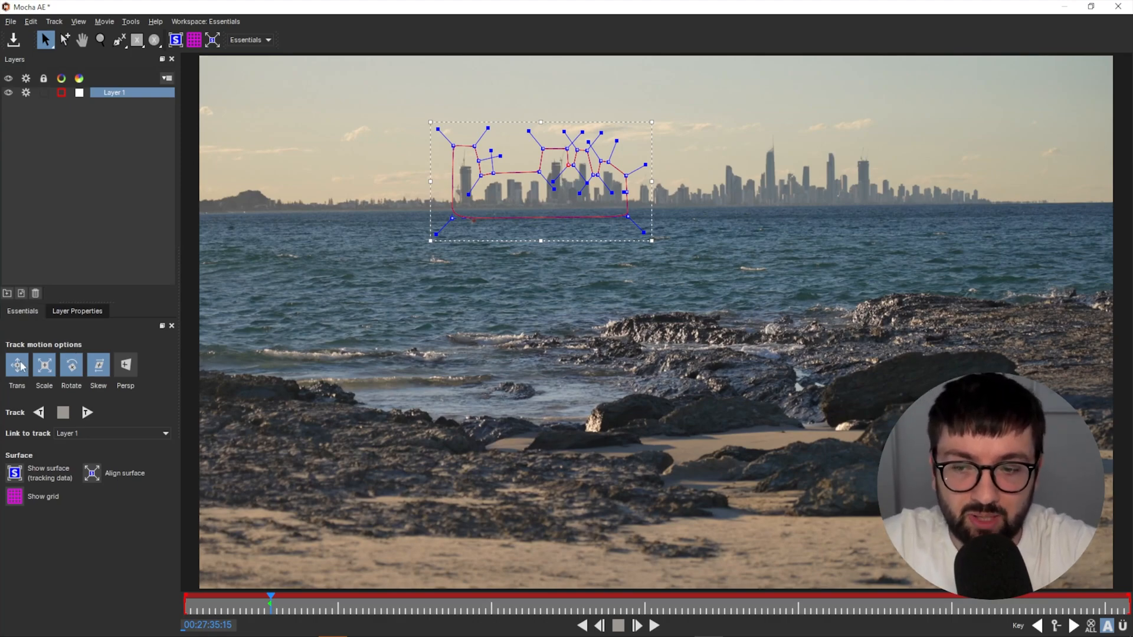
Hide the Layer 1 spline and play the footage from near its start to examine the camera movement.
{"action": "left_click", "coordinate": [8, 93]}
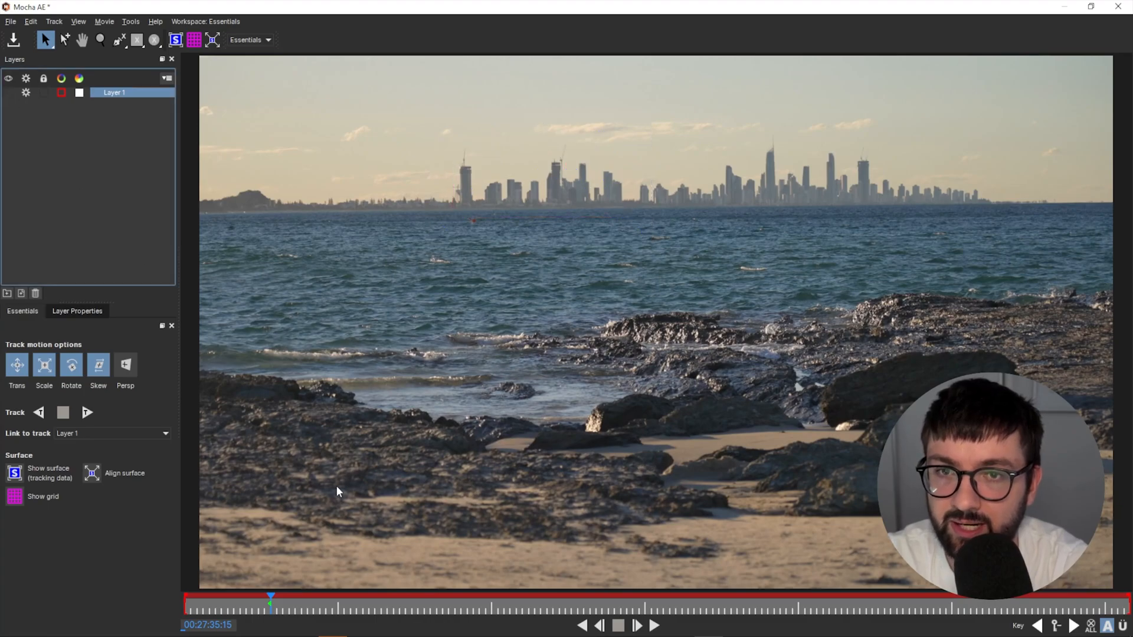
{"action": "left_click_drag", "start_coordinate": [272, 600], "coordinate": [193, 597]}
{"action": "key", "text": "space"}
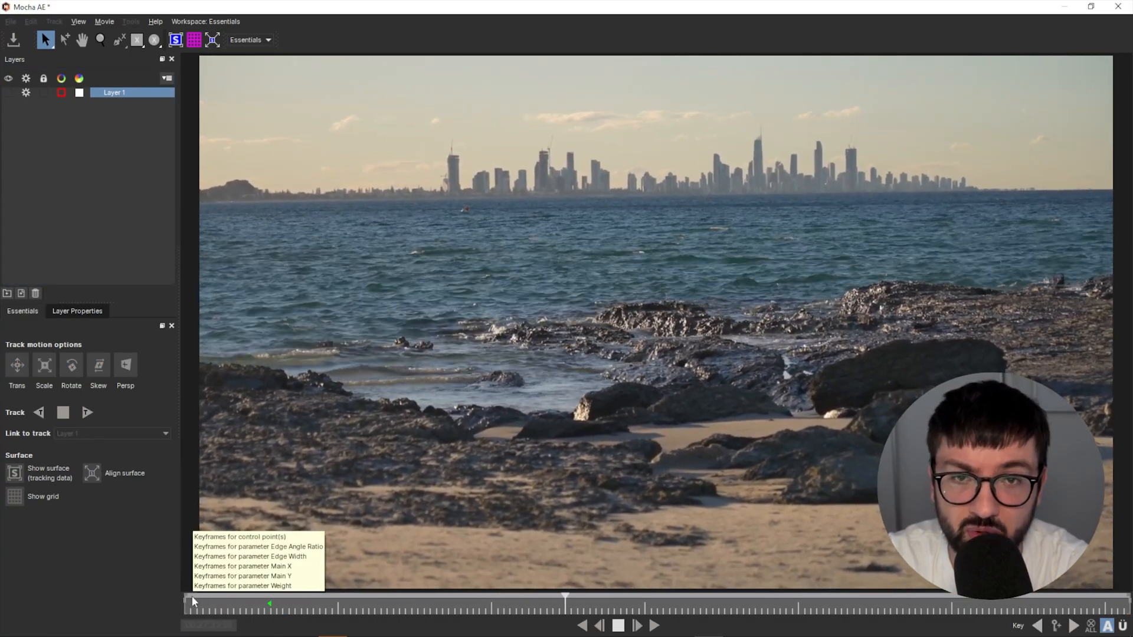
{"action": "key", "text": "space"}
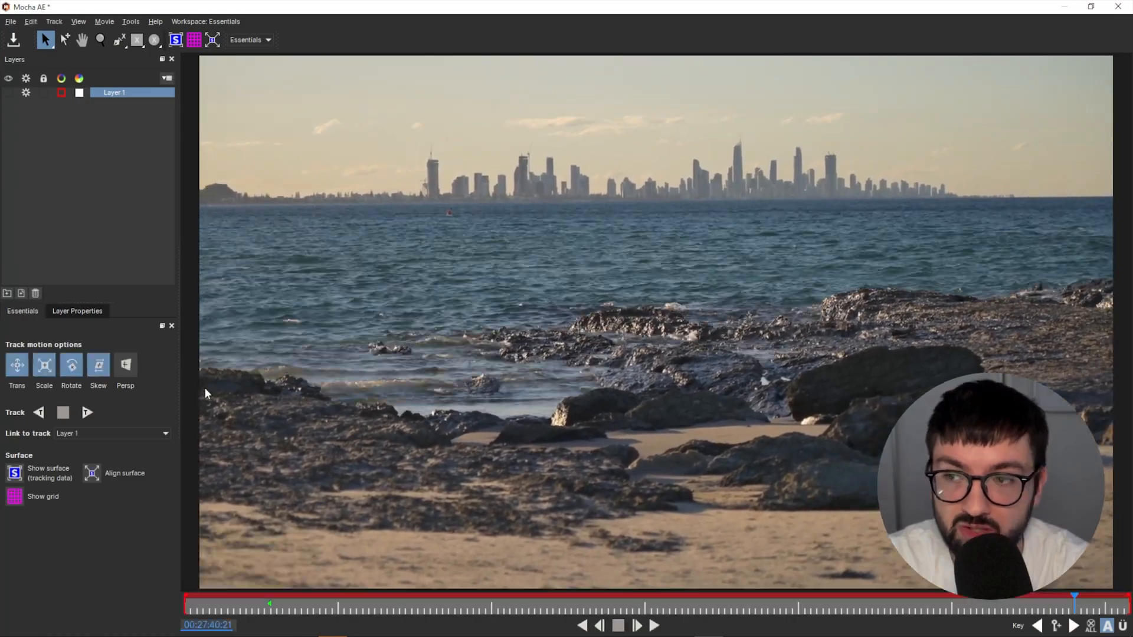
Turn off Skew, Rotate and Scale so only Trans motion is tracked, and show the Layer 1 spline again.
{"action": "left_click", "coordinate": [98, 366]}
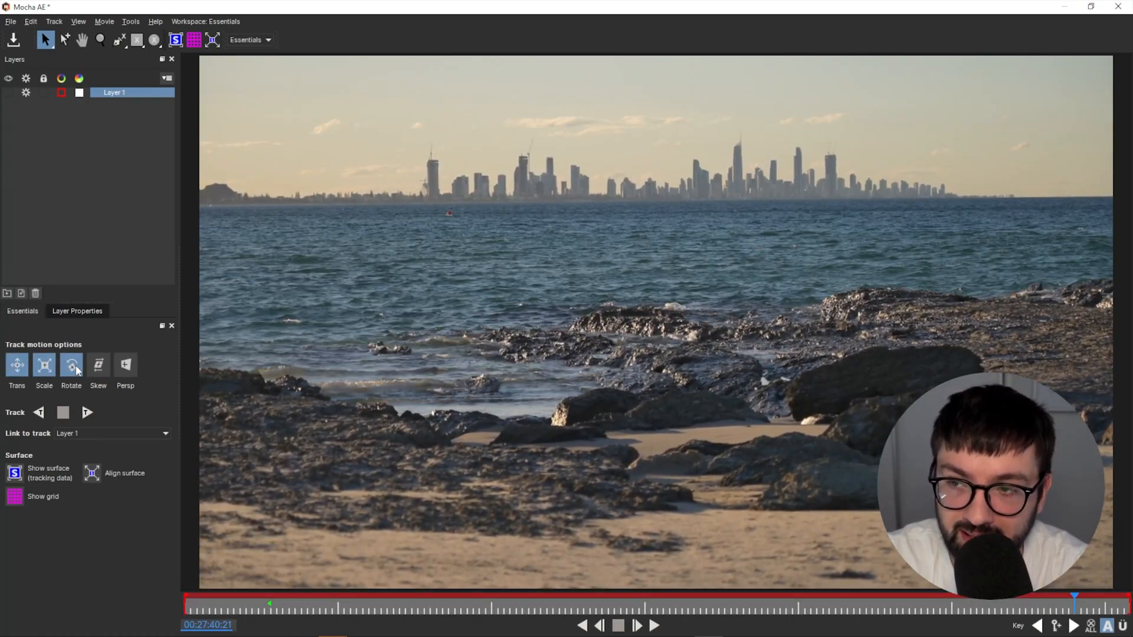
{"action": "left_click", "coordinate": [72, 365]}
{"action": "left_click", "coordinate": [45, 366]}
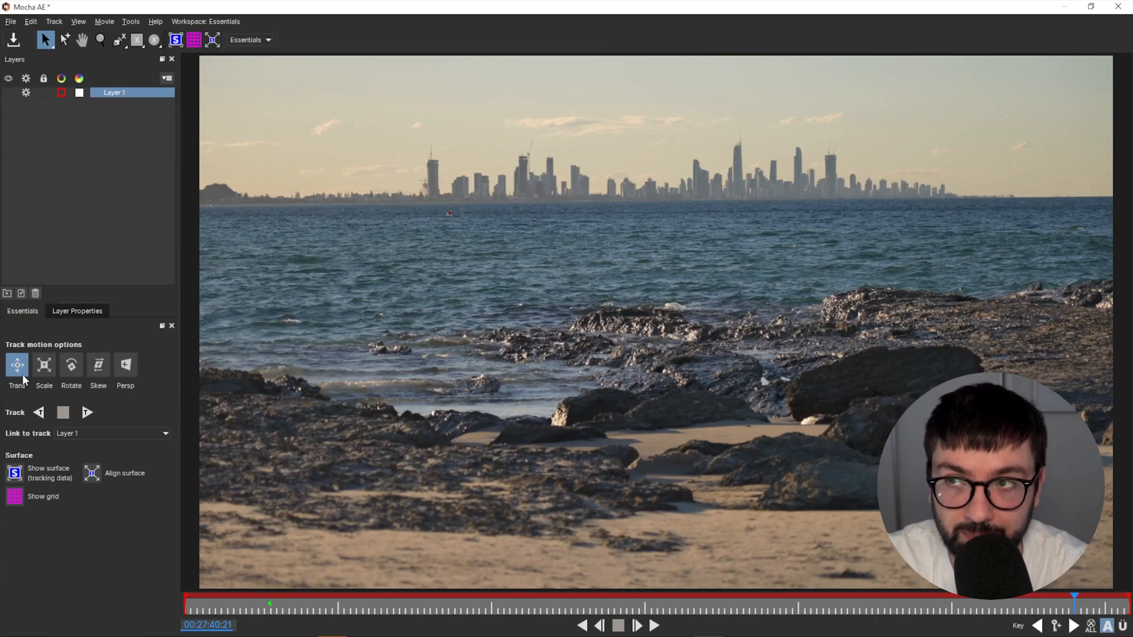
{"action": "left_click", "coordinate": [9, 92]}
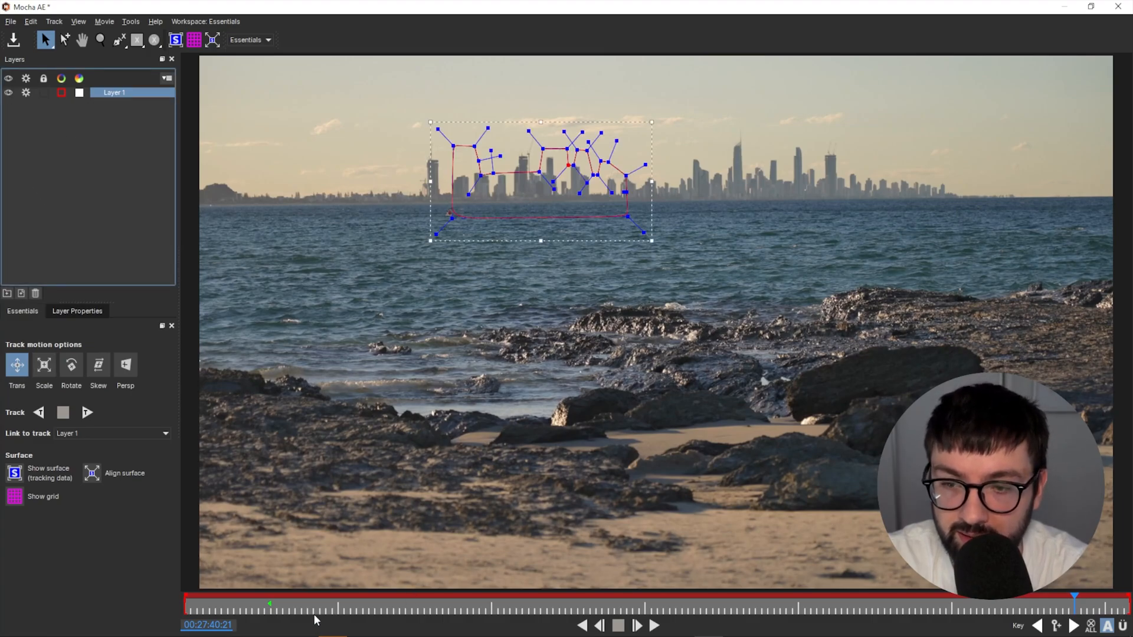
Return to frame 00:27:35:15 and rename the Layer 1 spline as BG TRACK.
{"action": "left_click_drag", "start_coordinate": [316, 616], "coordinate": [264, 612]}
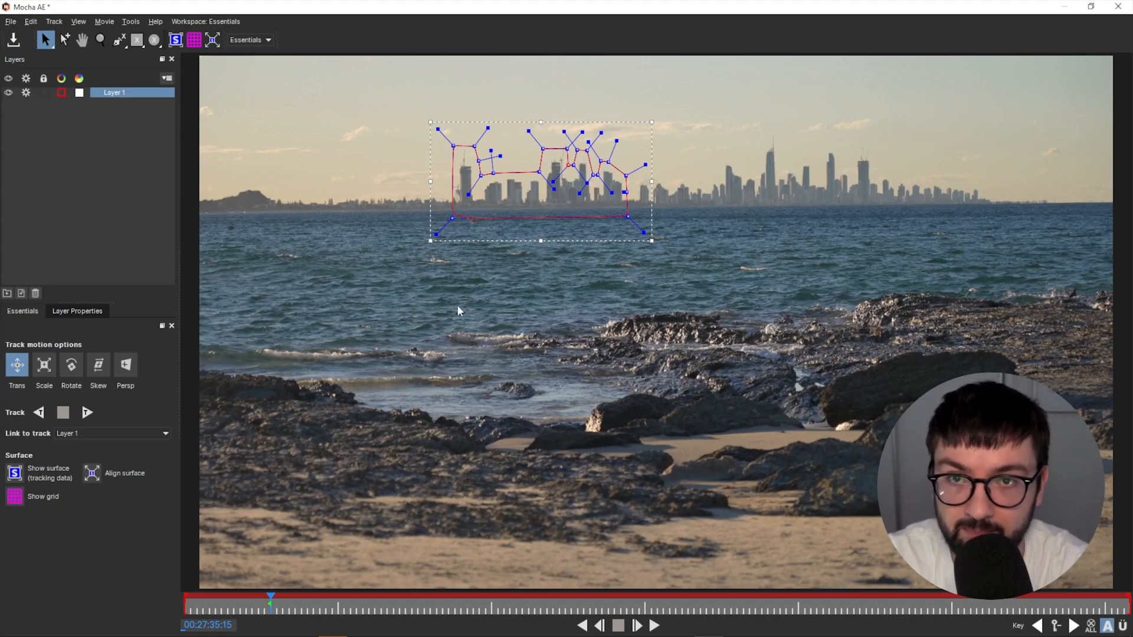
{"action": "double_click", "coordinate": [114, 93]}
{"action": "type", "text": "BG TRACK"}
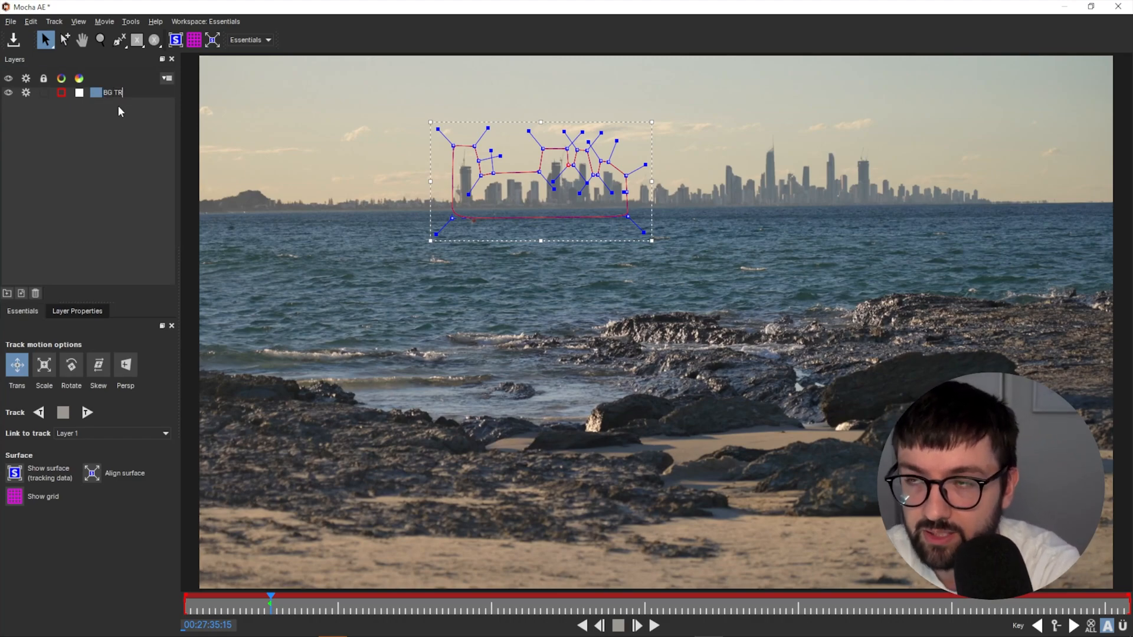
{"action": "key", "text": "Return"}
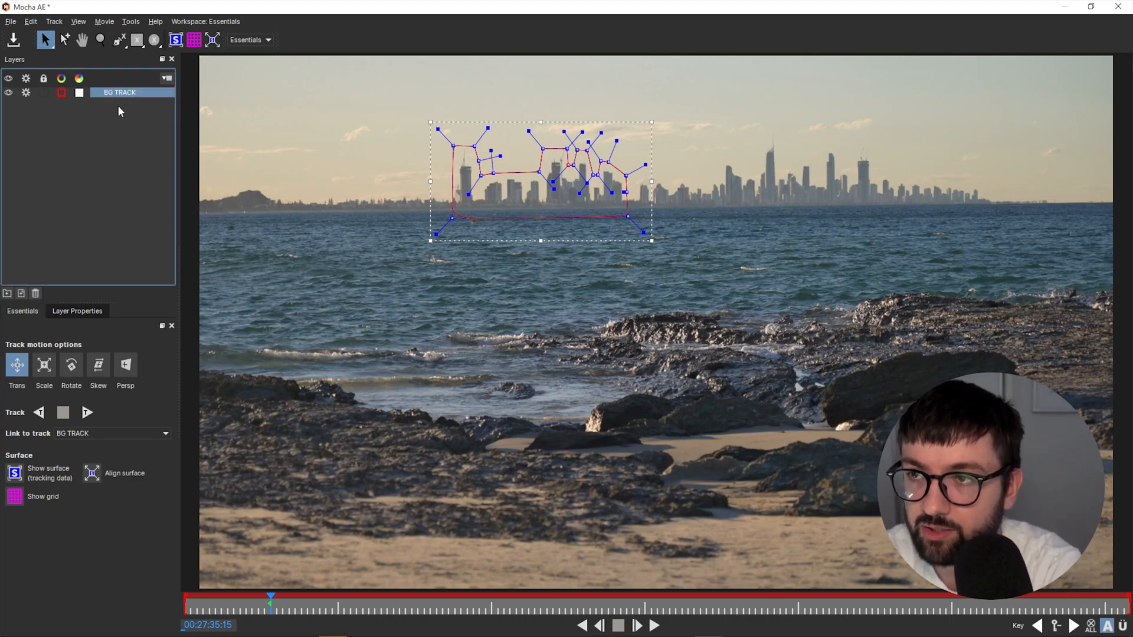
Track BG TRACK backward to the clip's start, and forward from frame 00:27:35:15 to the clip's end.
{"action": "left_click", "coordinate": [40, 413]}
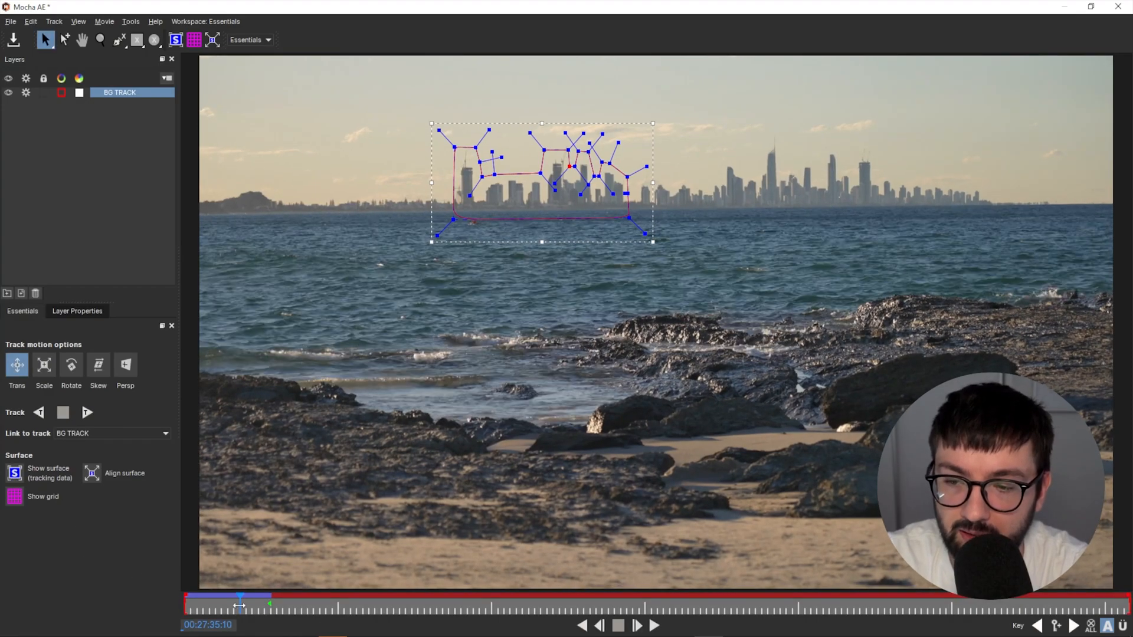
{"action": "left_click", "coordinate": [274, 607]}
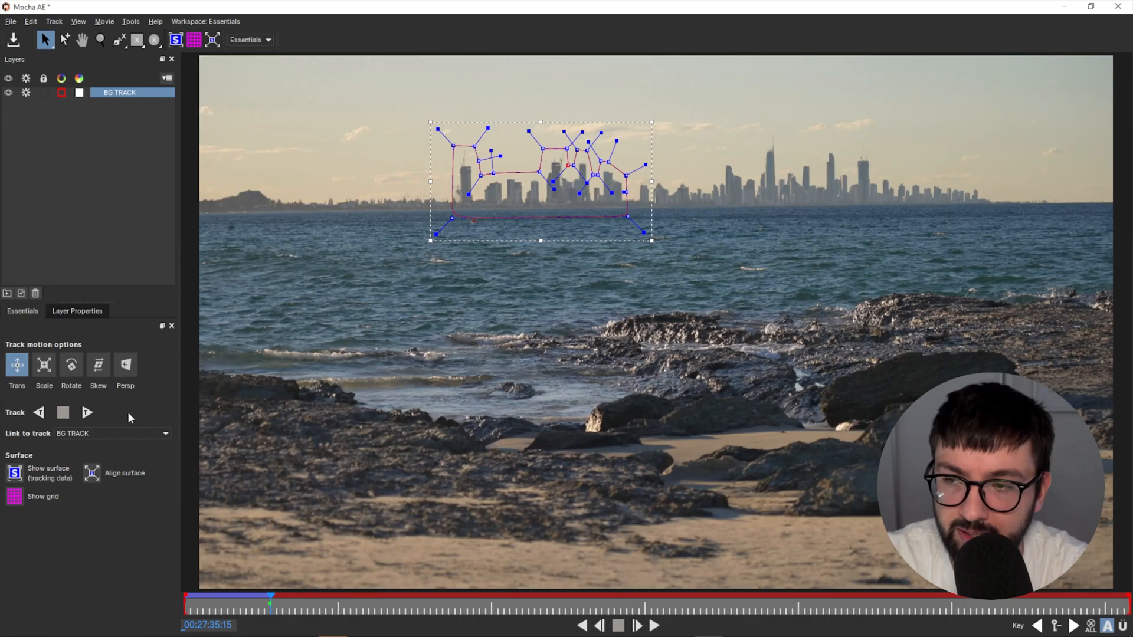
{"action": "left_click", "coordinate": [87, 413]}
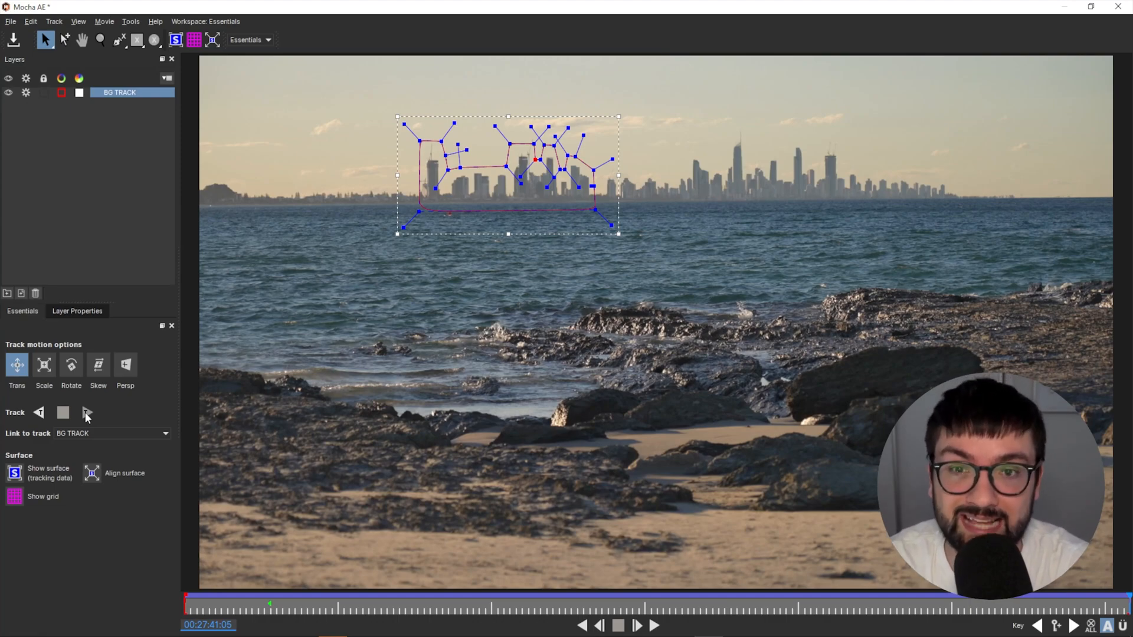
Save and close Mocha AE, and create track data from BG TRACK in BG PLATE's Mocha effect in After Effects.
{"action": "left_click", "coordinate": [111, 220]}
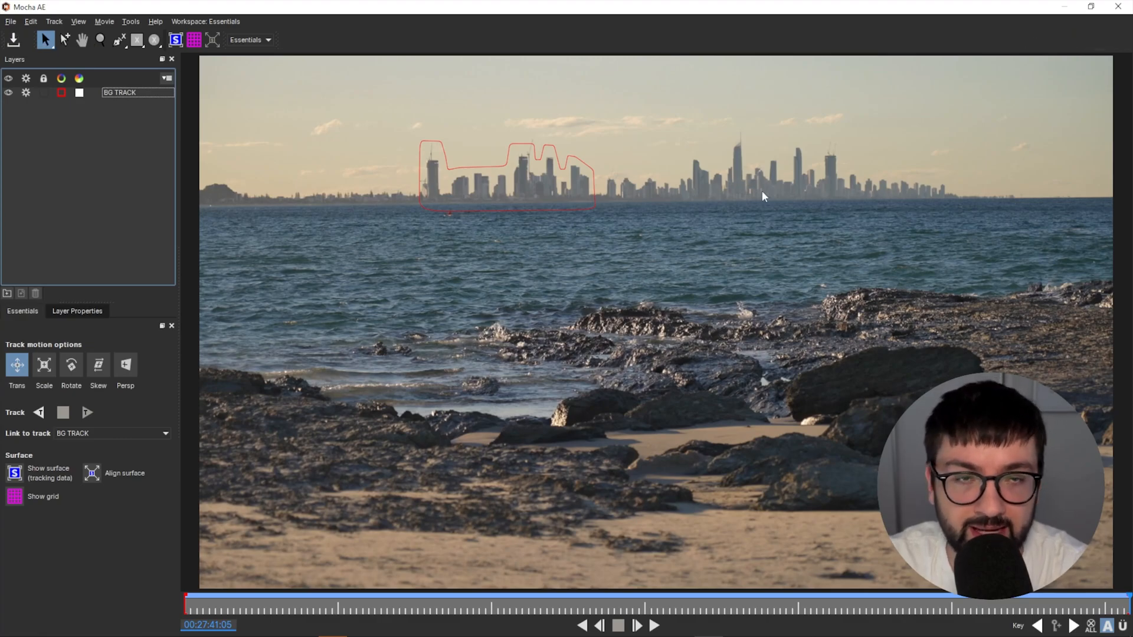
{"action": "left_click", "coordinate": [1127, 11]}
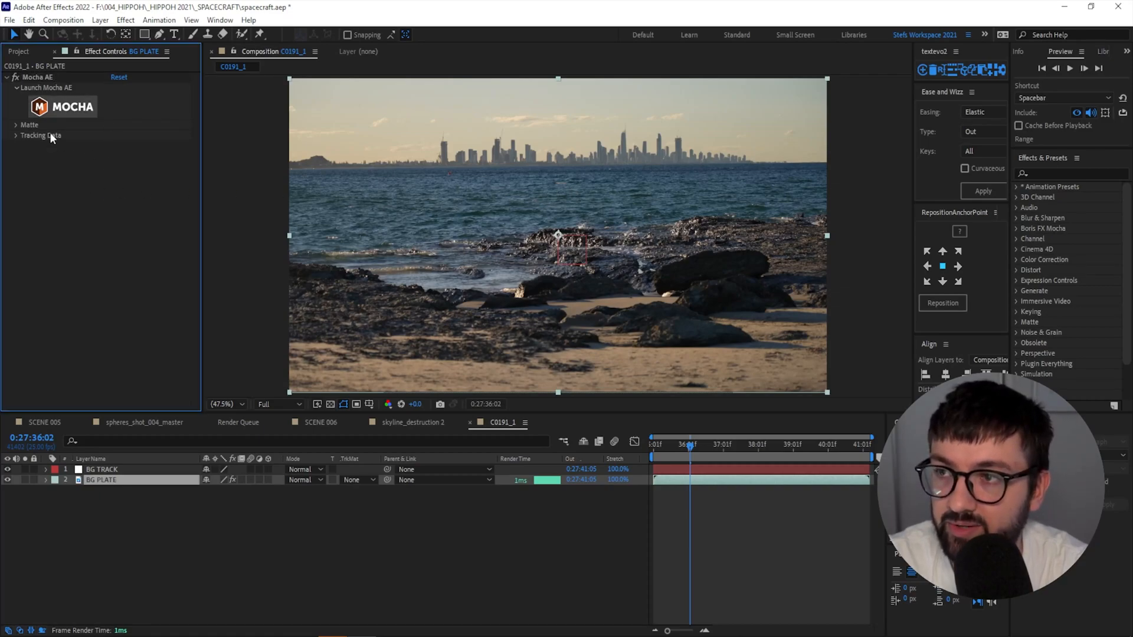
{"action": "left_click", "coordinate": [16, 136]}
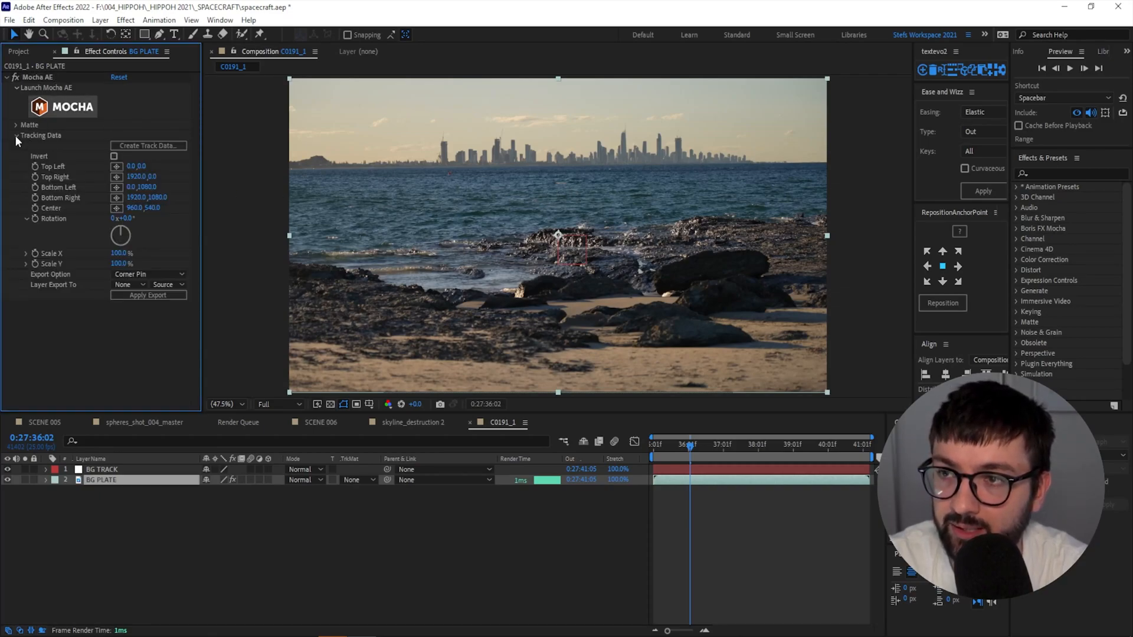
{"action": "left_click", "coordinate": [144, 144]}
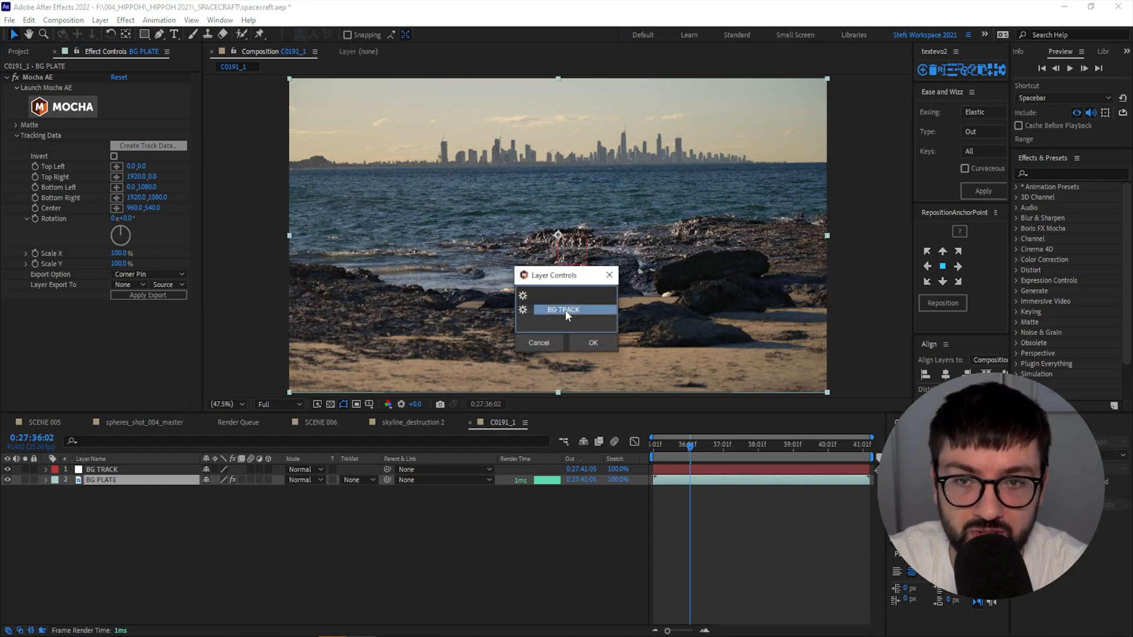
{"action": "left_click", "coordinate": [592, 343]}
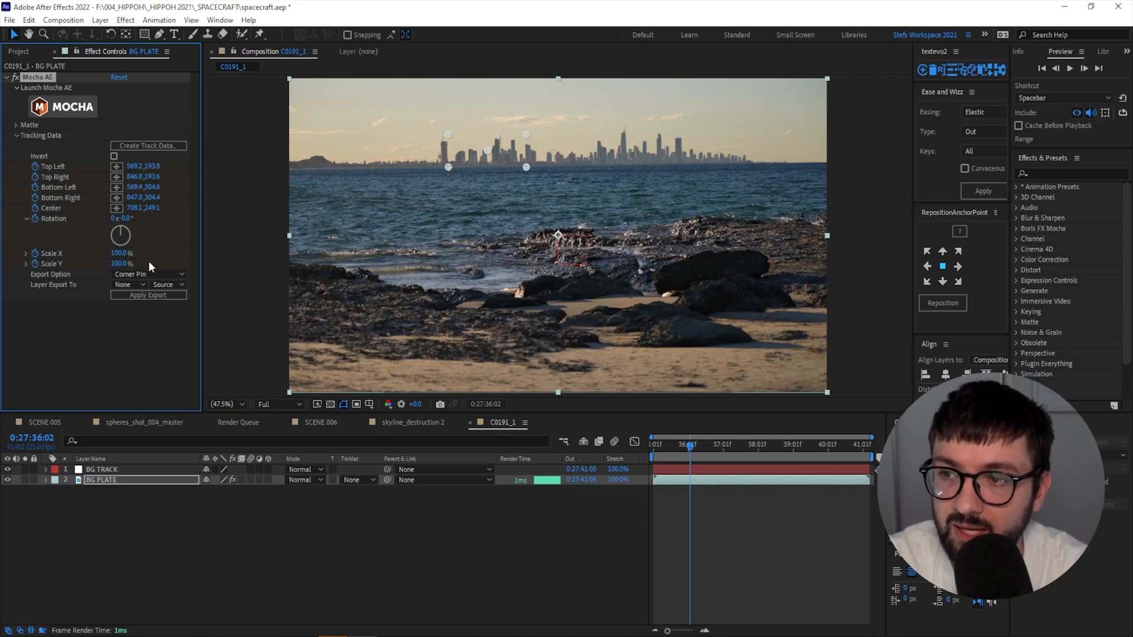
Export the tracking data as Transform to the BG TRACK null layer.
{"action": "left_click", "coordinate": [137, 274]}
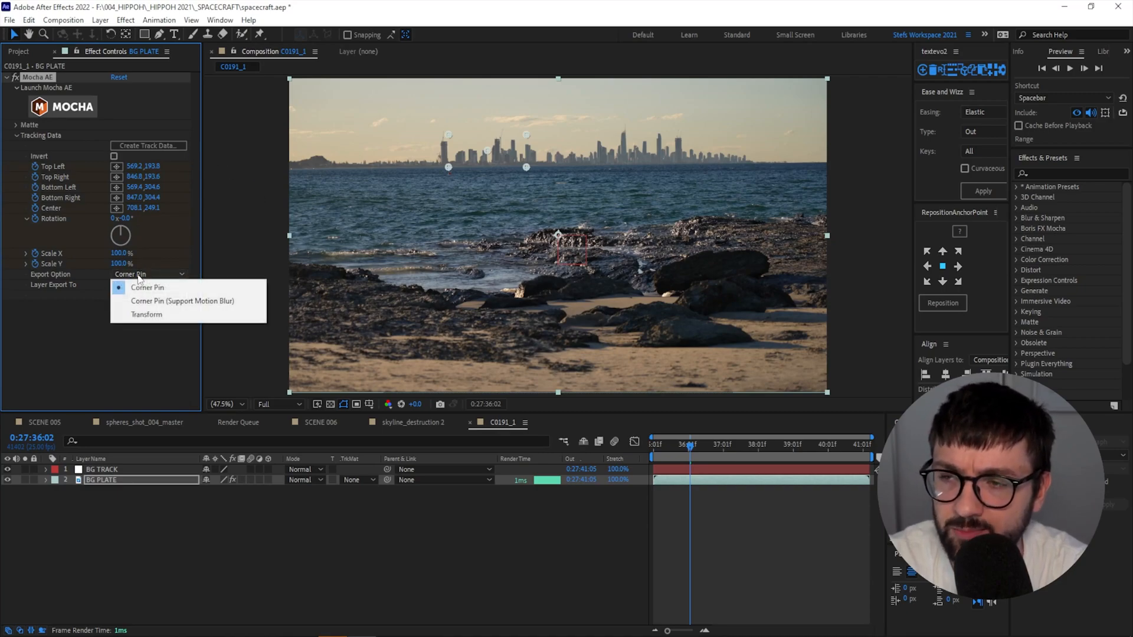
{"action": "left_click", "coordinate": [148, 314]}
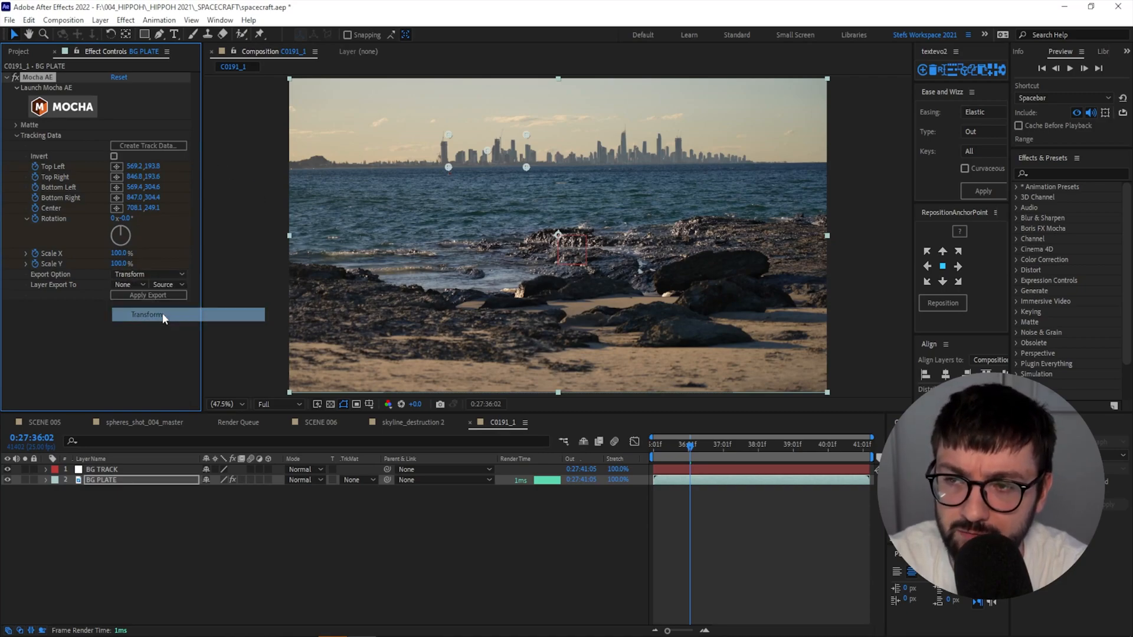
{"action": "left_click", "coordinate": [131, 284]}
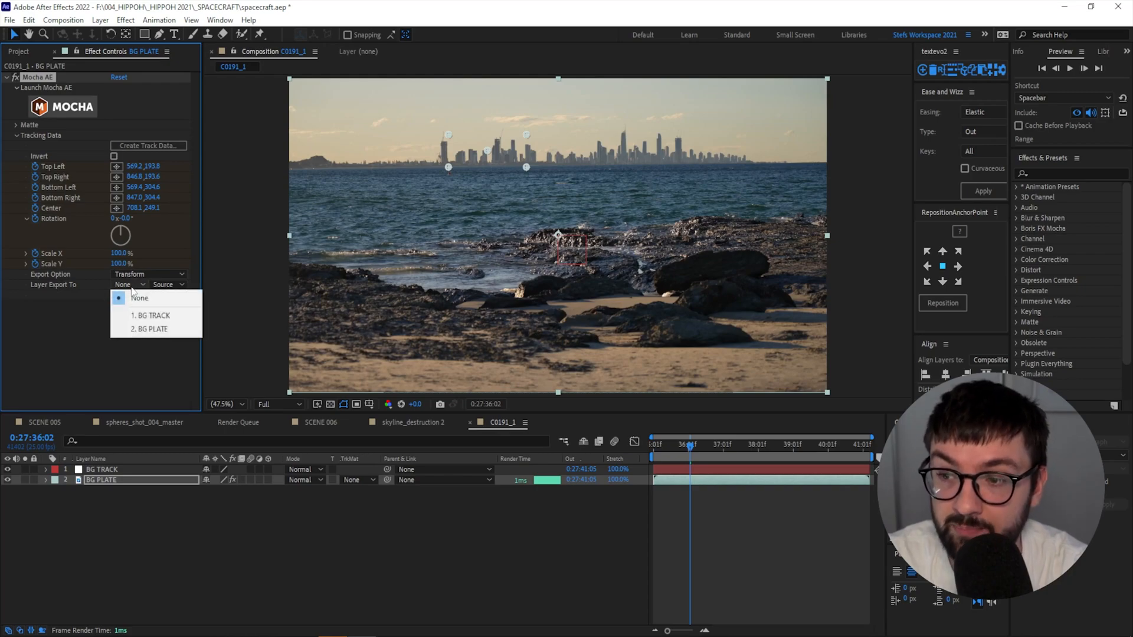
{"action": "left_click", "coordinate": [147, 317]}
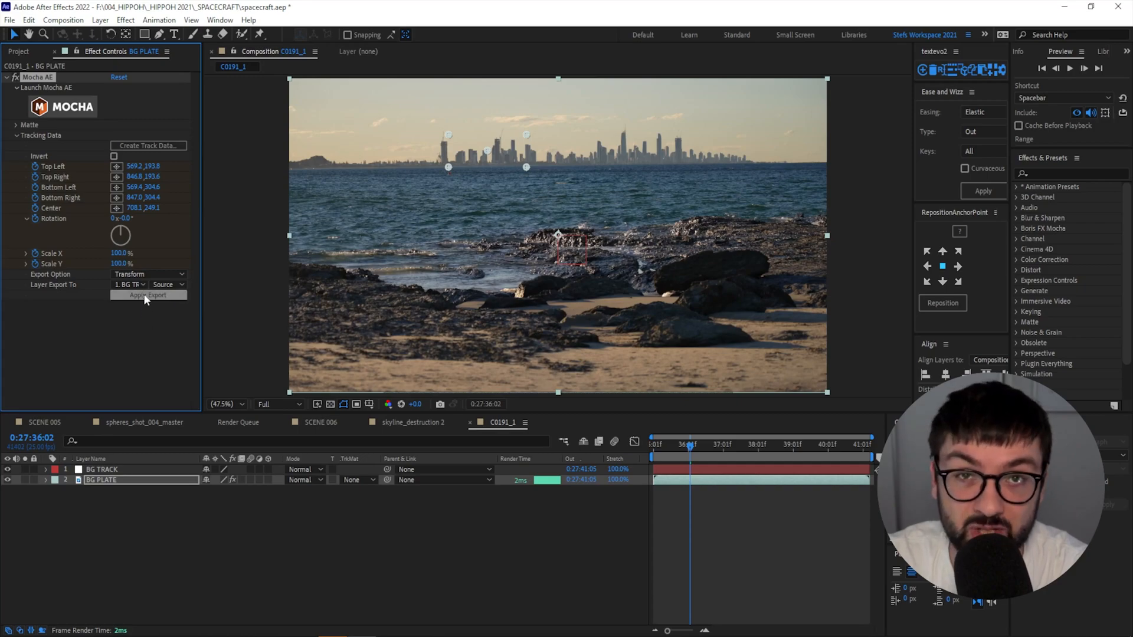
{"action": "left_click", "coordinate": [143, 294]}
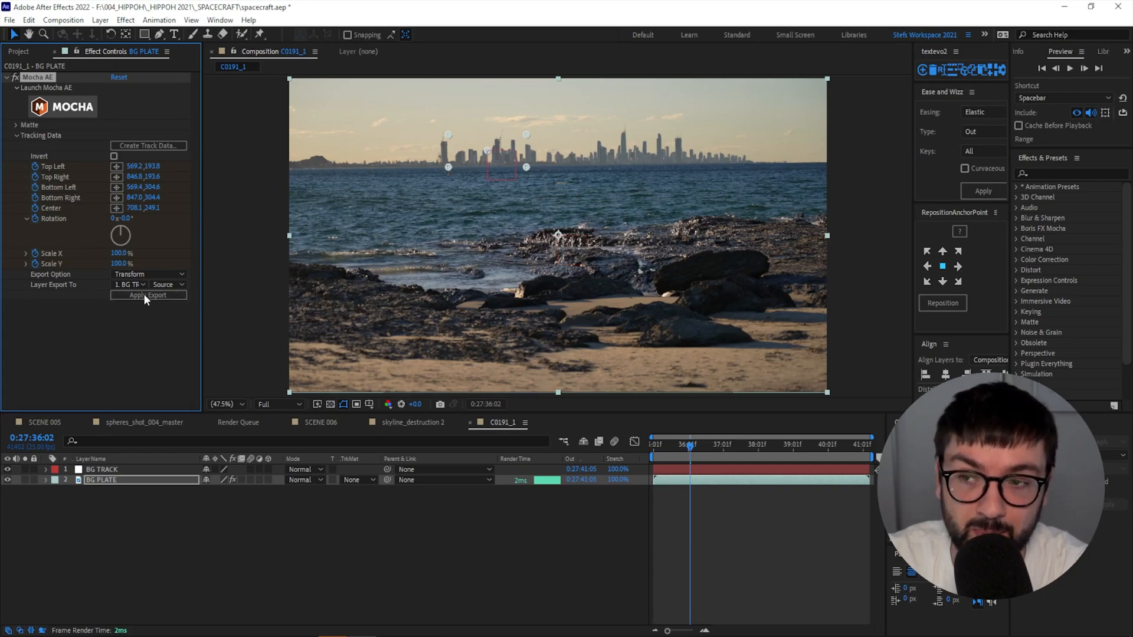
Reveal the BG TRACK null's Position, Scale and Rotation keyframes in the timeline.
{"action": "left_click", "coordinate": [356, 525]}
{"action": "left_click", "coordinate": [108, 470]}
{"action": "key", "text": "p"}
{"action": "key", "text": "shift+s"}
{"action": "key", "text": "shift+r"}
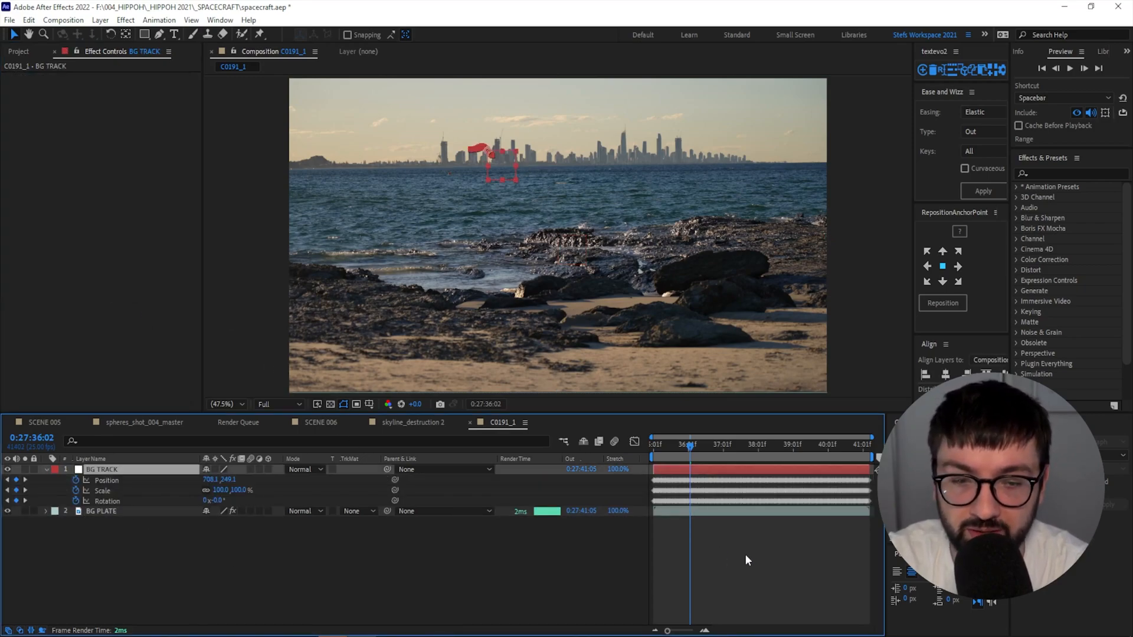
Go to 0:27:35:01 with no layer selected and draw a white circle just above the skyline's left towers on a new shape layer.
{"action": "left_click", "coordinate": [674, 548]}
{"action": "left_click_drag", "start_coordinate": [671, 631], "coordinate": [678, 631]}
{"action": "mouse_move", "coordinate": [676, 454]}
{"action": "left_mouse_down"}
{"action": "mouse_move", "coordinate": [879, 455]}
{"action": "mouse_move", "coordinate": [480, 455]}
{"action": "mouse_move", "coordinate": [331, 284]}
{"action": "left_mouse_up"}
{"action": "left_click", "coordinate": [143, 33]}
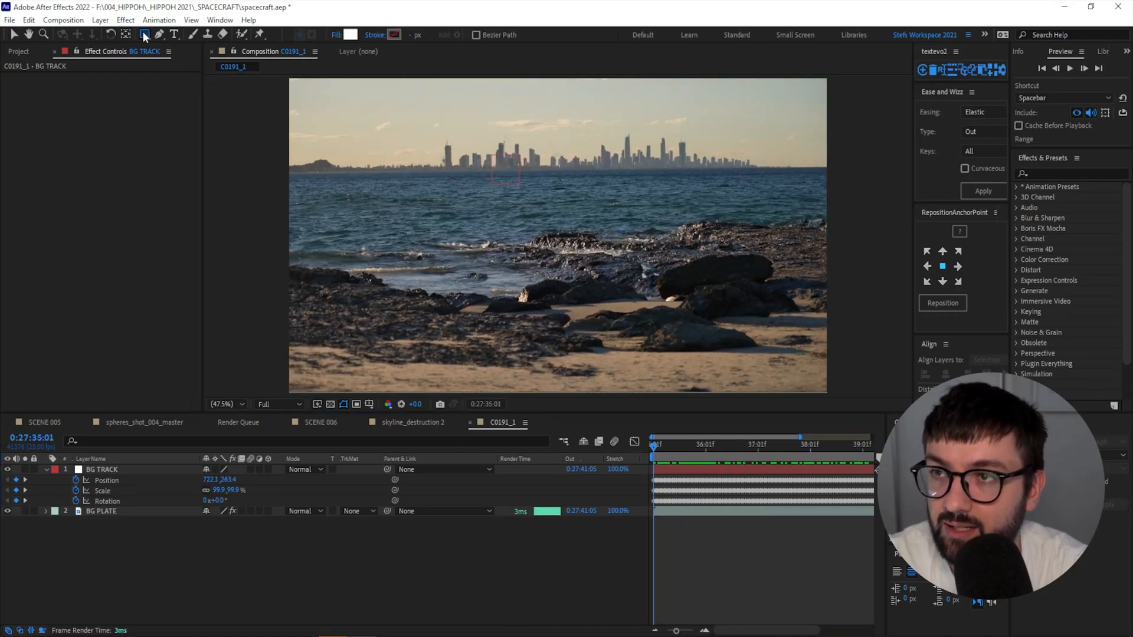
{"action": "left_click_drag", "start_coordinate": [143, 33], "coordinate": [177, 60]}
{"action": "left_click_drag", "start_coordinate": [475, 103], "coordinate": [513, 143]}
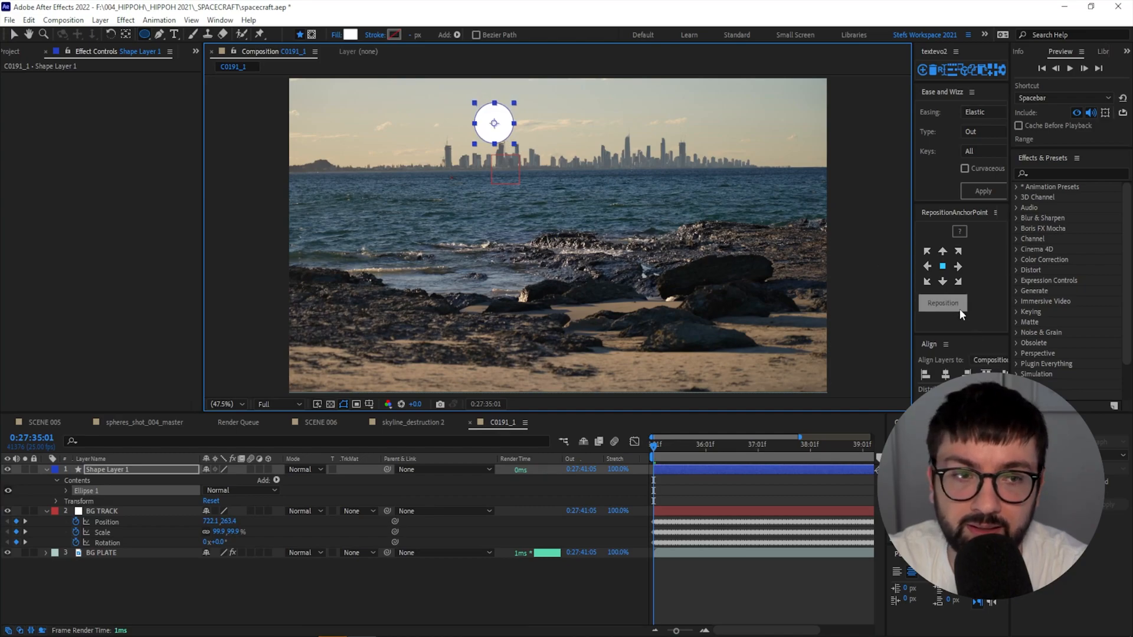
Parent the circle's shape layer to BG TRACK and play back the comp to test the track.
{"action": "left_click", "coordinate": [448, 469]}
{"action": "left_click", "coordinate": [447, 514]}
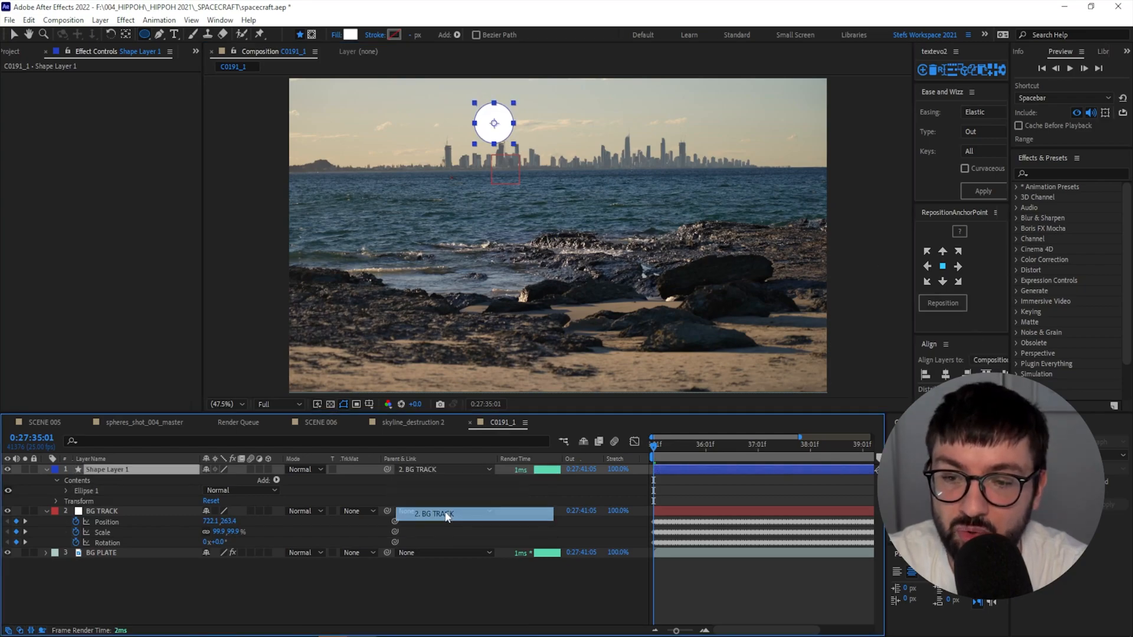
{"action": "left_click", "coordinate": [540, 579]}
{"action": "key", "text": "space"}
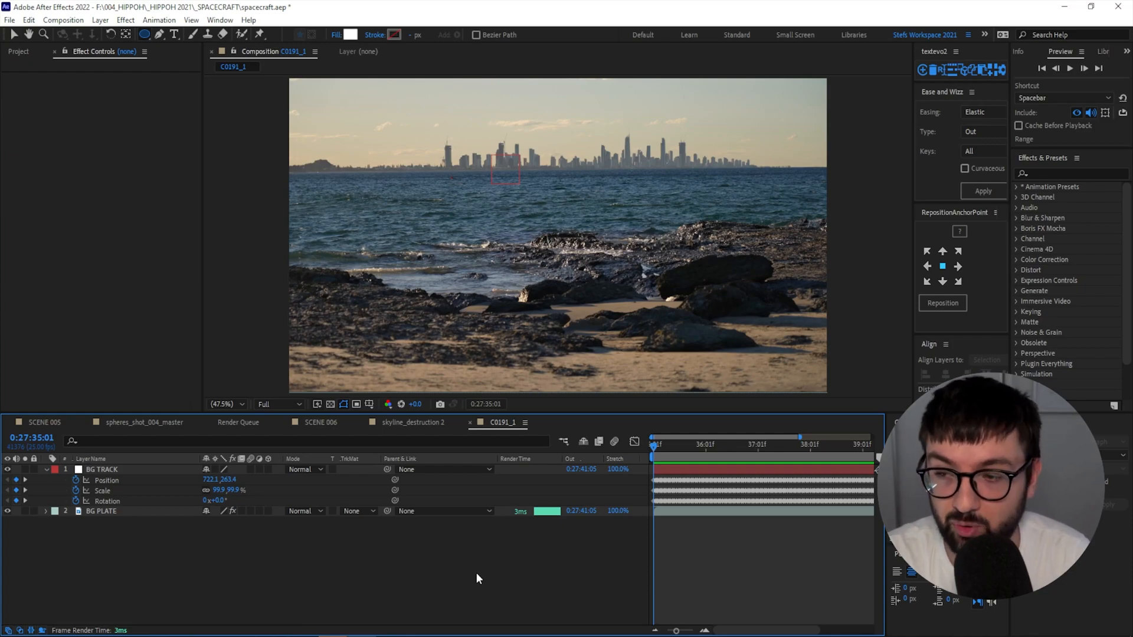
Collapse the BG TRACK layer's properties and hide the null, ending at the start of the comp.
{"action": "left_click", "coordinate": [46, 469]}
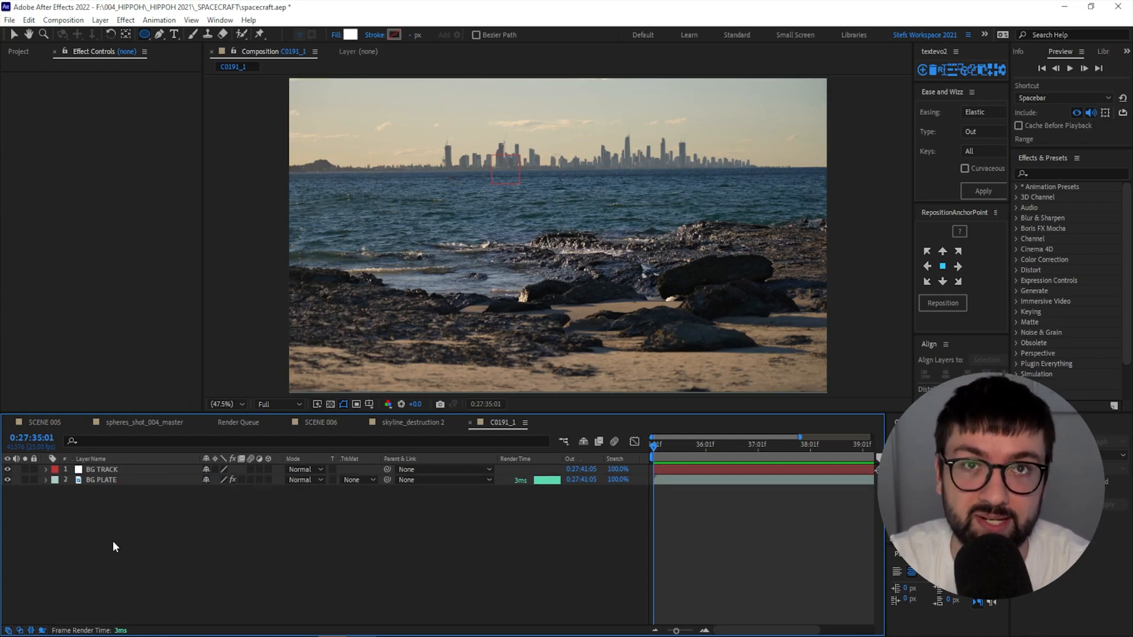
{"action": "left_click", "coordinate": [7, 470]}
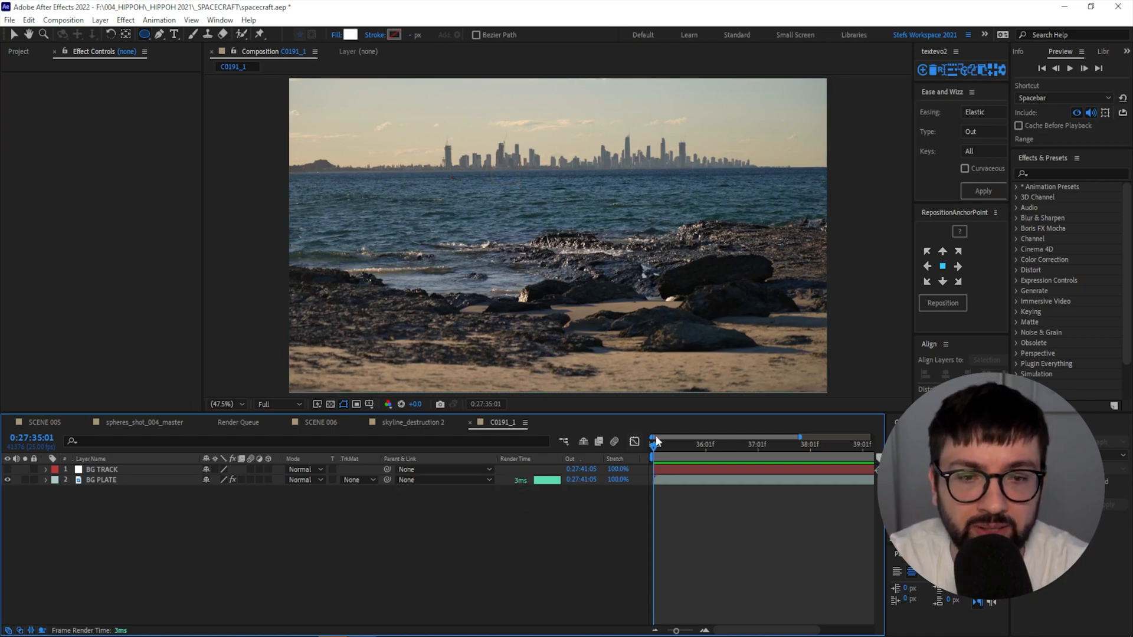
{"action": "mouse_move", "coordinate": [659, 446]}
{"action": "left_mouse_down"}
{"action": "mouse_move", "coordinate": [874, 451]}
{"action": "mouse_move", "coordinate": [668, 450]}
{"action": "left_mouse_up"}
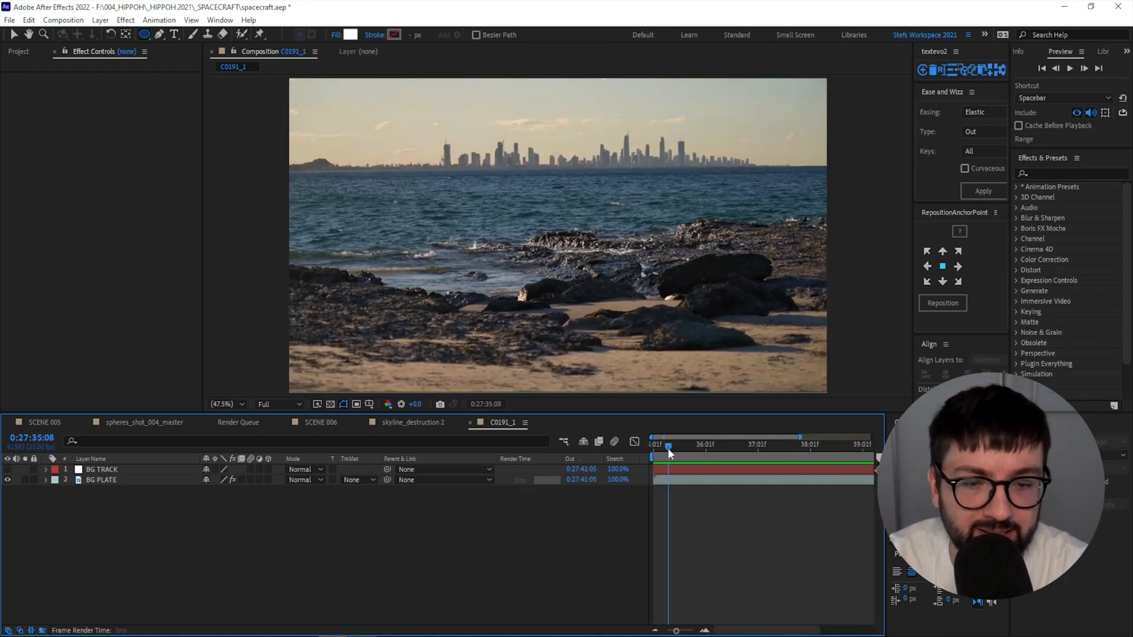
{"action": "left_click_drag", "start_coordinate": [676, 631], "coordinate": [667, 631]}
{"action": "left_click_drag", "start_coordinate": [670, 448], "coordinate": [593, 454]}
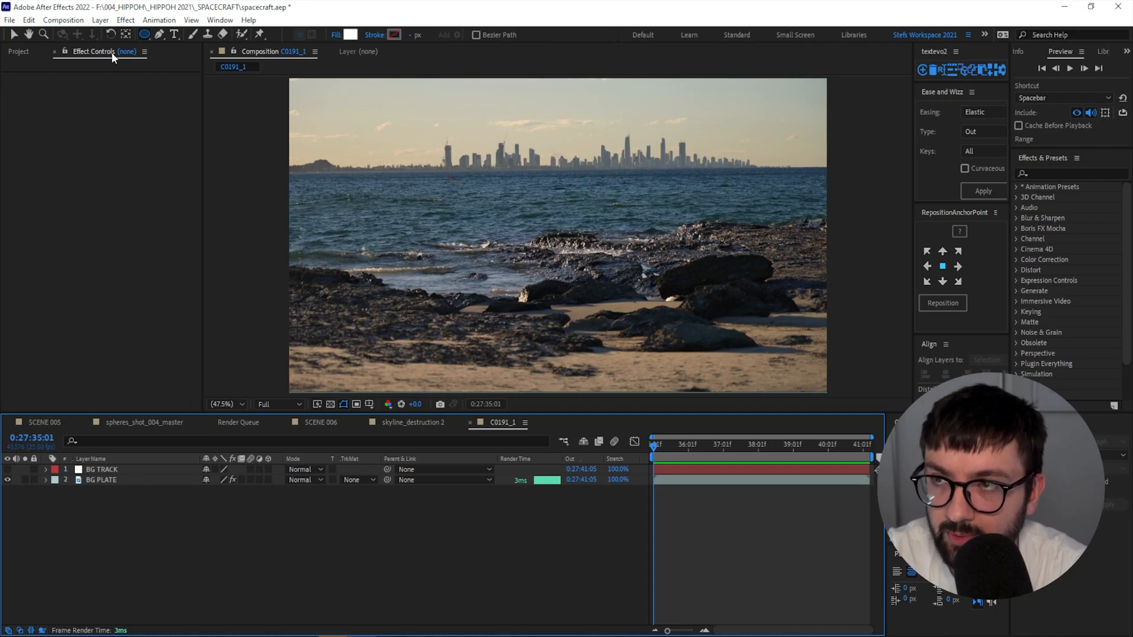
Set the C0191_1 composition's start timecode to 0:00:00:00.
{"action": "left_click", "coordinate": [64, 20]}
{"action": "left_click", "coordinate": [95, 47]}
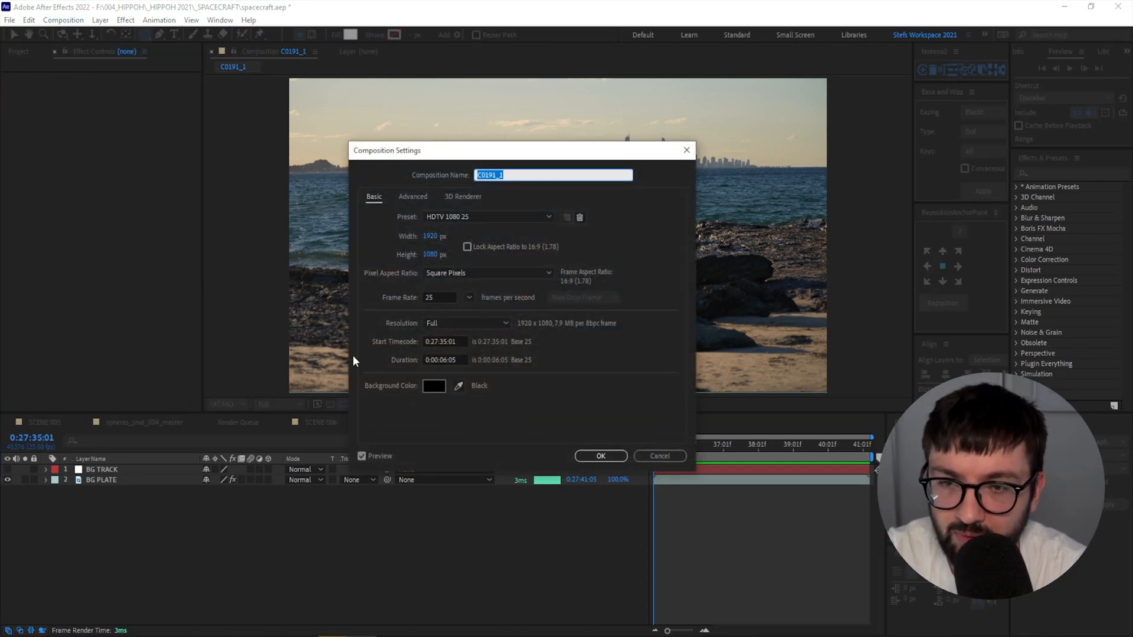
{"action": "left_click", "coordinate": [432, 340]}
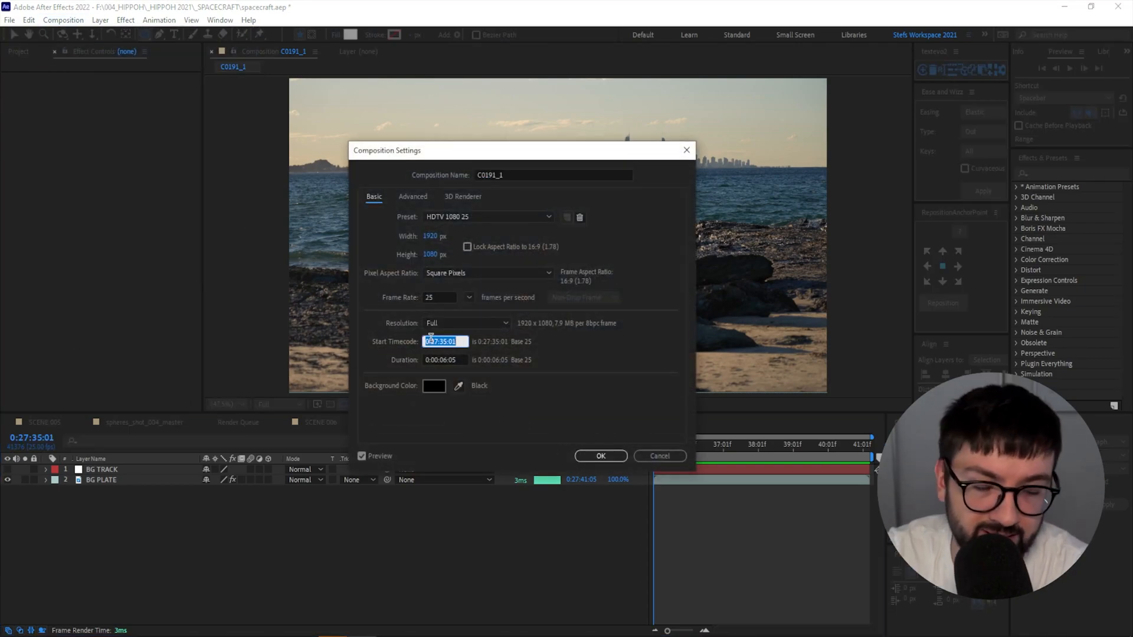
{"action": "left_click", "coordinate": [482, 425]}
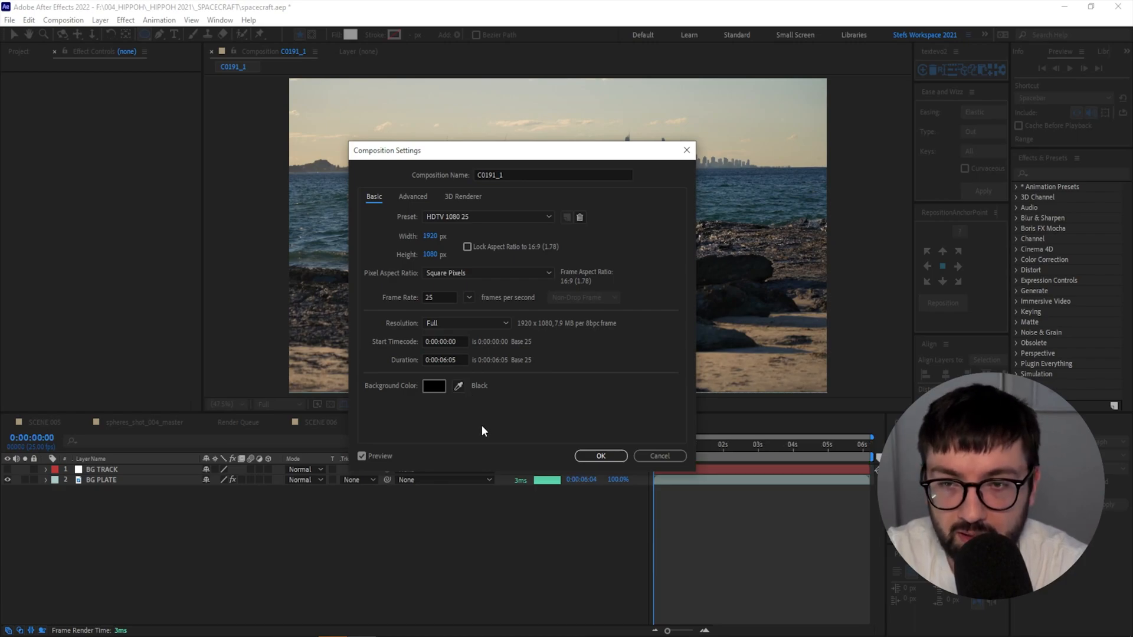
{"action": "left_click", "coordinate": [598, 456]}
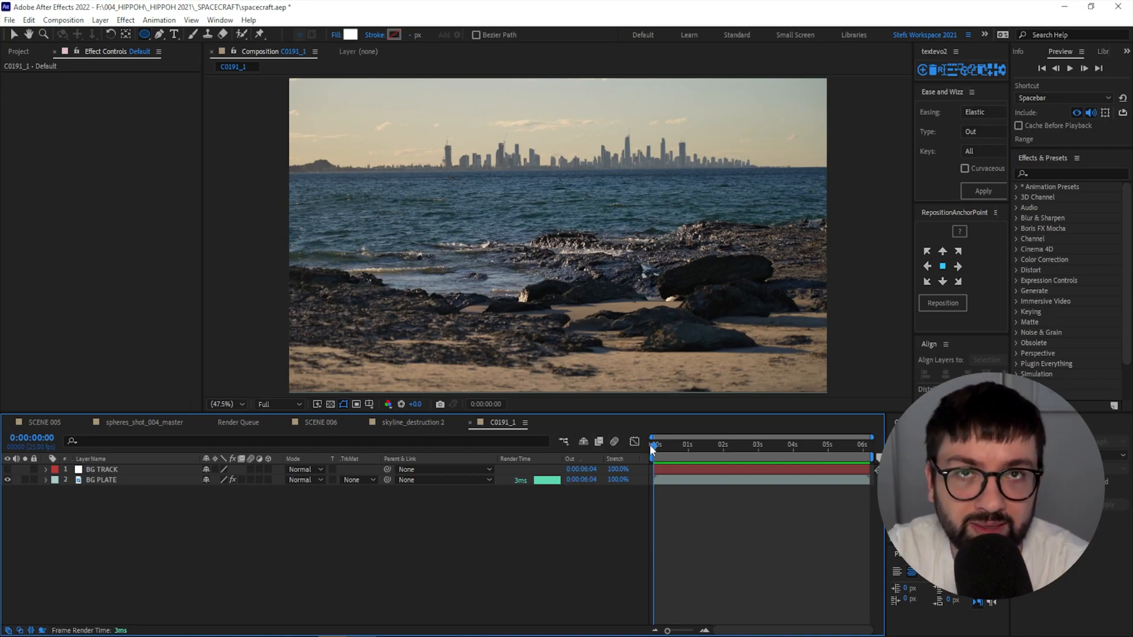
Return to frame 0:00:00:00 of C0191_1 and queue that frame for output as a Photoshop still.
{"action": "left_click_drag", "start_coordinate": [656, 450], "coordinate": [697, 453]}
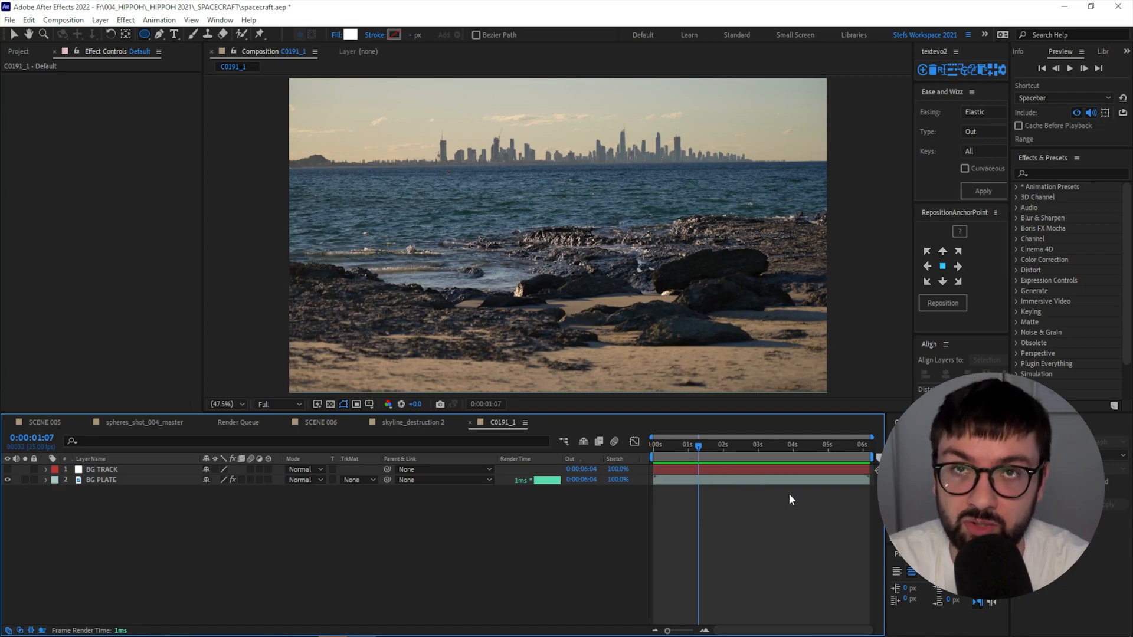
{"action": "left_click", "coordinate": [723, 451]}
{"action": "left_click_drag", "start_coordinate": [724, 448], "coordinate": [700, 451]}
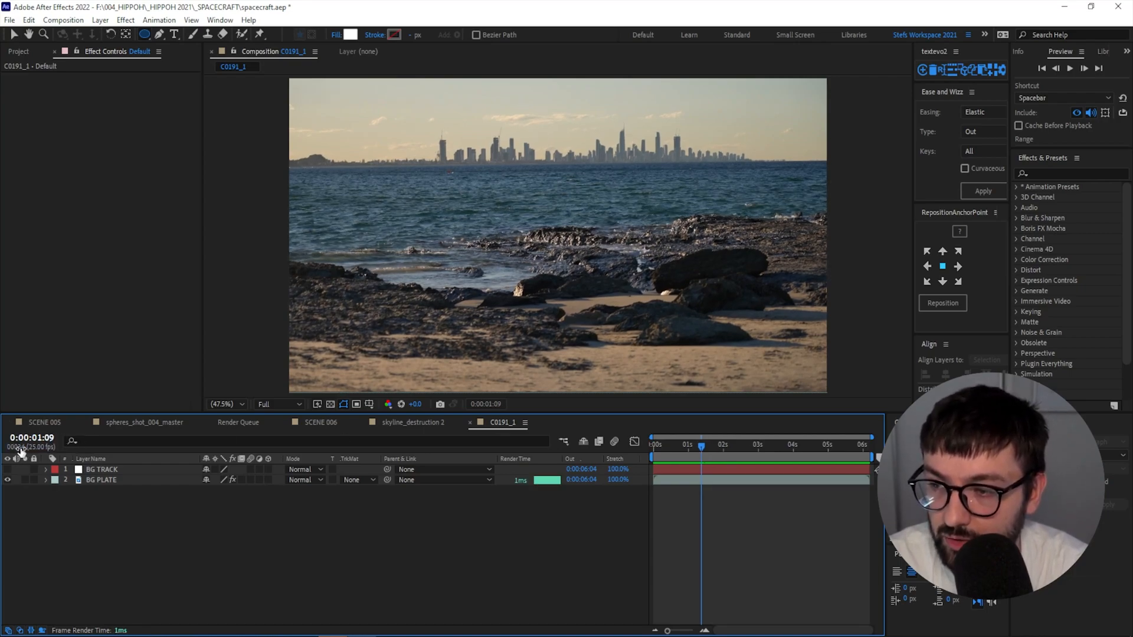
{"action": "left_click_drag", "start_coordinate": [705, 447], "coordinate": [626, 444]}
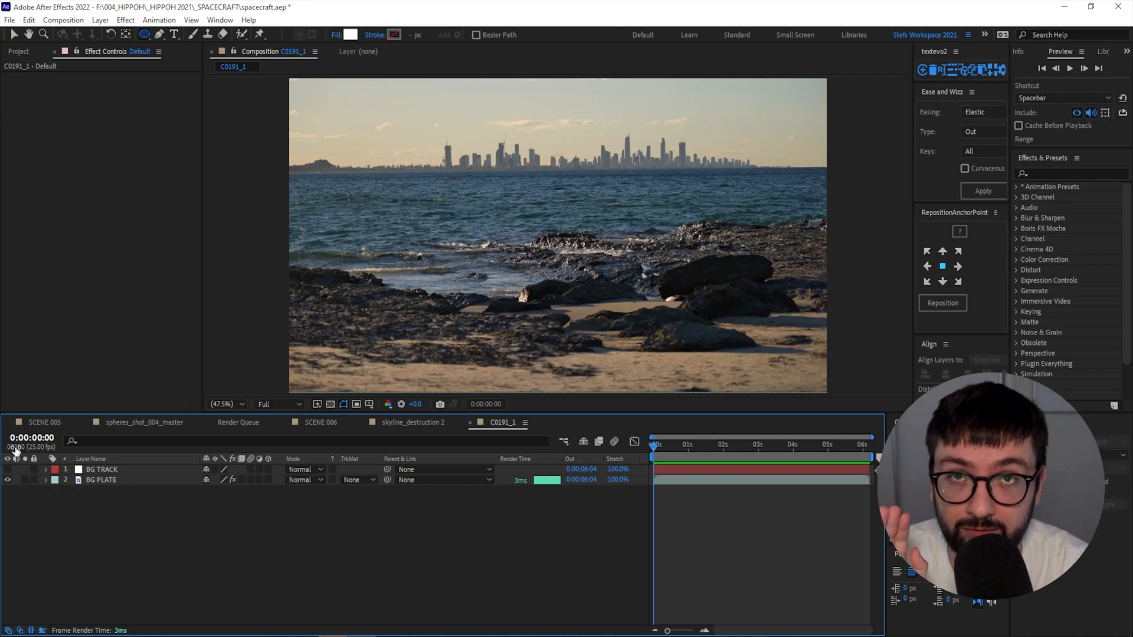
{"action": "left_click", "coordinate": [203, 349]}
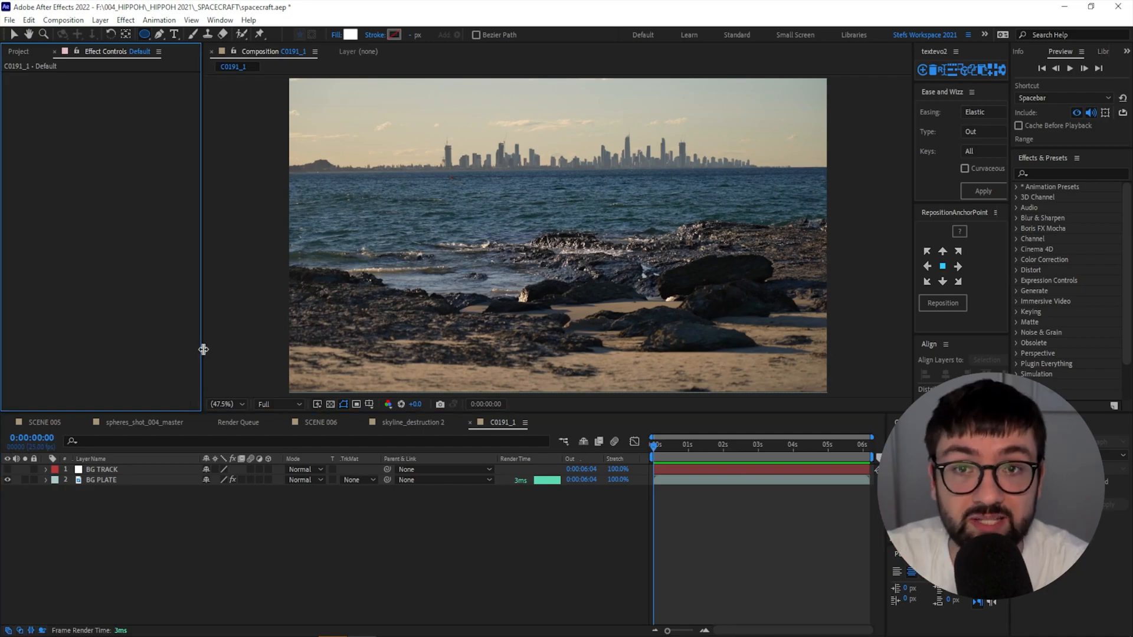
{"action": "left_click", "coordinate": [63, 19]}
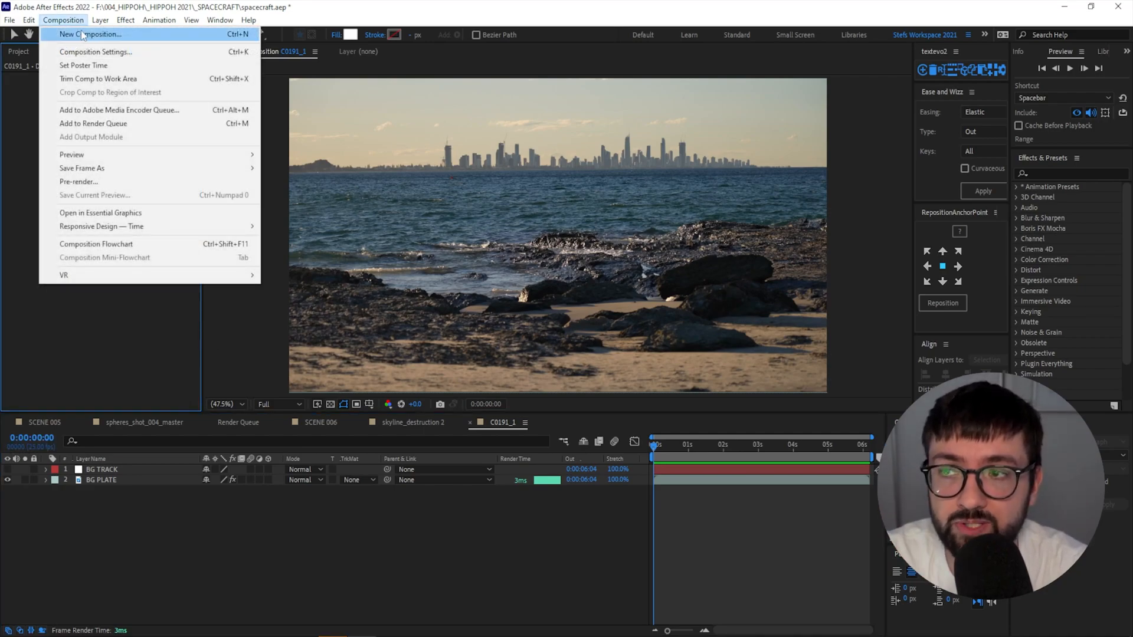
{"action": "mouse_move", "coordinate": [131, 170]}
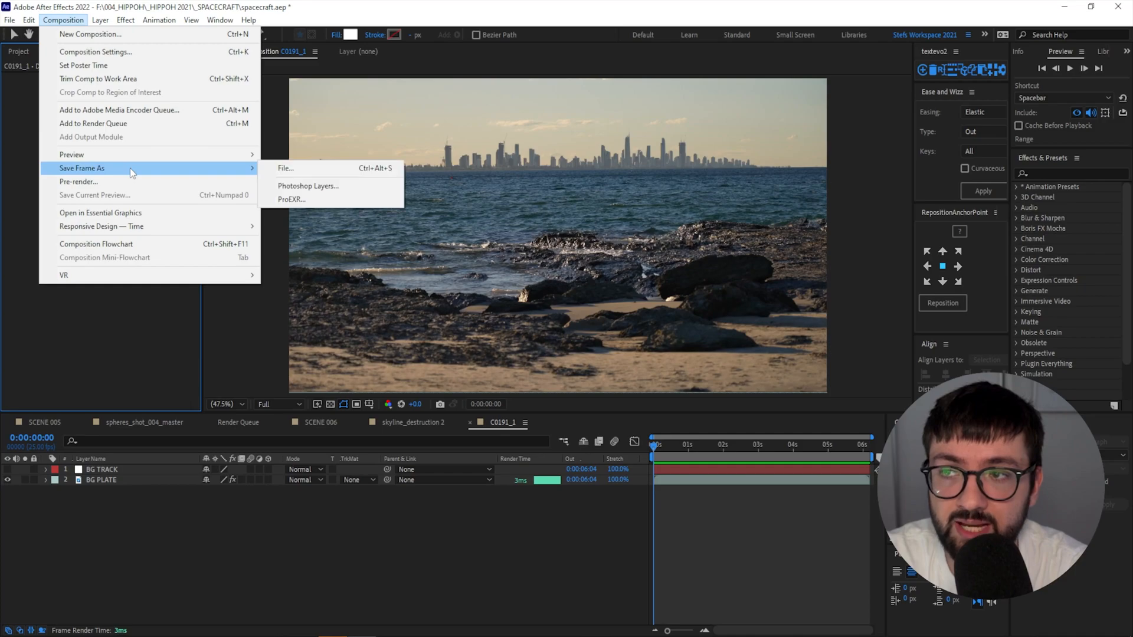
{"action": "left_click", "coordinate": [287, 168]}
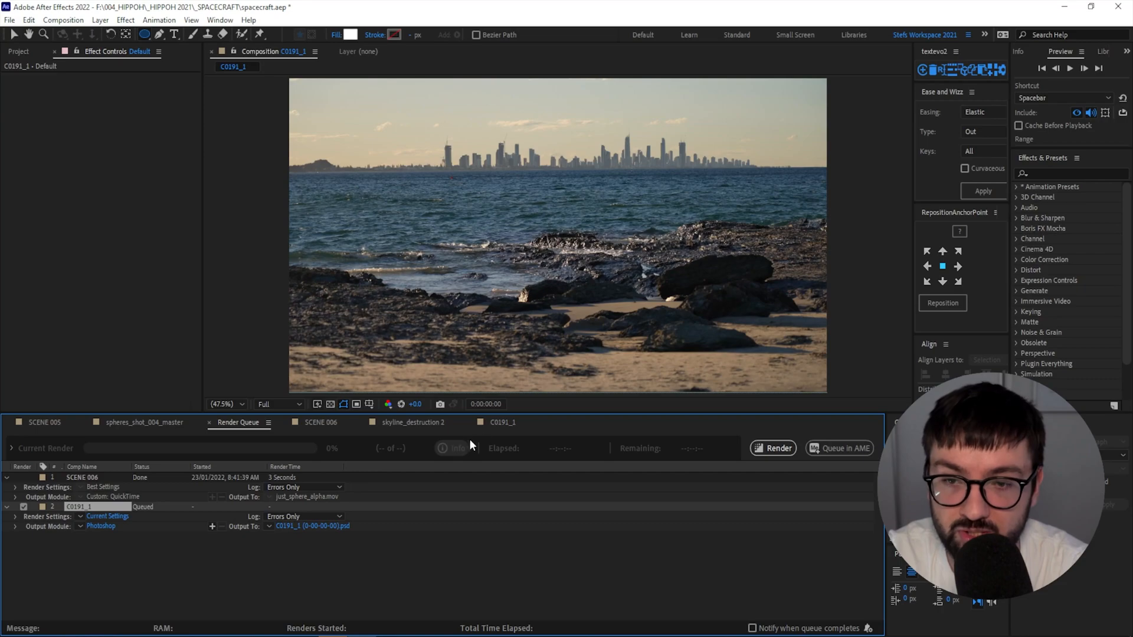
Queue a second Photoshop still from C0191_1 at 0:00:03:04.
{"action": "left_click", "coordinate": [470, 423]}
{"action": "left_click_drag", "start_coordinate": [687, 446], "coordinate": [763, 448]}
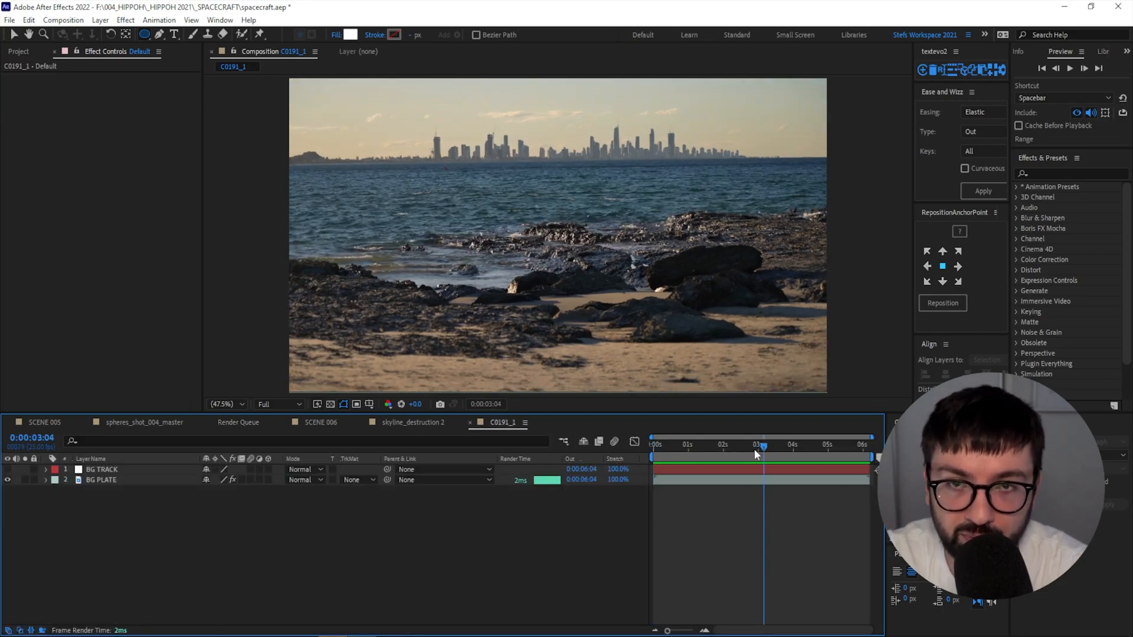
{"action": "left_click", "coordinate": [59, 20]}
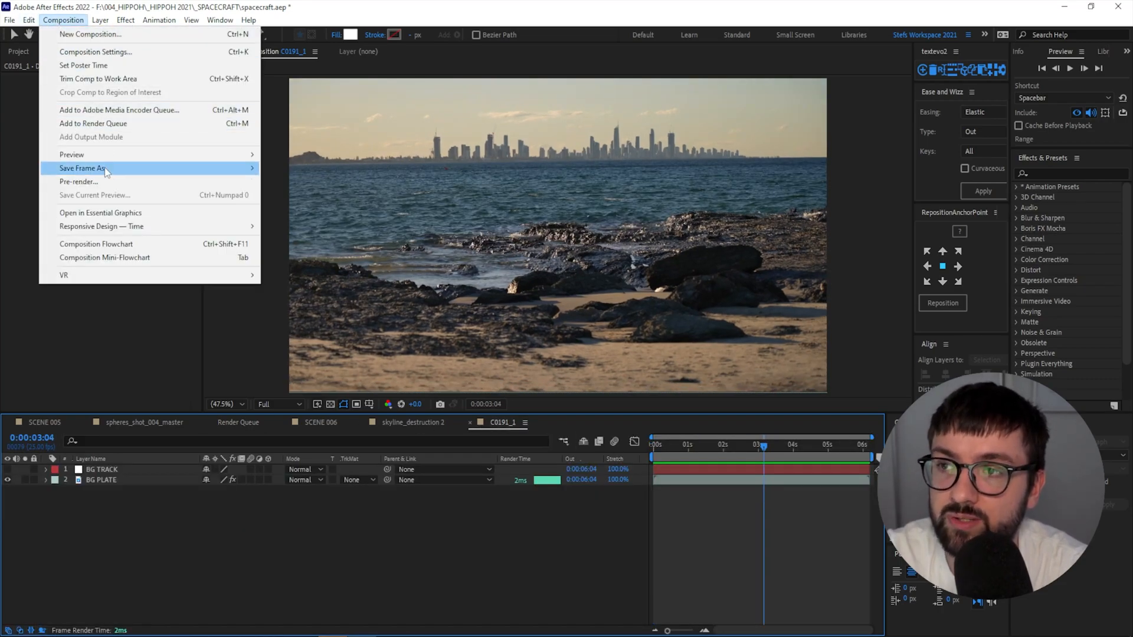
{"action": "mouse_move", "coordinate": [120, 170]}
{"action": "left_click", "coordinate": [295, 168]}
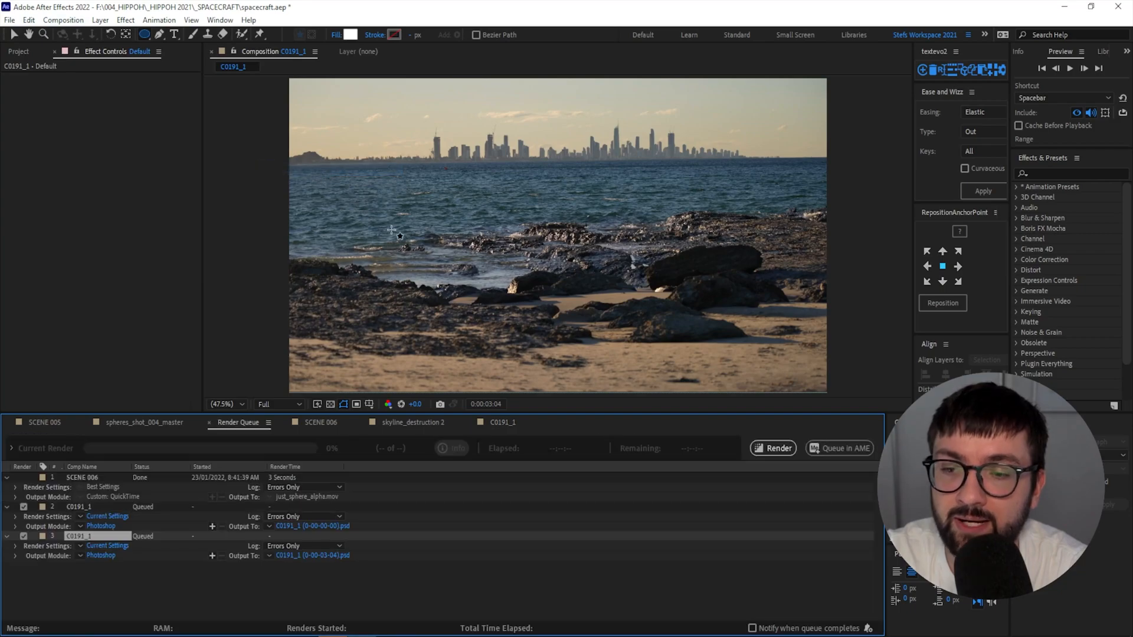
{"action": "left_click", "coordinate": [341, 573]}
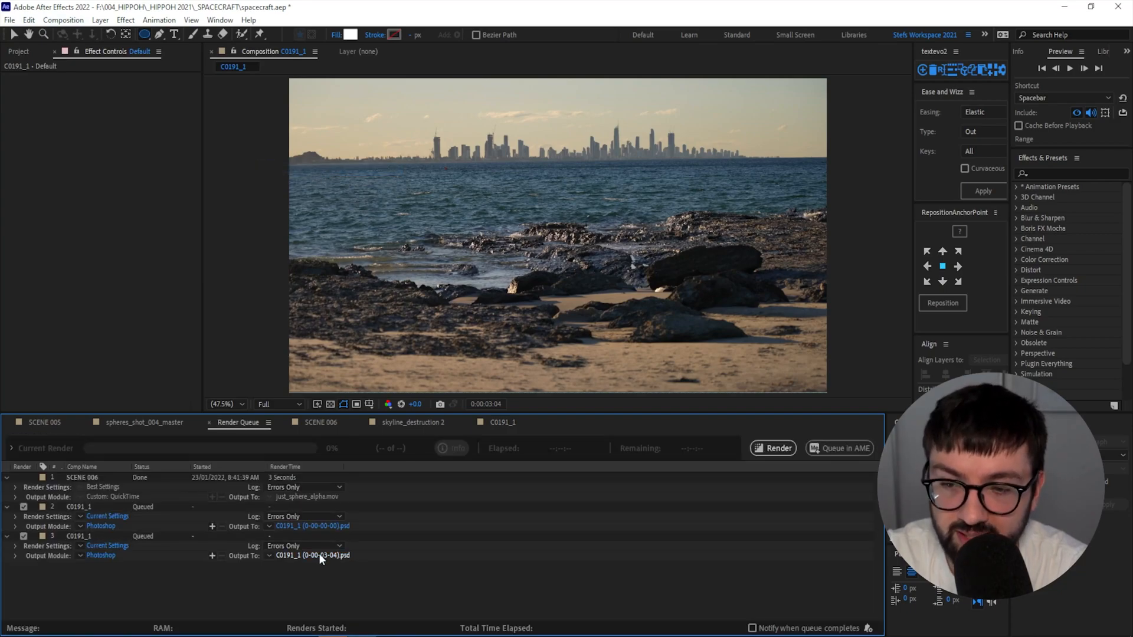
Remove the 0:00:03:04 still of C0191_1 from the render queue.
{"action": "left_click", "coordinate": [501, 422]}
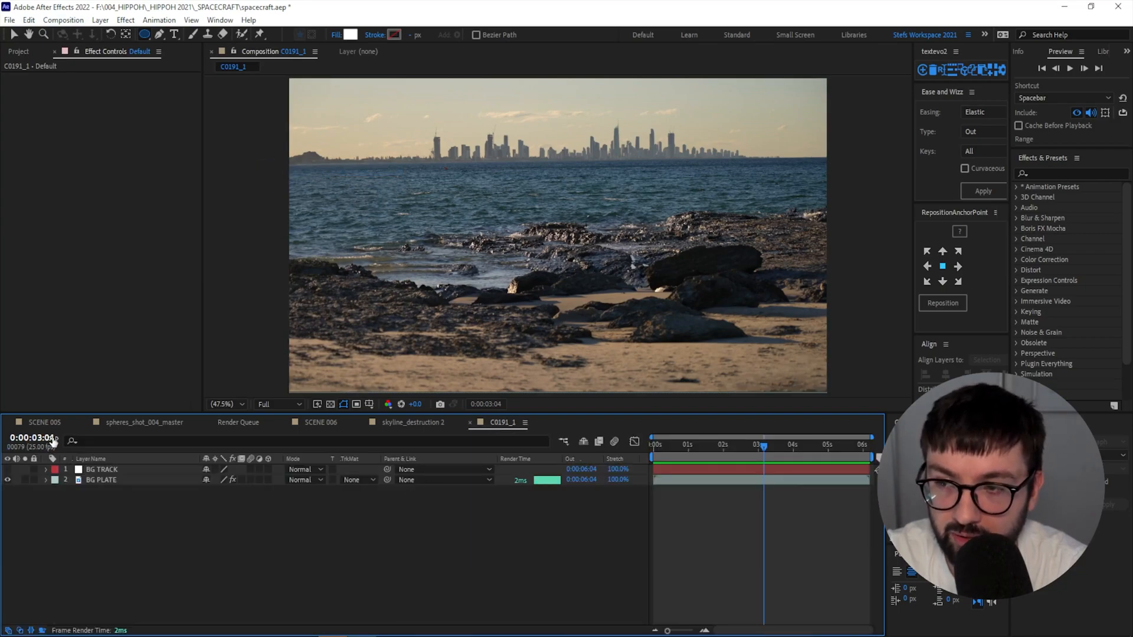
{"action": "left_click", "coordinate": [242, 423]}
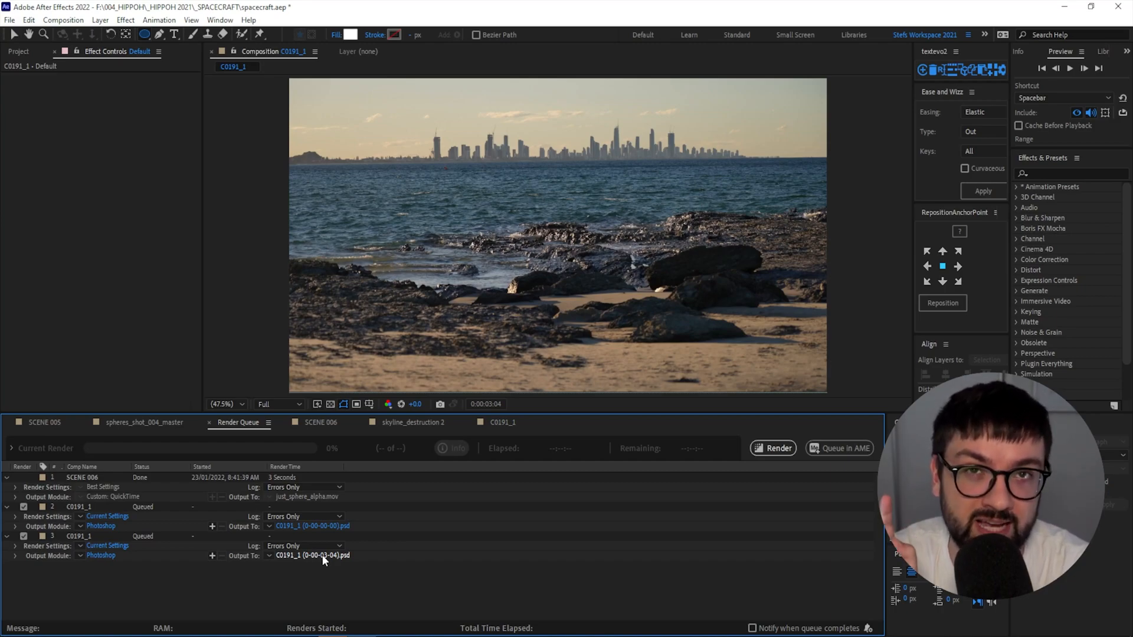
{"action": "left_click", "coordinate": [82, 537]}
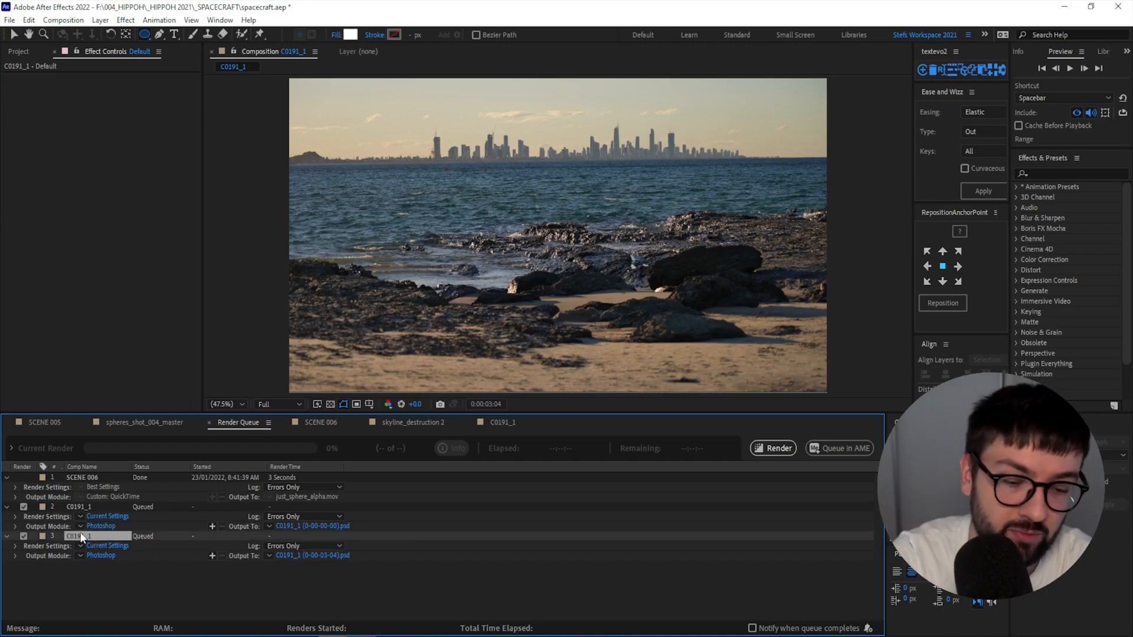
{"action": "key", "text": "Delete"}
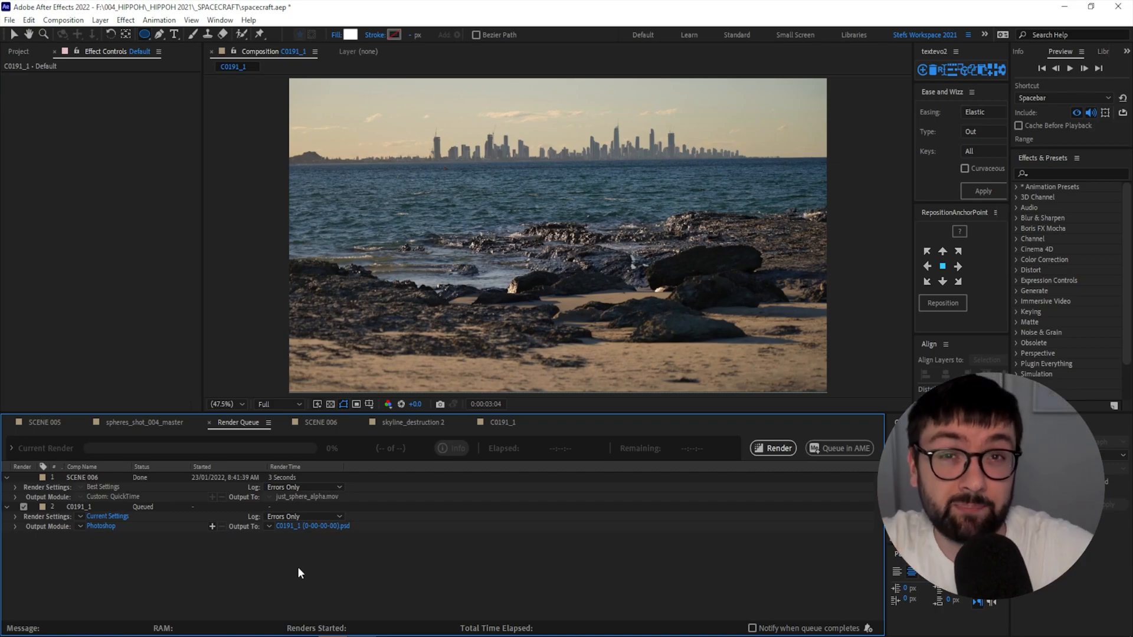
Name the first-frame still "matte painting (0-00-00-00).psd", save it to the 006 folder and render it.
{"action": "left_click", "coordinate": [313, 526]}
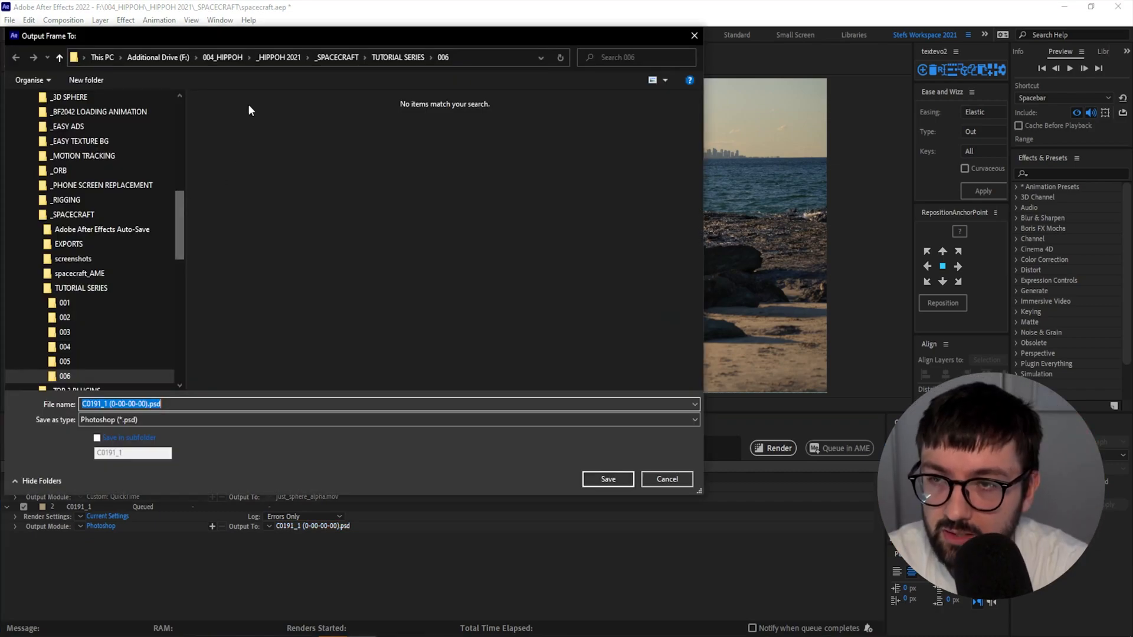
{"action": "left_click", "coordinate": [139, 403]}
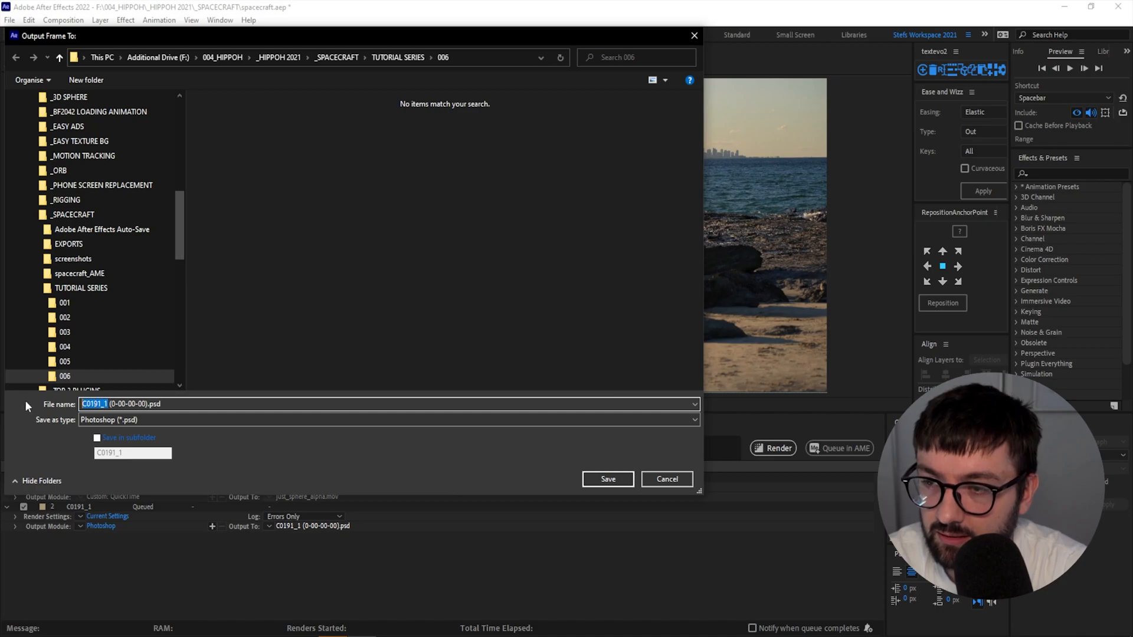
{"action": "type", "text": "matte painting"}
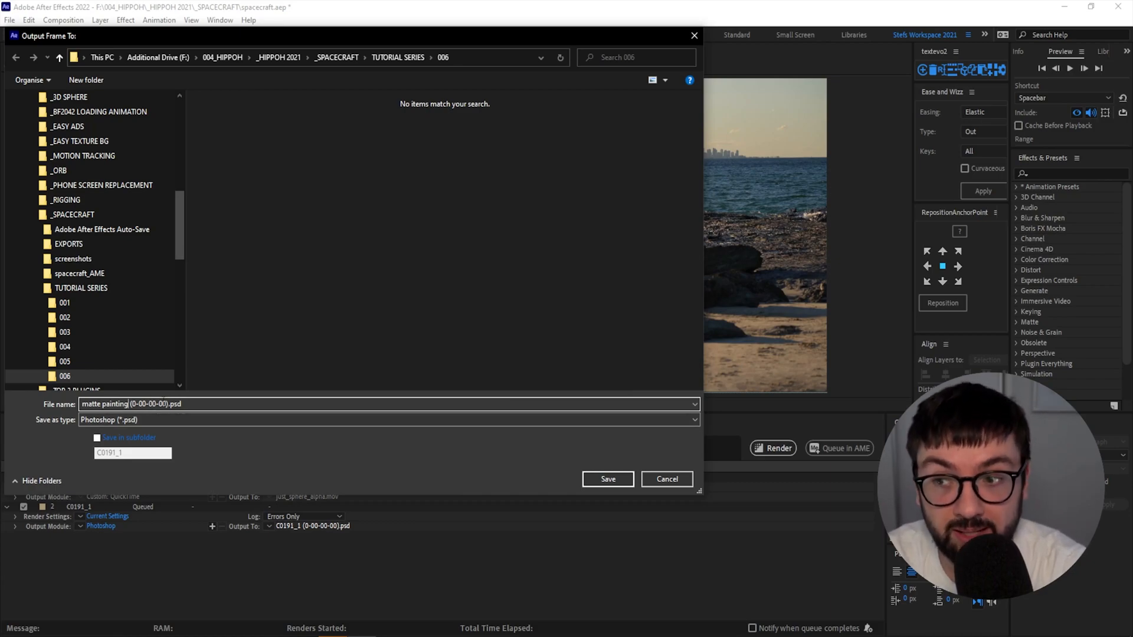
{"action": "left_click", "coordinate": [607, 479]}
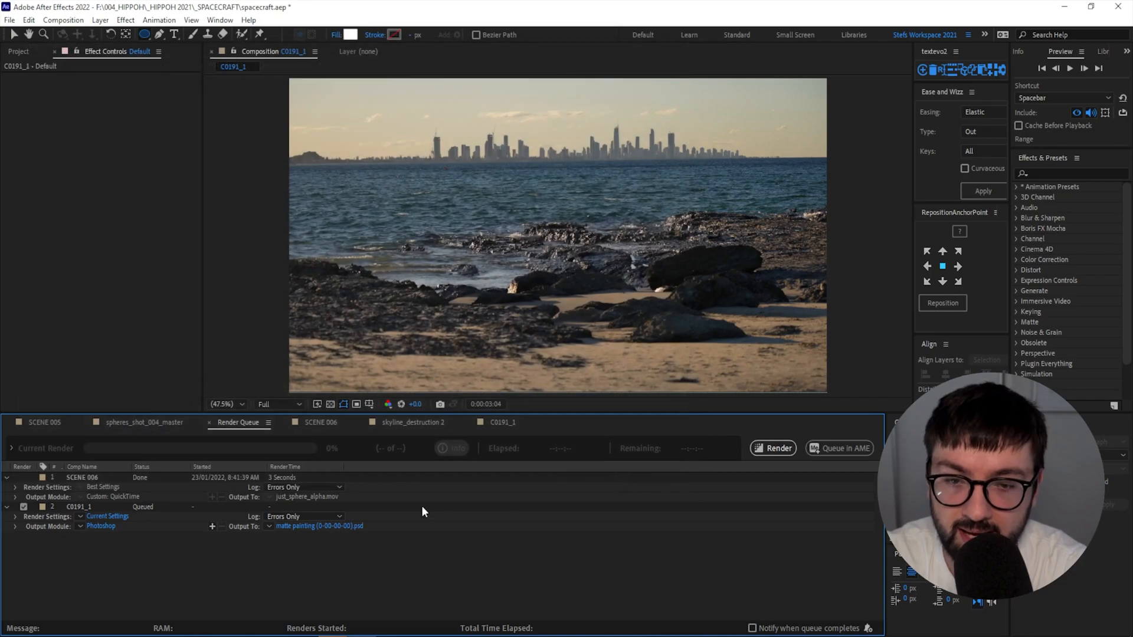
{"action": "left_click", "coordinate": [752, 452]}
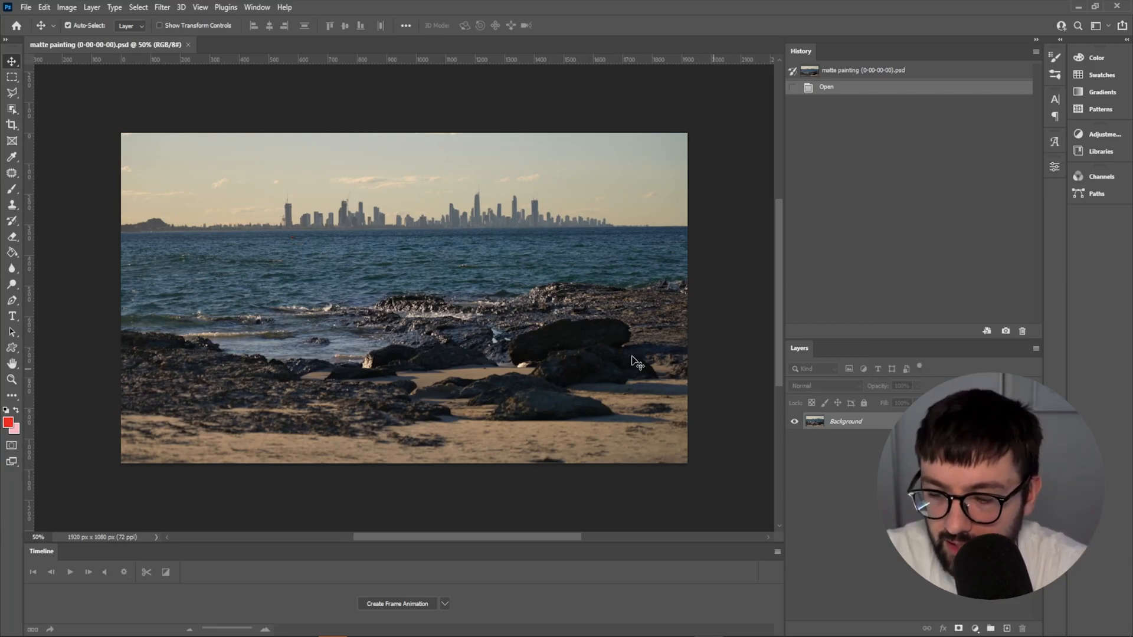
Examine the city skyline up close in the matte painting still in Photoshop.
{"action": "scroll", "coordinate": [327, 243], "scroll_direction": "up", "scroll_amount": 2}
{"action": "scroll", "coordinate": [327, 243], "scroll_direction": "up", "scroll_amount": 6}
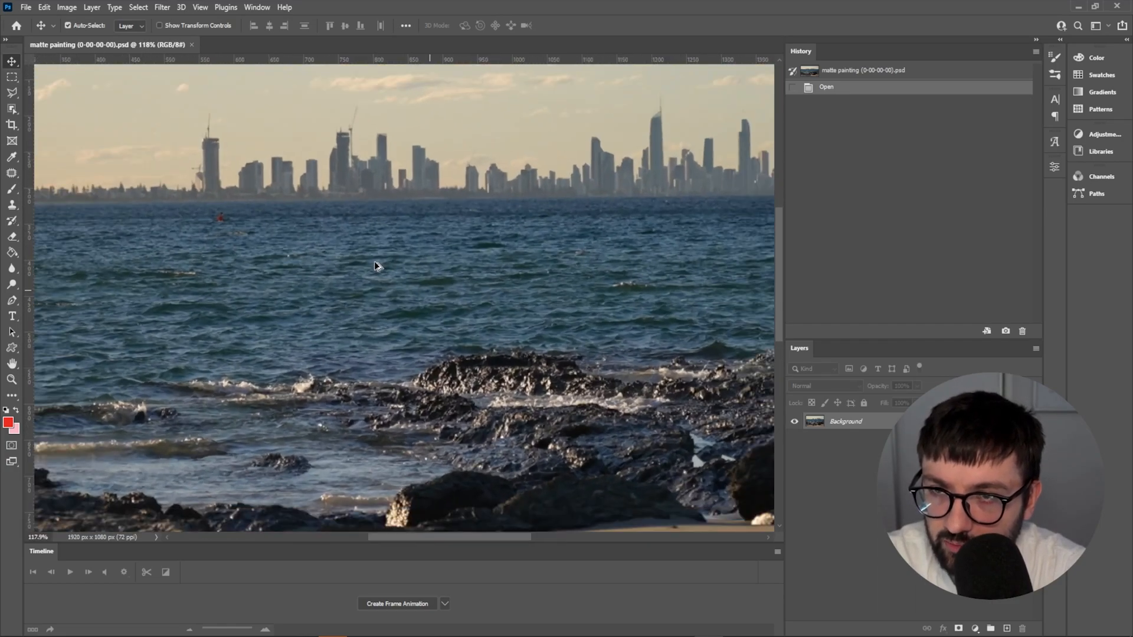
{"action": "scroll", "coordinate": [413, 242], "scroll_direction": "up", "scroll_amount": 5}
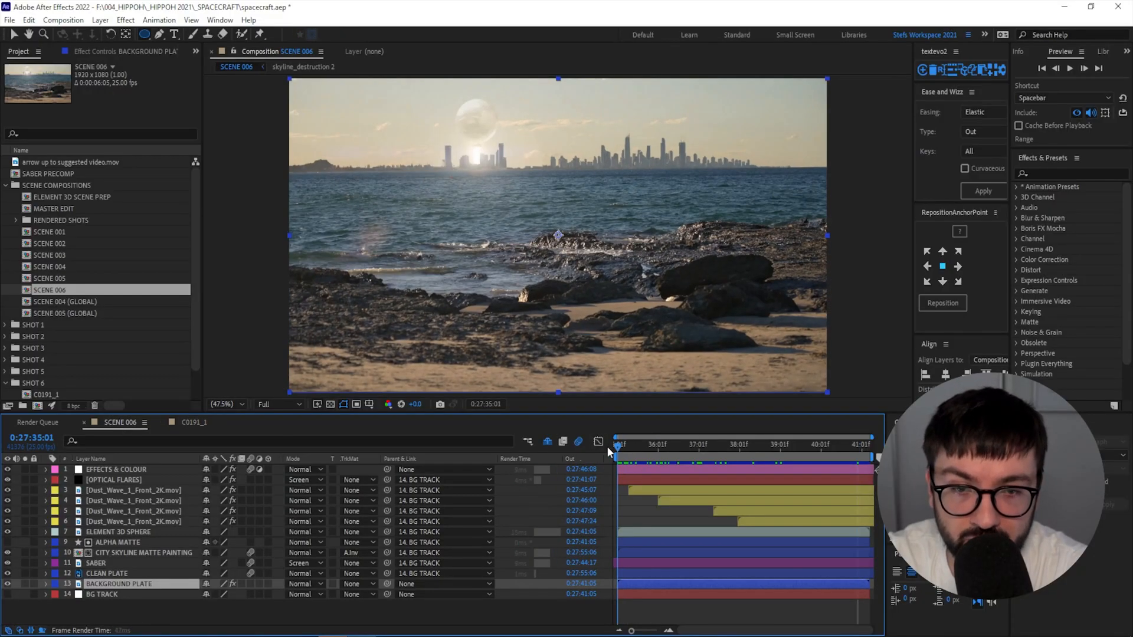
In After Effects' SCENE 006 comp, solo BACKGROUND PLATE and toggle CLEAN PLATE's solo on and off to compare them.
{"action": "left_click", "coordinate": [23, 584]}
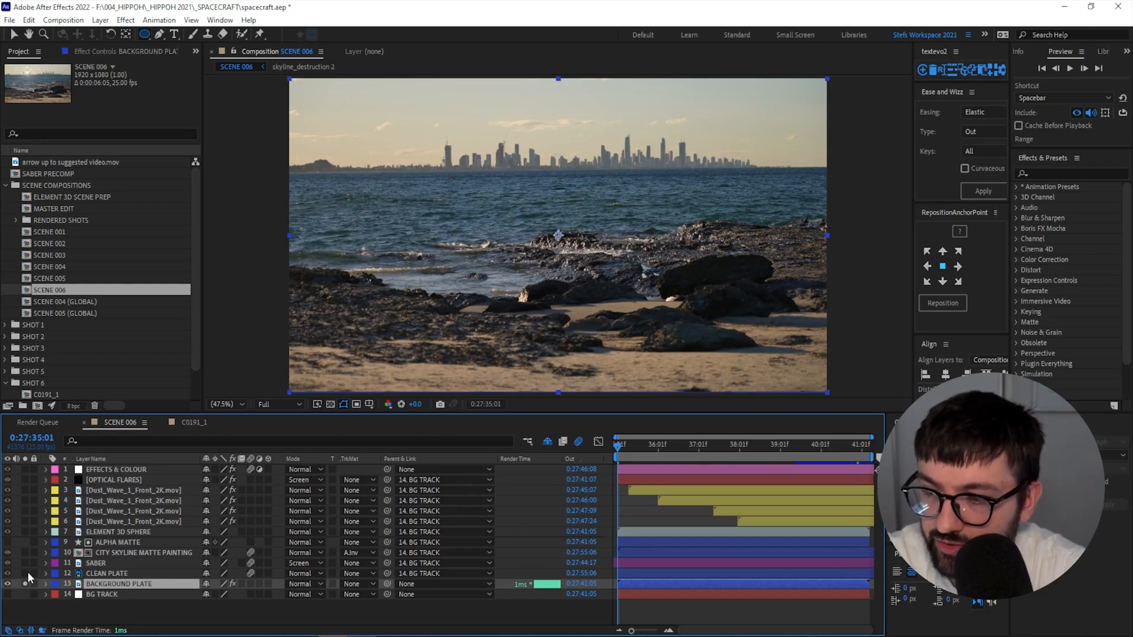
{"action": "left_click", "coordinate": [25, 573]}
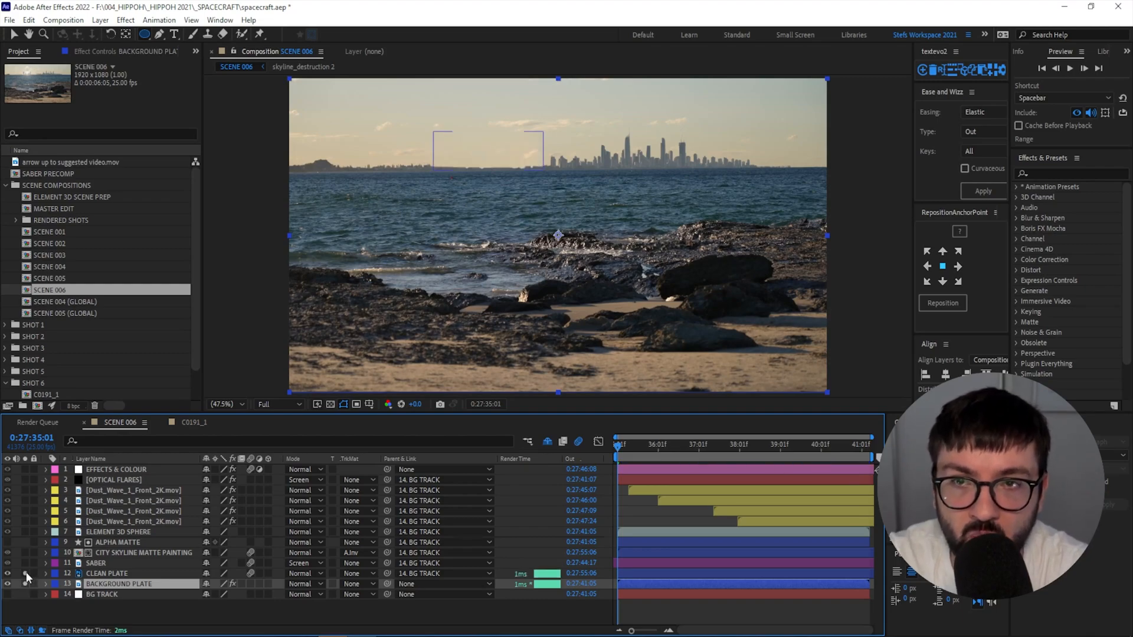
{"action": "left_click", "coordinate": [25, 573]}
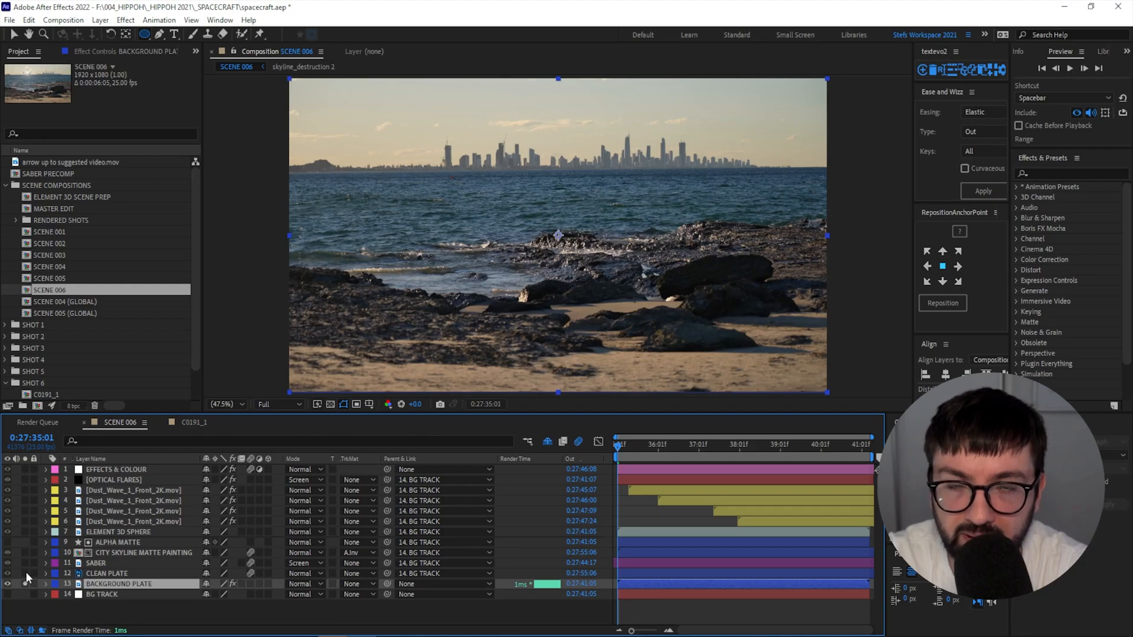
Open the CITY SKYLINE MATTE PAINTING precomp and scrub through its opening seconds to examine the collapsing buildings.
{"action": "double_click", "coordinate": [112, 554]}
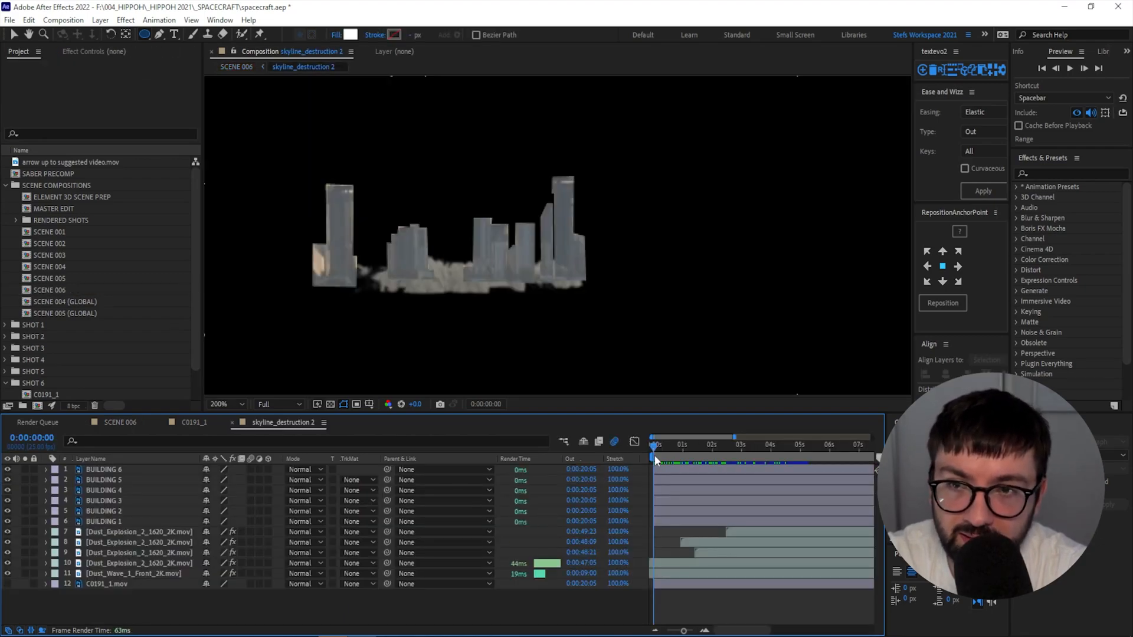
{"action": "left_click_drag", "start_coordinate": [654, 455], "coordinate": [696, 462]}
{"action": "left_click_drag", "start_coordinate": [646, 459], "coordinate": [676, 455]}
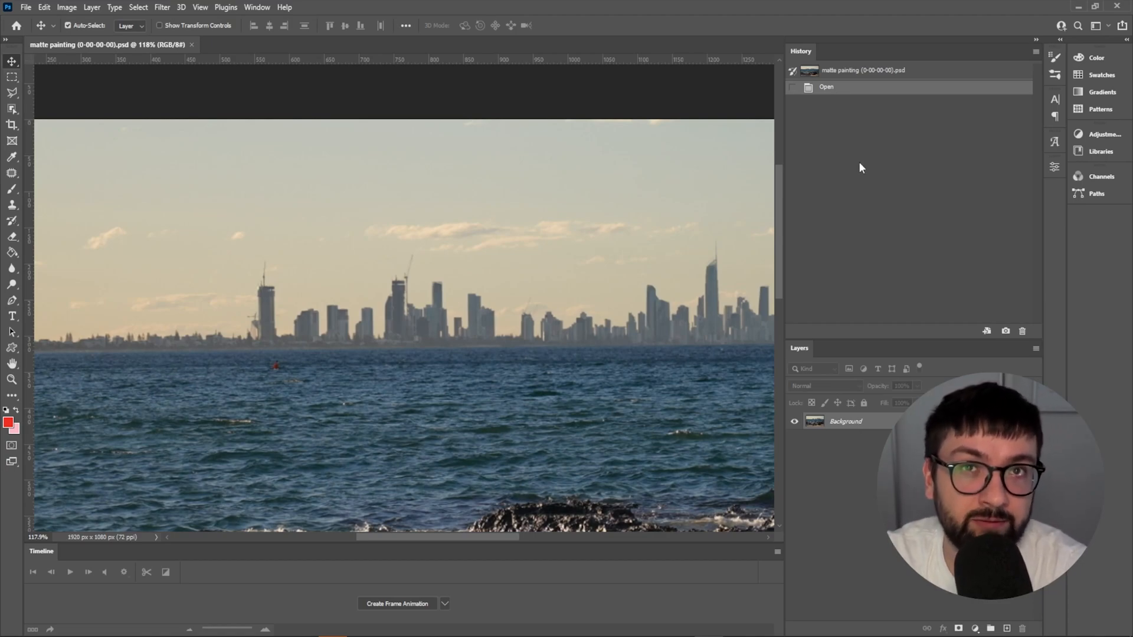
In Photoshop, duplicate the Background layer, hide the original and rename the copy "CLEAN PLATE".
{"action": "left_click", "coordinate": [848, 427]}
{"action": "key", "text": "ctrl+j"}
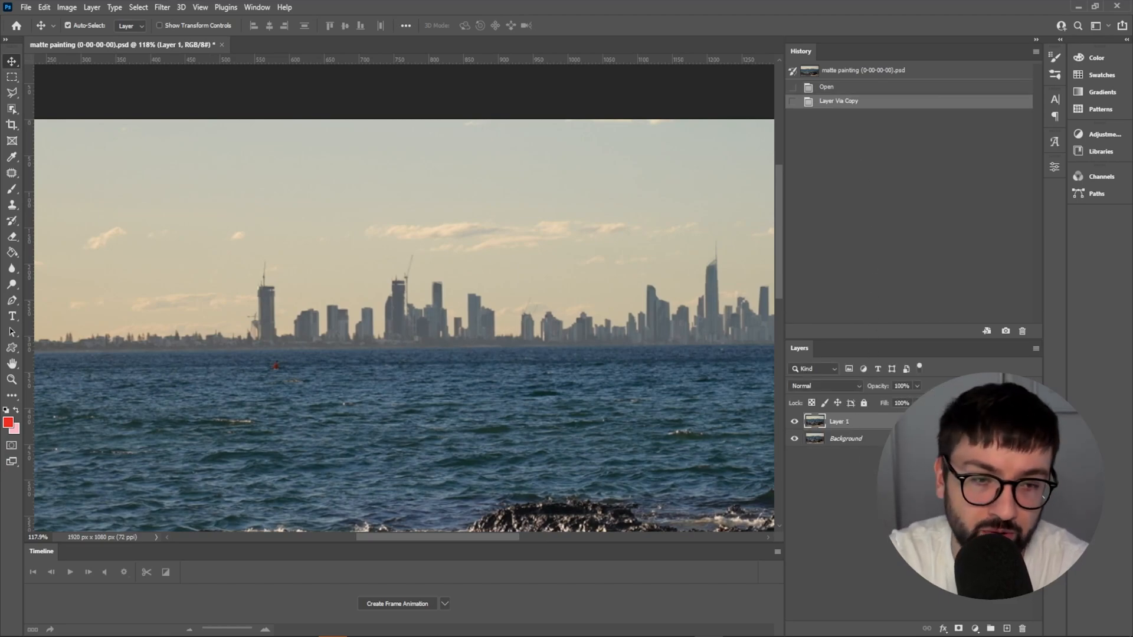
{"action": "left_click", "coordinate": [795, 439]}
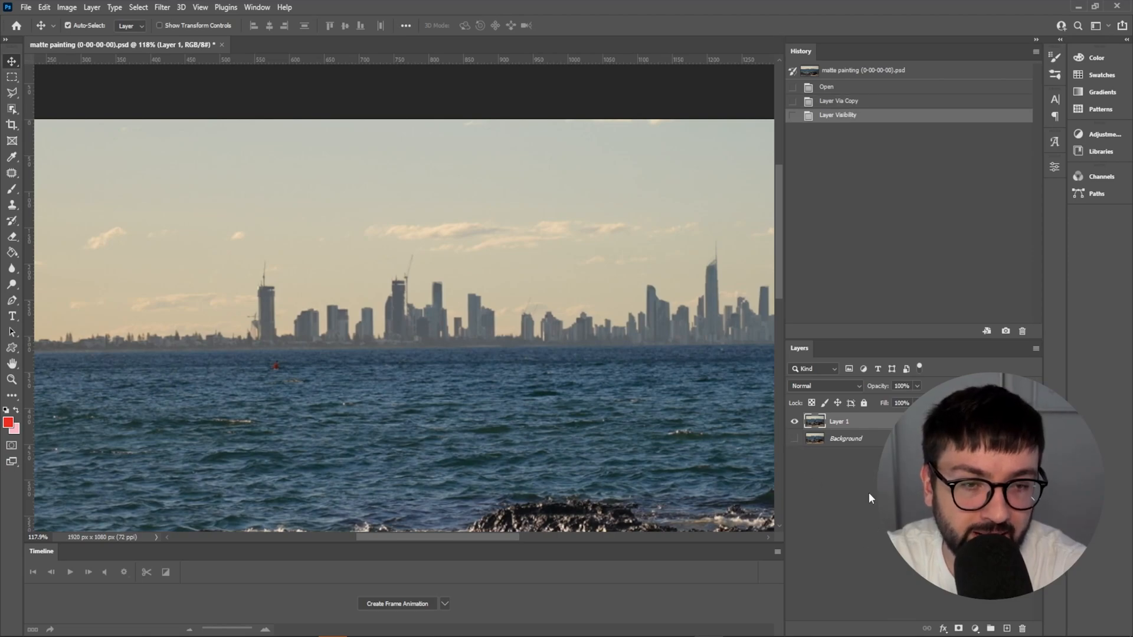
{"action": "double_click", "coordinate": [839, 421]}
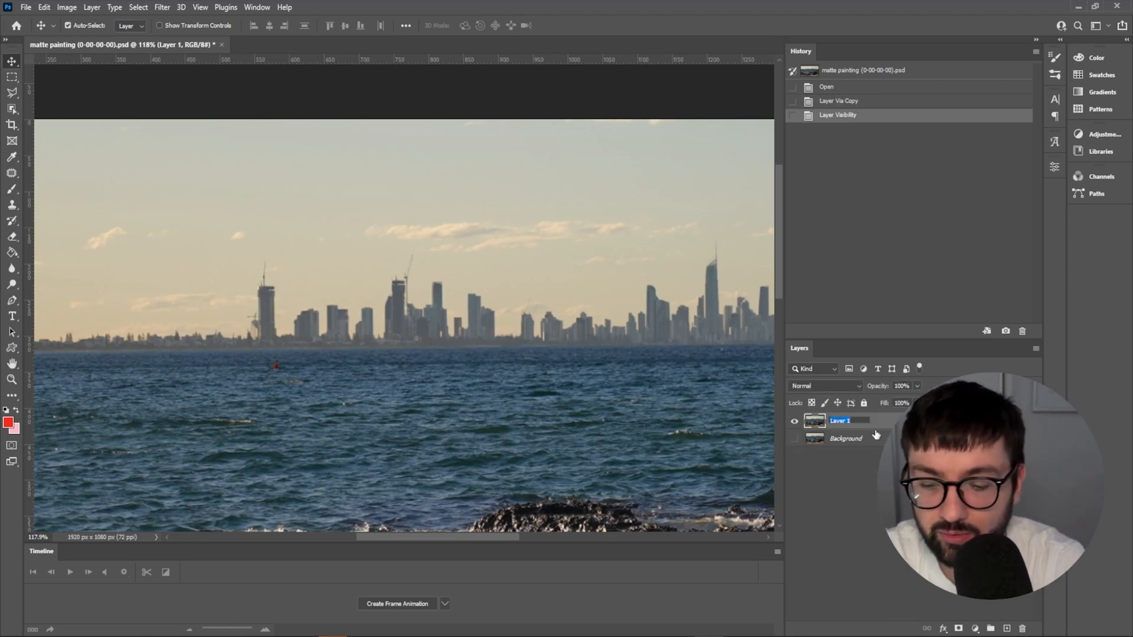
{"action": "type", "text": "CLEAN PLATE"}
{"action": "key", "text": "Return"}
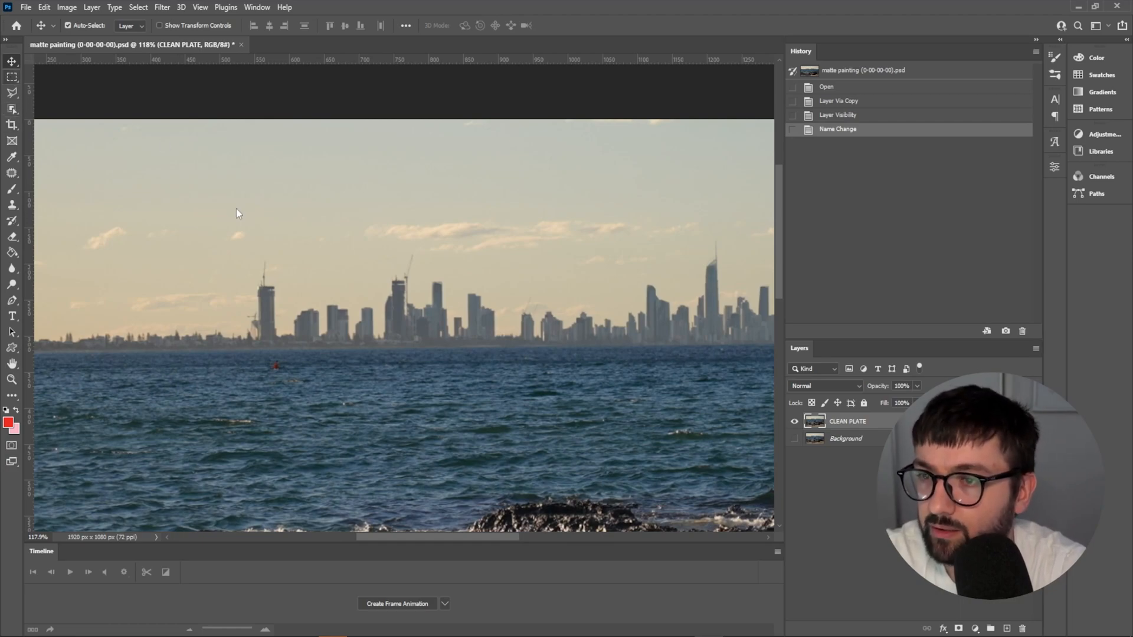
Make a rectangular selection around the tall skyline buildings left of the main city cluster.
{"action": "key", "text": "m"}
{"action": "left_click_drag", "start_coordinate": [236, 250], "coordinate": [507, 342]}
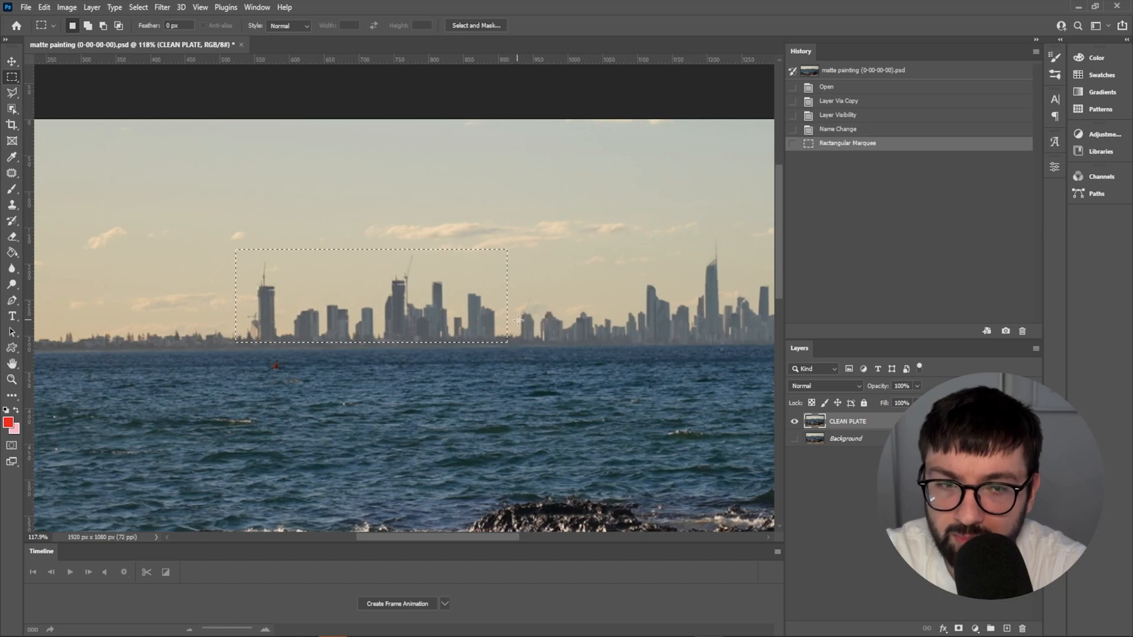
Try to remove the selected buildings using Fill with Content-Aware contents at 100% opacity, and undo back to the selection.
{"action": "key", "text": "shift+BackSpace"}
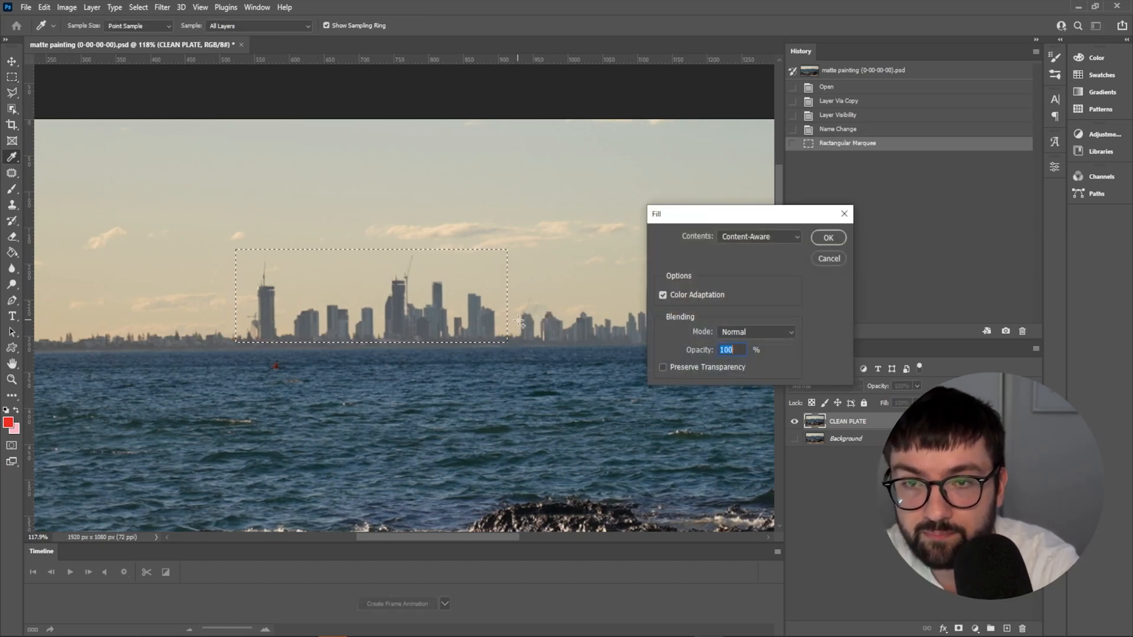
{"action": "left_click", "coordinate": [766, 237]}
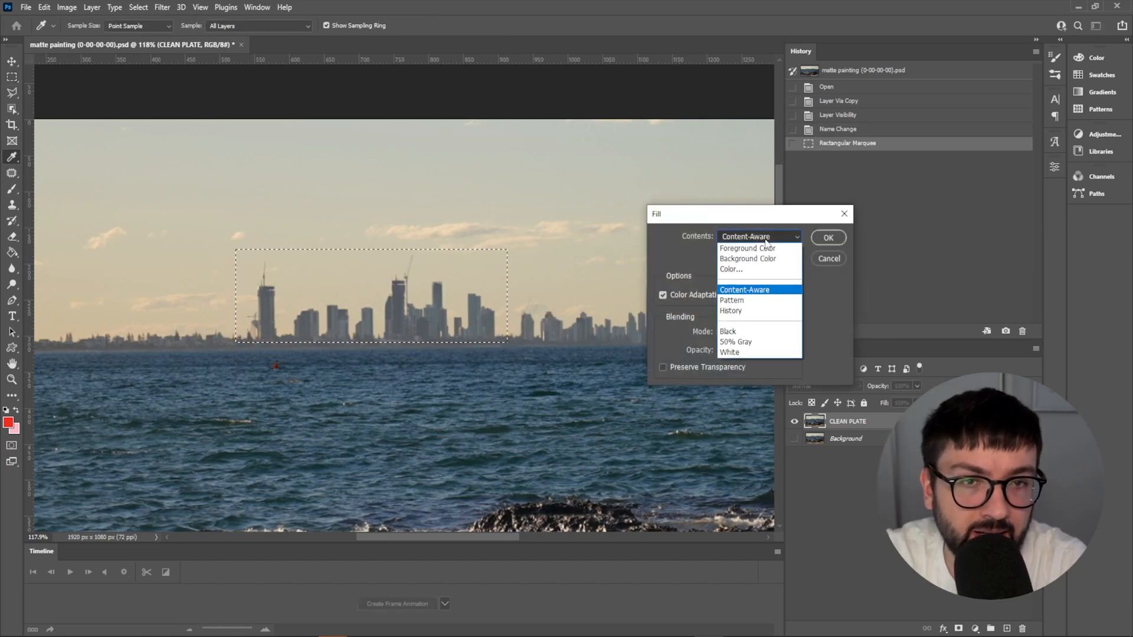
{"action": "left_click", "coordinate": [765, 238]}
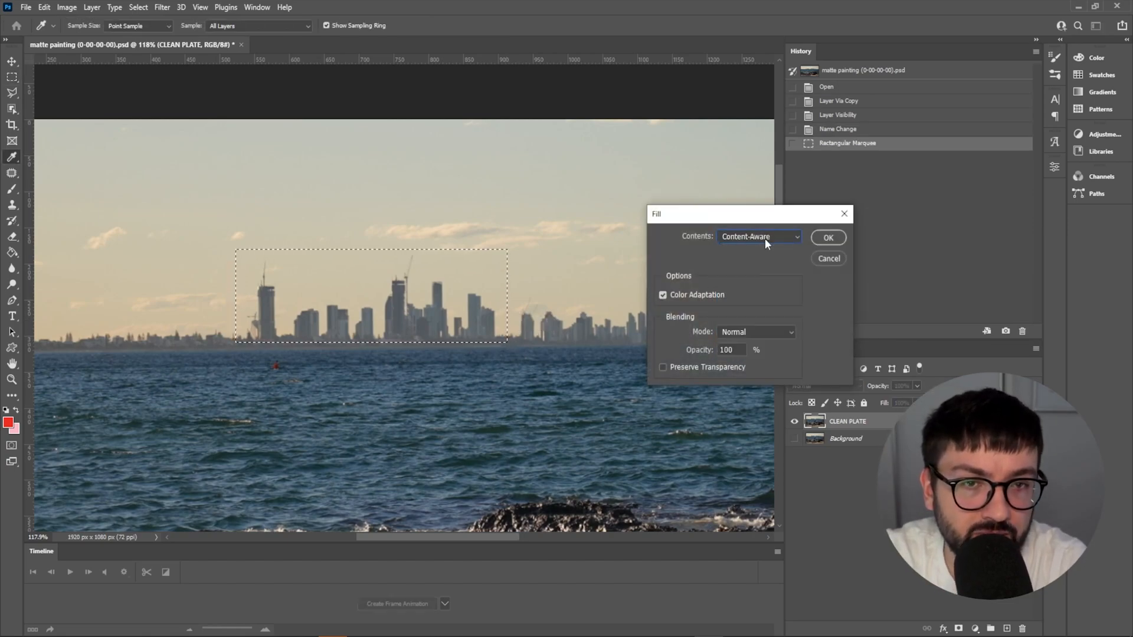
{"action": "left_click", "coordinate": [826, 237]}
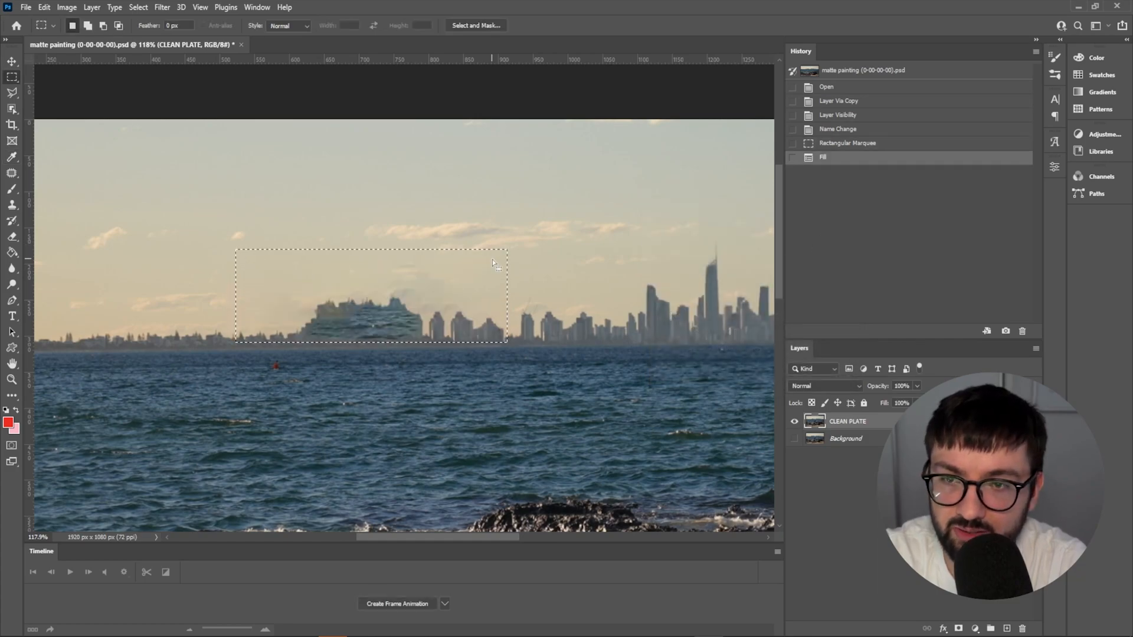
{"action": "key", "text": "ctrl+d"}
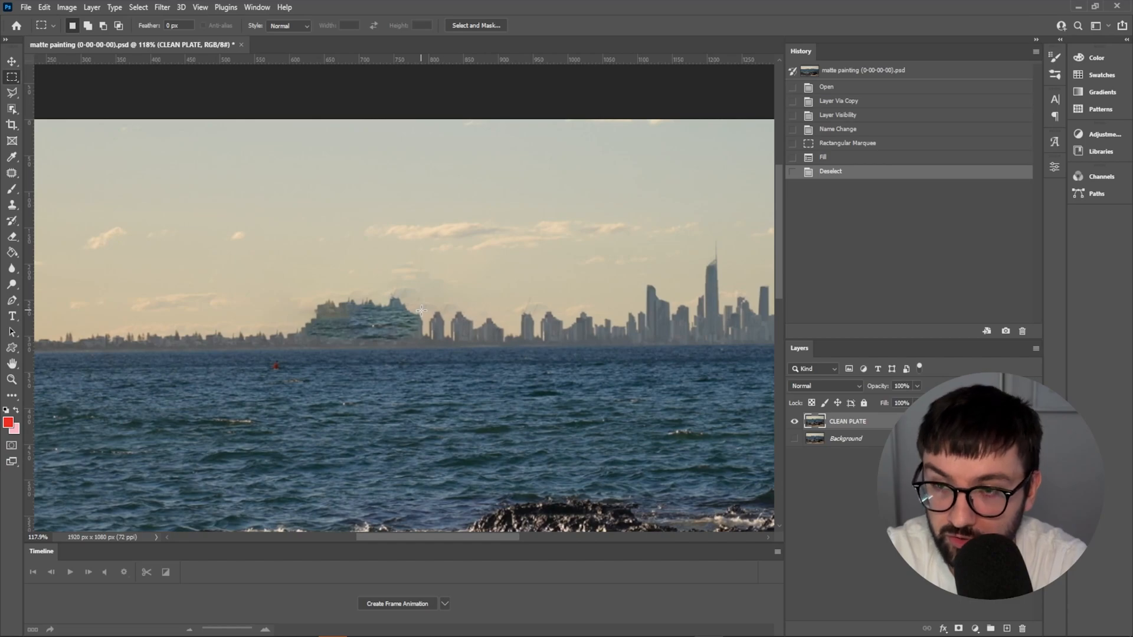
{"action": "key", "text": "ctrl+z"}
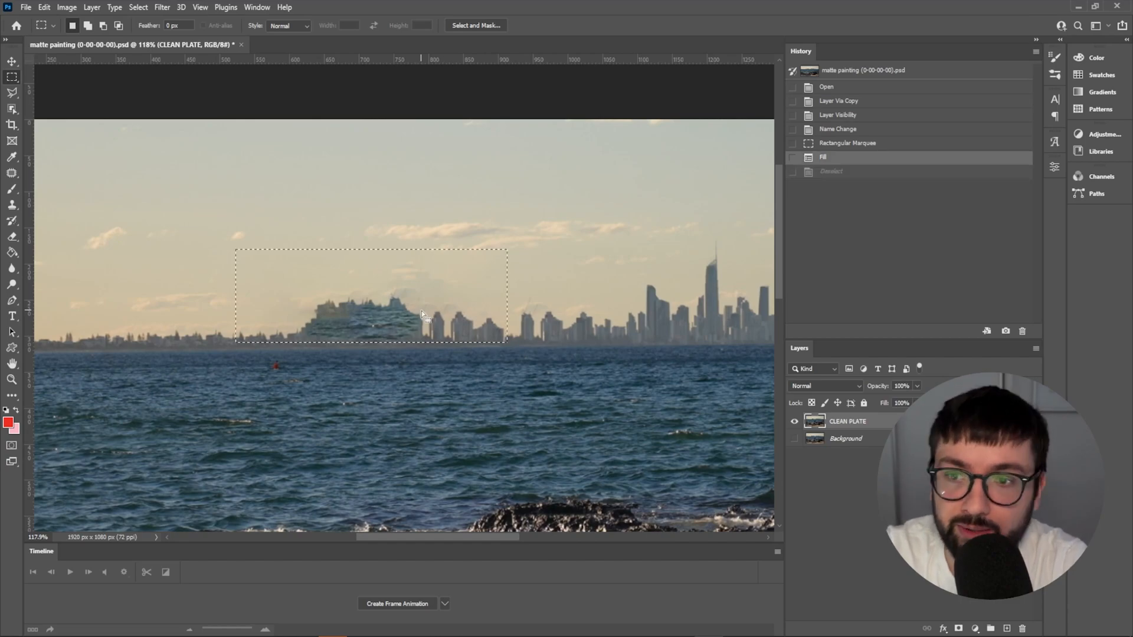
{"action": "key", "text": "ctrl+z"}
Start Content-Aware Fill on the selected buildings and exclude the sea and horizon water from the sampling area.
{"action": "left_click", "coordinate": [45, 7]}
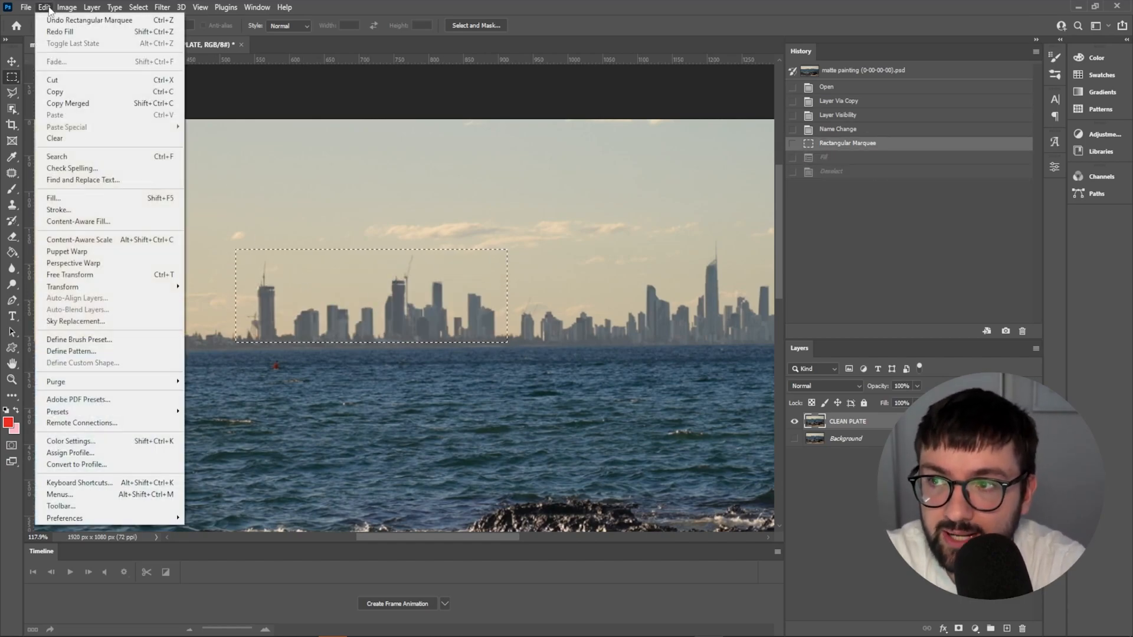
{"action": "left_click", "coordinate": [127, 223]}
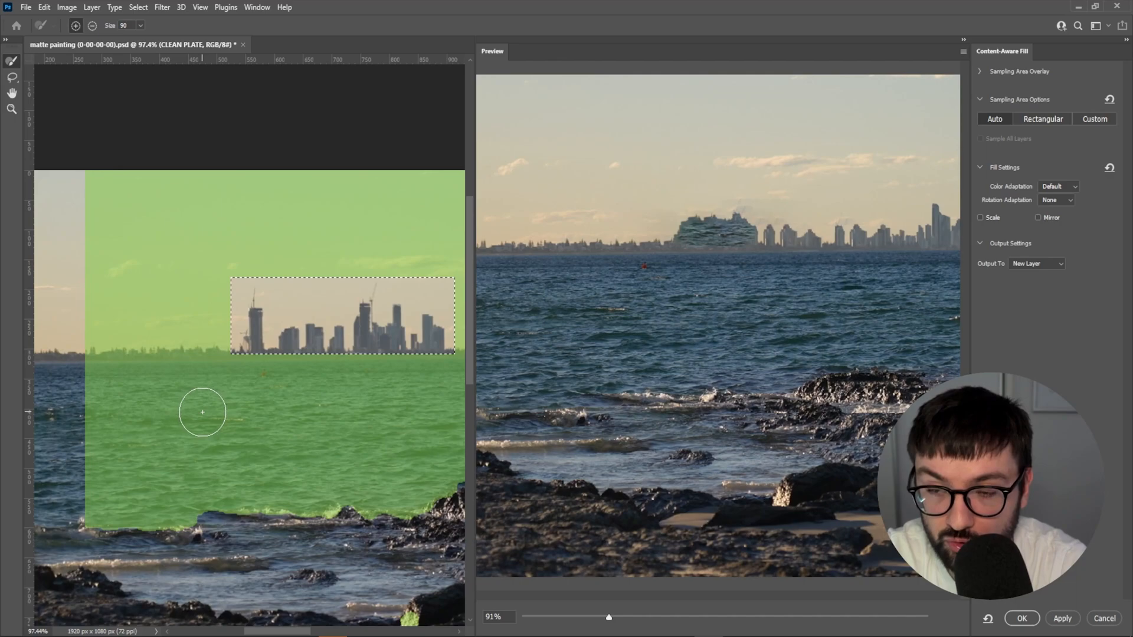
{"action": "scroll", "coordinate": [203, 411], "scroll_direction": "down", "scroll_amount": 5}
{"action": "scroll", "coordinate": [202, 411], "scroll_direction": "down", "scroll_amount": 1}
{"action": "scroll", "coordinate": [289, 360], "scroll_direction": "up", "scroll_amount": 2}
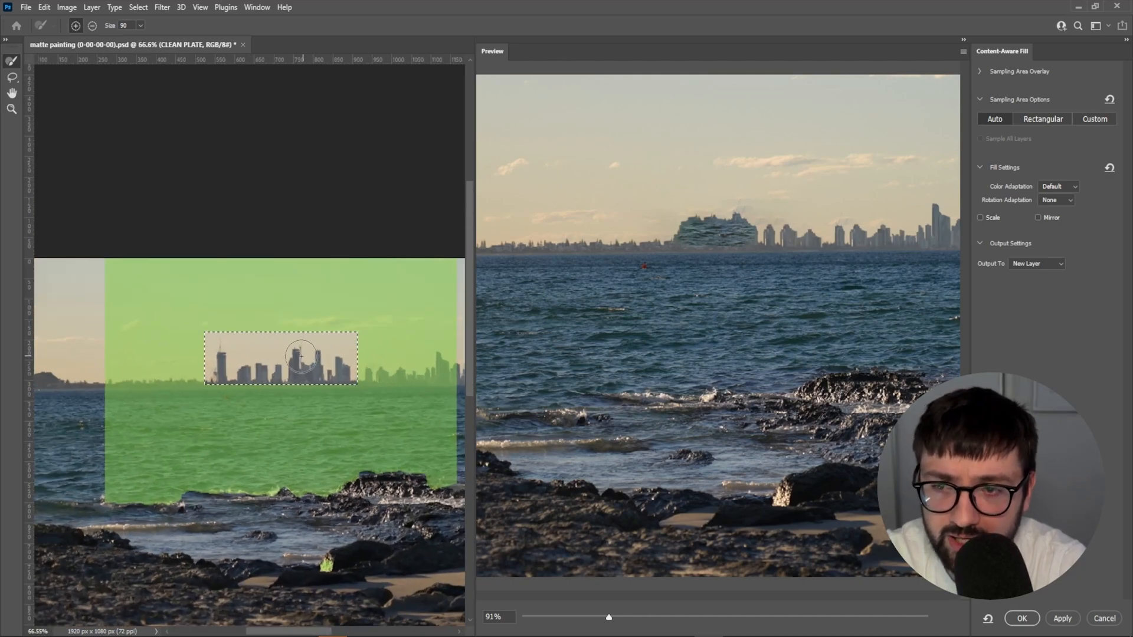
{"action": "scroll", "coordinate": [303, 356], "scroll_direction": "down", "scroll_amount": 1}
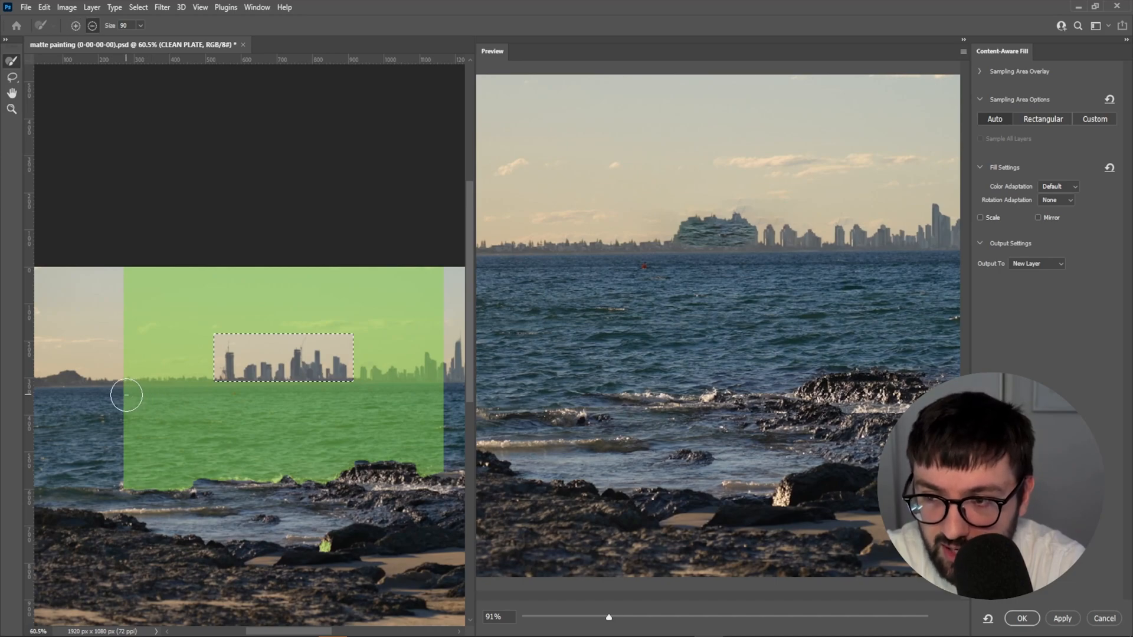
{"action": "mouse_move", "coordinate": [138, 397]}
{"action": "left_mouse_down"}
{"action": "mouse_move", "coordinate": [406, 389]}
{"action": "mouse_move", "coordinate": [442, 377]}
{"action": "mouse_move", "coordinate": [432, 370]}
{"action": "left_mouse_up"}
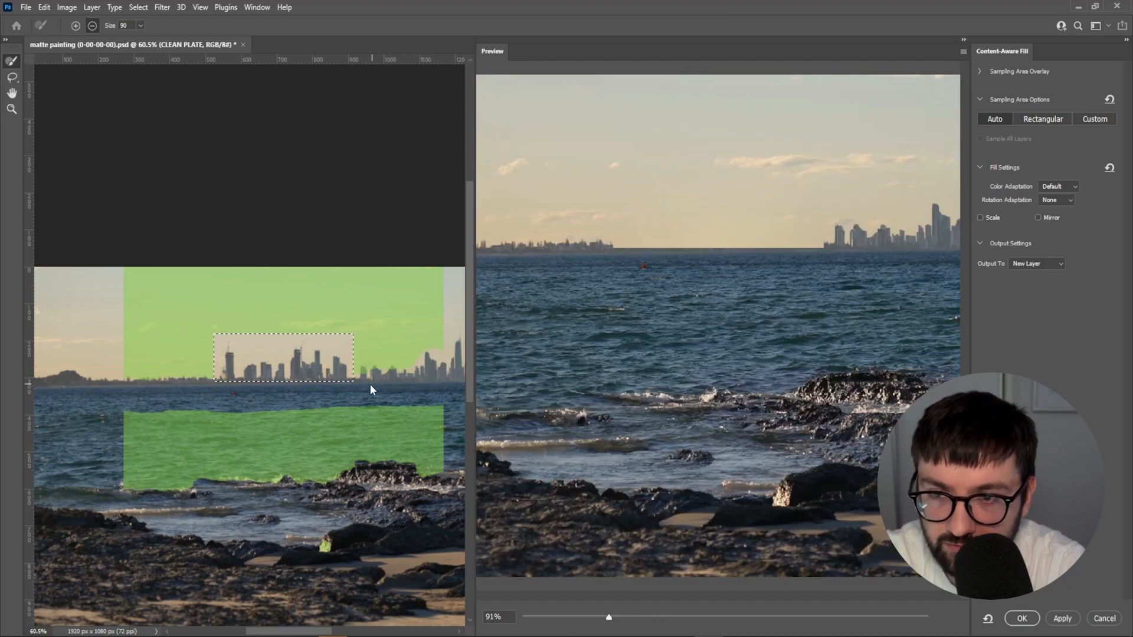
{"action": "mouse_move", "coordinate": [424, 418]}
{"action": "left_mouse_down"}
{"action": "mouse_move", "coordinate": [153, 402]}
{"action": "mouse_move", "coordinate": [94, 419]}
{"action": "mouse_move", "coordinate": [208, 441]}
{"action": "mouse_move", "coordinate": [109, 475]}
{"action": "mouse_move", "coordinate": [109, 492]}
{"action": "mouse_move", "coordinate": [197, 491]}
{"action": "mouse_move", "coordinate": [319, 449]}
{"action": "mouse_move", "coordinate": [426, 446]}
{"action": "mouse_move", "coordinate": [293, 455]}
{"action": "left_mouse_up"}
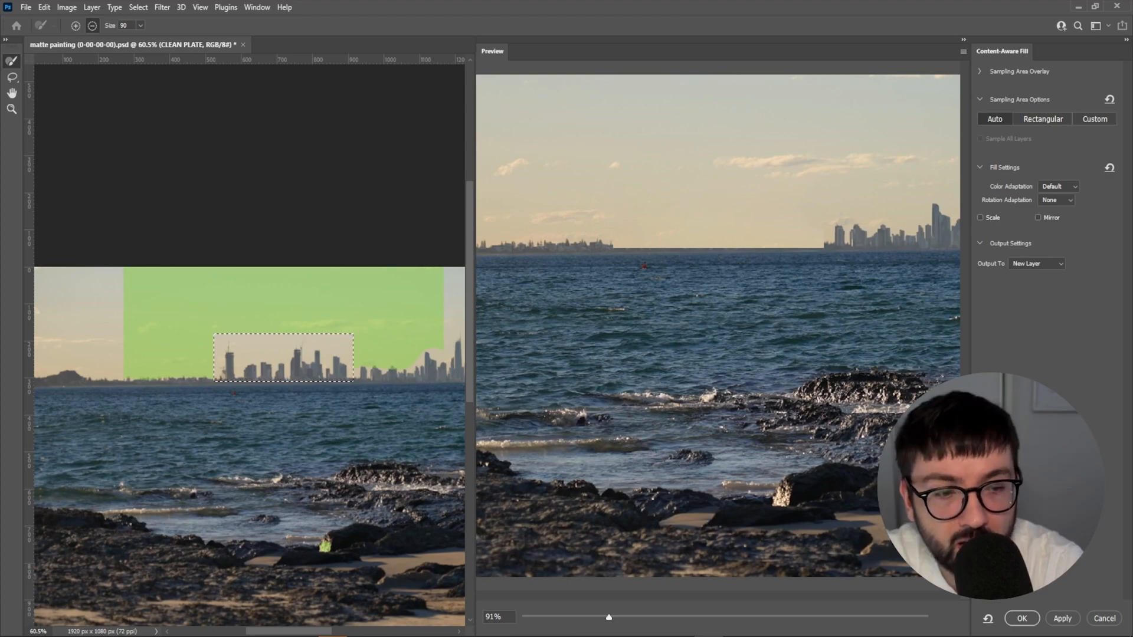
Output the content-aware fill to a new layer and clear the selection.
{"action": "left_click", "coordinate": [1062, 619]}
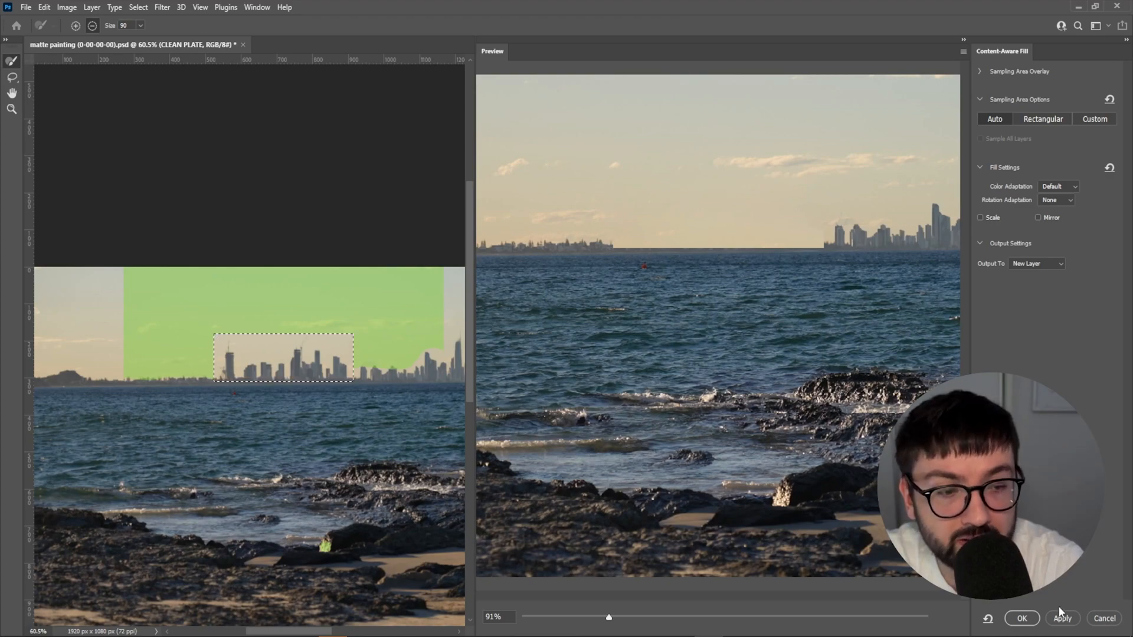
{"action": "left_click", "coordinate": [1020, 618]}
{"action": "key", "text": "ctrl+d"}
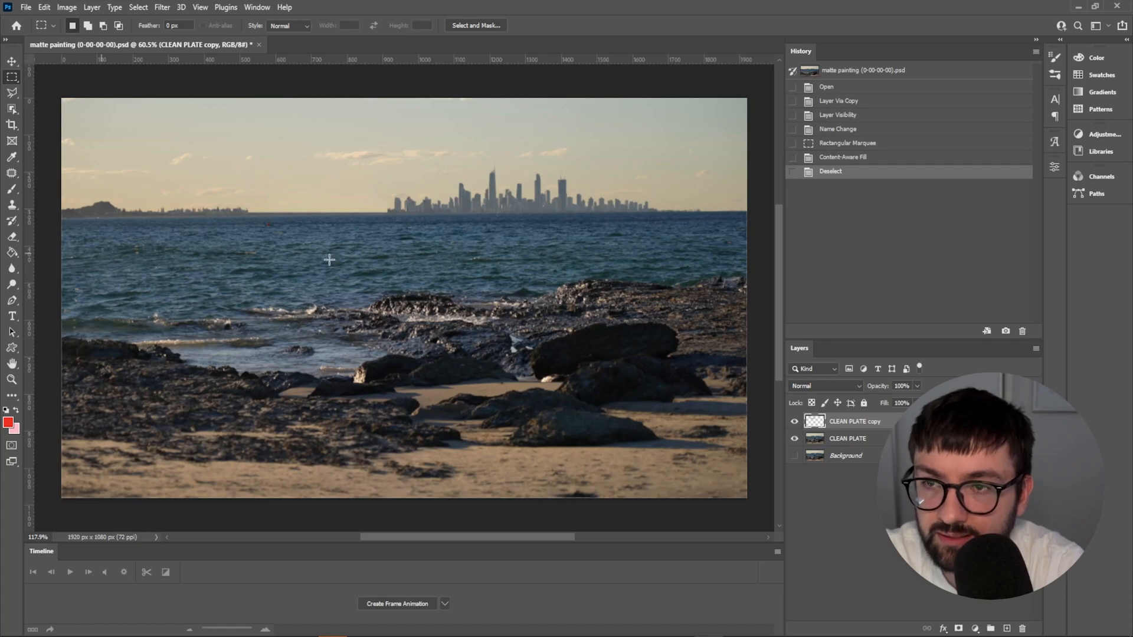
Toggle the fill layer's visibility to compare the skyline with and without the removed buildings.
{"action": "scroll", "coordinate": [253, 185], "scroll_direction": "up", "scroll_amount": 5}
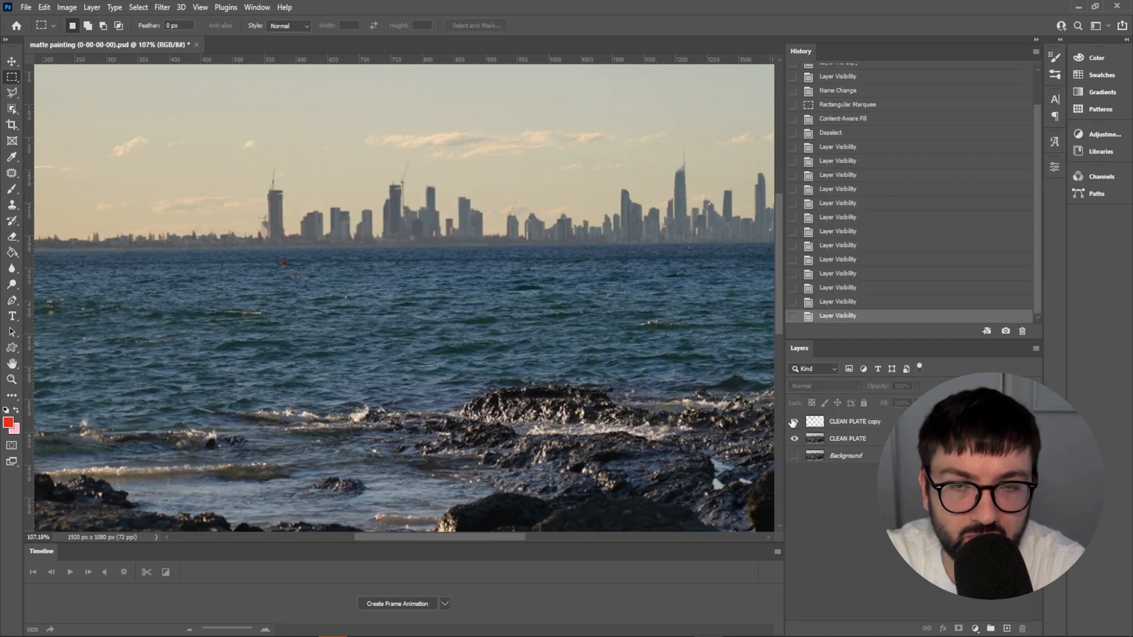
{"action": "left_click", "coordinate": [794, 422]}
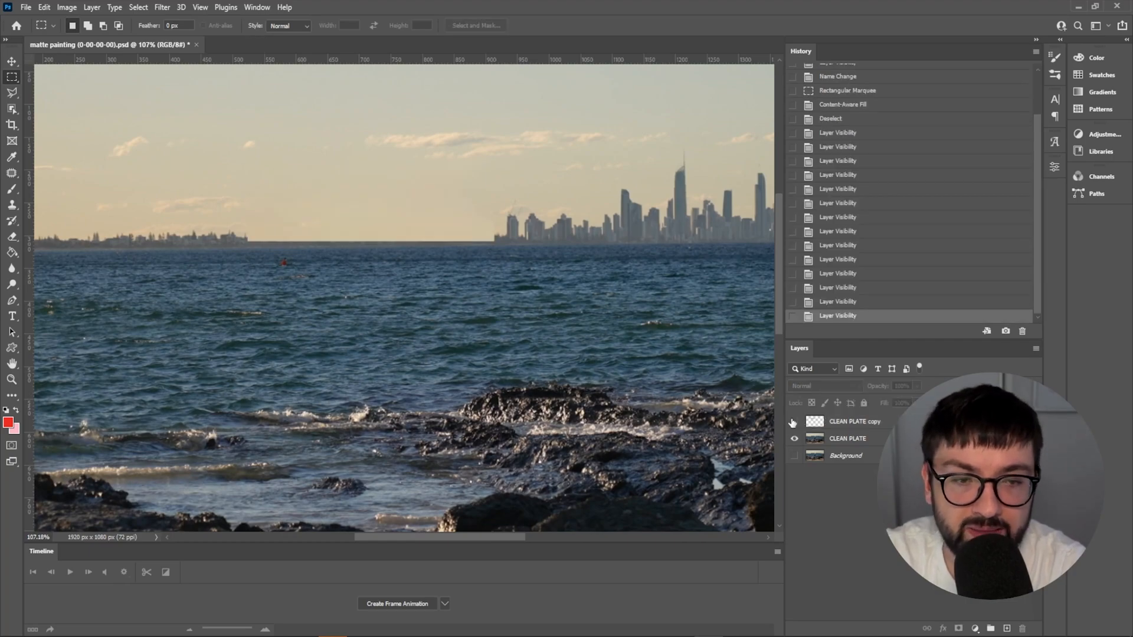
{"action": "left_click", "coordinate": [795, 421]}
Rename the fill layer "CLEAN PLATE" and the full-image layer beneath it "BG PLATE".
{"action": "double_click", "coordinate": [842, 421]}
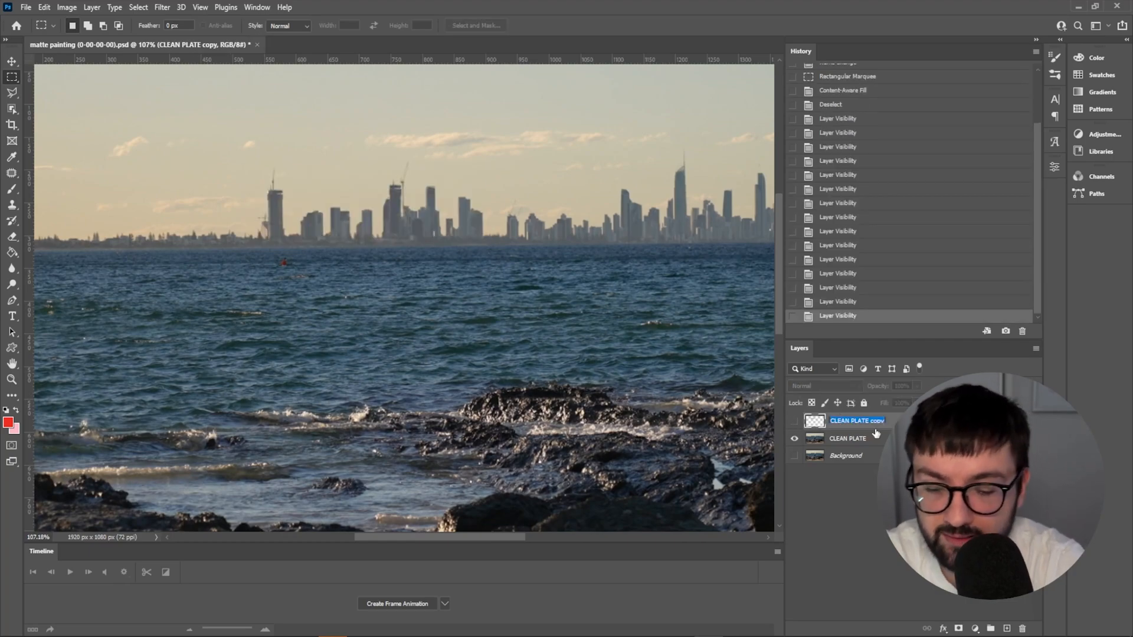
{"action": "type", "text": "CLEAN"}
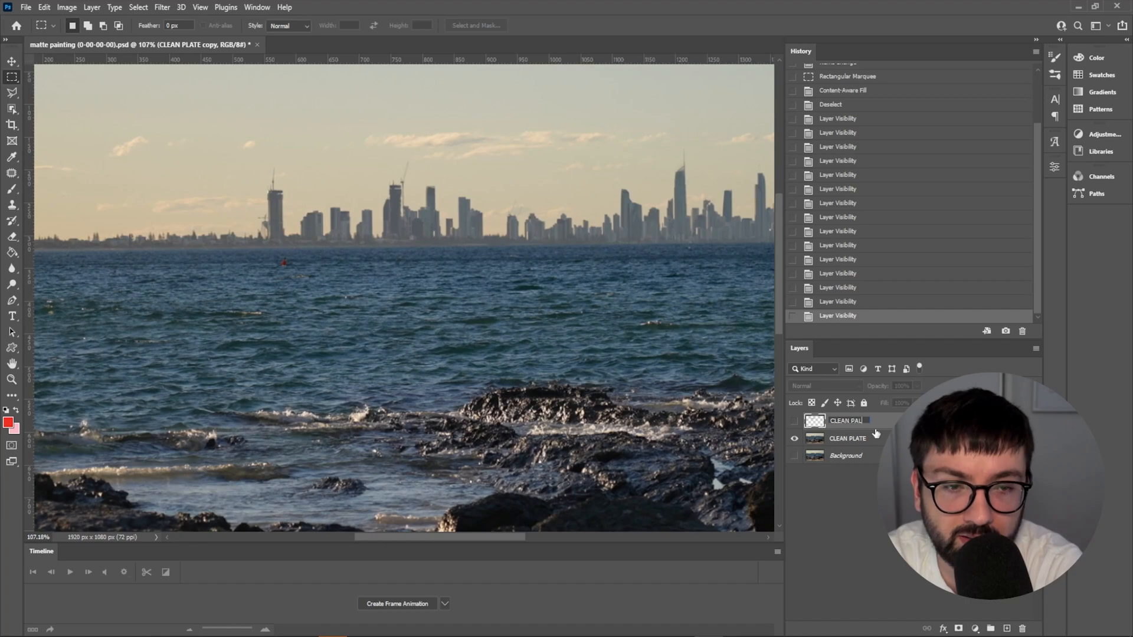
{"action": "key", "text": "Return"}
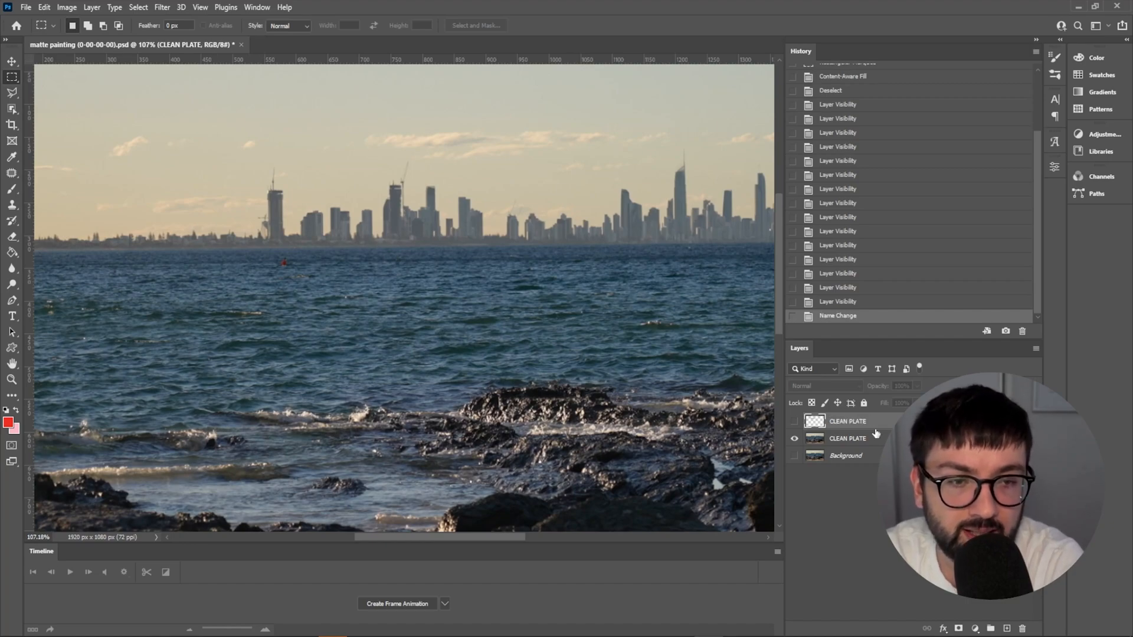
{"action": "double_click", "coordinate": [849, 440]}
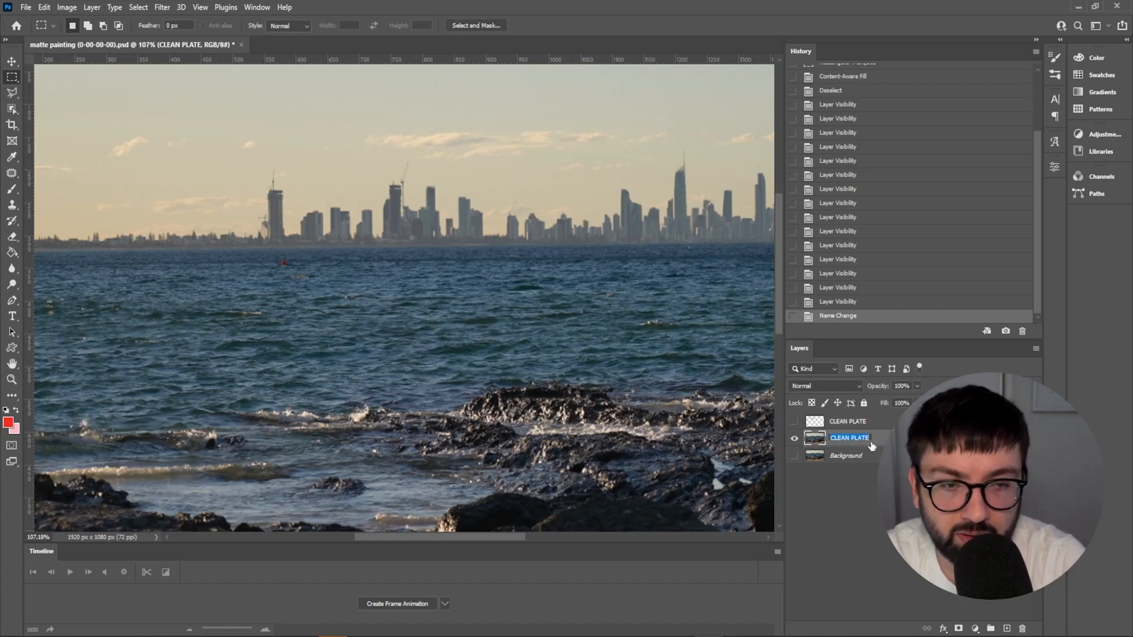
{"action": "left_click", "coordinate": [838, 437]}
{"action": "type", "text": "BG"}
{"action": "key", "text": "Return"}
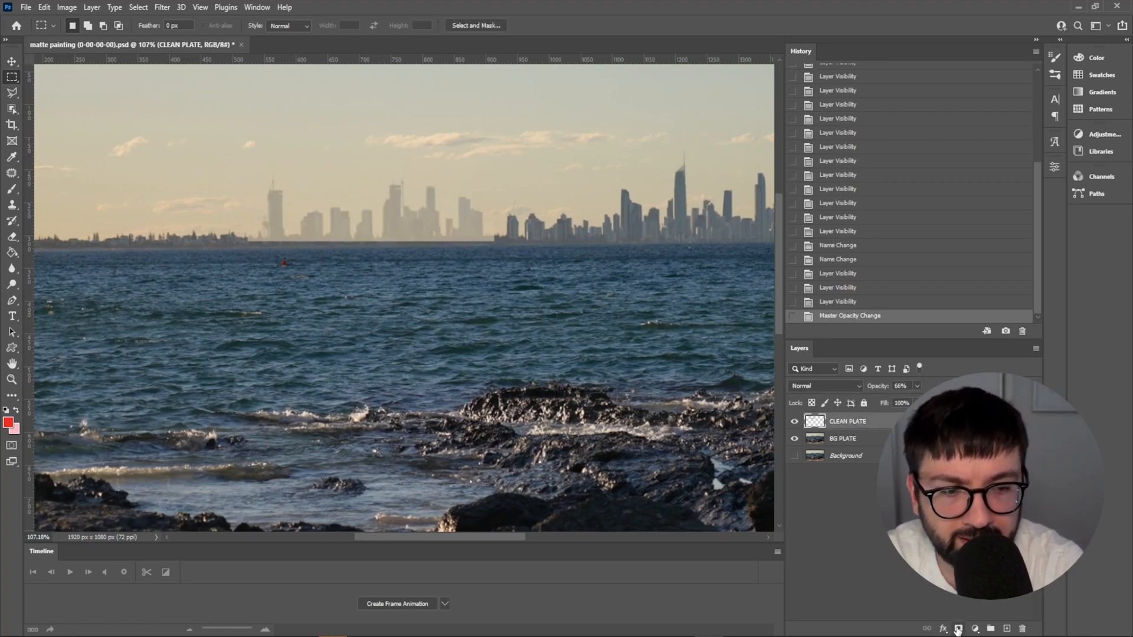
Add a layer mask to CLEAN PLATE, set the Brush foreground colour to black and make the mask active.
{"action": "left_click", "coordinate": [958, 629]}
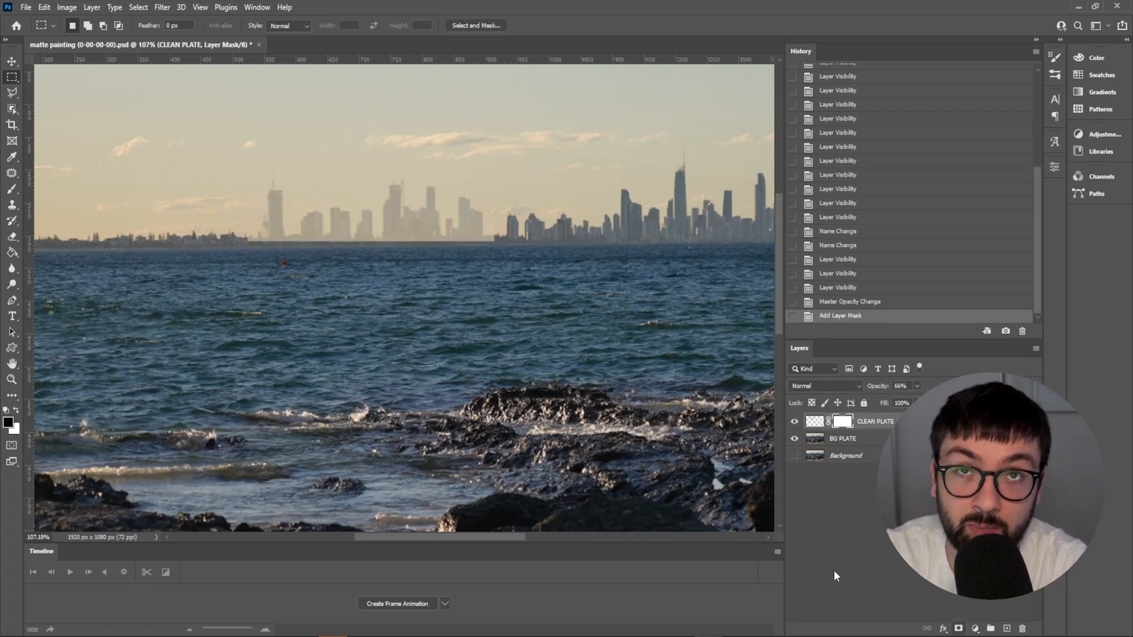
{"action": "left_click", "coordinate": [11, 190]}
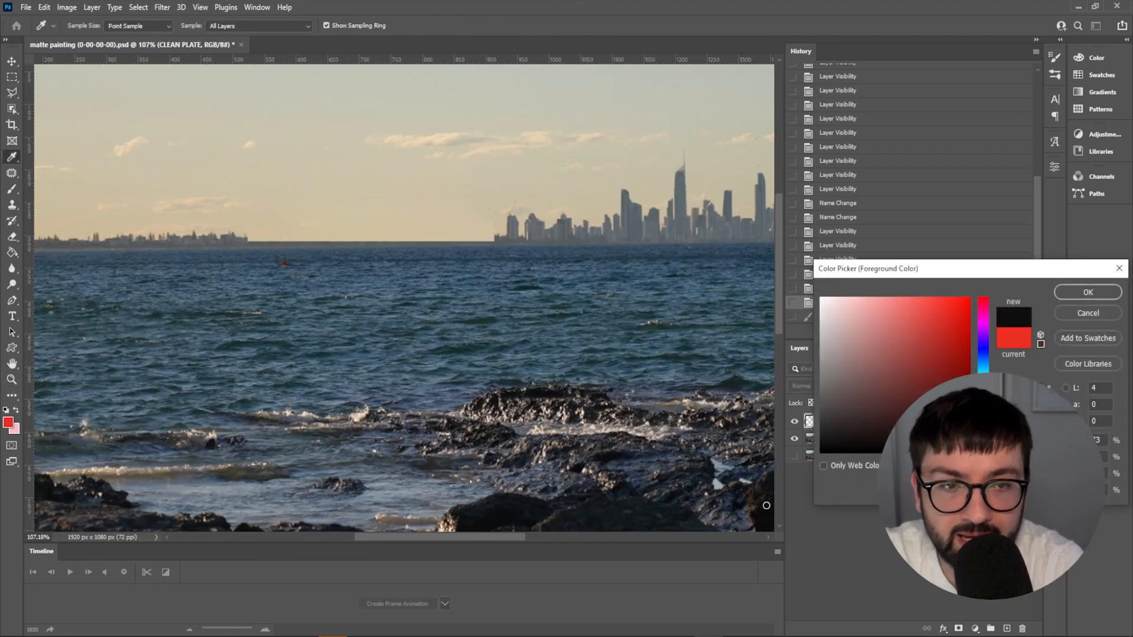
{"action": "key", "text": "Return"}
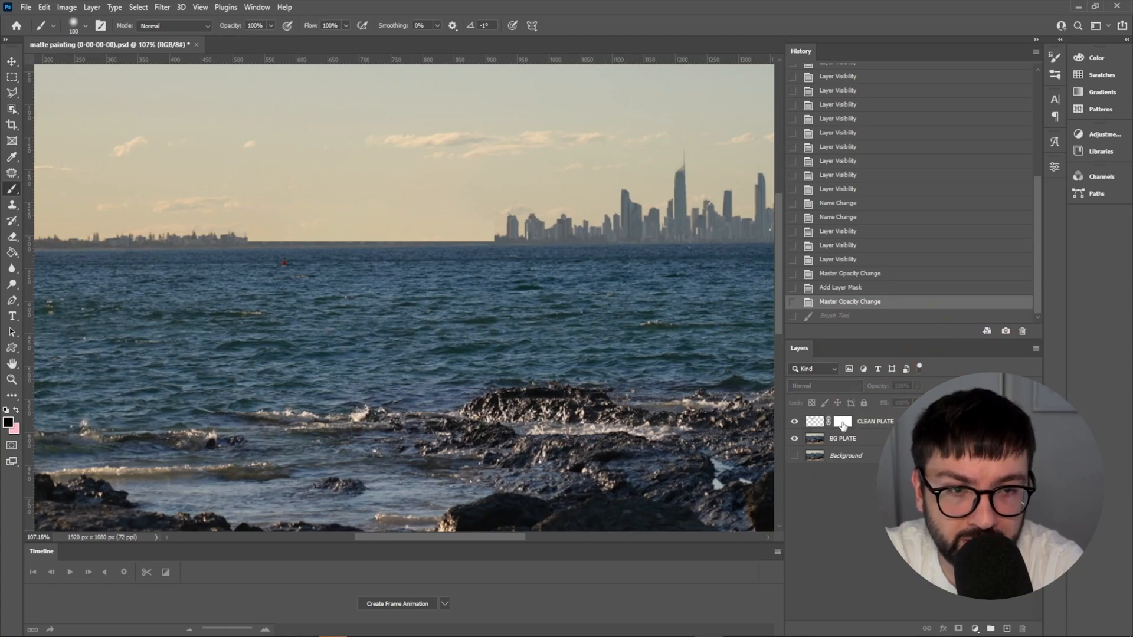
{"action": "left_click", "coordinate": [842, 423]}
Try to restore the original shoreline by painting black on the CLEAN PLATE mask along the horizon, and undo the strokes.
{"action": "mouse_move", "coordinate": [255, 247]}
{"action": "left_mouse_down"}
{"action": "mouse_move", "coordinate": [510, 260]}
{"action": "mouse_move", "coordinate": [337, 271]}
{"action": "mouse_move", "coordinate": [507, 243]}
{"action": "mouse_move", "coordinate": [488, 260]}
{"action": "left_mouse_up"}
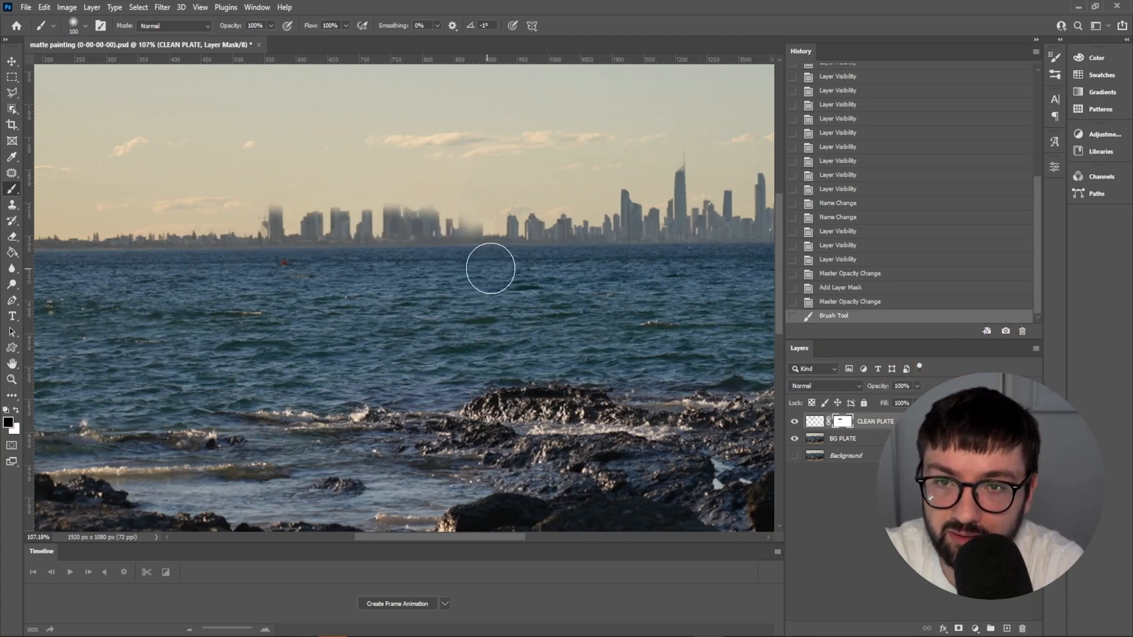
{"action": "key", "text": "ctrl+z"}
{"action": "key", "text": "ctrl+z"}
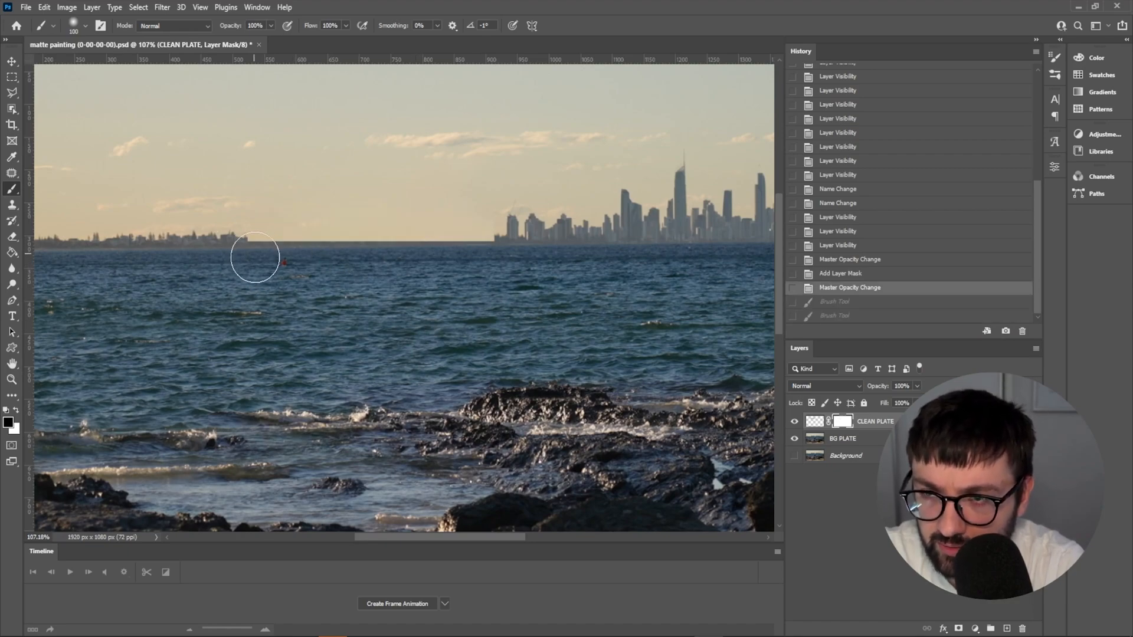
Restore the original shoreline by painting black on the CLEAN PLATE mask along the horizon with a hard 20 px brush.
{"action": "scroll", "coordinate": [238, 207], "scroll_direction": "up", "scroll_amount": 4}
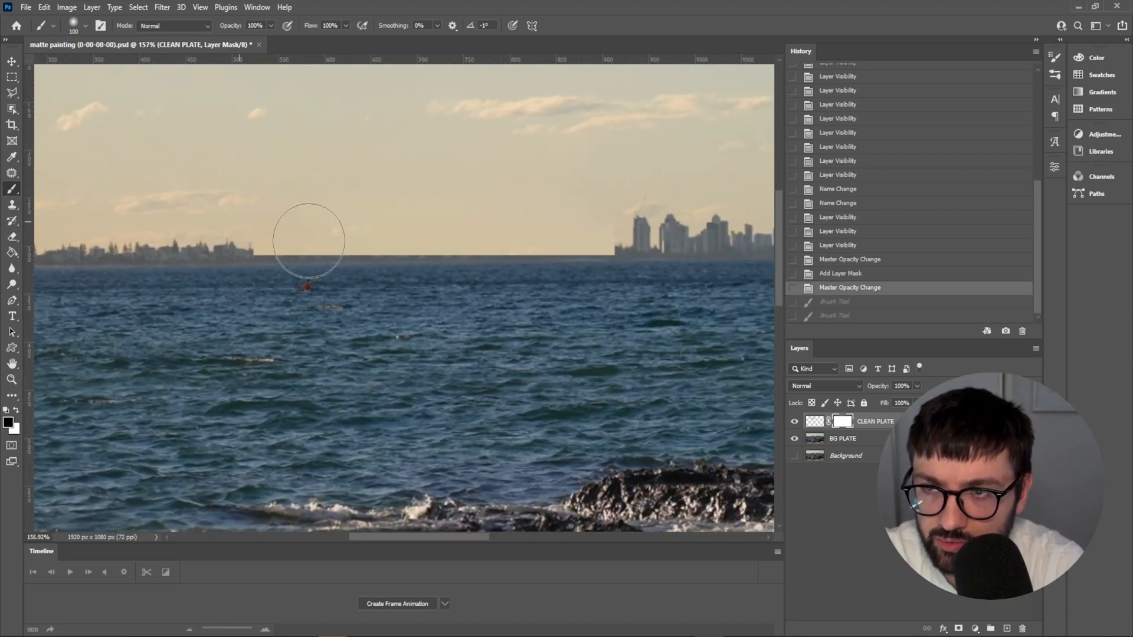
{"action": "mouse_move", "coordinate": [533, 225]}
{"action": "left_mouse_down"}
{"action": "mouse_move", "coordinate": [412, 245]}
{"action": "mouse_move", "coordinate": [431, 247]}
{"action": "left_mouse_up"}
{"action": "key", "text": "bracketleft"}
{"action": "key", "text": "bracketleft"}
{"action": "key", "text": "bracketleft"}
{"action": "key", "text": "bracketleft"}
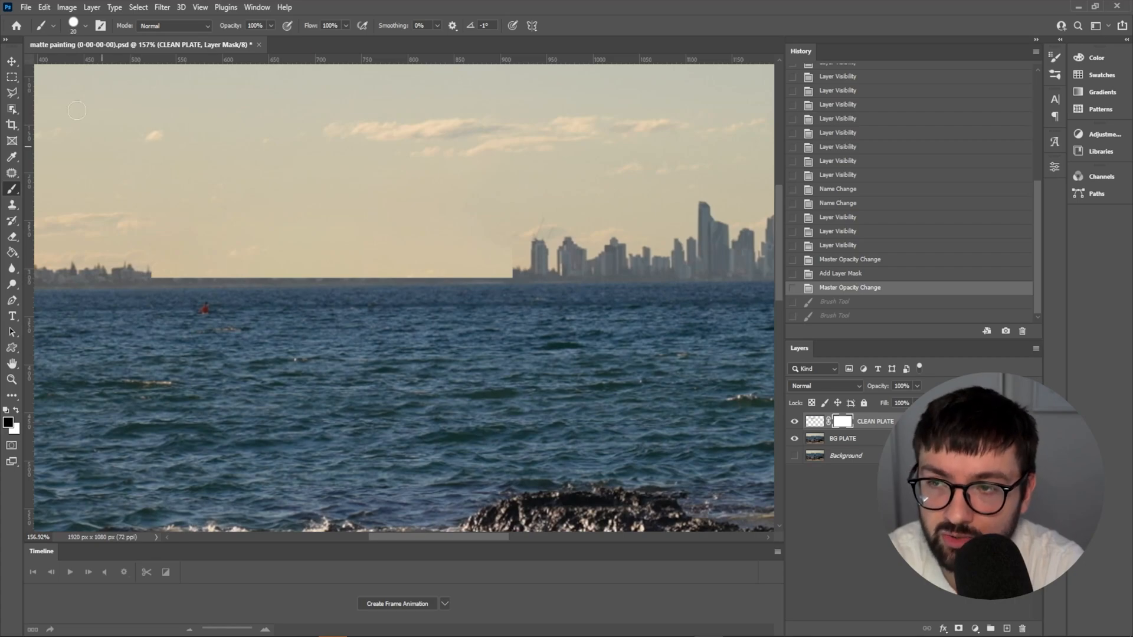
{"action": "left_click", "coordinate": [86, 25]}
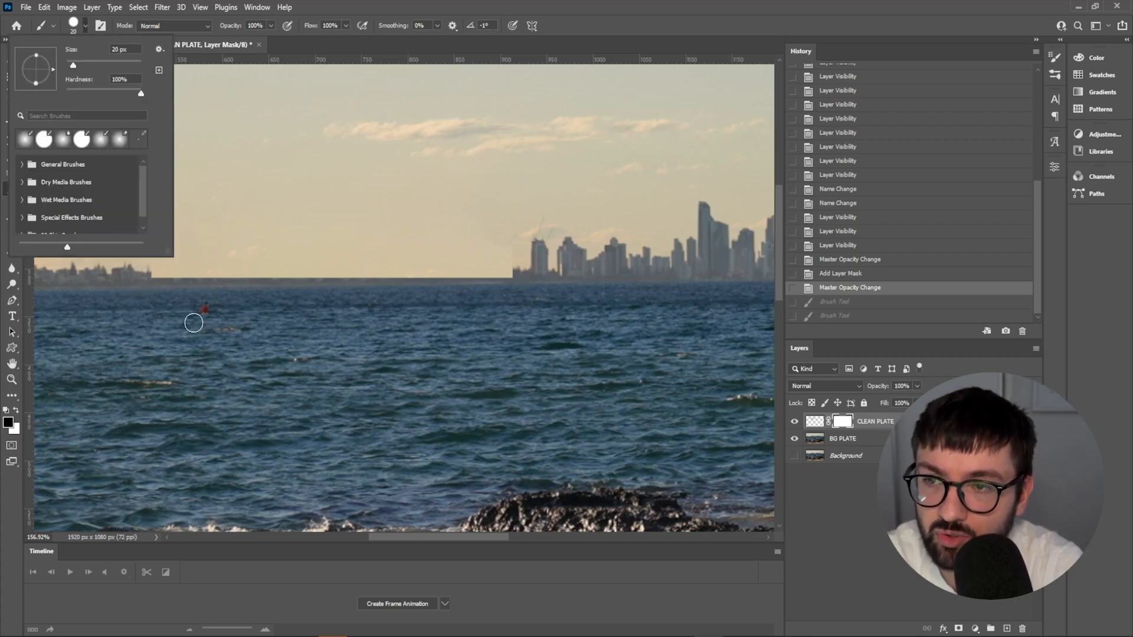
{"action": "left_click", "coordinate": [134, 304]}
{"action": "left_click_drag", "start_coordinate": [149, 281], "coordinate": [158, 282]}
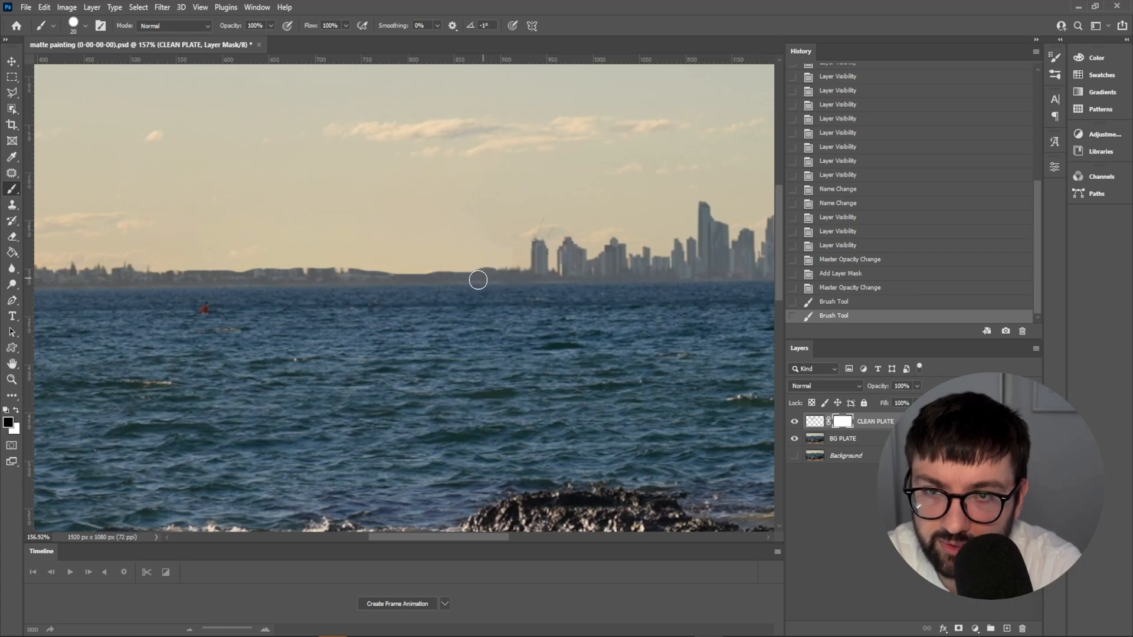
{"action": "mouse_move", "coordinate": [441, 282]}
{"action": "left_mouse_down"}
{"action": "mouse_move", "coordinate": [136, 277]}
{"action": "mouse_move", "coordinate": [174, 282]}
{"action": "left_mouse_up"}
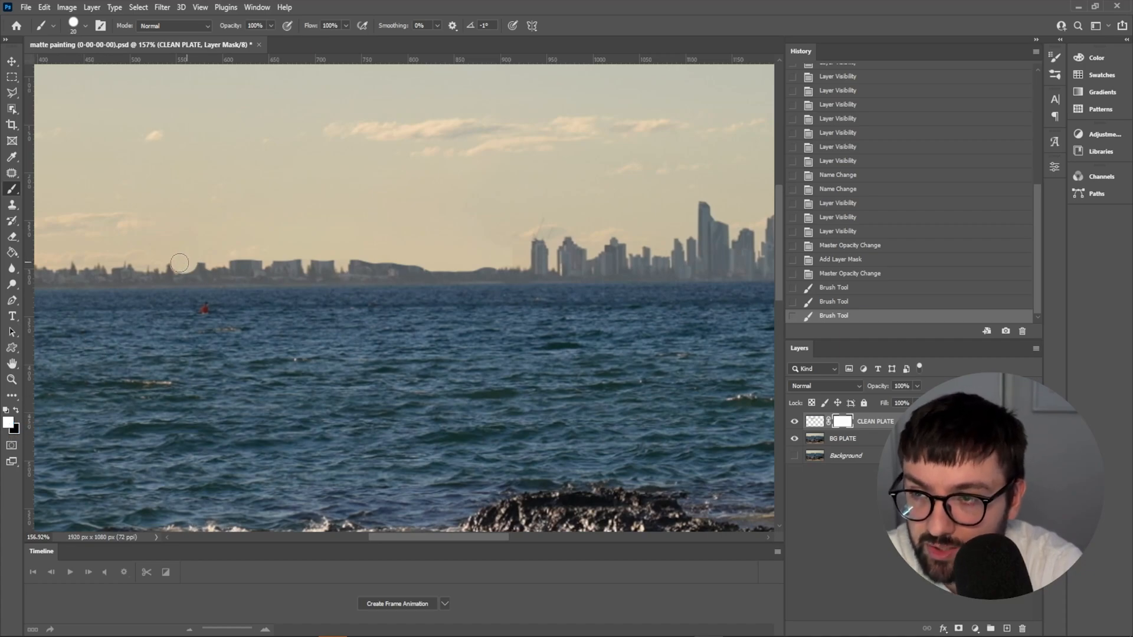
Paint white dabs on the CLEAN PLATE mask over the building remnants above the restored shoreline to hide them.
{"action": "left_click", "coordinate": [177, 261]}
{"action": "left_click", "coordinate": [194, 262]}
{"action": "left_click", "coordinate": [207, 262]}
{"action": "left_click", "coordinate": [227, 257]}
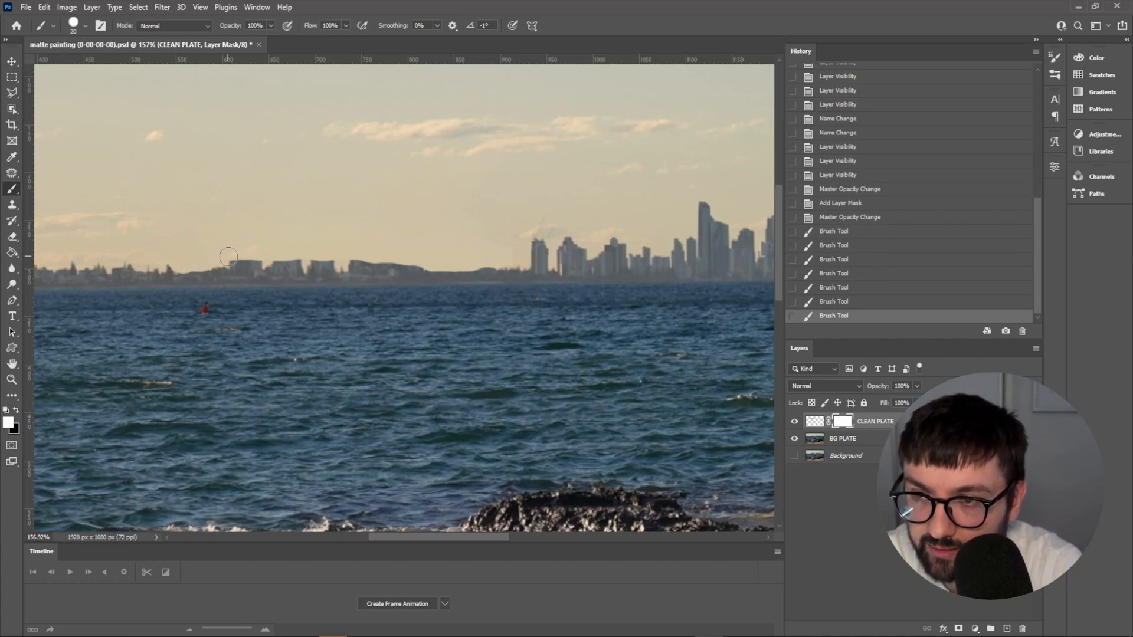
{"action": "left_click", "coordinate": [234, 260]}
{"action": "left_click", "coordinate": [241, 261]}
{"action": "left_click", "coordinate": [245, 262]}
{"action": "left_click", "coordinate": [251, 261]}
{"action": "left_click", "coordinate": [256, 258]}
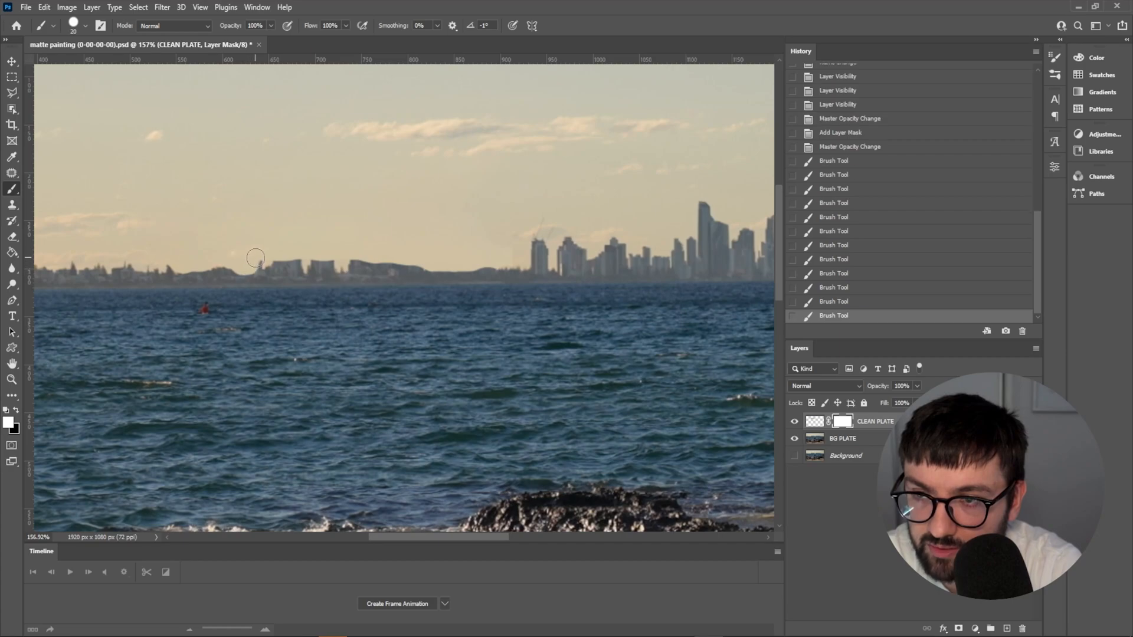
{"action": "left_click", "coordinate": [260, 263]}
{"action": "left_click", "coordinate": [278, 259]}
{"action": "left_click", "coordinate": [284, 266]}
{"action": "left_click", "coordinate": [290, 268]}
{"action": "left_click", "coordinate": [297, 270]}
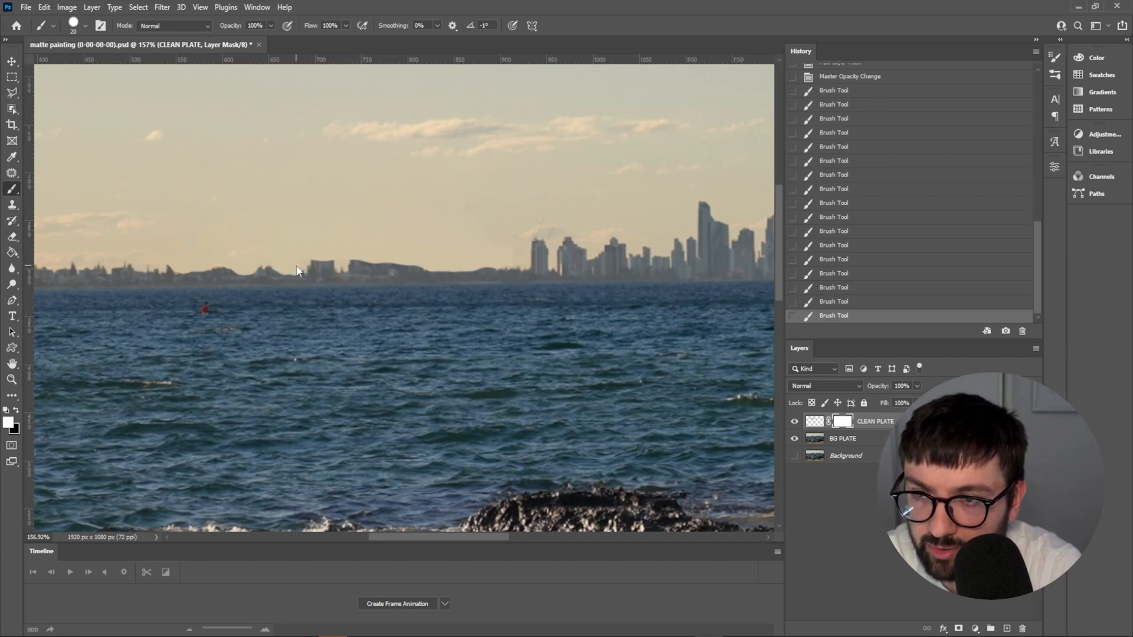
{"action": "left_click", "coordinate": [318, 259]}
{"action": "left_click", "coordinate": [320, 266]}
{"action": "left_click", "coordinate": [329, 263]}
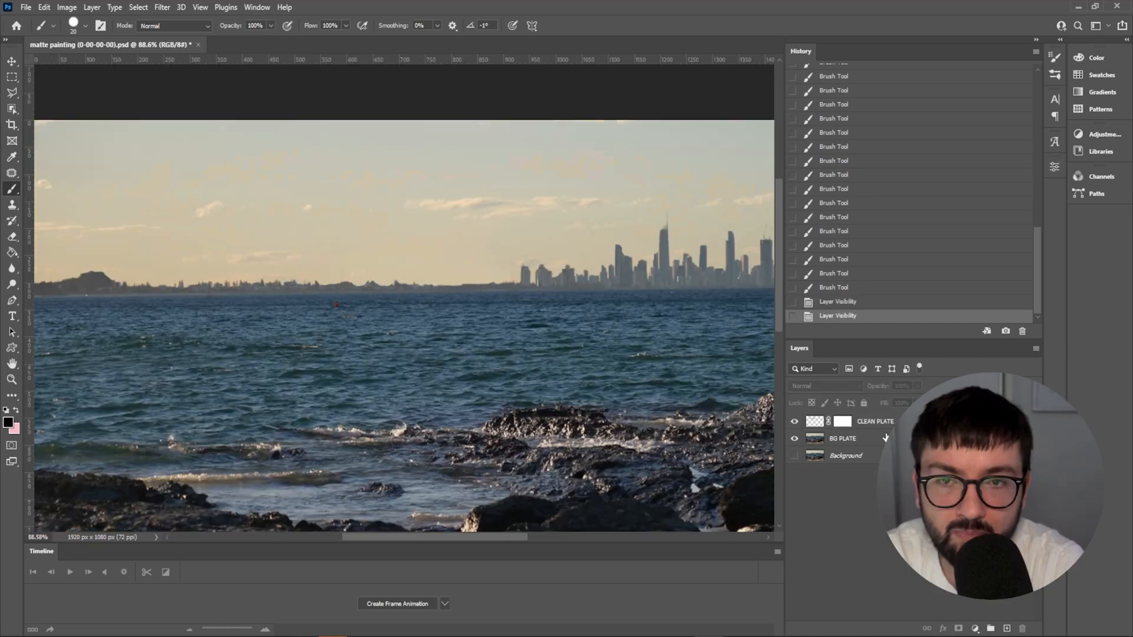
Toggle the visibility of CLEAN PLATE and BG PLATE to examine the patch alone and against the original skyline.
{"action": "left_click", "coordinate": [795, 421]}
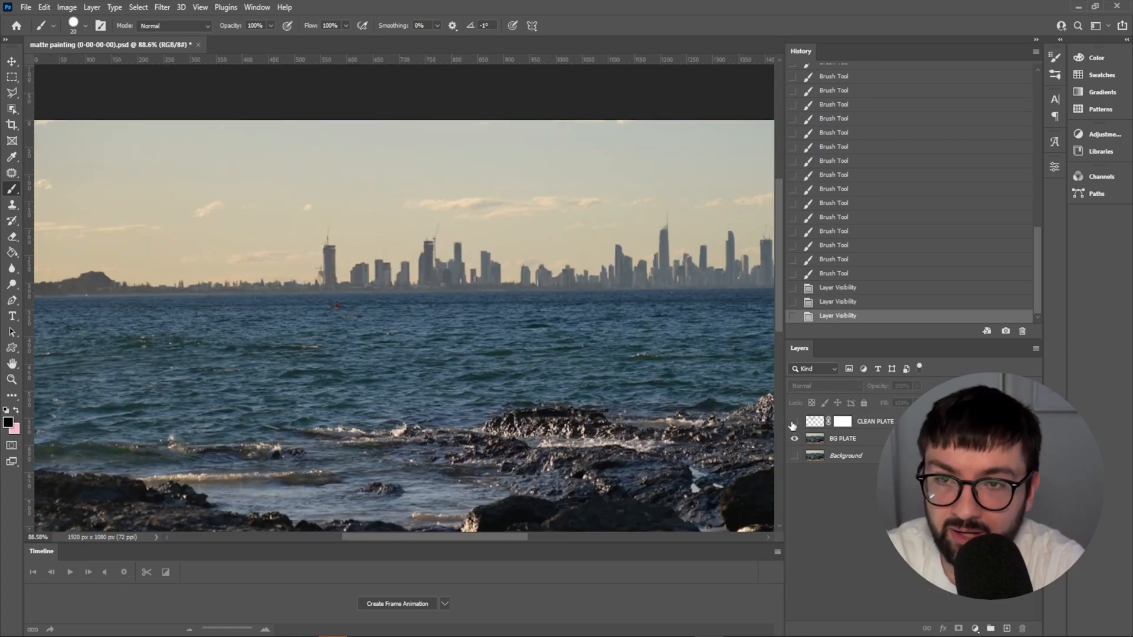
{"action": "left_click", "coordinate": [795, 421]}
{"action": "left_click", "coordinate": [794, 439]}
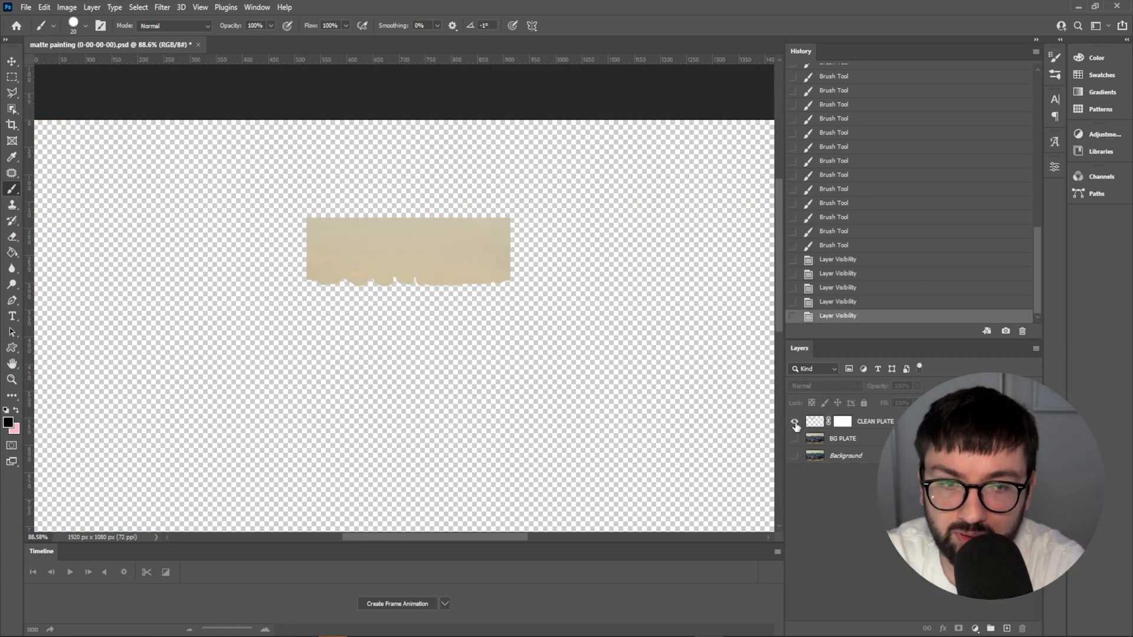
{"action": "left_click", "coordinate": [794, 421]}
{"action": "left_click", "coordinate": [794, 421]}
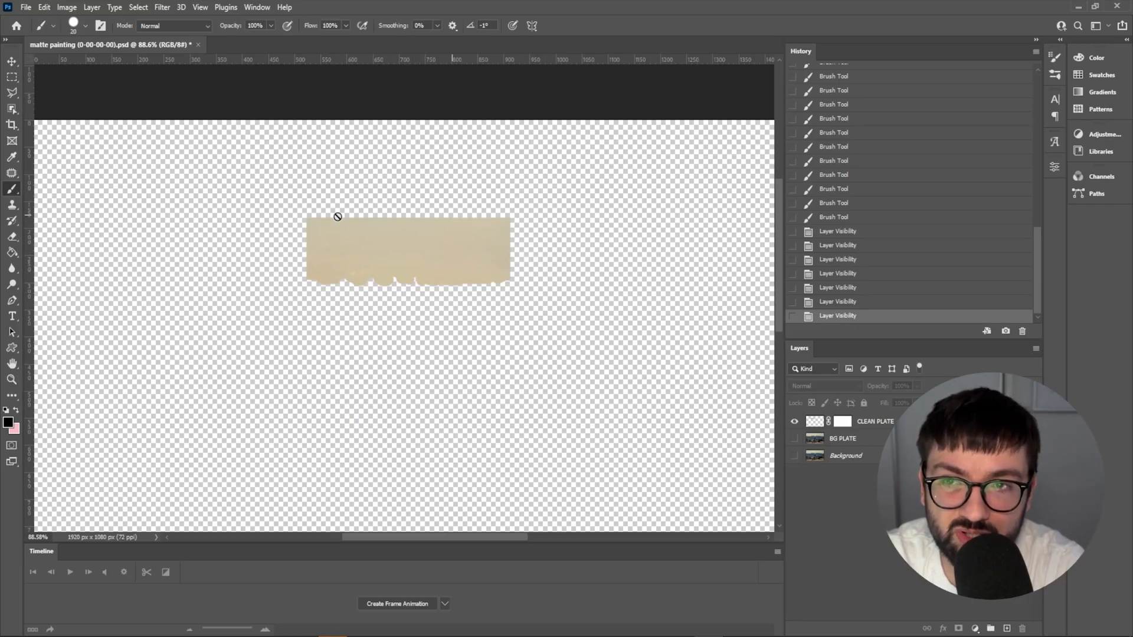
{"action": "left_click", "coordinate": [794, 439]}
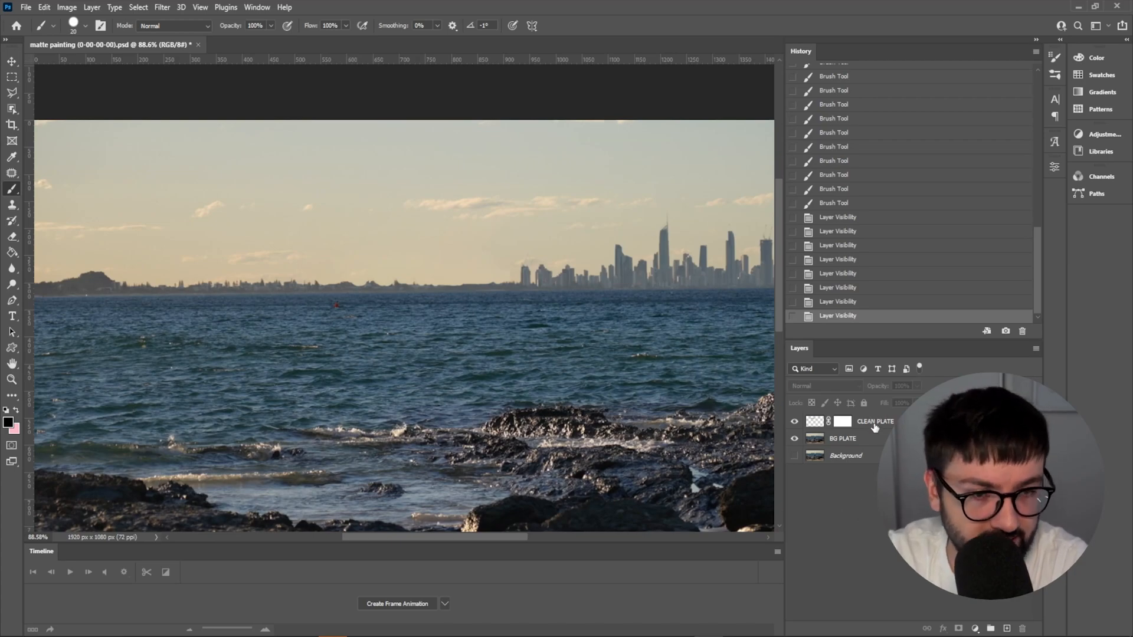
Hide CLEAN PLATE and make a rectangular selection on BG PLATE around the skyline buildings that the patch covers.
{"action": "left_click", "coordinate": [856, 440]}
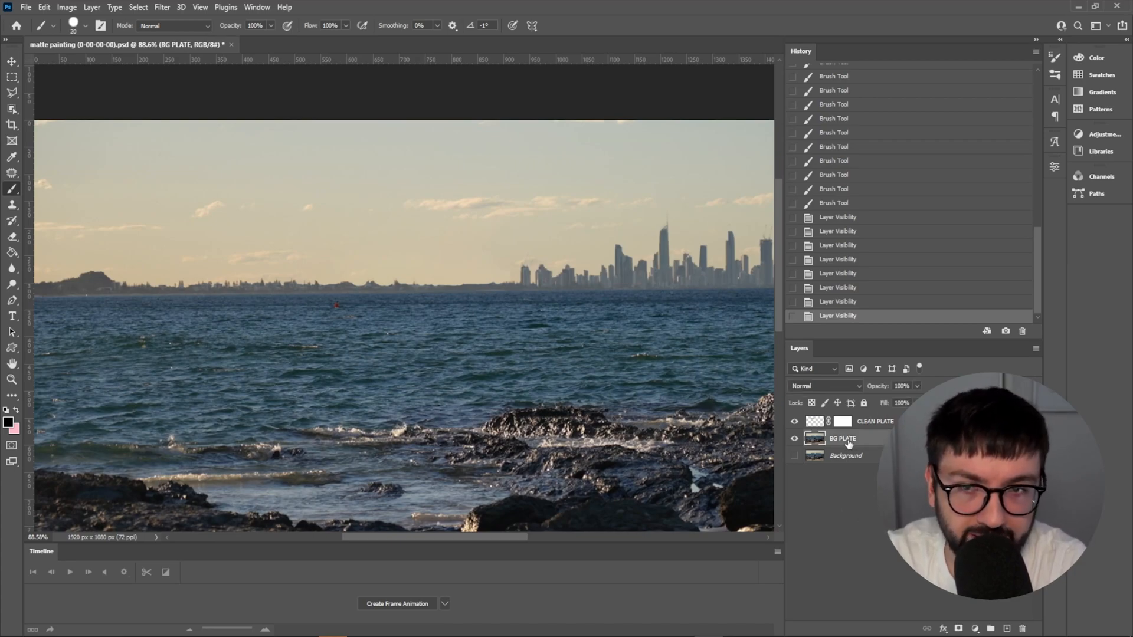
{"action": "left_click", "coordinate": [794, 423]}
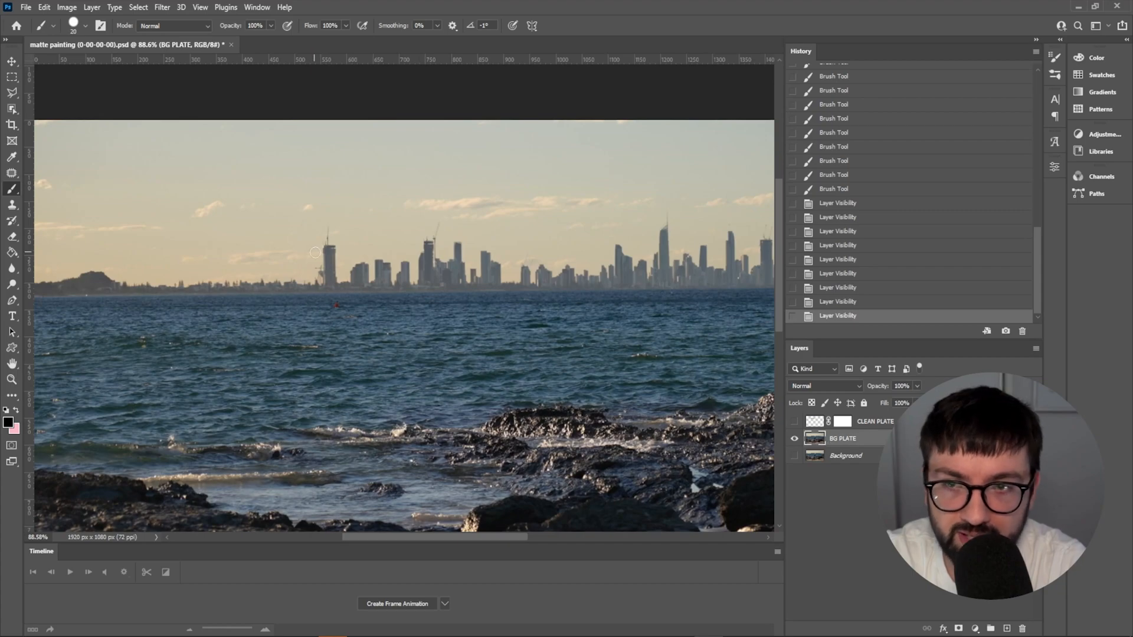
{"action": "key", "text": "m"}
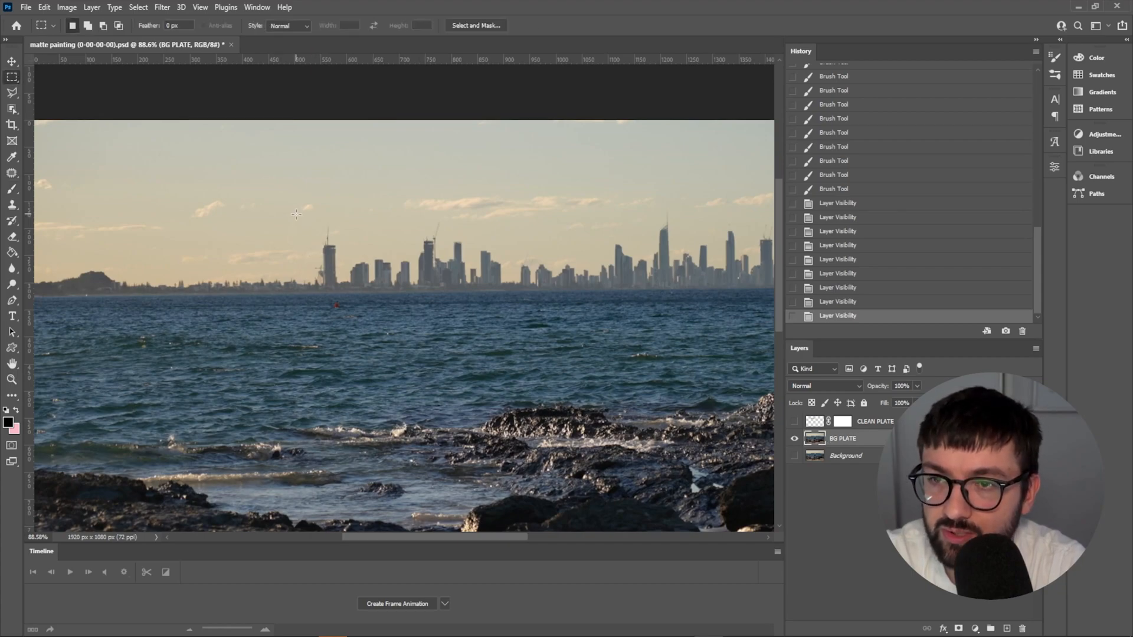
{"action": "left_click_drag", "start_coordinate": [295, 214], "coordinate": [519, 290]}
Copy the selected buildings to a new layer and name it "BUILDINGS".
{"action": "left_click", "coordinate": [91, 7]}
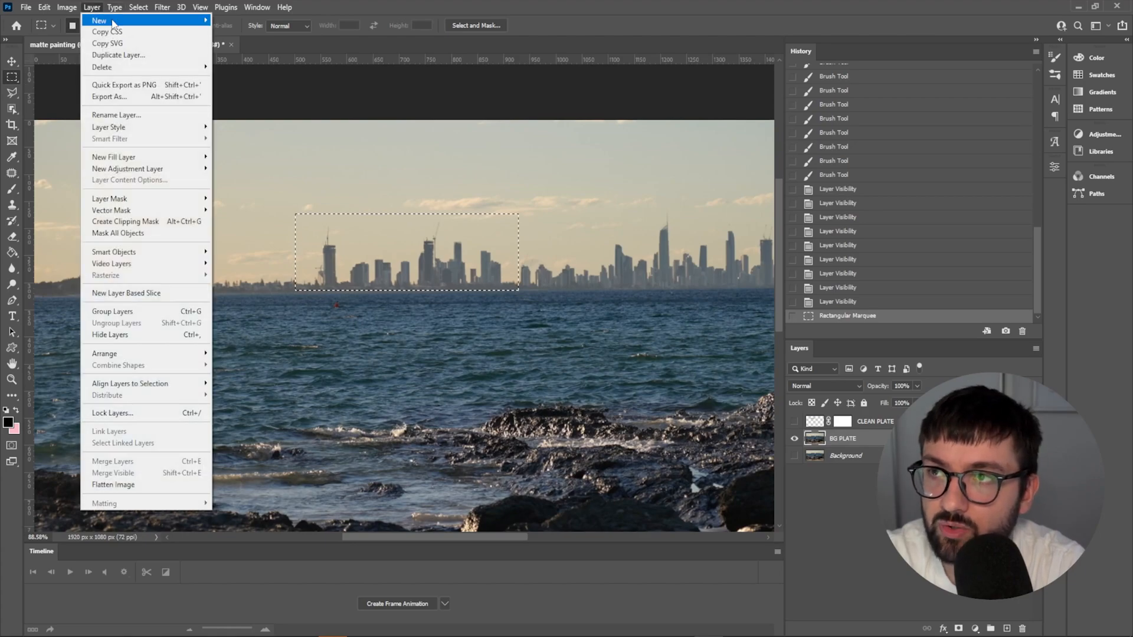
{"action": "mouse_move", "coordinate": [148, 19]}
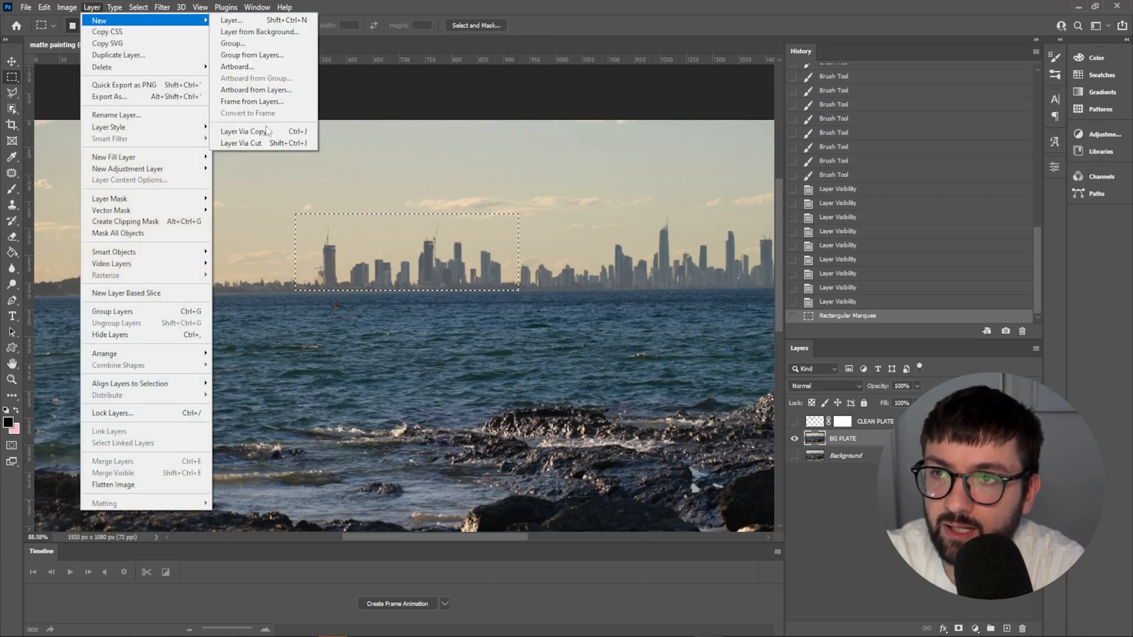
{"action": "left_click", "coordinate": [239, 131]}
{"action": "double_click", "coordinate": [838, 438]}
{"action": "type", "text": "BUILDINGS"}
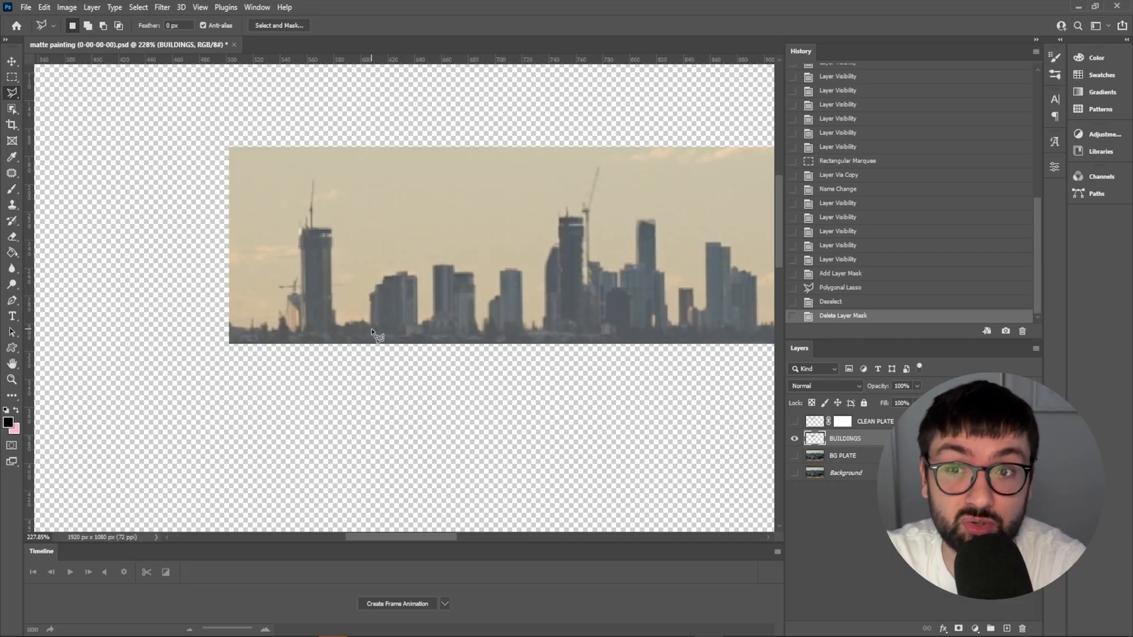
Outline the leftmost tower and its low annex with the Polygonal Lasso and add a layer mask to BUILDINGS from the selection.
{"action": "key", "text": "w"}
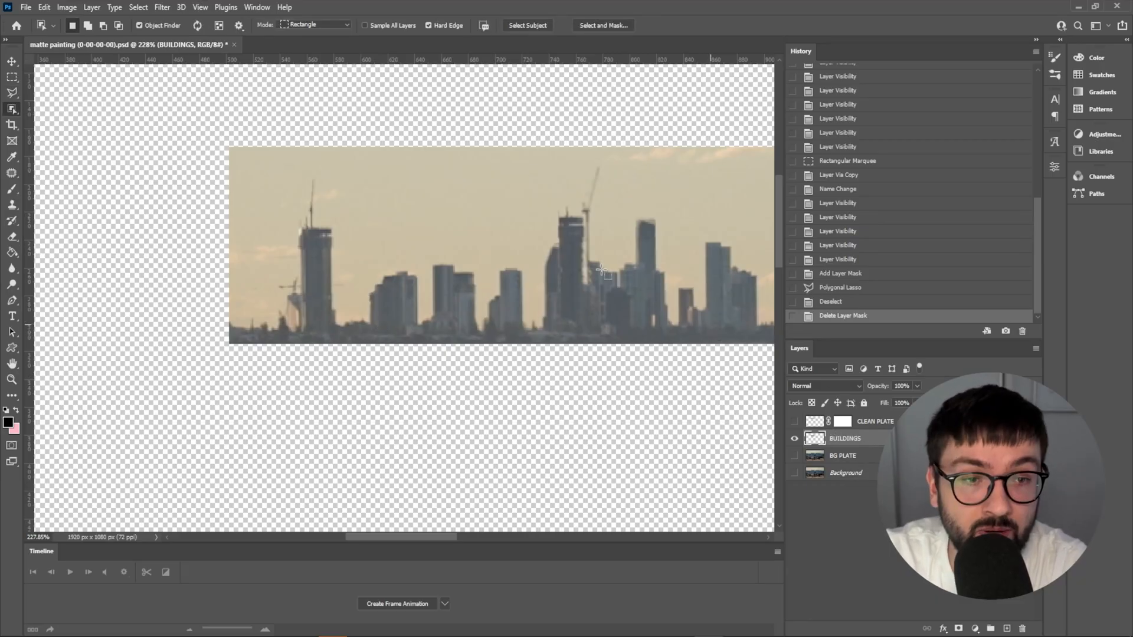
{"action": "left_click", "coordinate": [12, 94]}
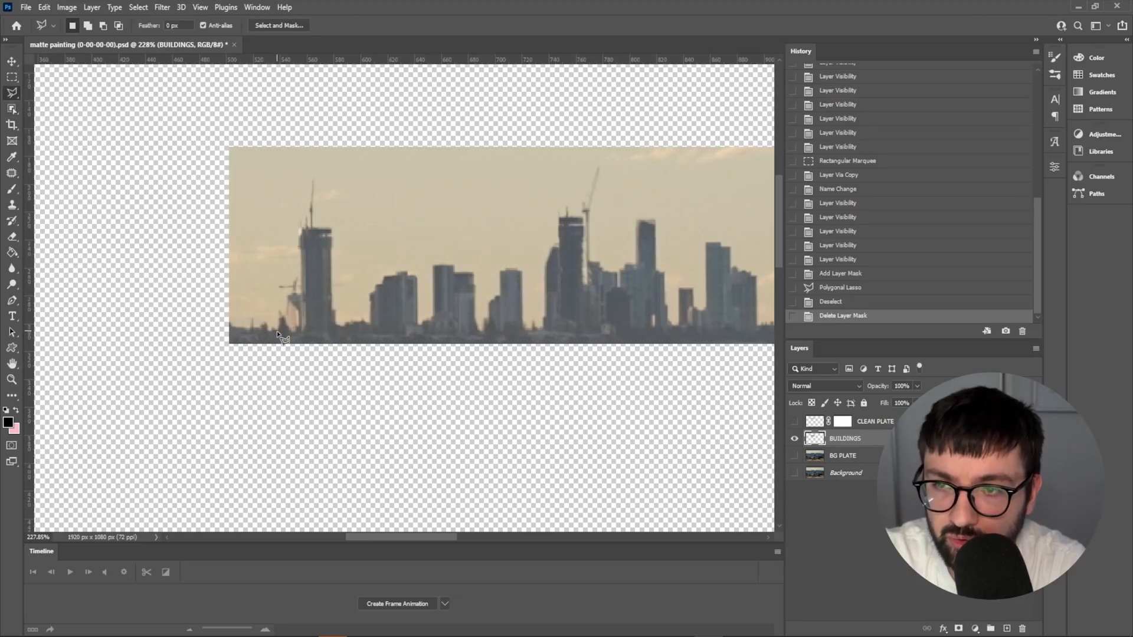
{"action": "left_click", "coordinate": [300, 293]}
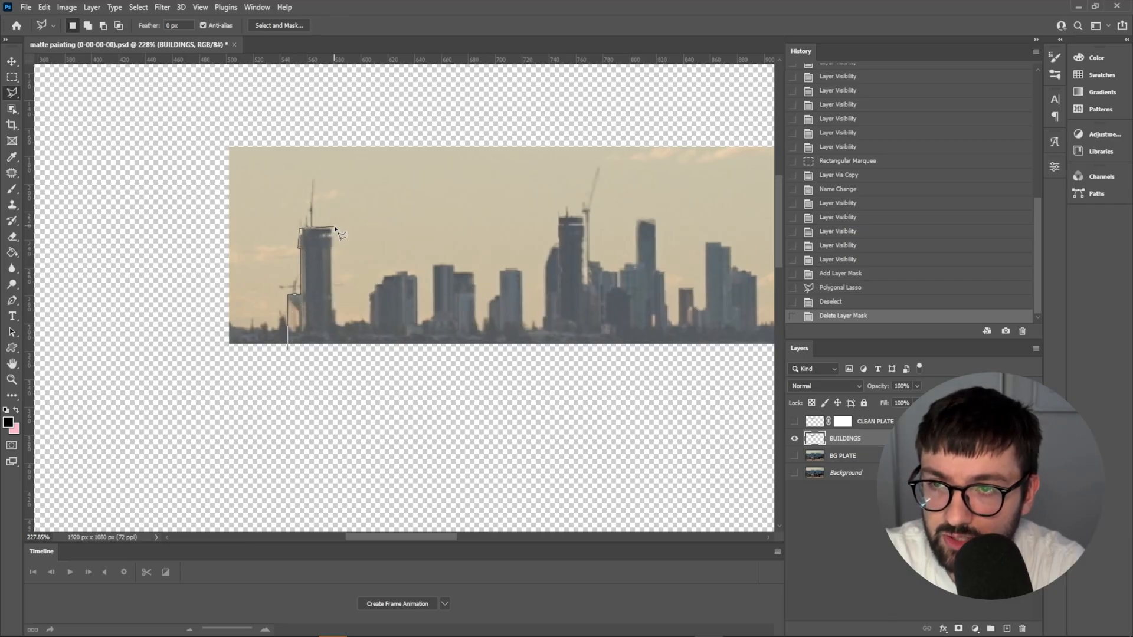
{"action": "left_click", "coordinate": [334, 311]}
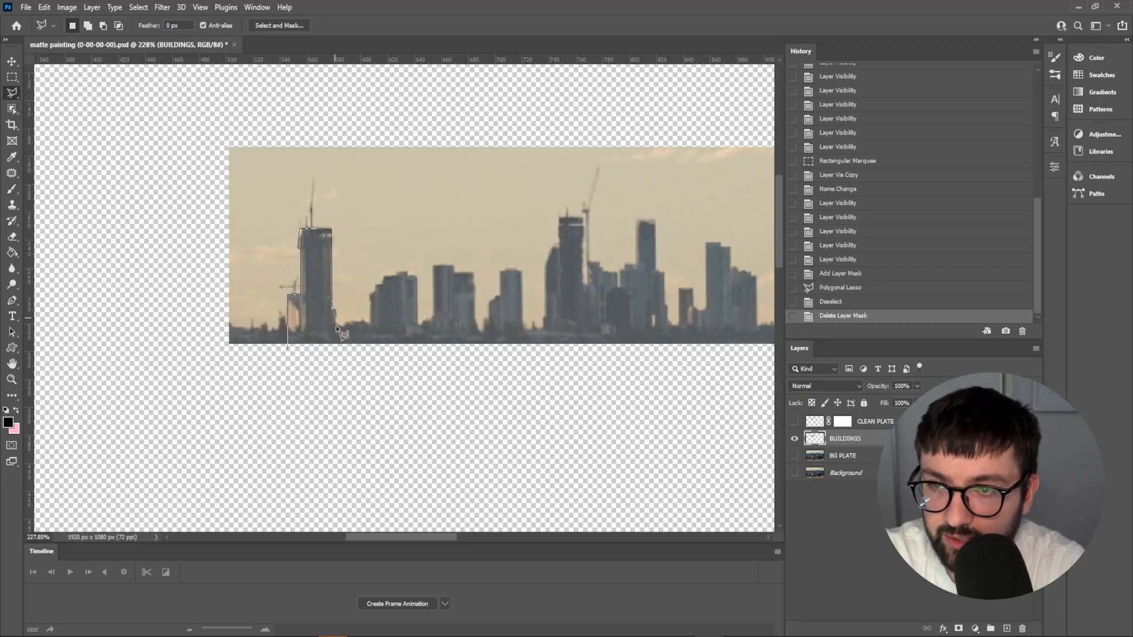
{"action": "left_click", "coordinate": [335, 349]}
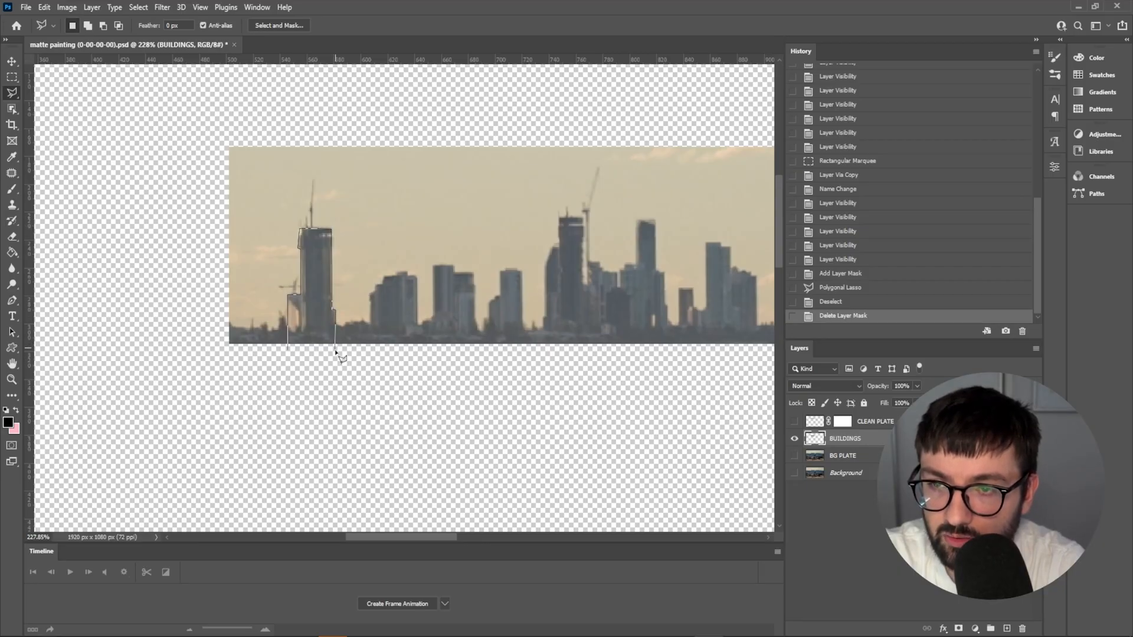
{"action": "left_click", "coordinate": [288, 349]}
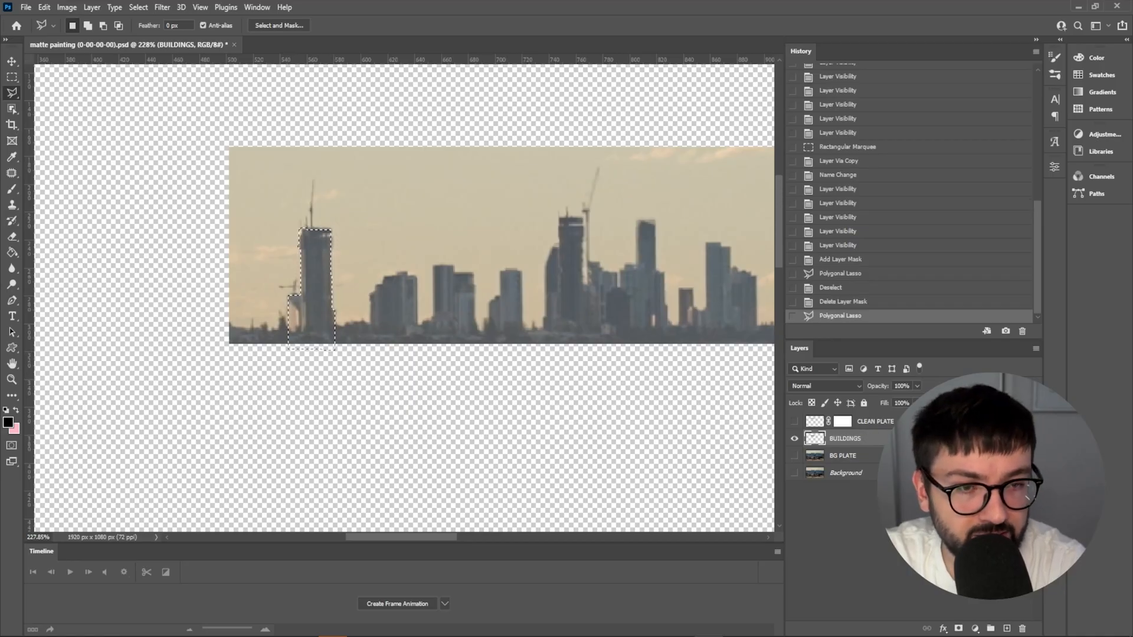
{"action": "left_click", "coordinate": [959, 630]}
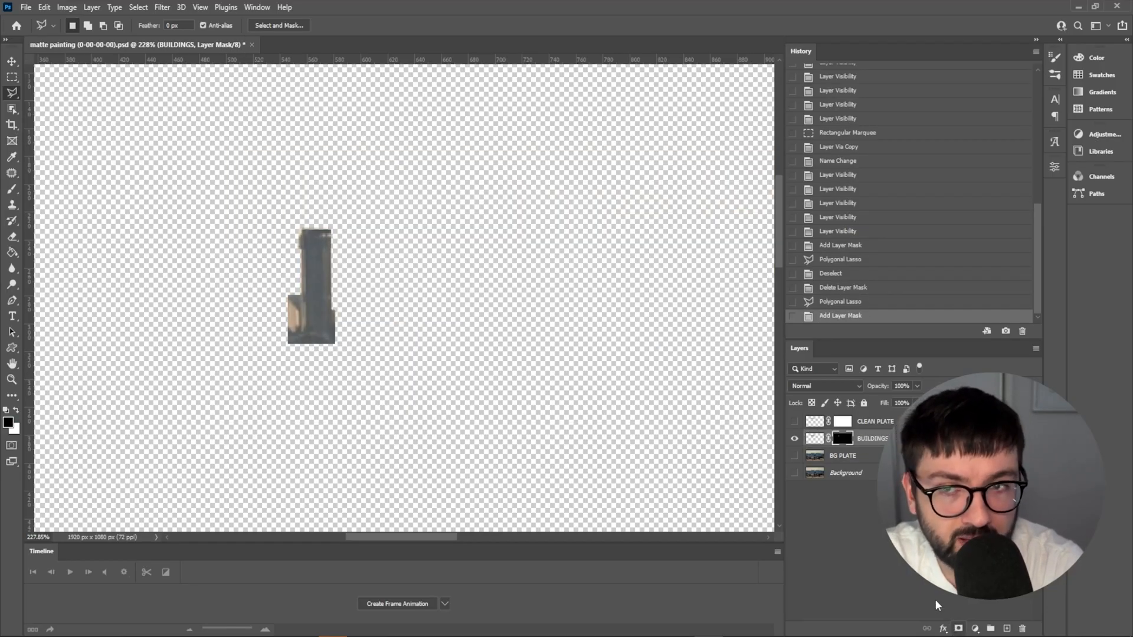
Rename the masked BUILDINGS layer "BUILDING 1".
{"action": "double_click", "coordinate": [876, 437]}
{"action": "type", "text": "BUIL"}
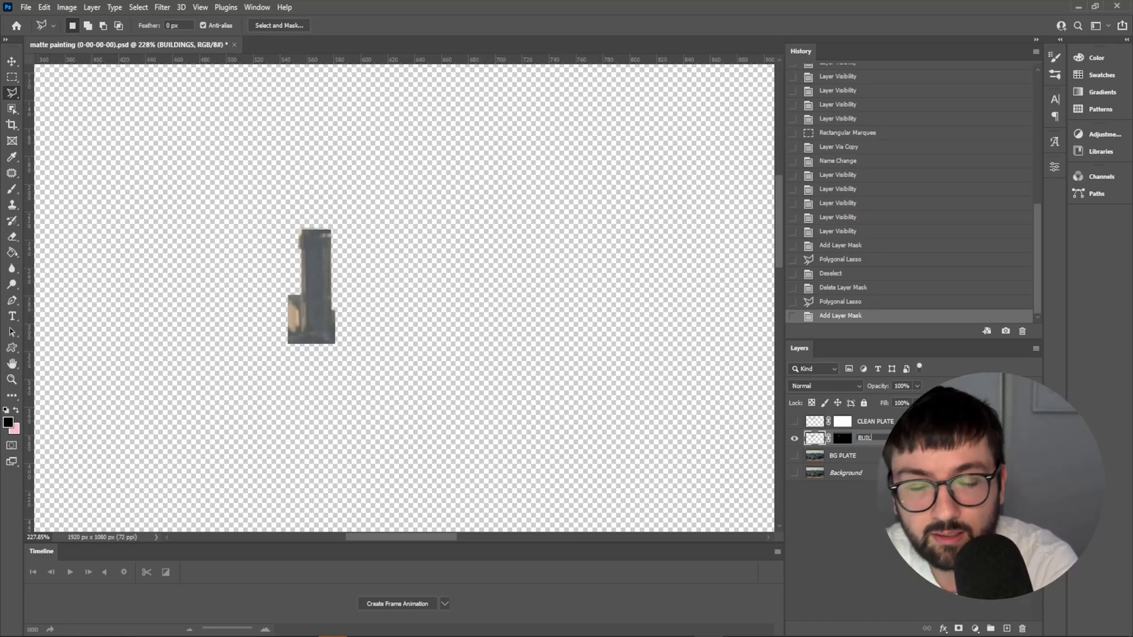
{"action": "type", "text": "DING 1"}
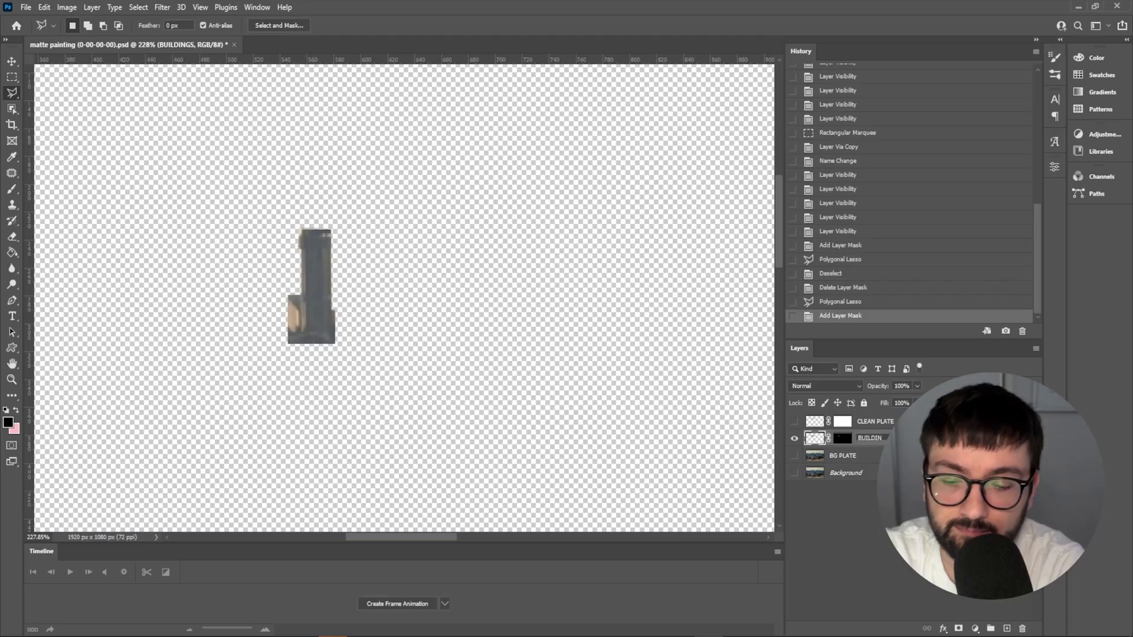
{"action": "key", "text": "Return"}
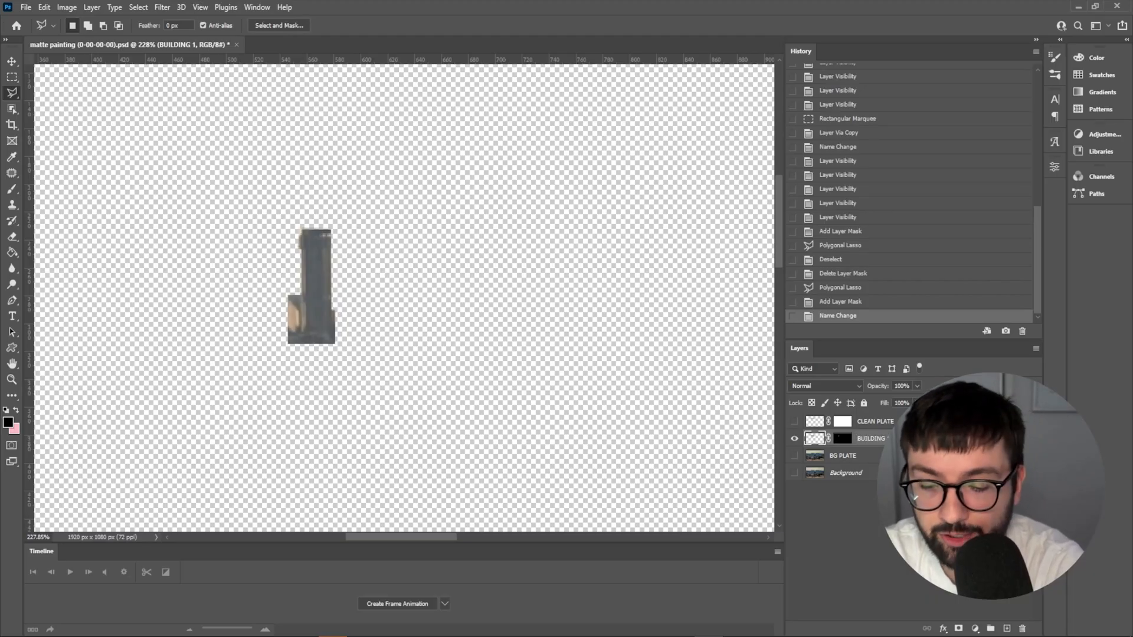
Duplicate BUILDING 1, name the copy "BUILDING 2" and delete the copy's layer mask.
{"action": "key", "text": "ctrl+j"}
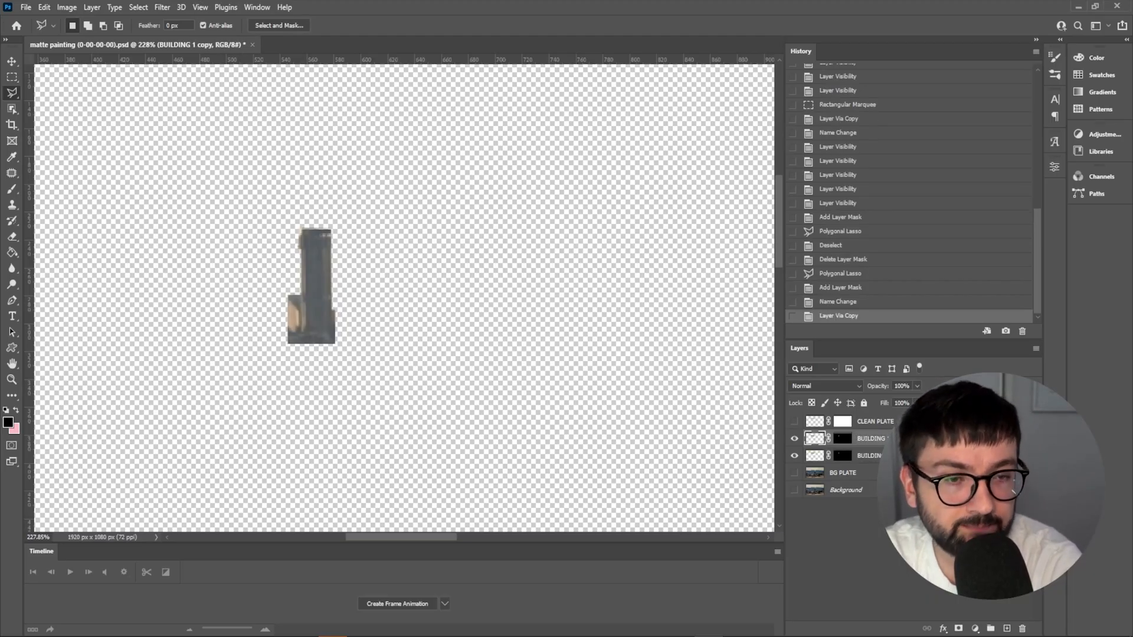
{"action": "double_click", "coordinate": [871, 439]}
{"action": "type", "text": "BUILDING 2"}
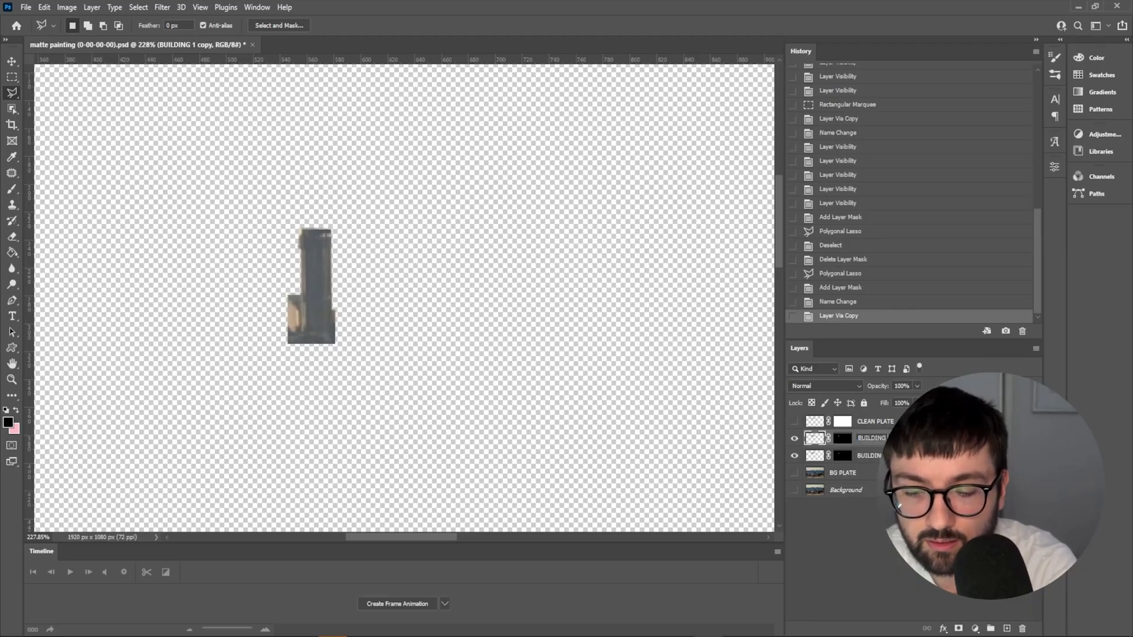
{"action": "key", "text": "Return"}
{"action": "left_click", "coordinate": [840, 440]}
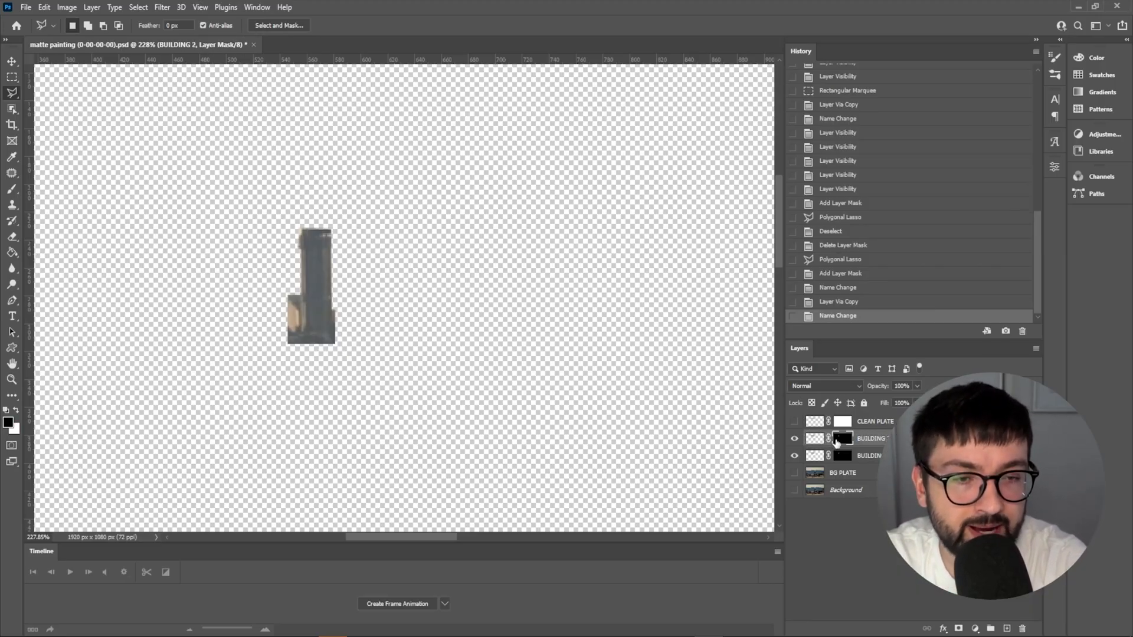
{"action": "key", "text": "Delete"}
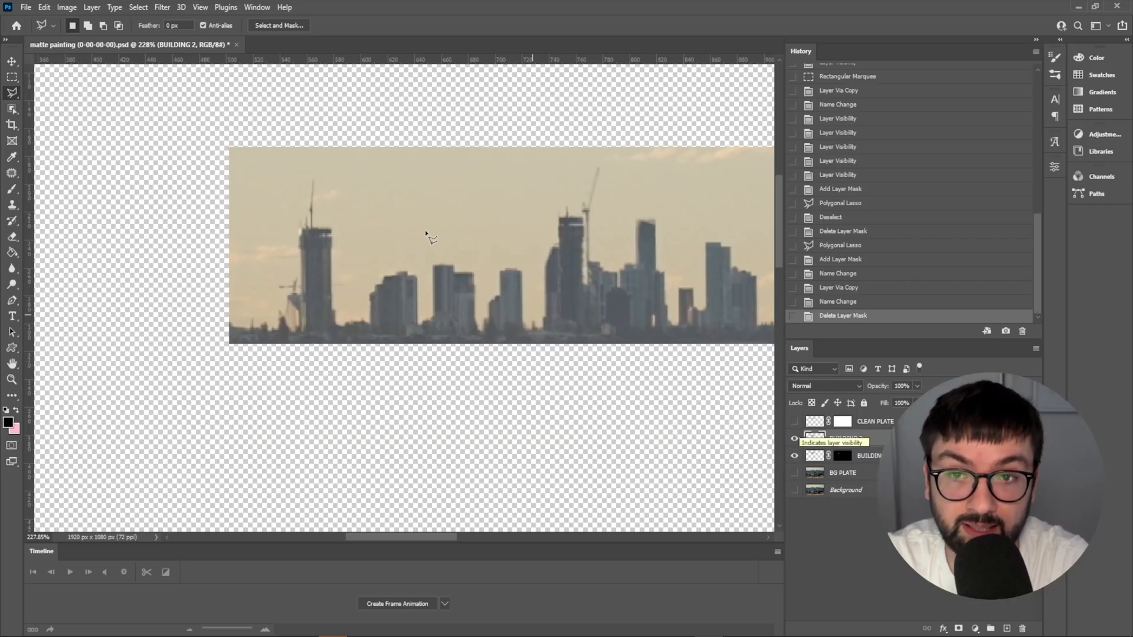
Outline the second building cluster from the left with the Polygonal Lasso and add a layer mask to BUILDING 2 from the selection.
{"action": "left_click", "coordinate": [370, 349]}
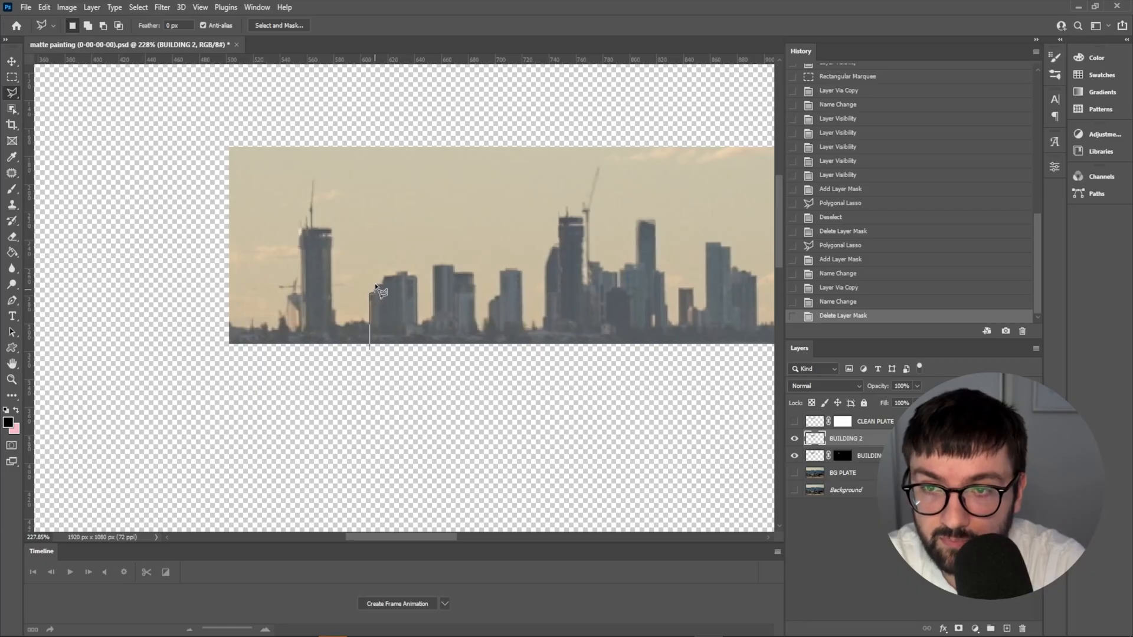
{"action": "left_click", "coordinate": [383, 279]}
{"action": "left_click", "coordinate": [393, 276]}
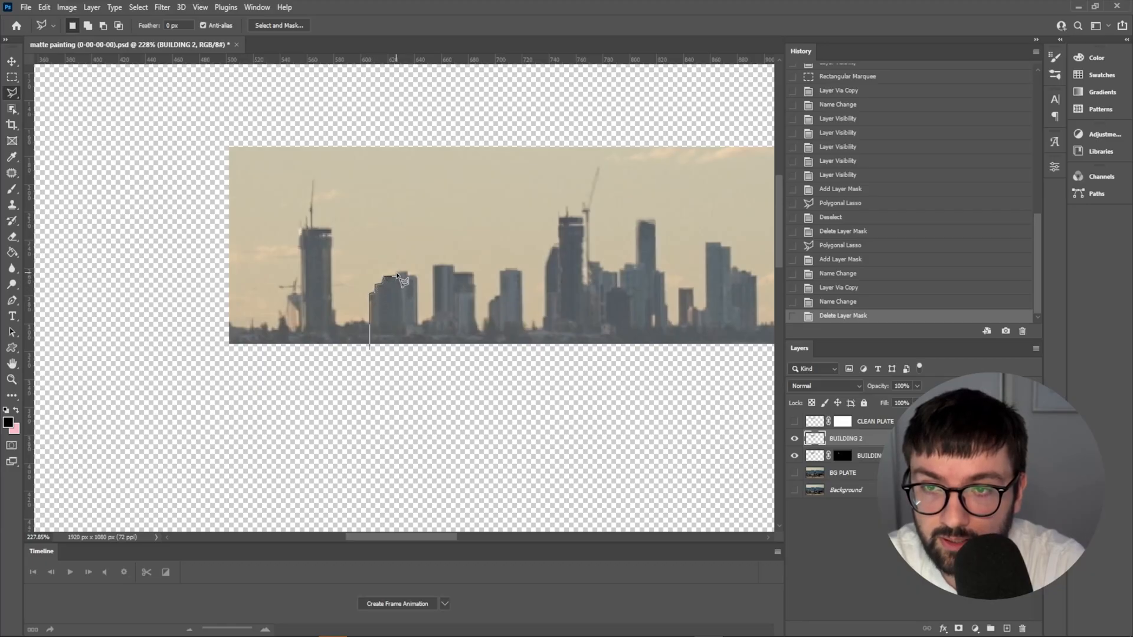
{"action": "left_click", "coordinate": [401, 272]}
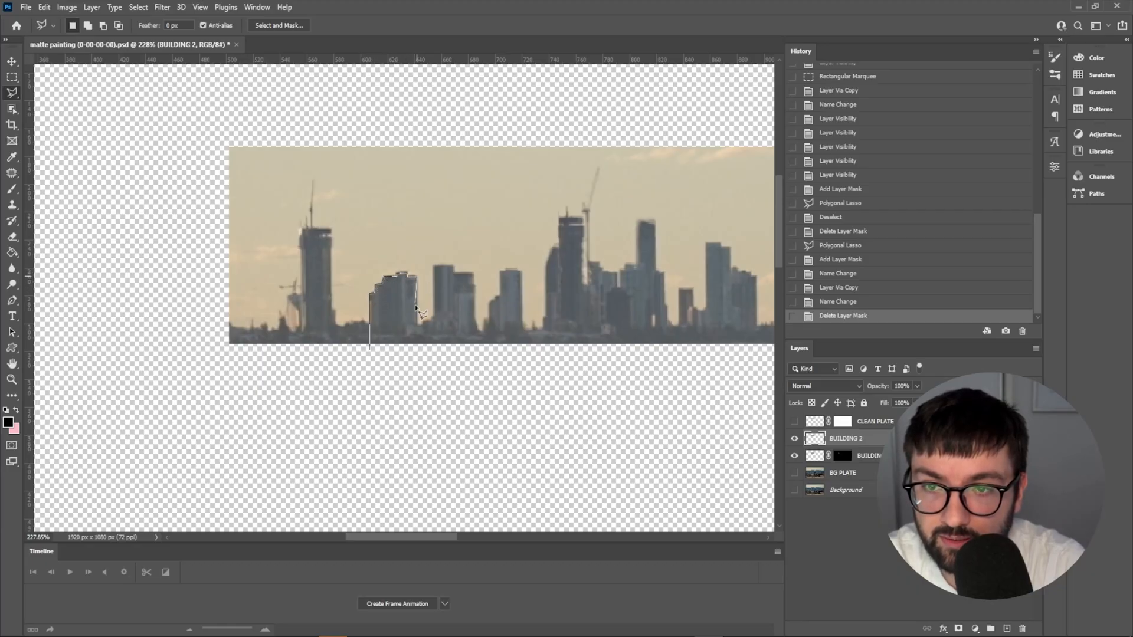
{"action": "left_click", "coordinate": [373, 353]}
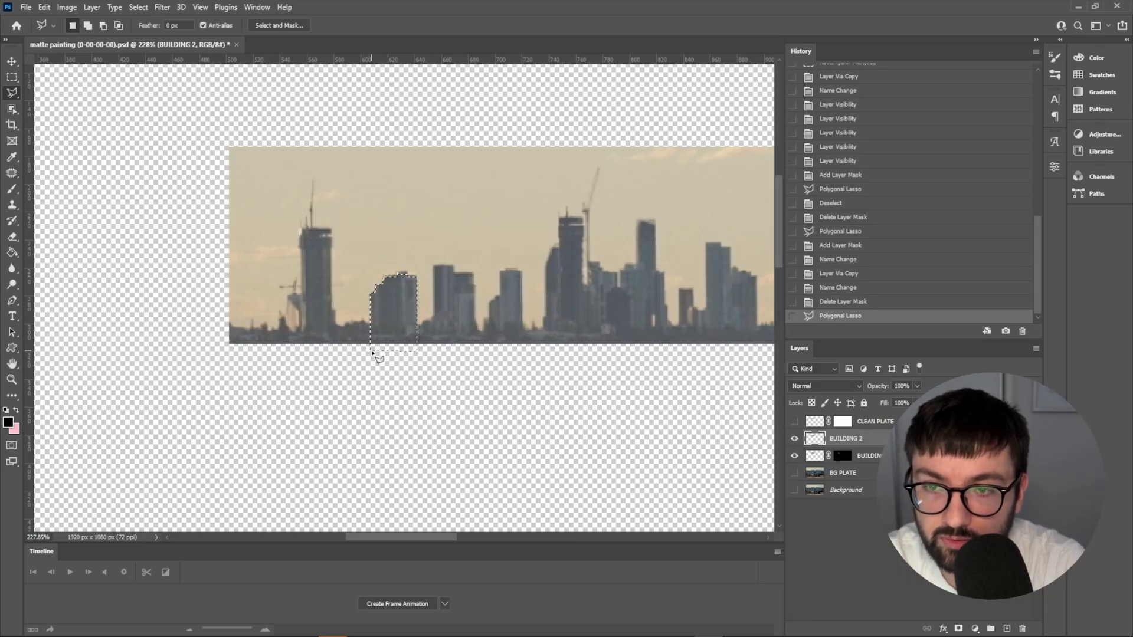
{"action": "left_click", "coordinate": [959, 629]}
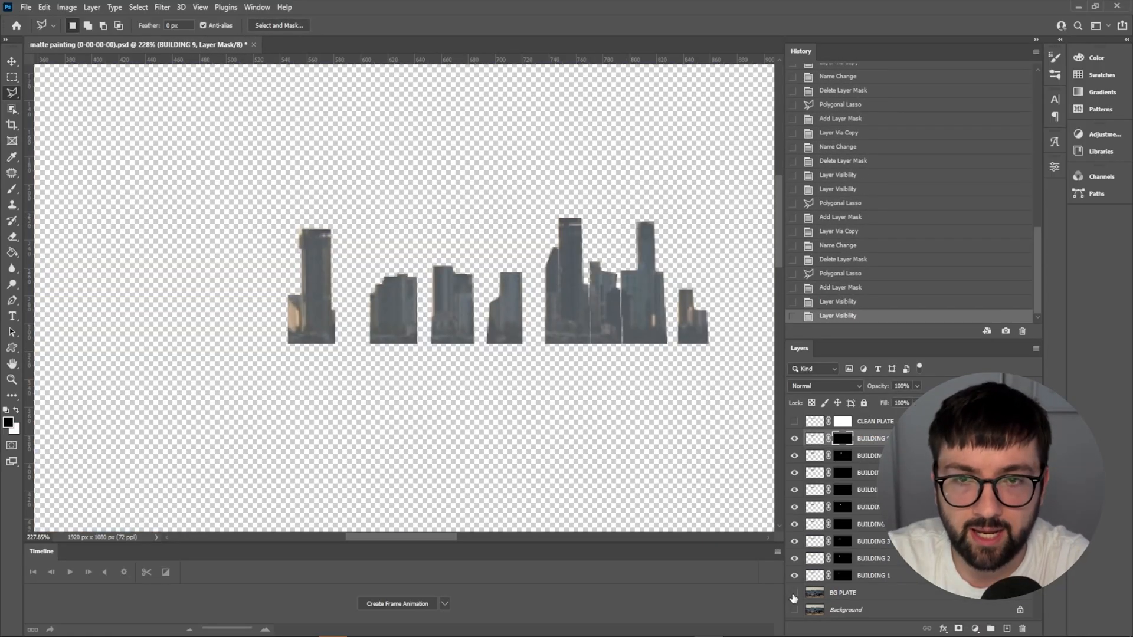
Toggle the visibility of BG PLATE to compare the isolated buildings with the original skyline.
{"action": "left_click", "coordinate": [793, 595]}
{"action": "left_click", "coordinate": [793, 594]}
{"action": "left_click", "coordinate": [793, 595]}
{"action": "left_click", "coordinate": [793, 595]}
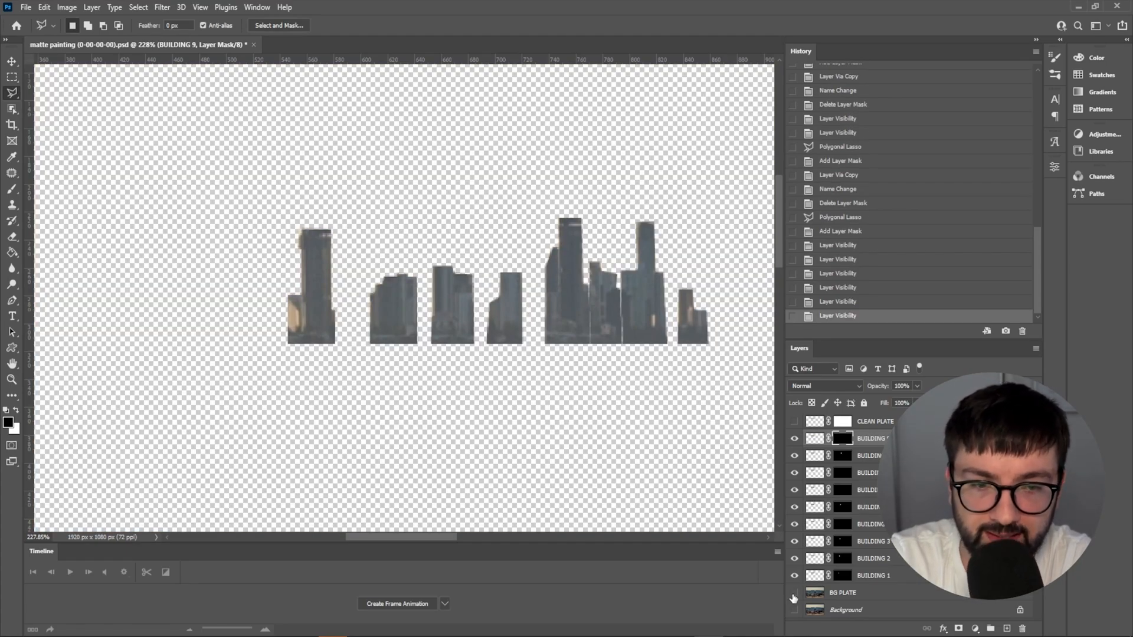
{"action": "left_click", "coordinate": [793, 594]}
{"action": "left_click", "coordinate": [793, 594]}
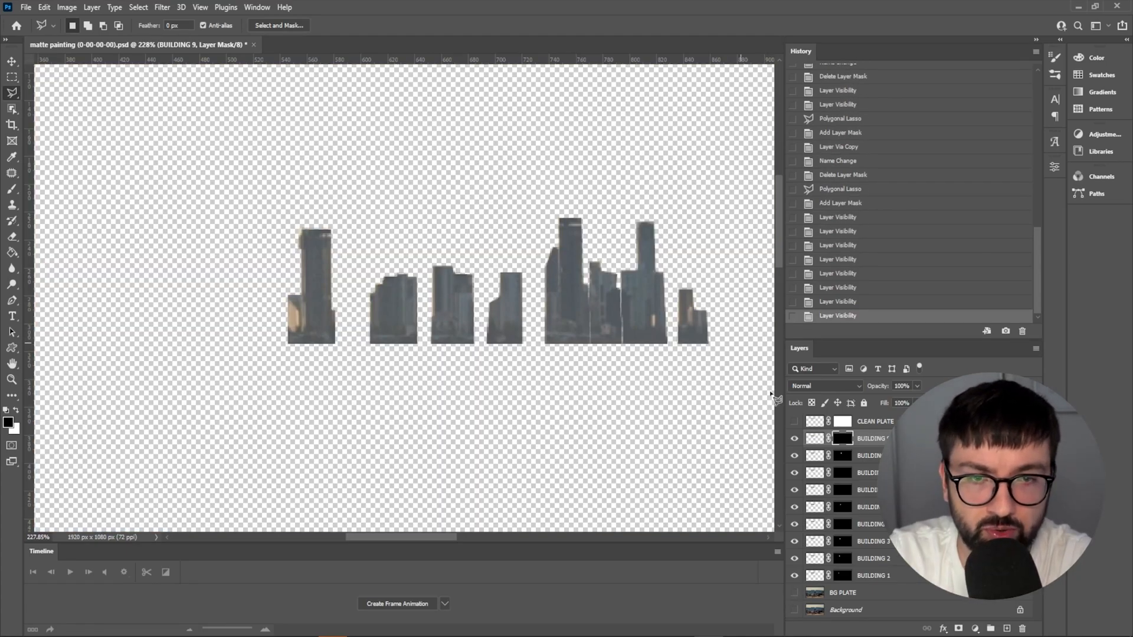
{"action": "scroll", "coordinate": [569, 365], "scroll_direction": "down", "scroll_amount": 5}
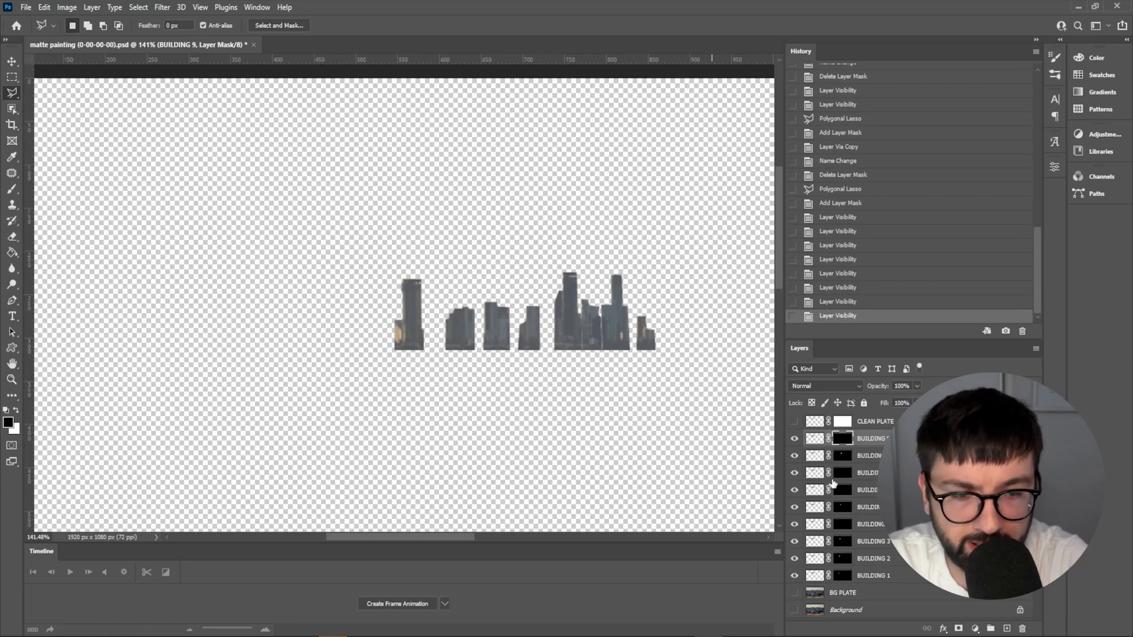
Show BG PLATE and move the CLEAN PLATE layer directly above it, beneath all the BUILDING layers.
{"action": "left_click", "coordinate": [795, 595]}
{"action": "left_click_drag", "start_coordinate": [651, 388], "coordinate": [496, 351]}
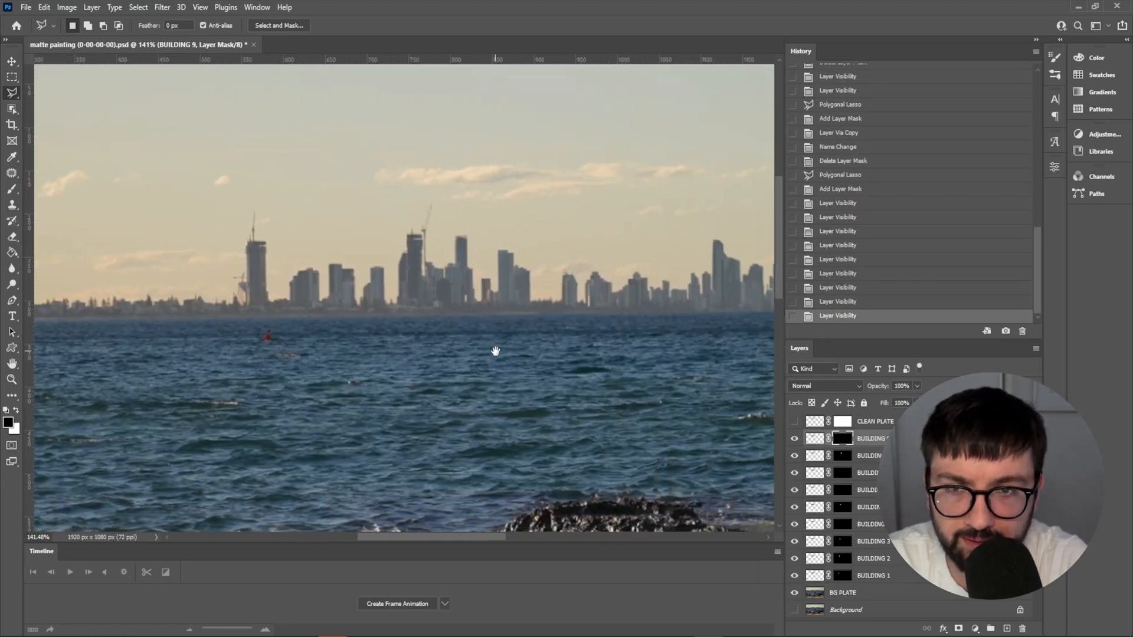
{"action": "left_click_drag", "start_coordinate": [835, 423], "coordinate": [806, 576]}
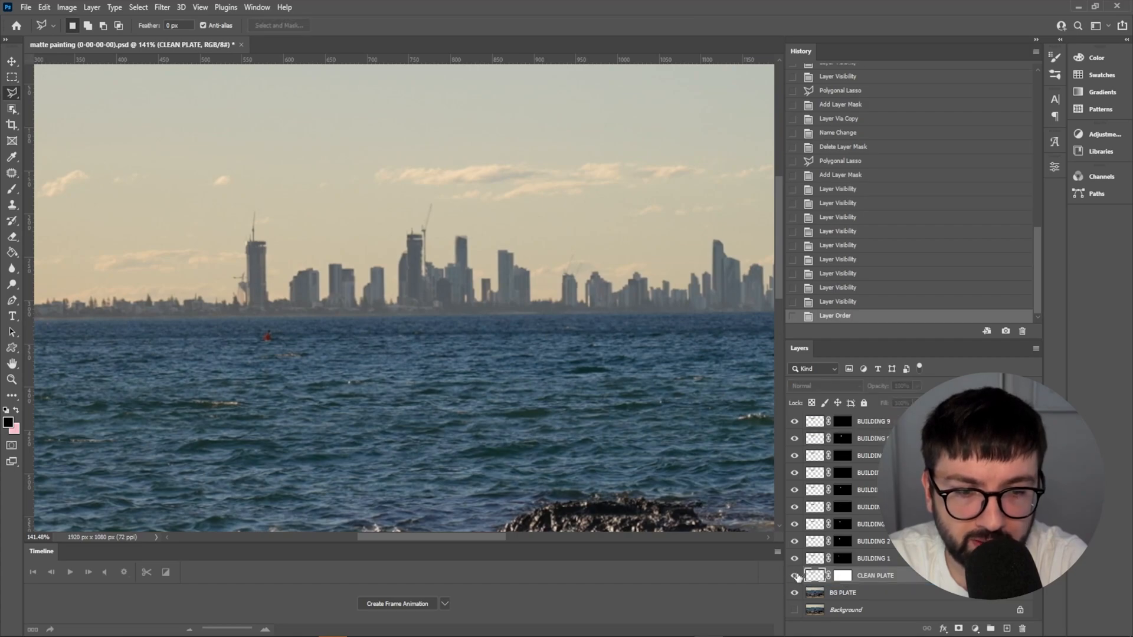
Make the CLEAN PLATE layer visible, comparing the skyline with and without it.
{"action": "left_click", "coordinate": [796, 576]}
{"action": "left_click", "coordinate": [796, 575]}
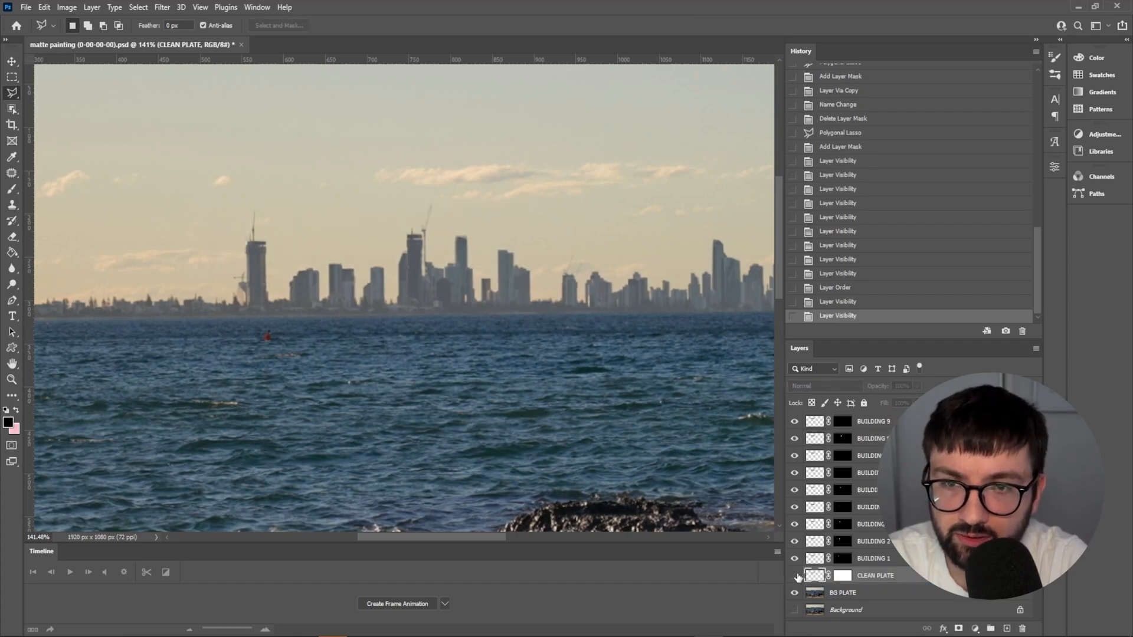
{"action": "left_click", "coordinate": [796, 576]}
{"action": "left_click", "coordinate": [795, 576]}
{"action": "left_click", "coordinate": [795, 576]}
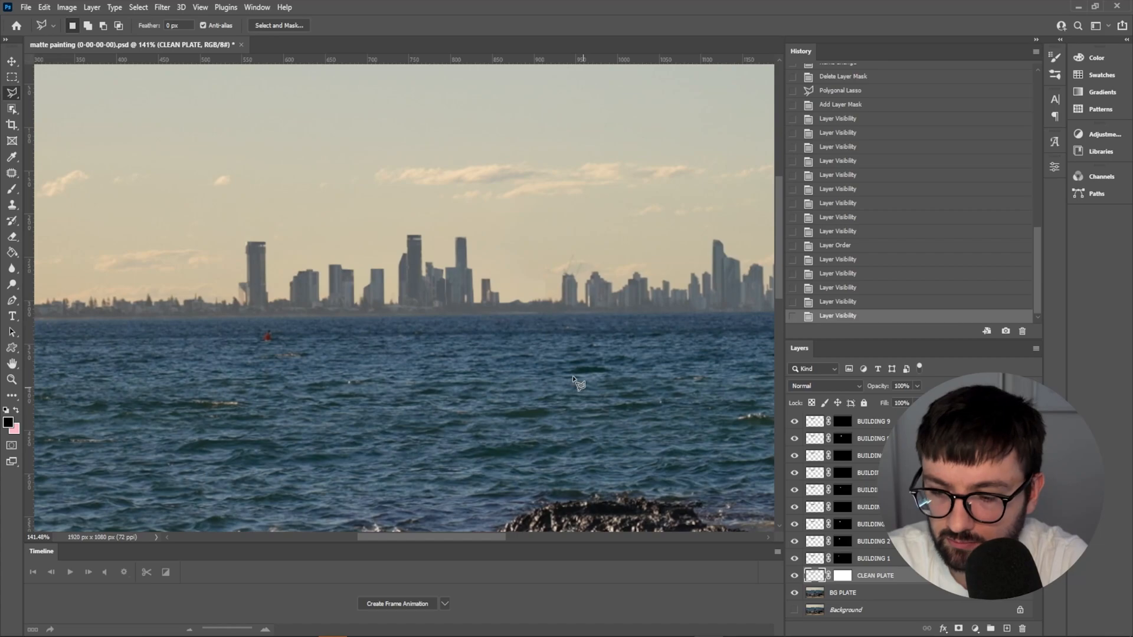
Hide all nine BUILDING layers, from BUILDING 9 down to BUILDING 1, leaving CLEAN PLATE and BG PLATE visible.
{"action": "scroll", "coordinate": [541, 357], "scroll_direction": "down", "scroll_amount": 2}
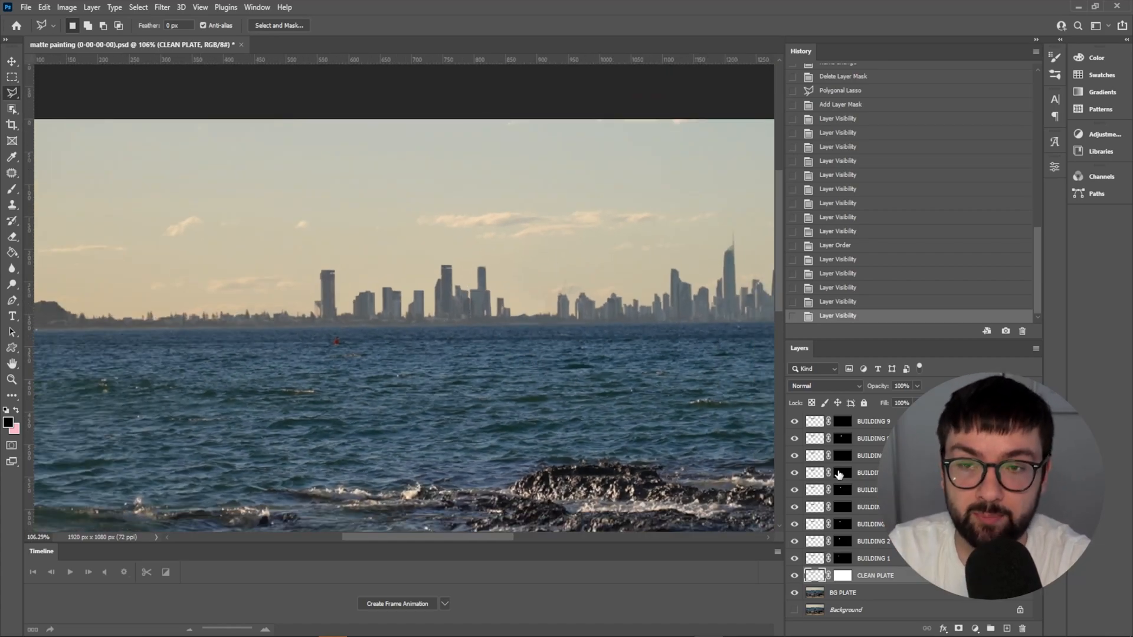
{"action": "left_click", "coordinate": [795, 421]}
{"action": "left_click", "coordinate": [794, 421]}
{"action": "left_click", "coordinate": [794, 421]}
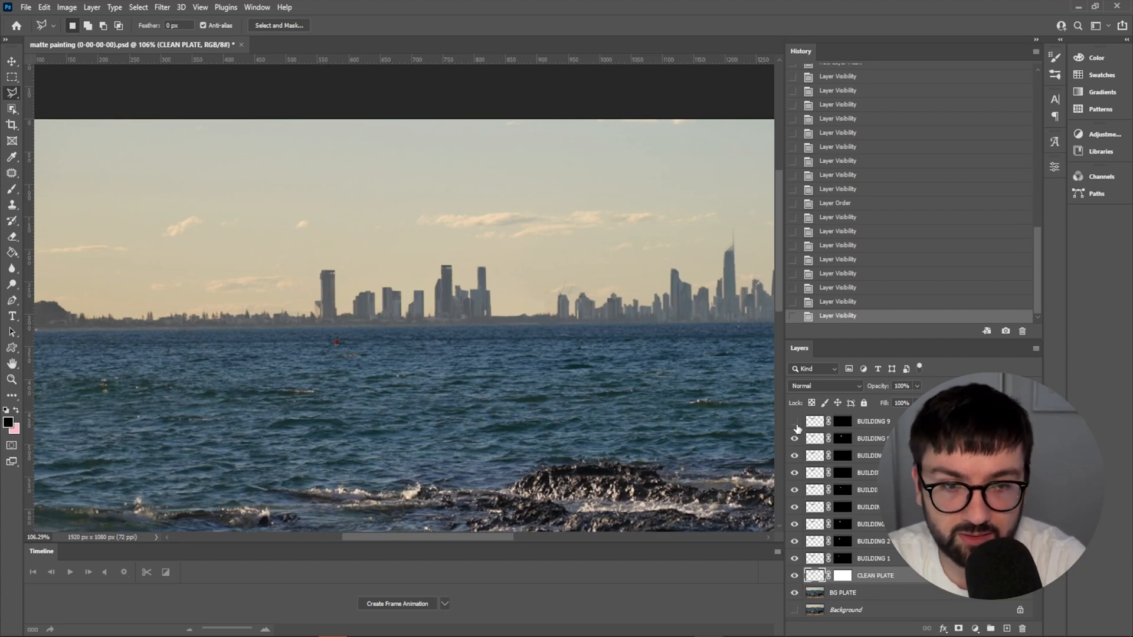
{"action": "left_click", "coordinate": [793, 439]}
{"action": "left_click", "coordinate": [794, 456]}
{"action": "left_click", "coordinate": [794, 473]}
{"action": "left_click", "coordinate": [794, 490]}
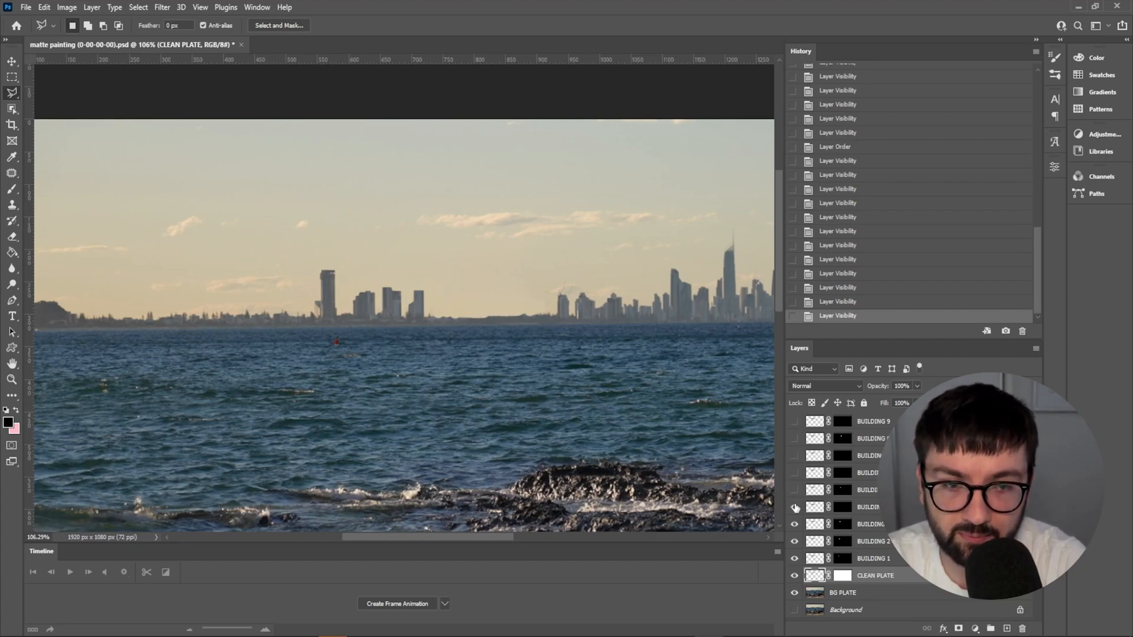
{"action": "left_click", "coordinate": [794, 507]}
{"action": "left_click", "coordinate": [795, 524]}
{"action": "left_click", "coordinate": [795, 541]}
{"action": "left_click", "coordinate": [794, 558]}
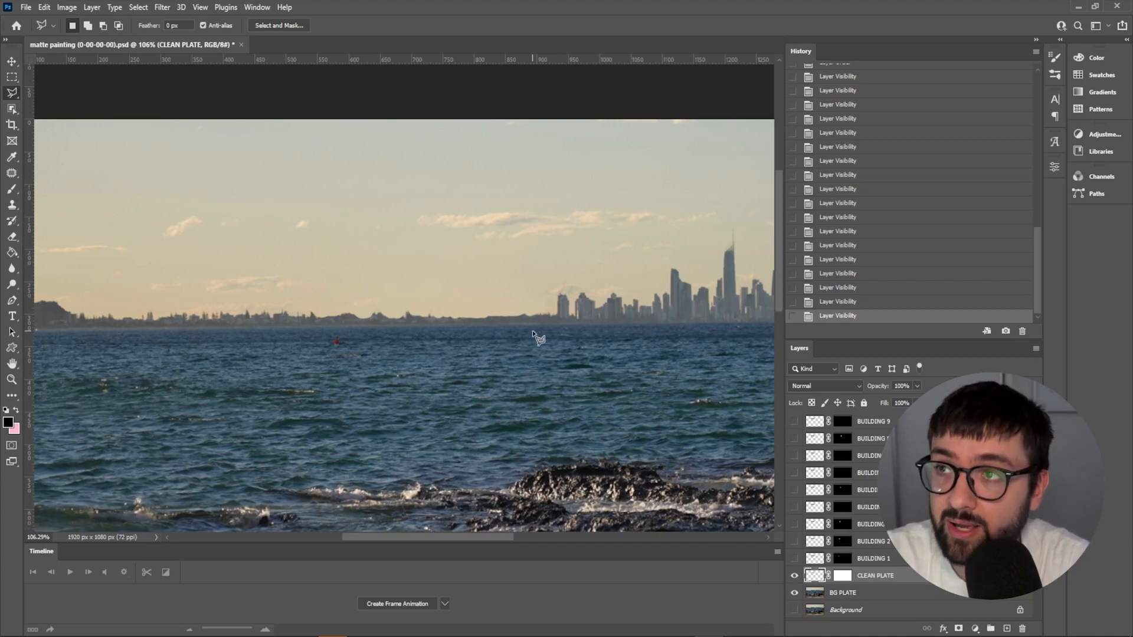
Save the matte painting PSD and look over the remaining skyline in the clean plate.
{"action": "key", "text": "ctrl+s"}
{"action": "left_click", "coordinate": [884, 256]}
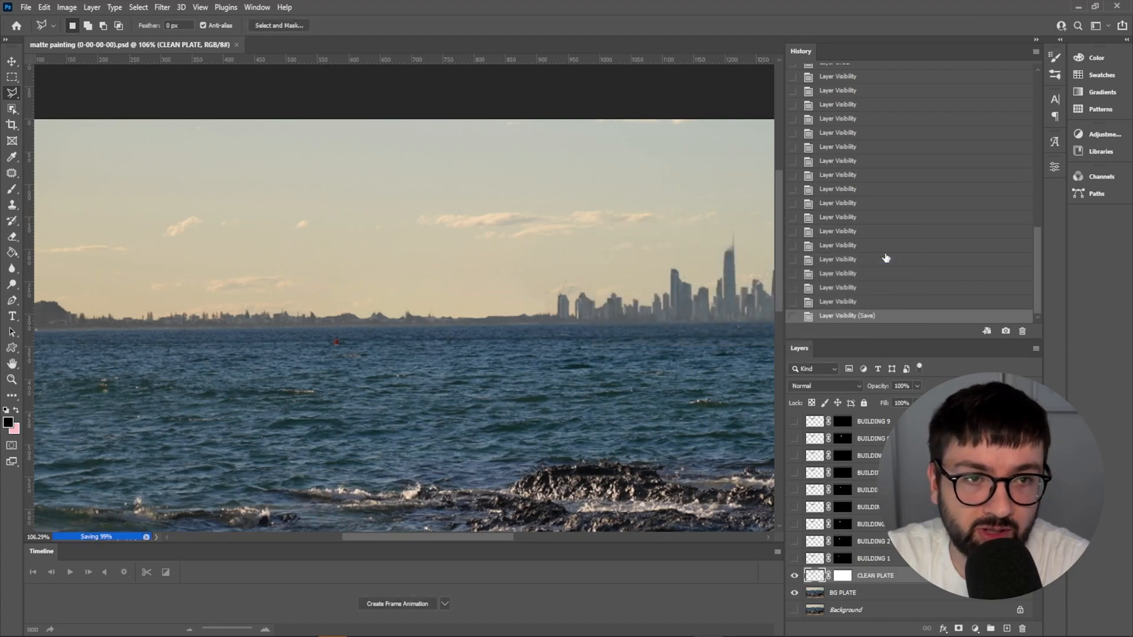
{"action": "left_click_drag", "start_coordinate": [663, 341], "coordinate": [357, 248]}
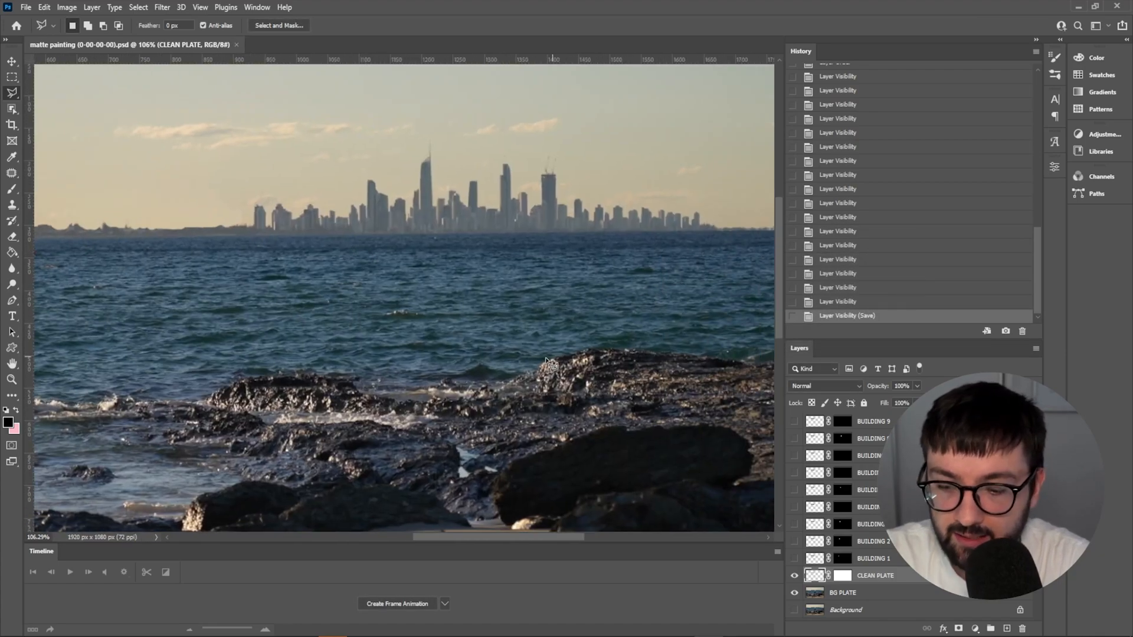
{"action": "scroll", "coordinate": [506, 356], "scroll_direction": "down", "scroll_amount": 3}
{"action": "left_click_drag", "start_coordinate": [423, 366], "coordinate": [465, 304]}
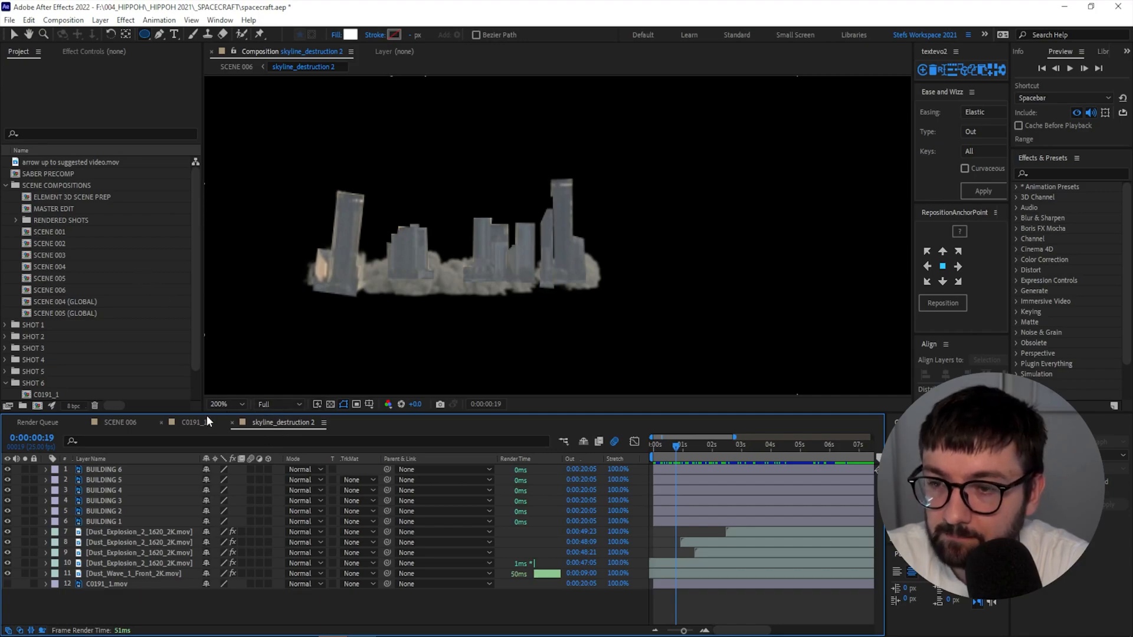
Switch to After Effects and, with composition C0191_1 open, import the matte painting PSD into SHOT 6 as Composition - Retain Layer Sizes.
{"action": "left_click", "coordinate": [194, 422]}
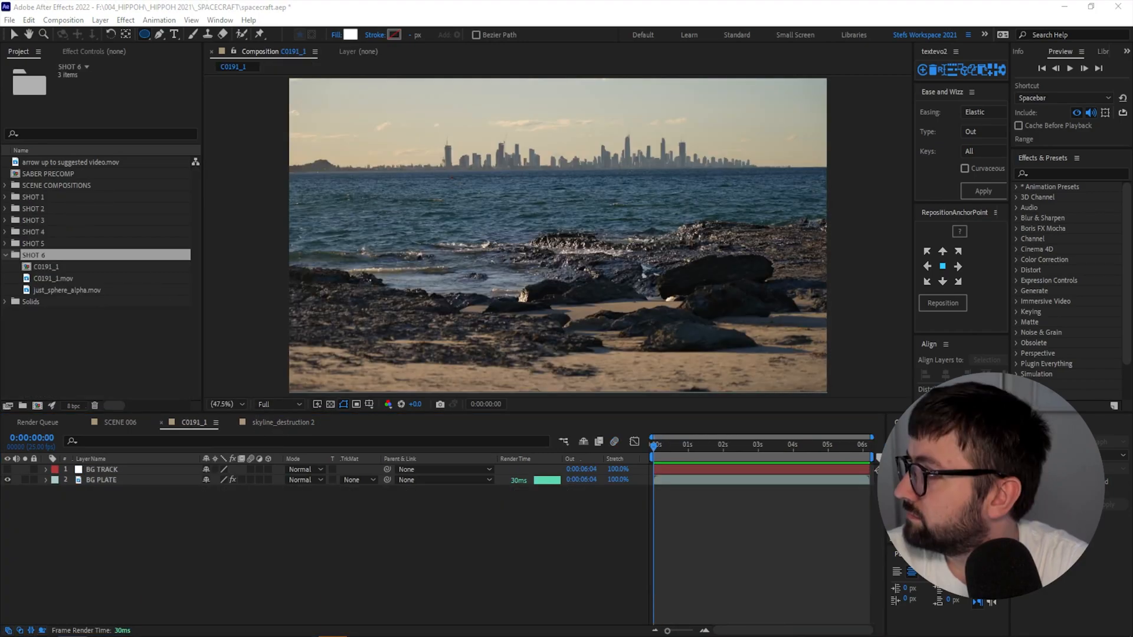
{"action": "mouse_move", "coordinate": [213, 531]}
{"action": "left_mouse_down"}
{"action": "mouse_move", "coordinate": [207, 248]}
{"action": "mouse_move", "coordinate": [36, 260]}
{"action": "left_mouse_up"}
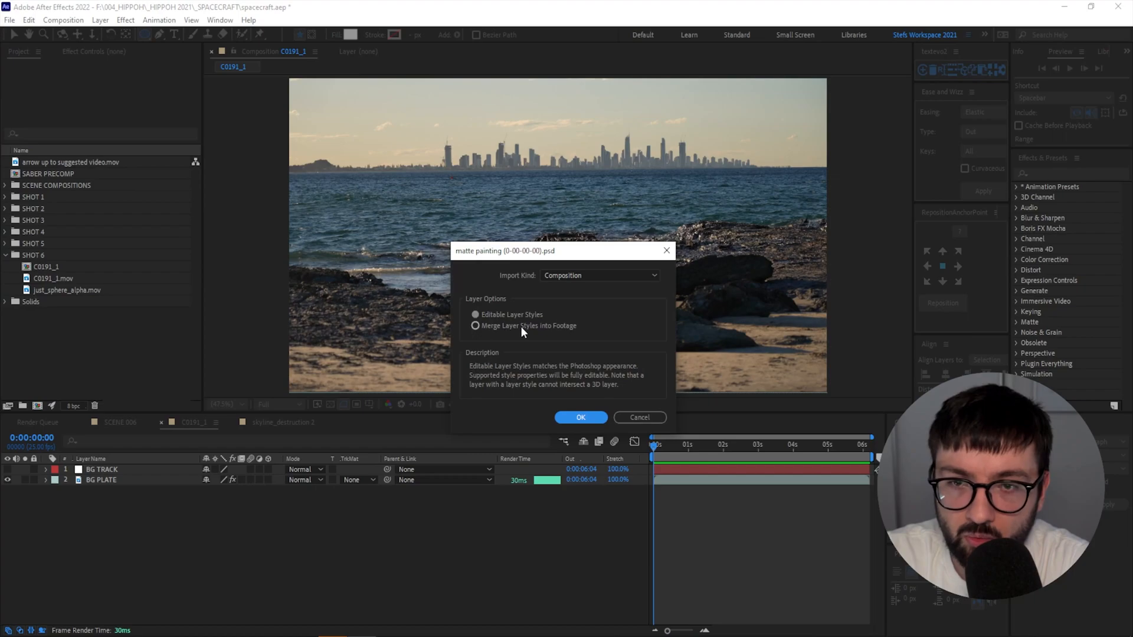
{"action": "left_click", "coordinate": [586, 275]}
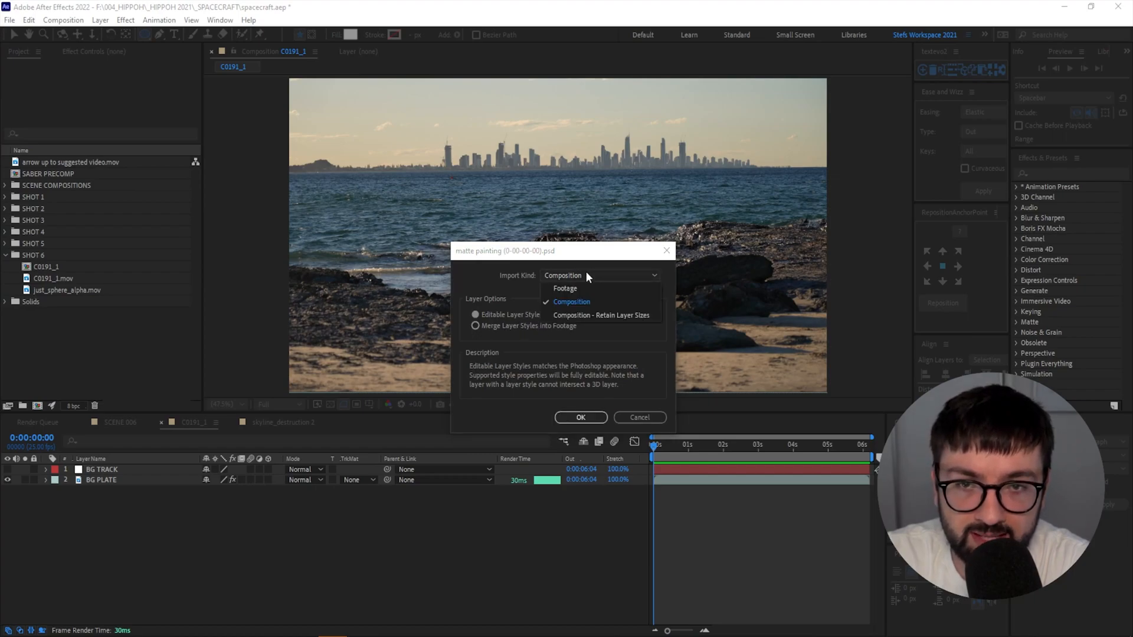
{"action": "left_click", "coordinate": [584, 315]}
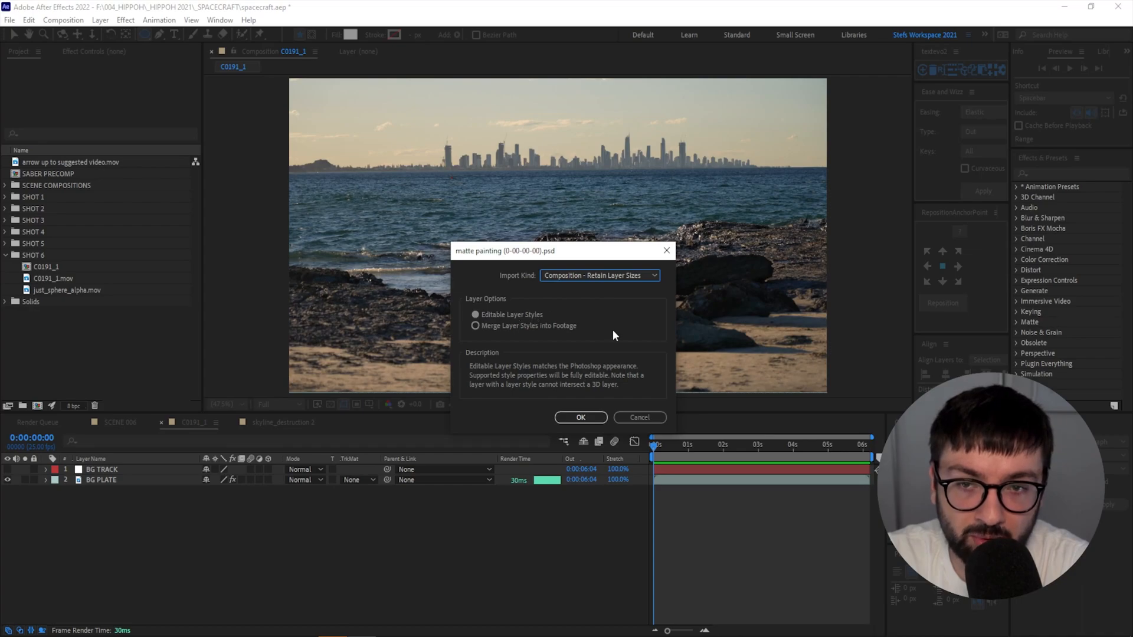
{"action": "left_click", "coordinate": [581, 417]}
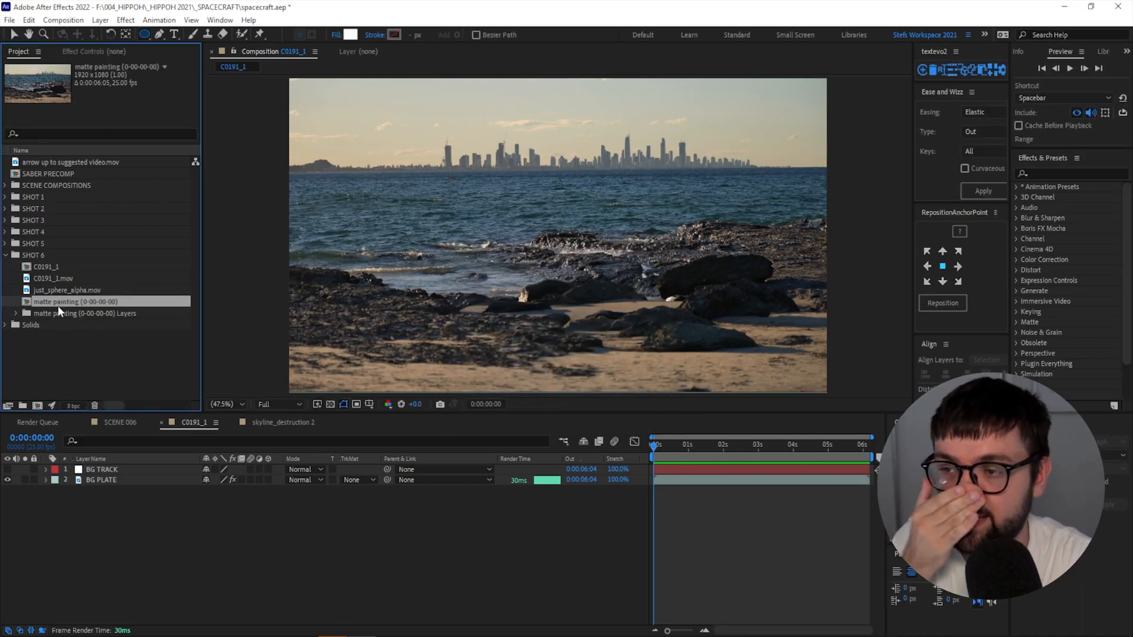
Place the matte painting (0-00-00-00) composition in C0191_1 between the BG TRACK and BG PLATE layers.
{"action": "double_click", "coordinate": [65, 300]}
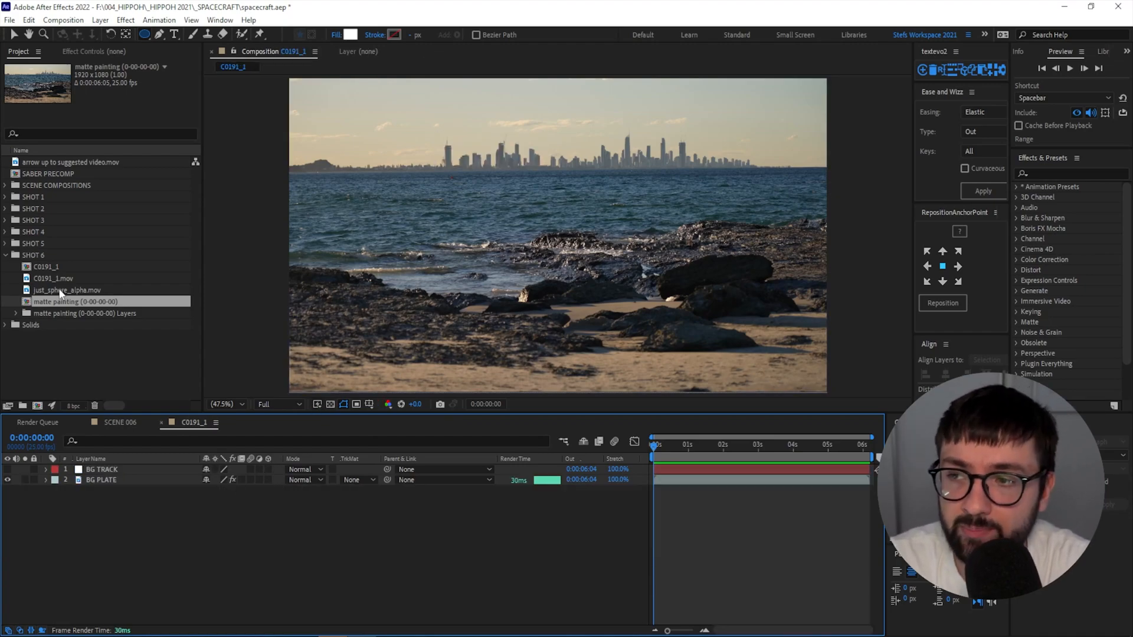
{"action": "left_click_drag", "start_coordinate": [48, 302], "coordinate": [102, 479]}
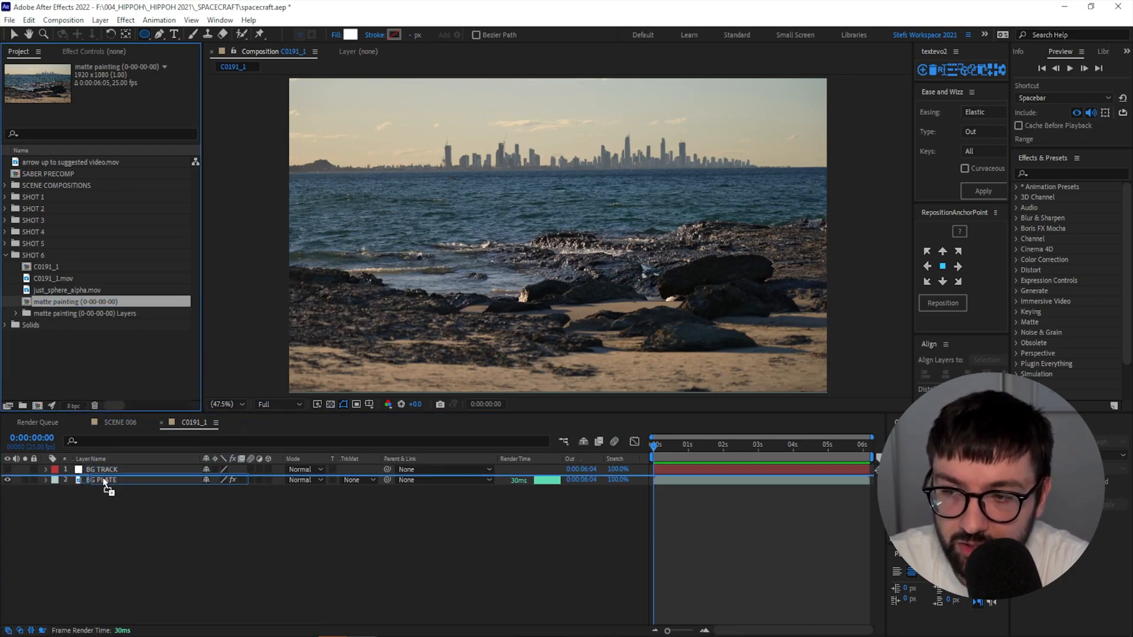
{"action": "left_click", "coordinate": [115, 519]}
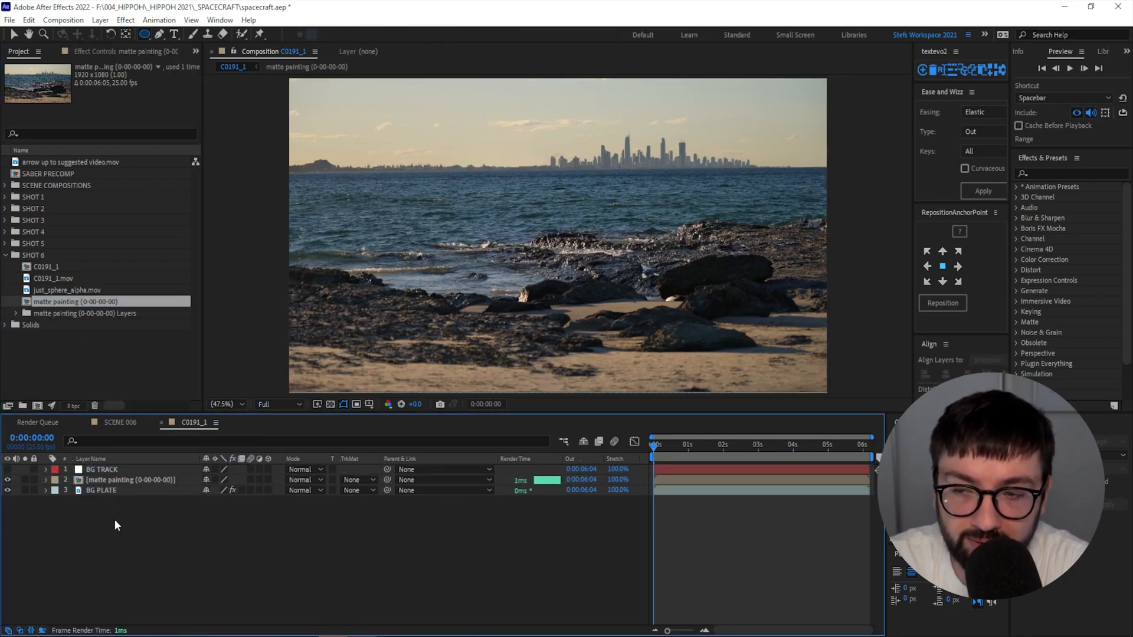
Parent the matte painting layer to the BG TRACK null at the first frame.
{"action": "left_click", "coordinate": [111, 480]}
{"action": "mouse_move", "coordinate": [660, 447]}
{"action": "left_mouse_down"}
{"action": "mouse_move", "coordinate": [673, 447]}
{"action": "mouse_move", "coordinate": [639, 452]}
{"action": "mouse_move", "coordinate": [689, 463]}
{"action": "mouse_move", "coordinate": [624, 476]}
{"action": "left_mouse_up"}
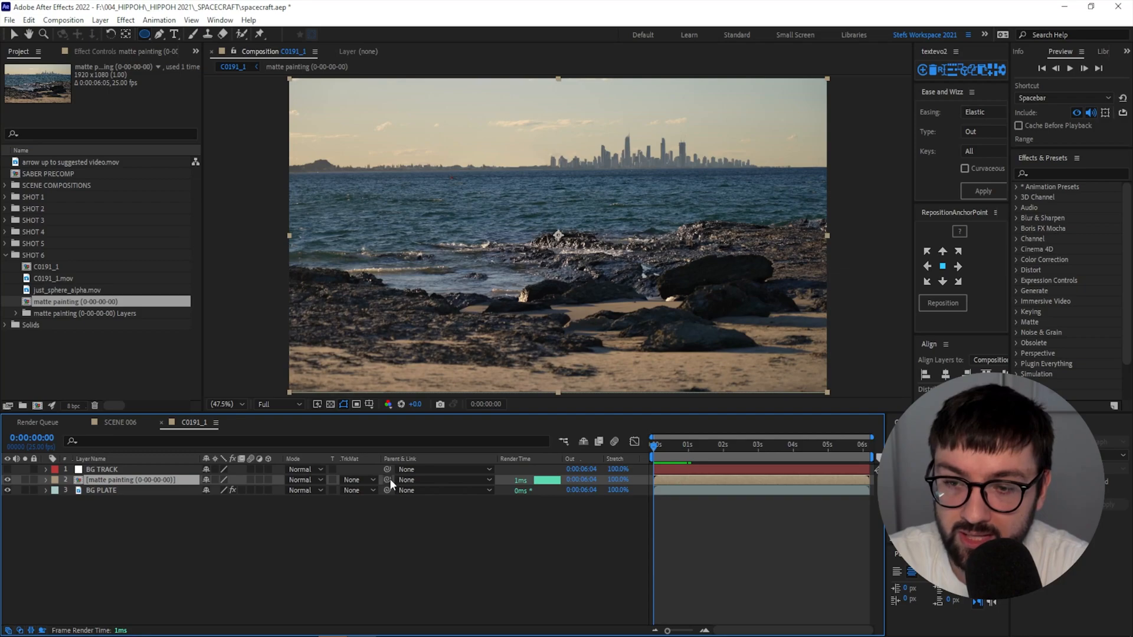
{"action": "left_click_drag", "start_coordinate": [387, 480], "coordinate": [112, 471]}
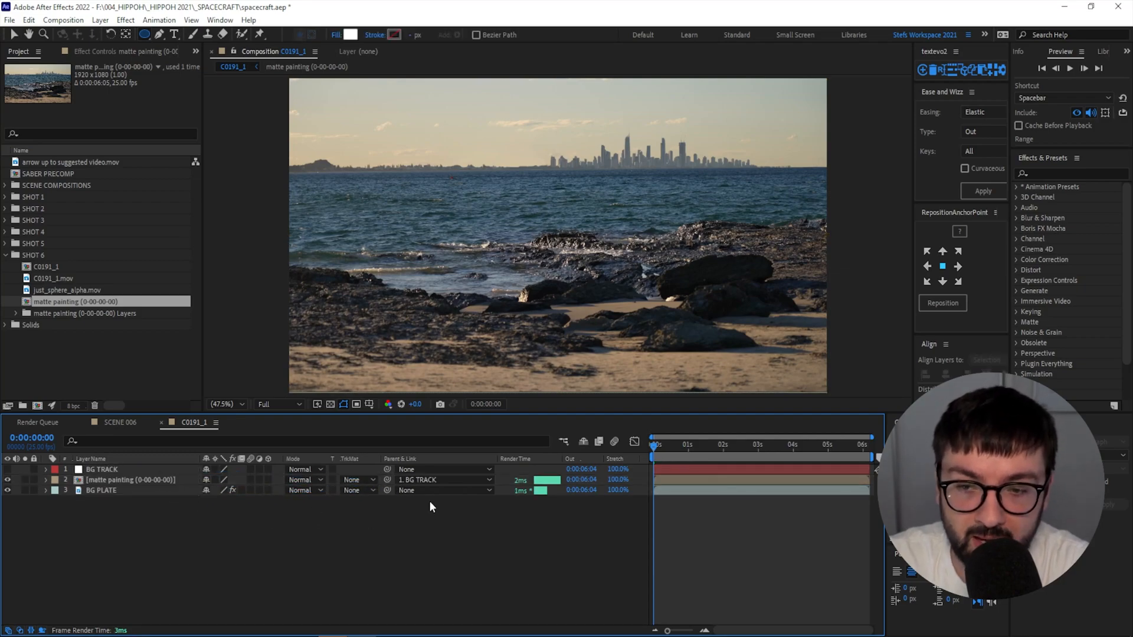
{"action": "left_click", "coordinate": [437, 480]}
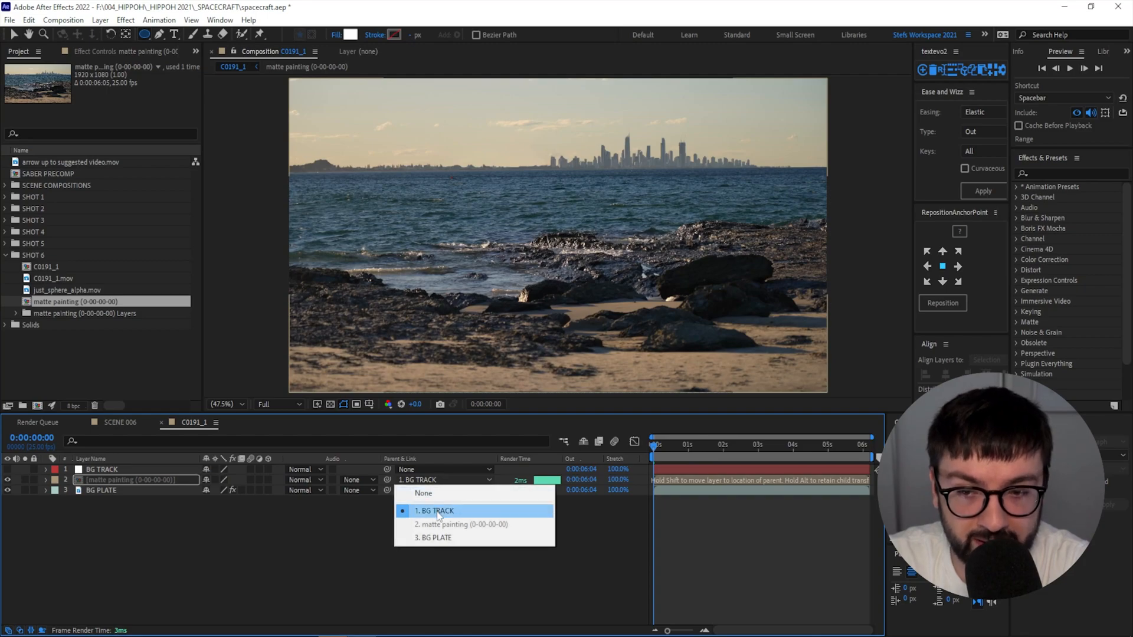
{"action": "left_click", "coordinate": [341, 547]}
Open the matte painting precomp, hide its BG PLATE layer and return to C0191_1.
{"action": "double_click", "coordinate": [117, 479]}
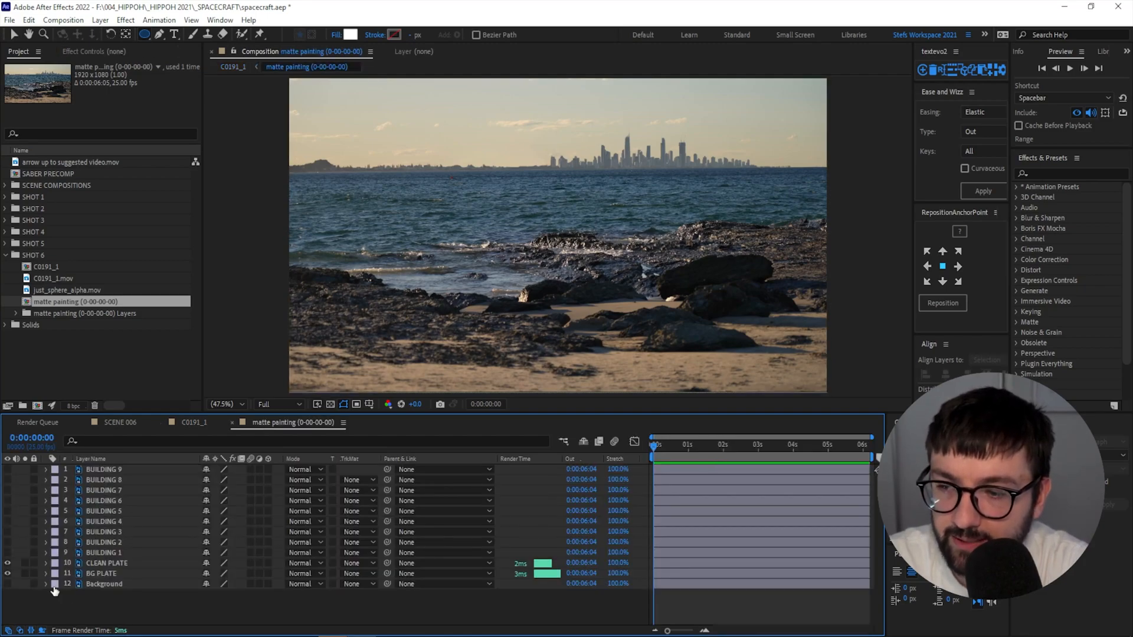
{"action": "left_click", "coordinate": [7, 574]}
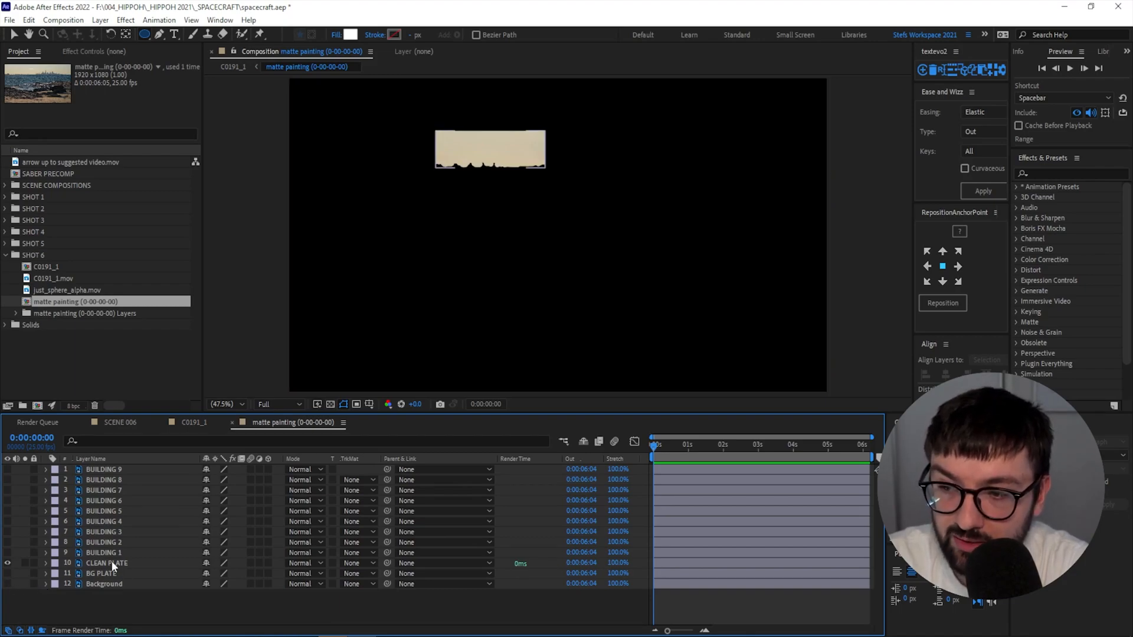
{"action": "left_click", "coordinate": [192, 422]}
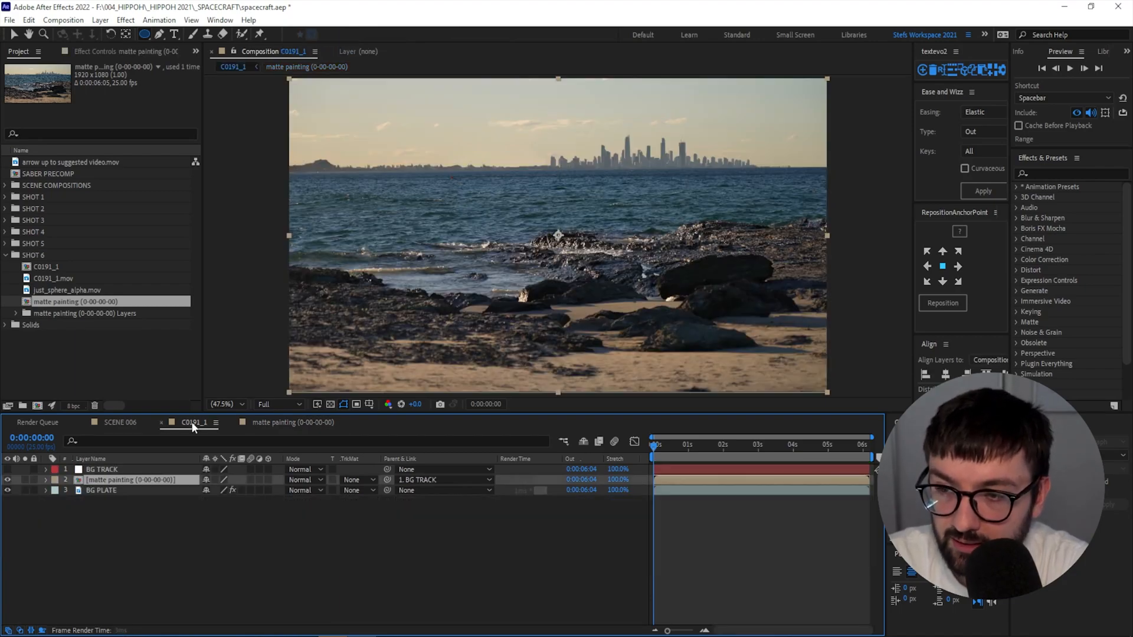
Preview C0191_1 and examine up close how the clean plate follows the tracked footage along the skyline.
{"action": "left_click", "coordinate": [335, 554]}
{"action": "key", "text": "space"}
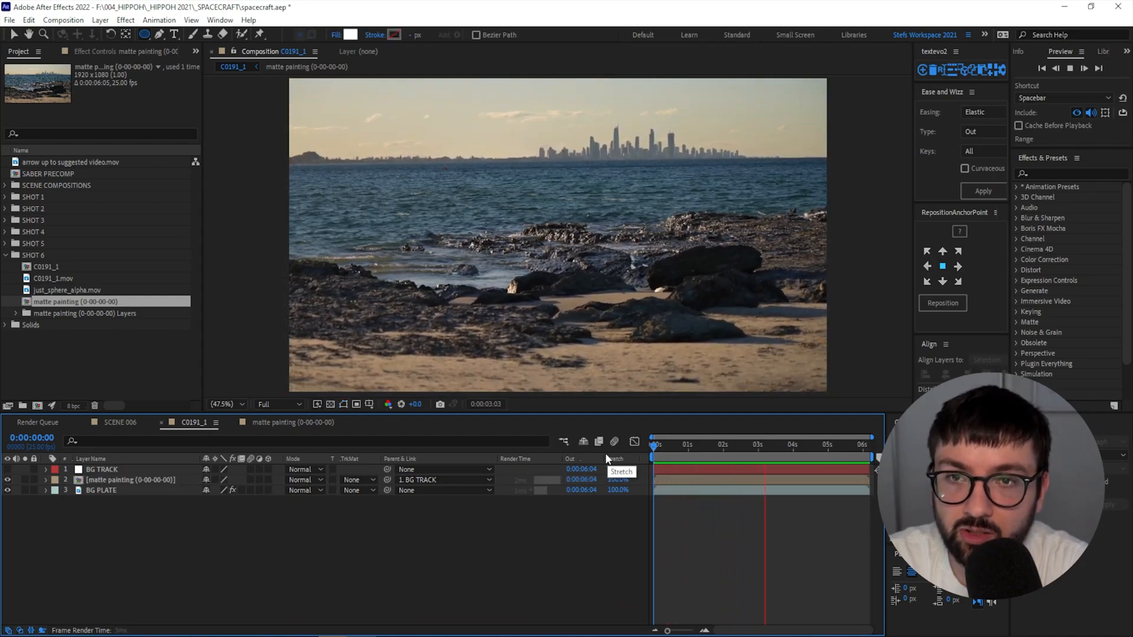
{"action": "key", "text": "space"}
{"action": "scroll", "coordinate": [511, 158], "scroll_direction": "up", "scroll_amount": 2}
{"action": "left_click_drag", "start_coordinate": [510, 156], "coordinate": [617, 340]}
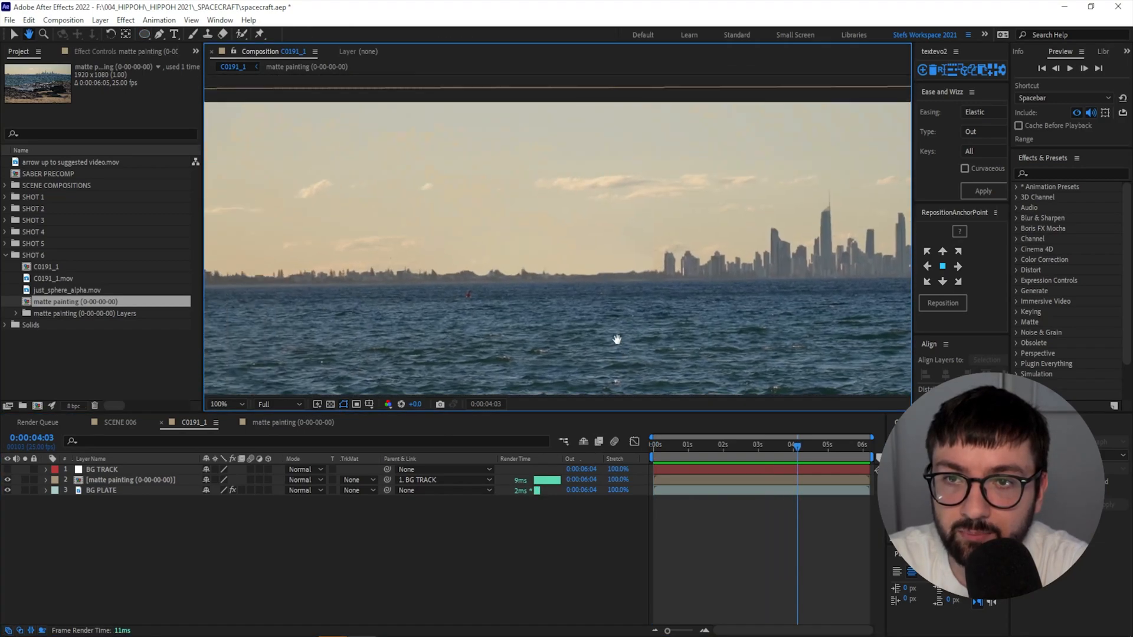
Preview C0191_1 close up and at full frame to check that the matte painting stays locked to the tracked footage.
{"action": "left_click_drag", "start_coordinate": [806, 444], "coordinate": [664, 452]}
{"action": "key", "text": "space"}
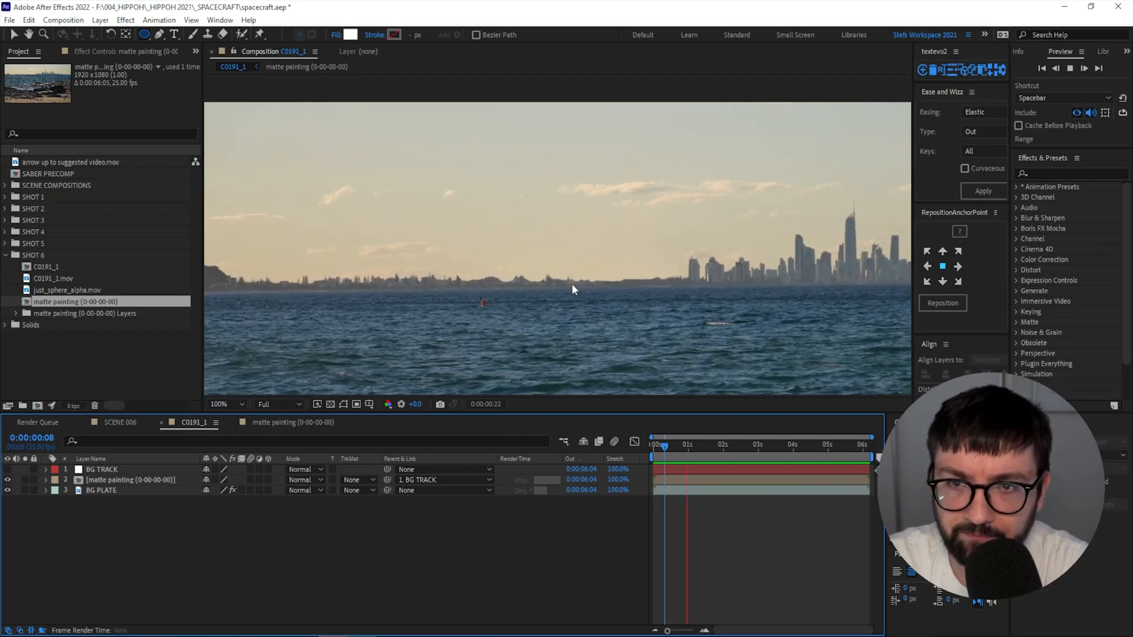
{"action": "key", "text": "space"}
{"action": "left_click", "coordinate": [226, 405]}
{"action": "left_click", "coordinate": [228, 414]}
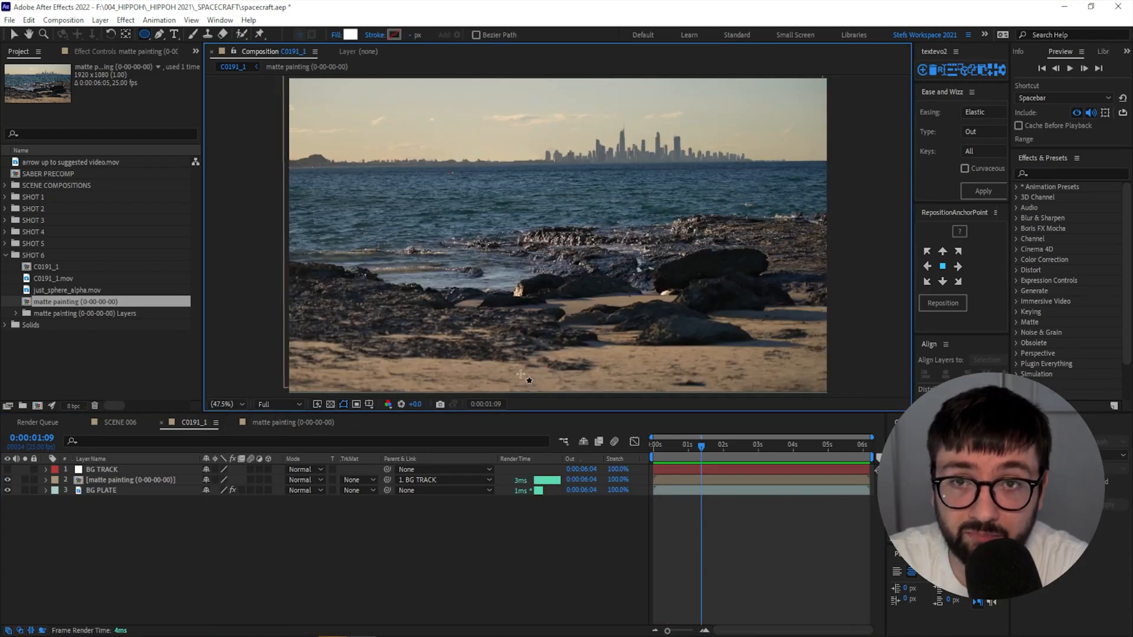
{"action": "key", "text": "space"}
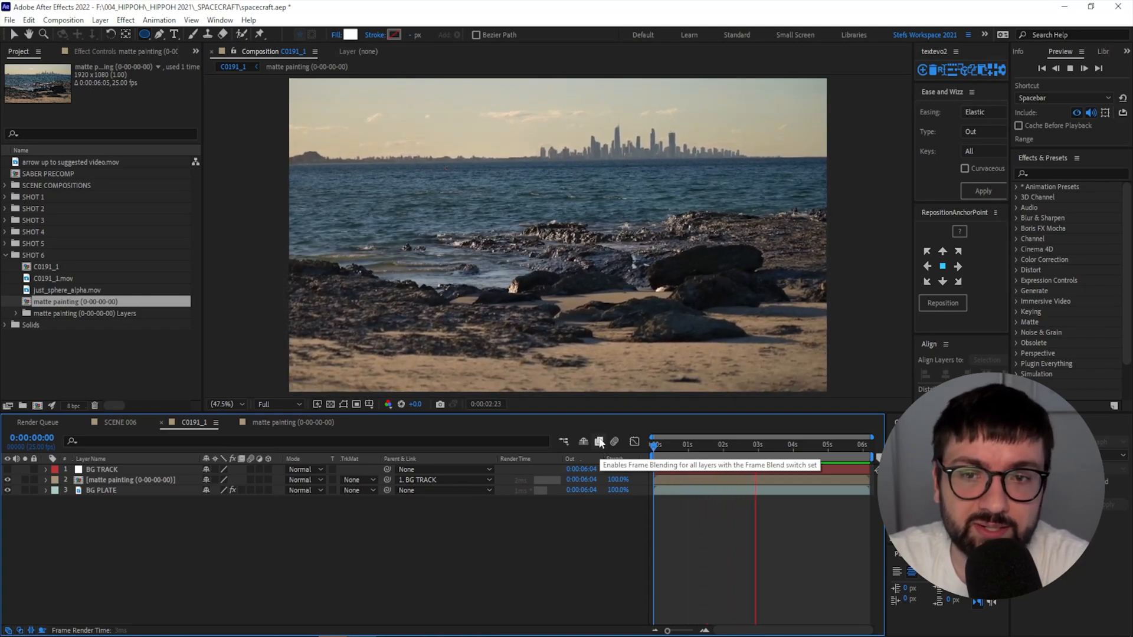
{"action": "key", "text": "space"}
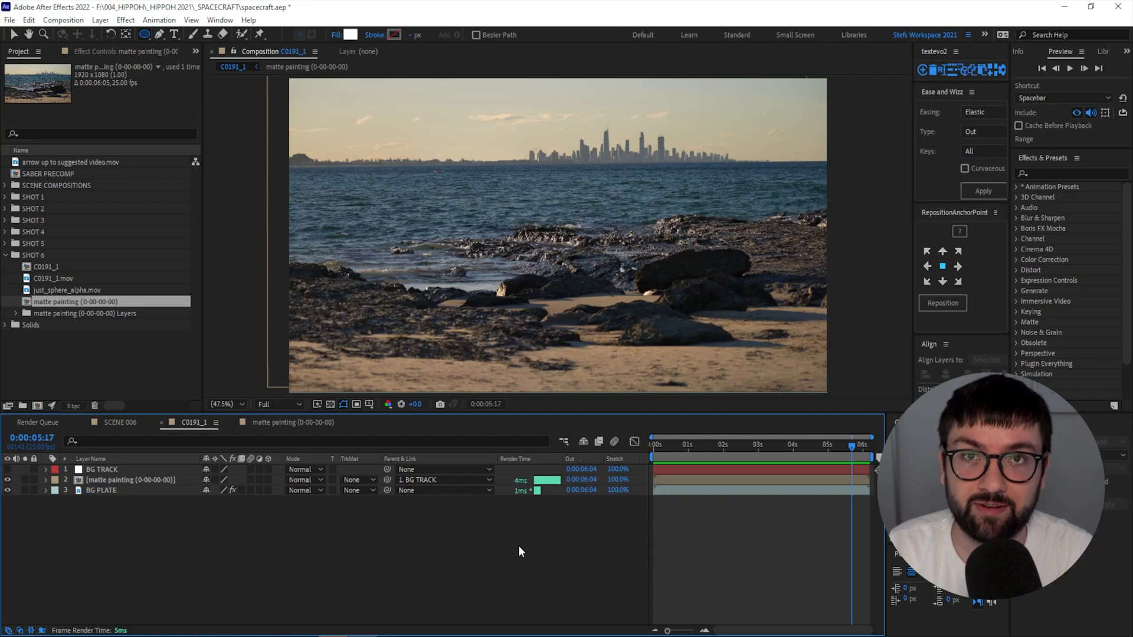
Open the matte painting precomp and make all nine layers from BUILDING 1 to BUILDING 9 visible.
{"action": "left_click", "coordinate": [293, 423]}
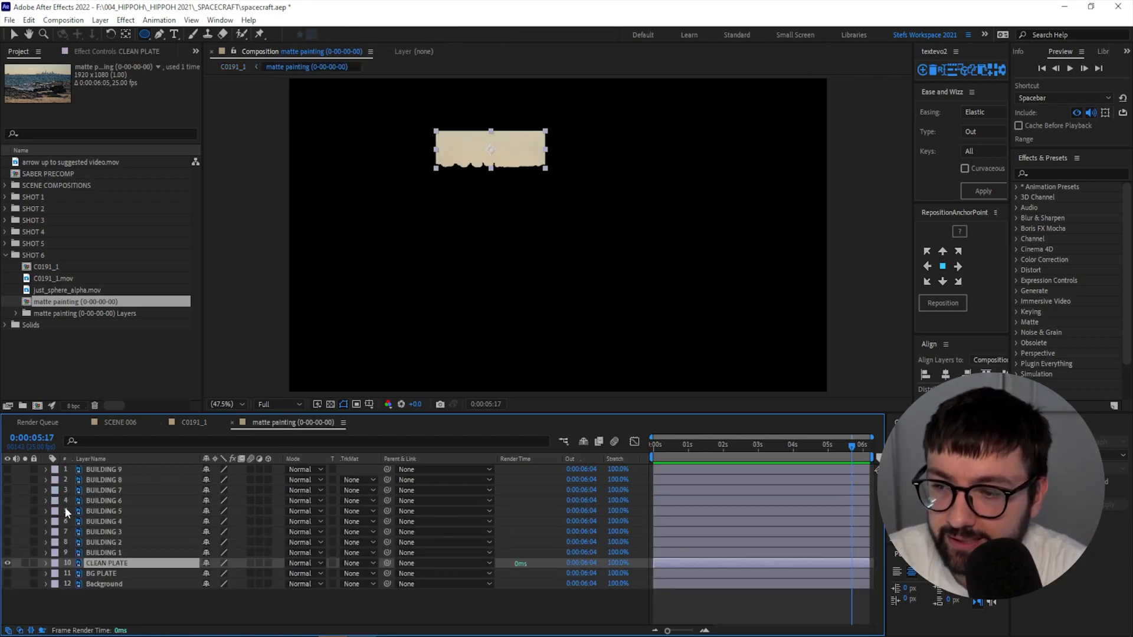
{"action": "left_click_drag", "start_coordinate": [8, 558], "coordinate": [8, 470]}
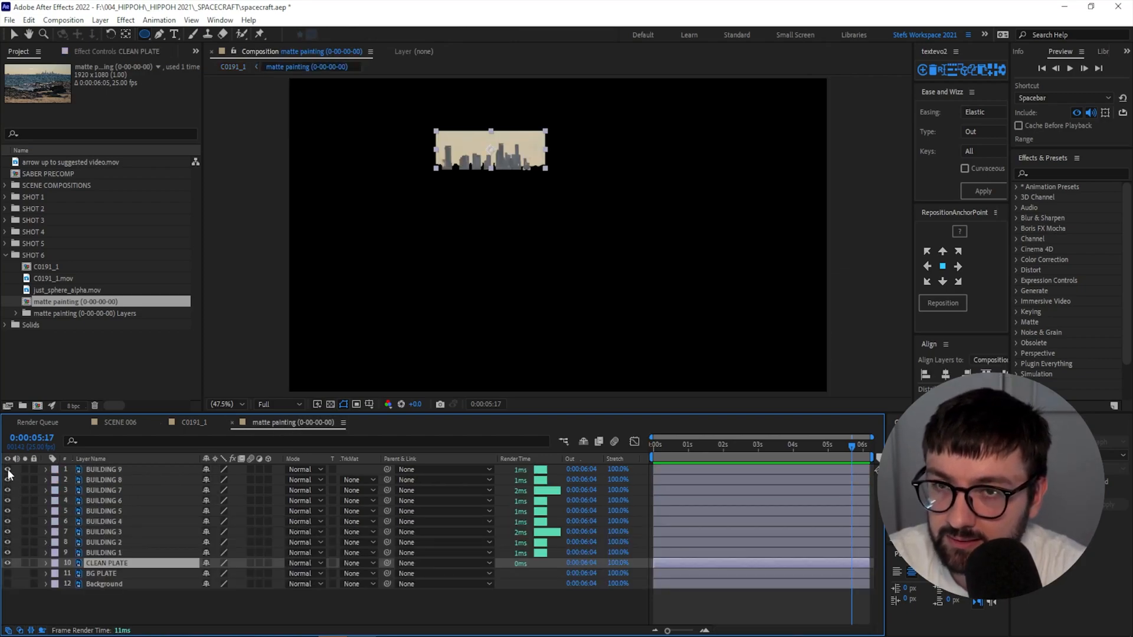
{"action": "scroll", "coordinate": [525, 141], "scroll_direction": "up", "scroll_amount": 4}
{"action": "left_click_drag", "start_coordinate": [427, 221], "coordinate": [464, 255]}
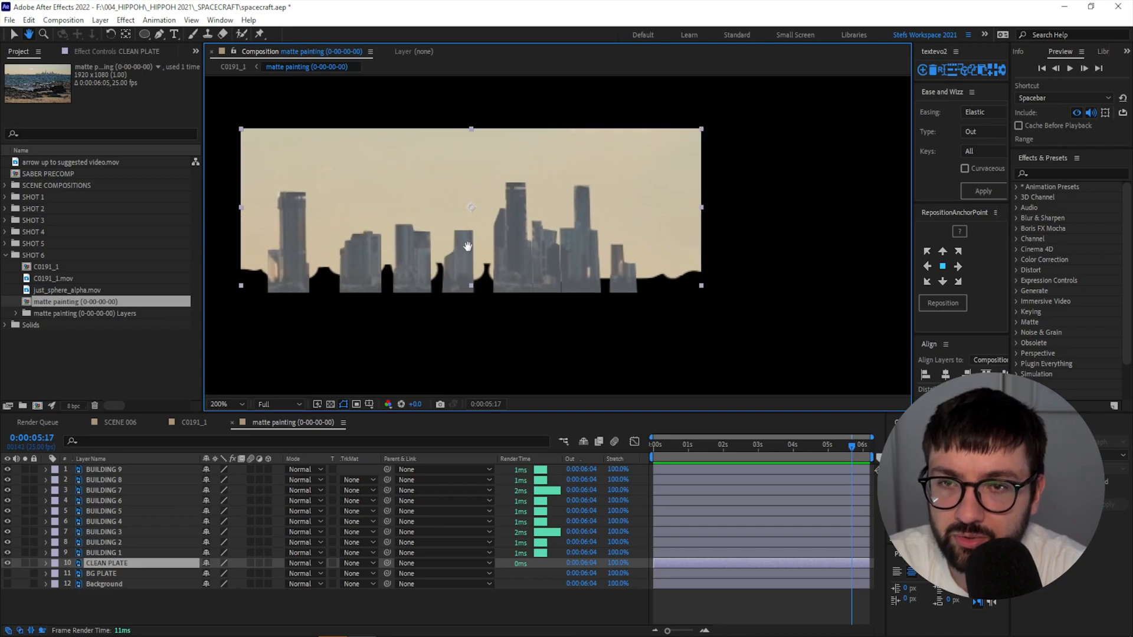
Move the anchor points of BUILDING 1, BUILDING 2, BUILDING 3 and BUILDING 4 to the base of each building.
{"action": "left_click", "coordinate": [100, 594]}
{"action": "left_click", "coordinate": [101, 553]}
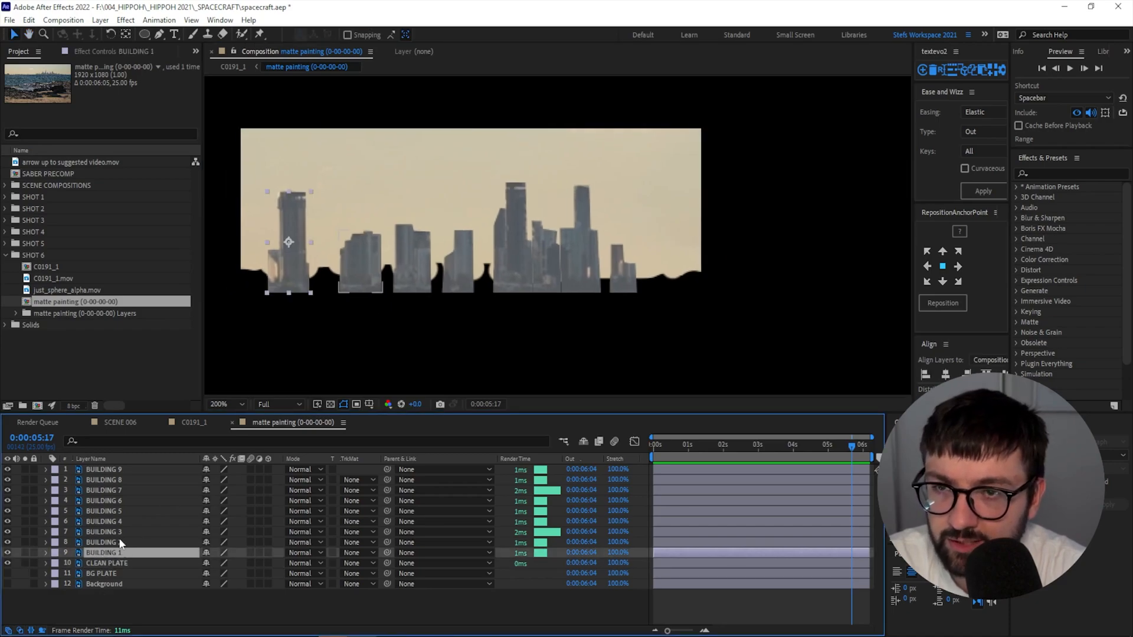
{"action": "left_click", "coordinate": [127, 37]}
{"action": "left_click_drag", "start_coordinate": [289, 242], "coordinate": [288, 292]}
{"action": "left_click", "coordinate": [348, 267]}
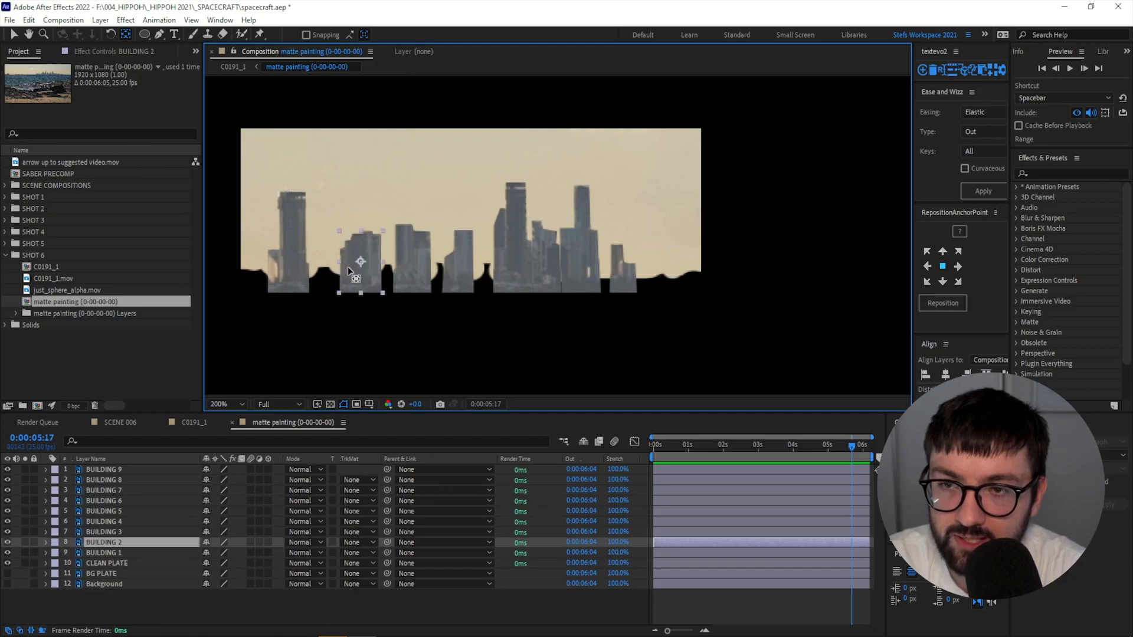
{"action": "left_click_drag", "start_coordinate": [360, 260], "coordinate": [360, 290]}
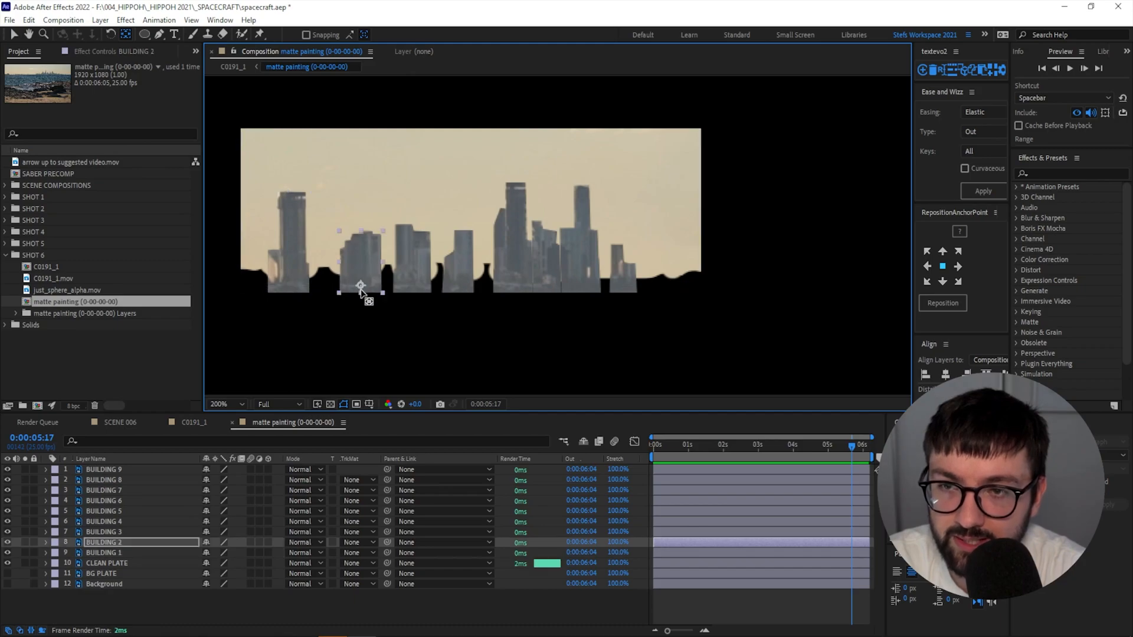
{"action": "left_click", "coordinate": [415, 275]}
{"action": "left_click_drag", "start_coordinate": [412, 261], "coordinate": [459, 299]}
{"action": "left_click", "coordinate": [467, 274]}
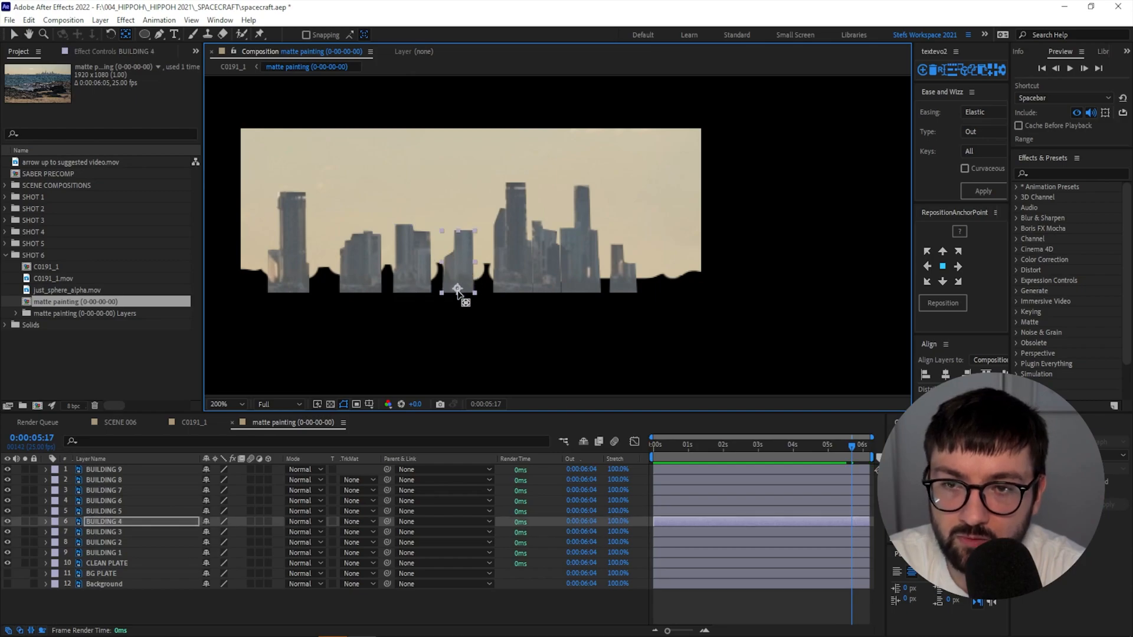
Move the anchor points of BUILDING 5 and BUILDING 6 down to the base of each building.
{"action": "left_click", "coordinate": [499, 264]}
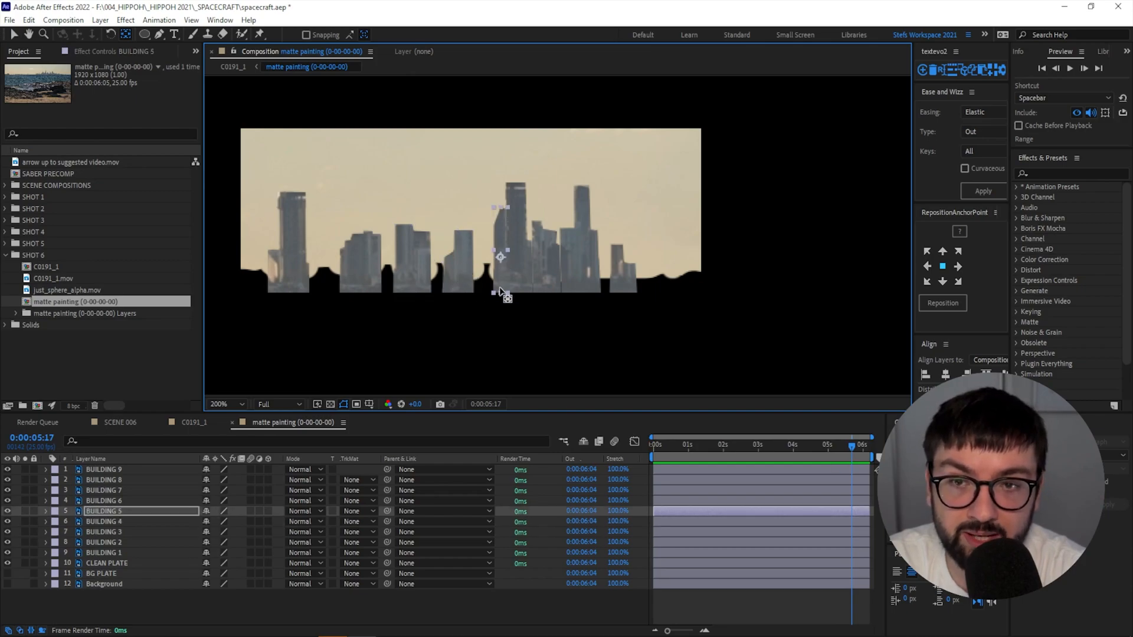
{"action": "left_click_drag", "start_coordinate": [497, 251], "coordinate": [500, 293]}
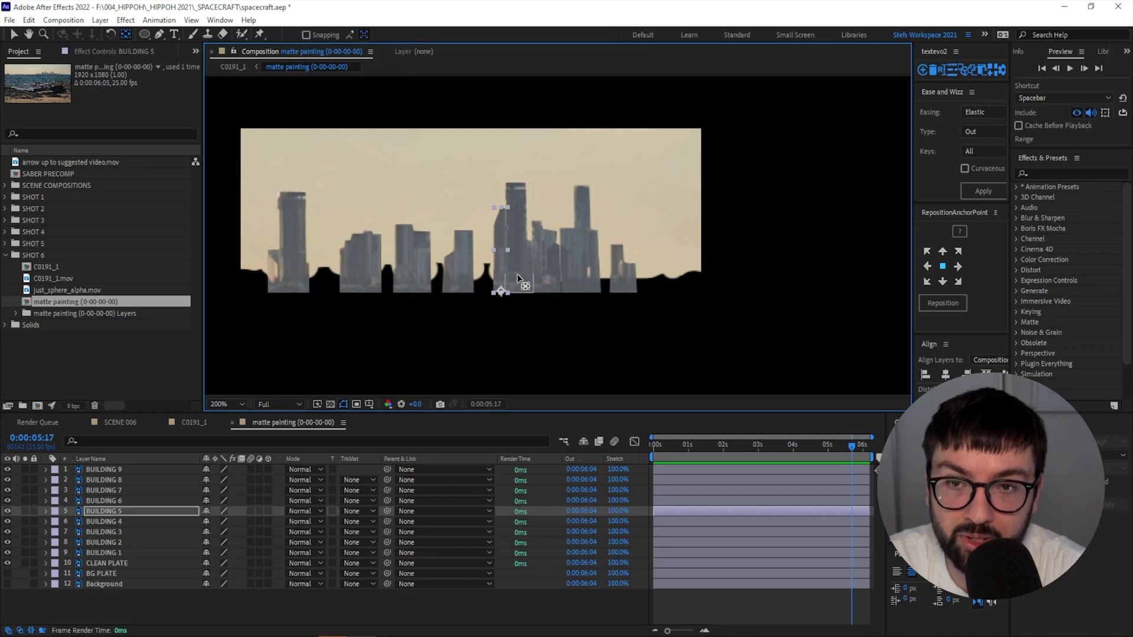
{"action": "left_click", "coordinate": [516, 239]}
{"action": "left_click_drag", "start_coordinate": [515, 238], "coordinate": [521, 287]}
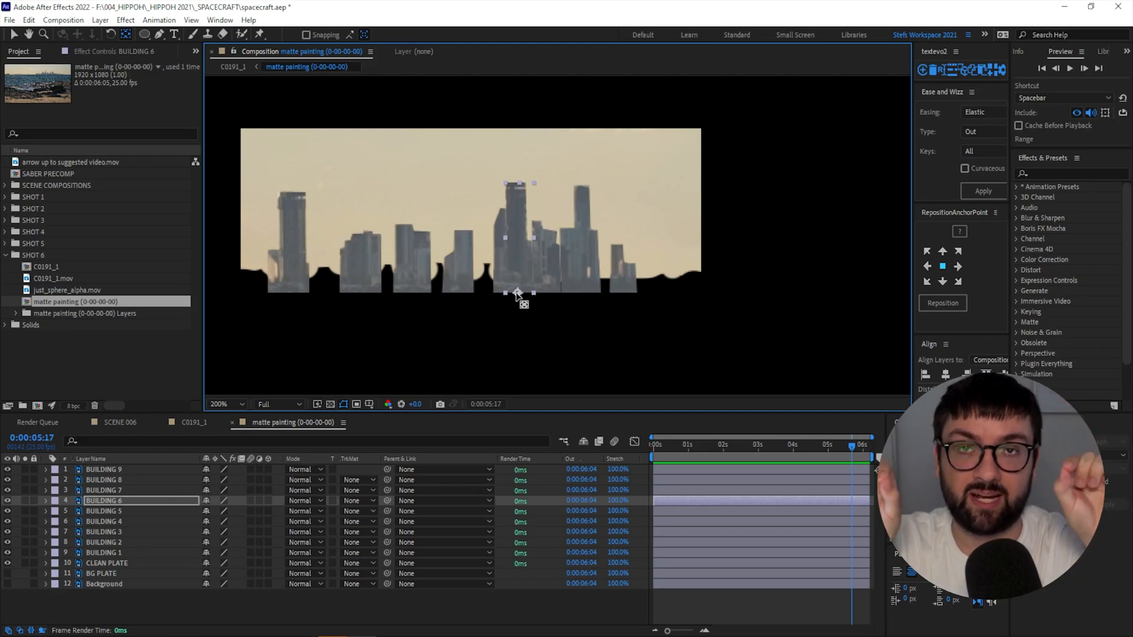
Try rotating BUILDING 7 to -19° about its central anchor point, and undo the rotation.
{"action": "left_click", "coordinate": [541, 264]}
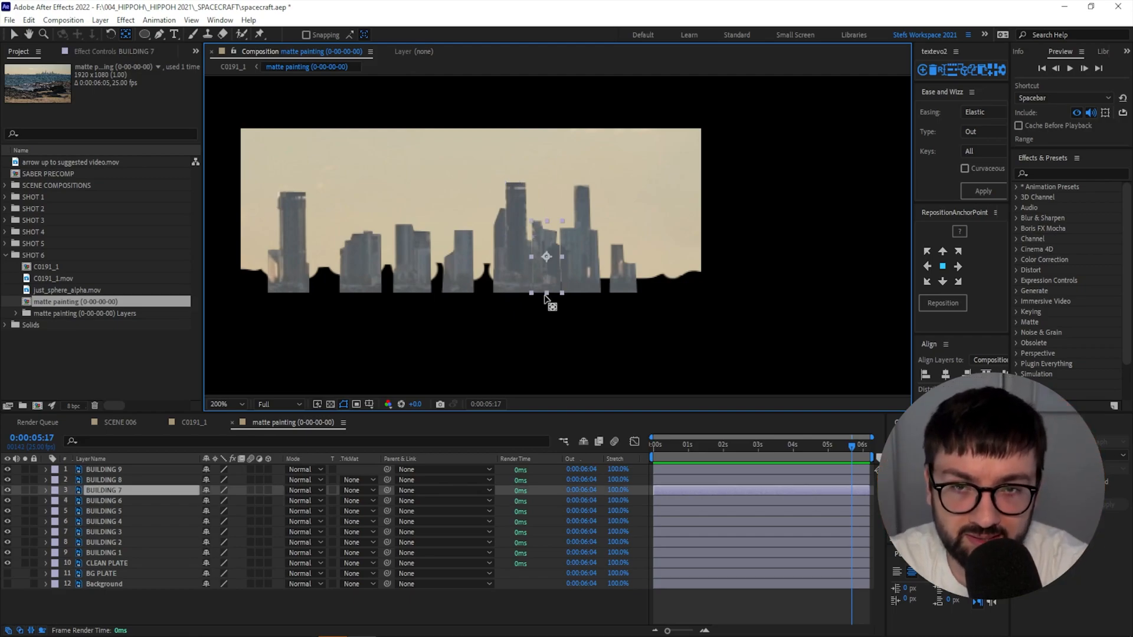
{"action": "key", "text": "r"}
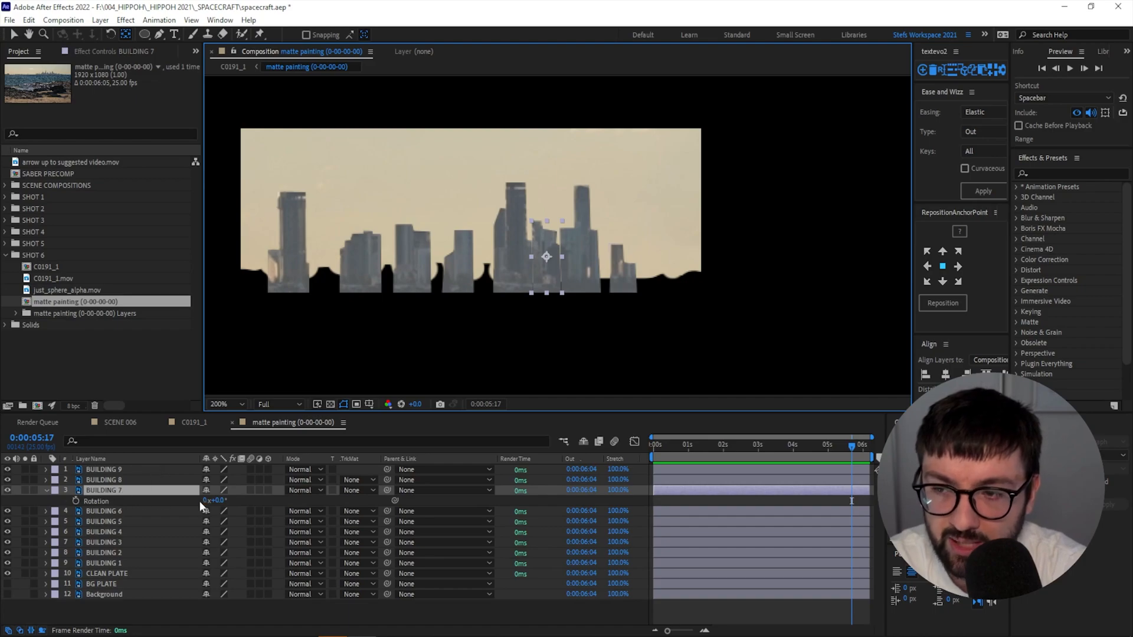
{"action": "left_click_drag", "start_coordinate": [220, 504], "coordinate": [212, 501]}
{"action": "key", "text": "ctrl+z"}
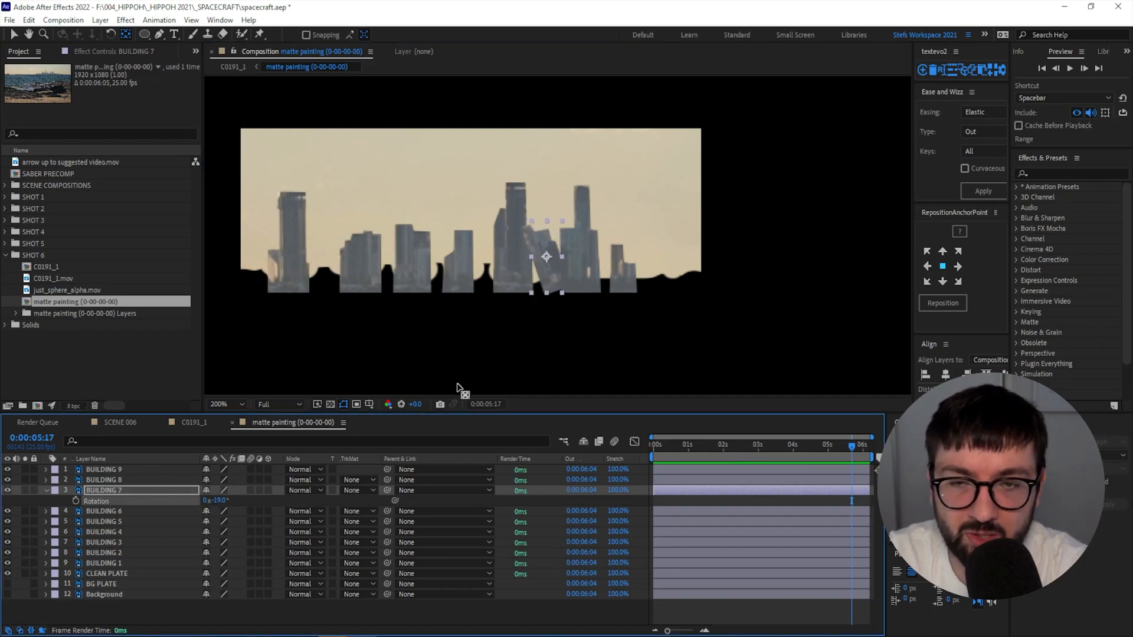
Move the anchor points of BUILDING 7, BUILDING 8 and BUILDING 9 to their bases, testing BUILDING 7's rotation about its base.
{"action": "left_click_drag", "start_coordinate": [545, 256], "coordinate": [545, 291]}
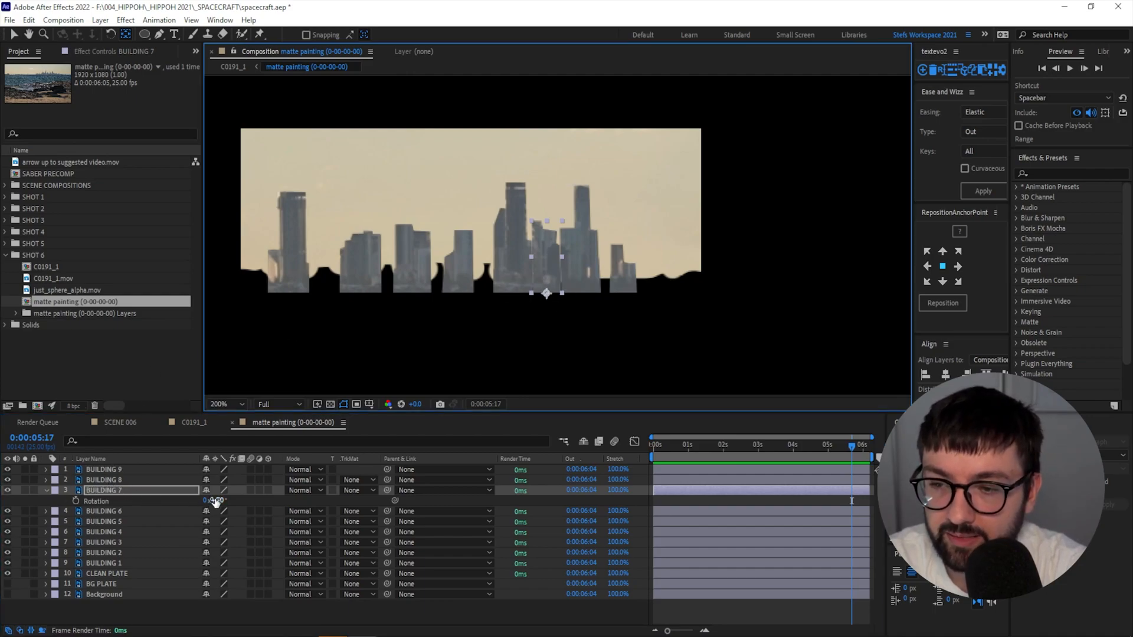
{"action": "left_click_drag", "start_coordinate": [216, 502], "coordinate": [224, 505]}
{"action": "left_click_drag", "start_coordinate": [581, 242], "coordinate": [623, 291]}
{"action": "left_click", "coordinate": [613, 278]}
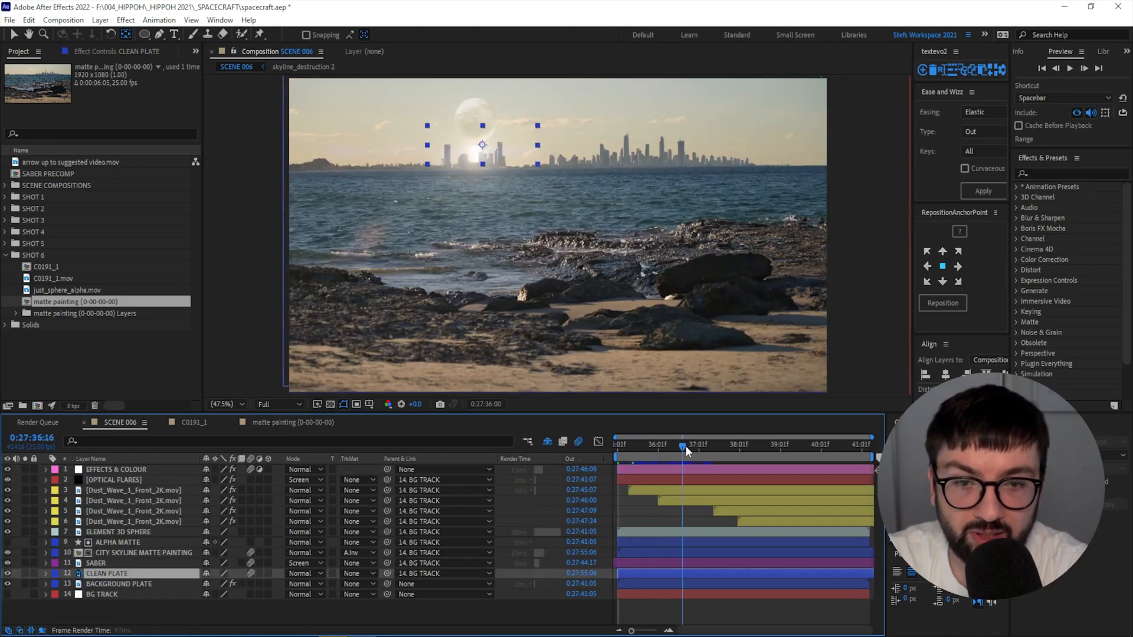
Play back the finished SCENE 006 composition to examine how the skyline buildings are destroyed under the spacecraft.
{"action": "left_click", "coordinate": [699, 621]}
{"action": "key", "text": "space"}
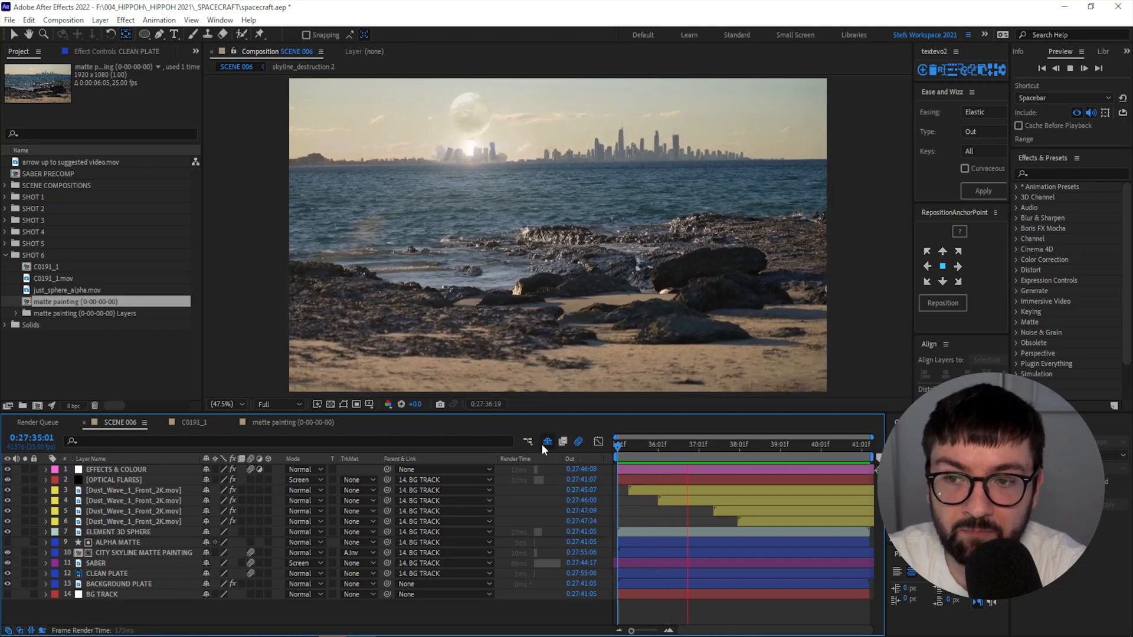
{"action": "key", "text": "space"}
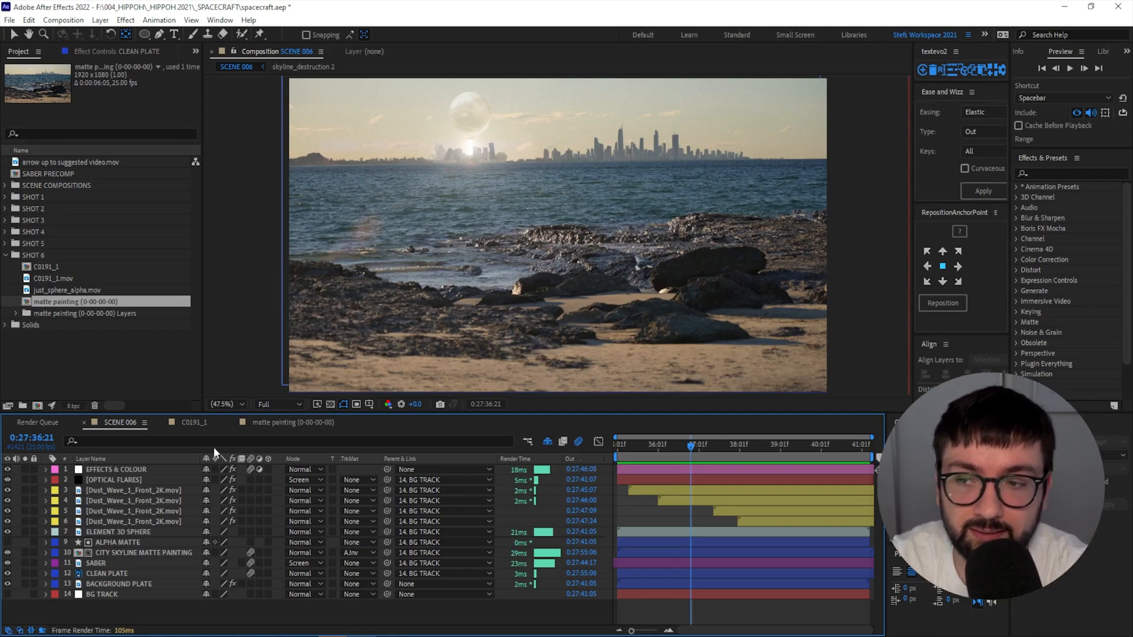
Return to C0191_1 and parent the OPTICAL FLARES, ELEMENT 3D SPHERE and SABER layers to BG TRACK.
{"action": "left_click", "coordinate": [197, 423]}
{"action": "key", "text": "v"}
{"action": "left_click", "coordinate": [113, 470]}
{"action": "left_click", "coordinate": [103, 490], "text": "shift"}
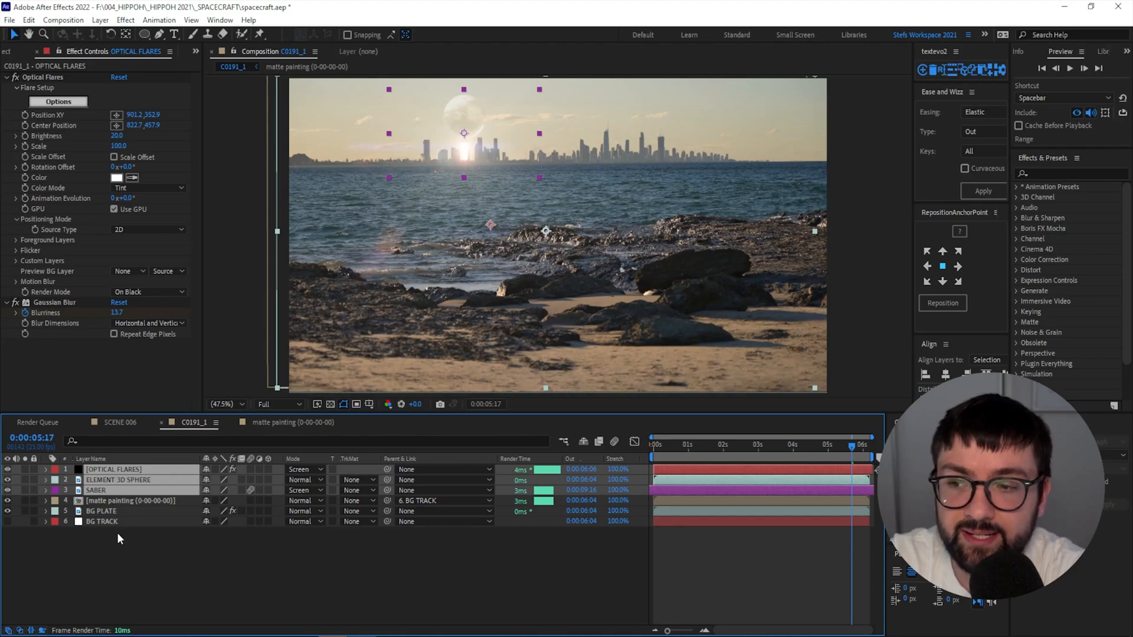
{"action": "left_click", "coordinate": [444, 471]}
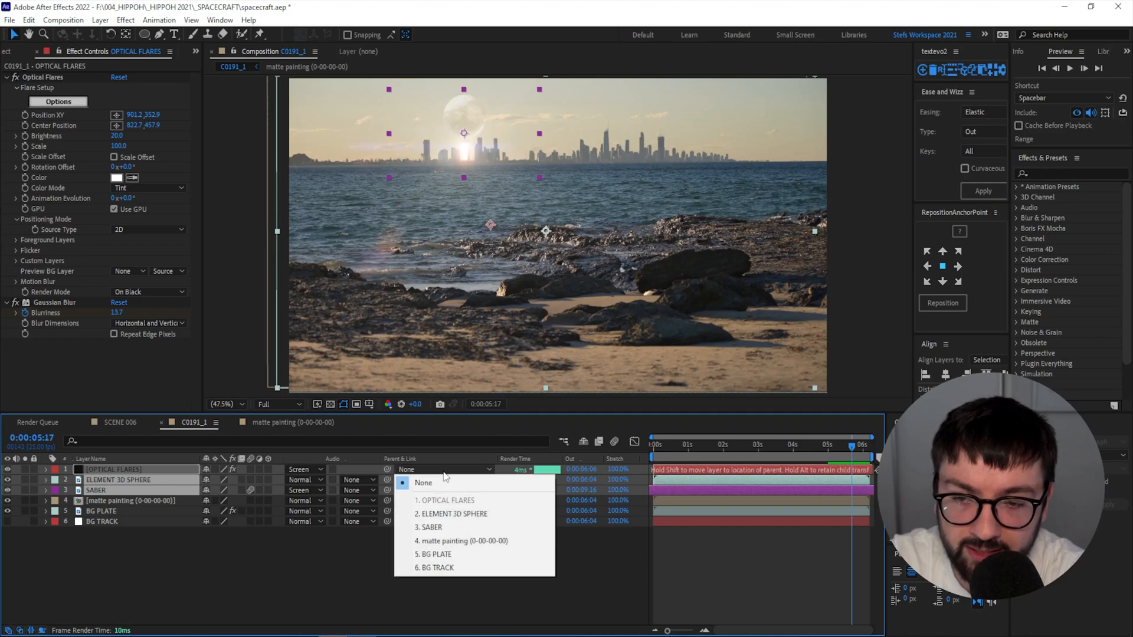
{"action": "left_click", "coordinate": [438, 568]}
{"action": "left_click", "coordinate": [417, 572]}
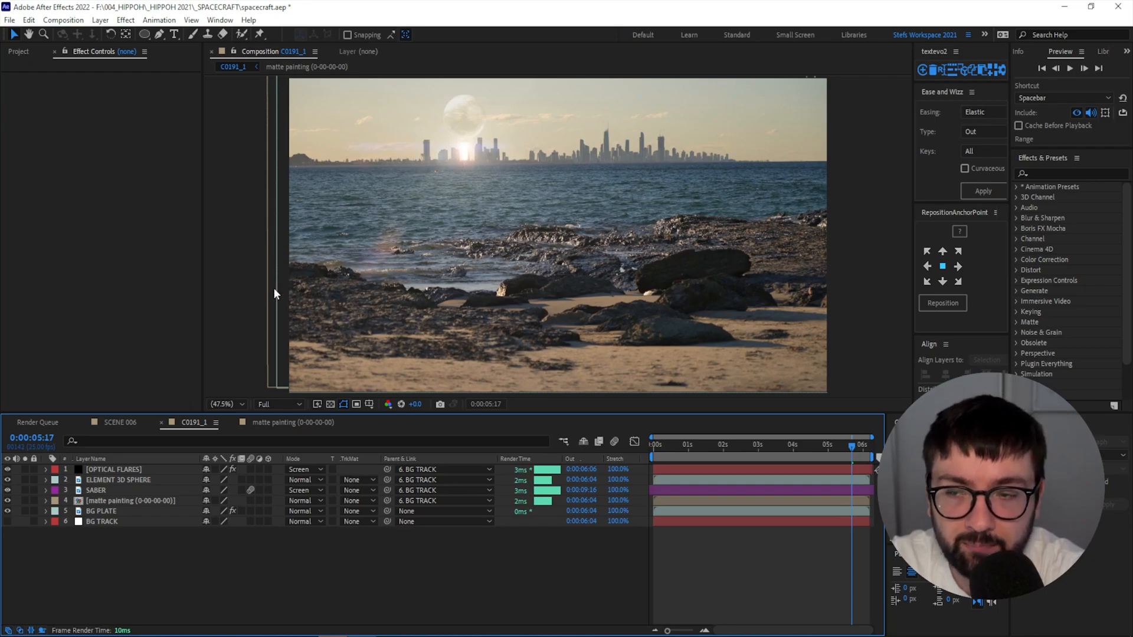
Reorder the SABER layer so it sits between the matte painting and BG PLATE layers.
{"action": "left_click_drag", "start_coordinate": [99, 490], "coordinate": [102, 505]}
{"action": "left_click", "coordinate": [102, 512]}
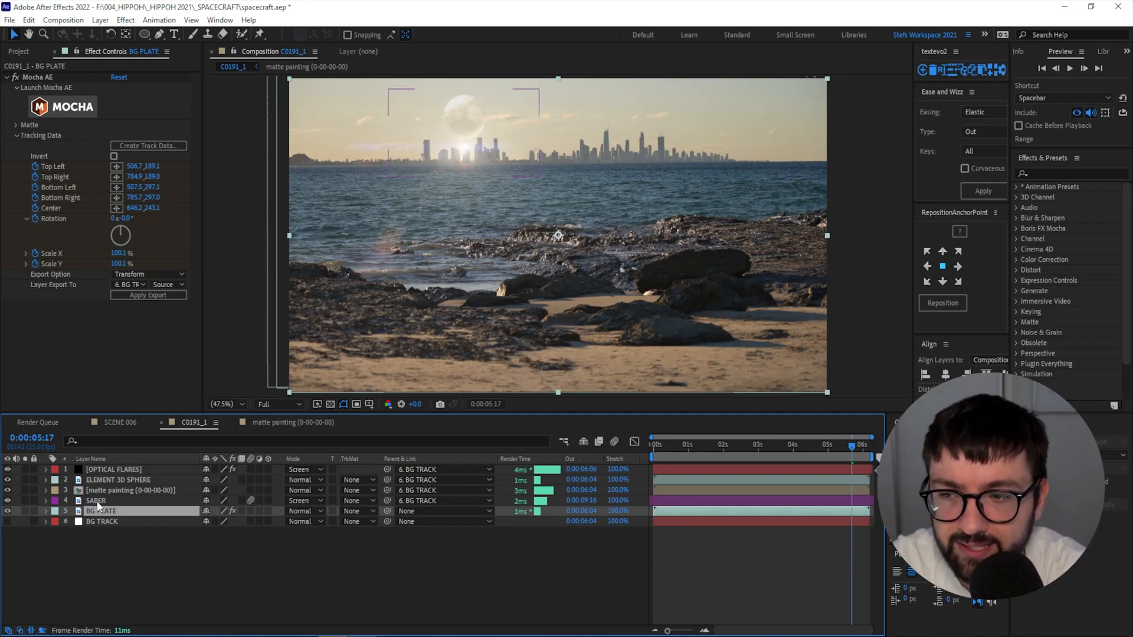
{"action": "left_click", "coordinate": [98, 501]}
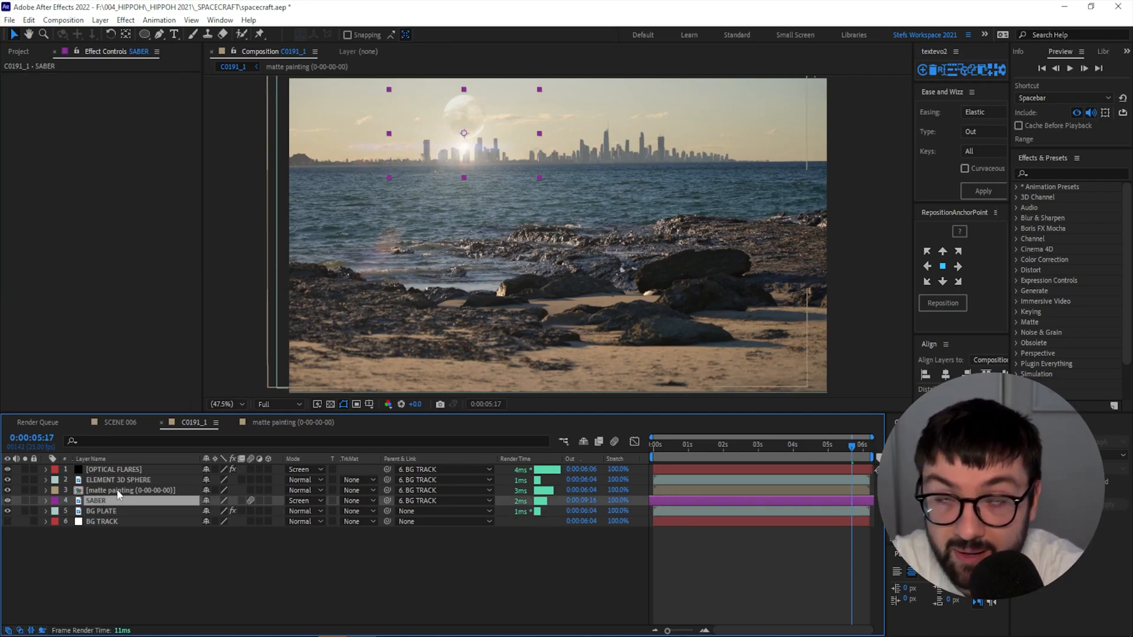
Hide CLEAN PLATE in the matte painting precomp and paste that layer into C0191_1 between the matte painting and SABER layers.
{"action": "double_click", "coordinate": [117, 491]}
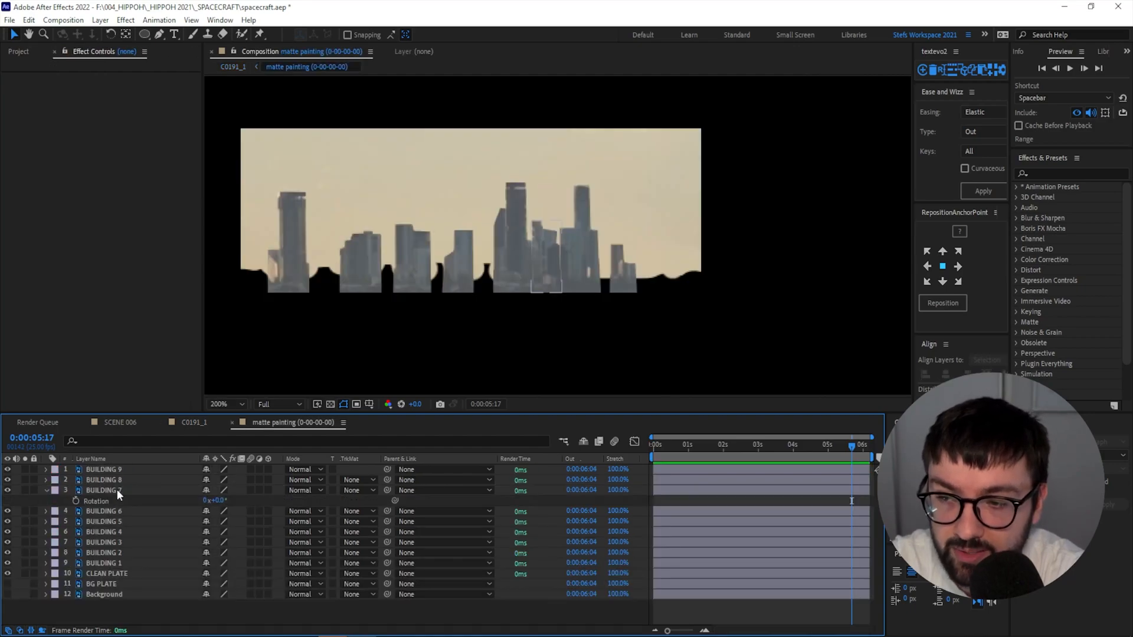
{"action": "left_click", "coordinate": [107, 574]}
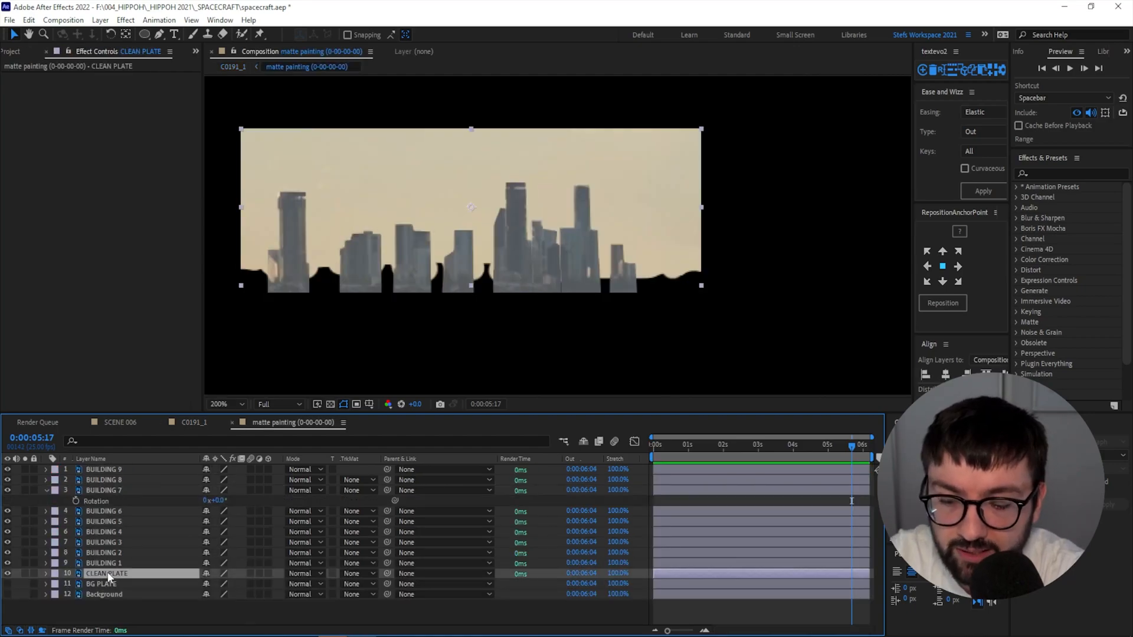
{"action": "left_click", "coordinate": [7, 574]}
{"action": "left_click", "coordinate": [193, 424]}
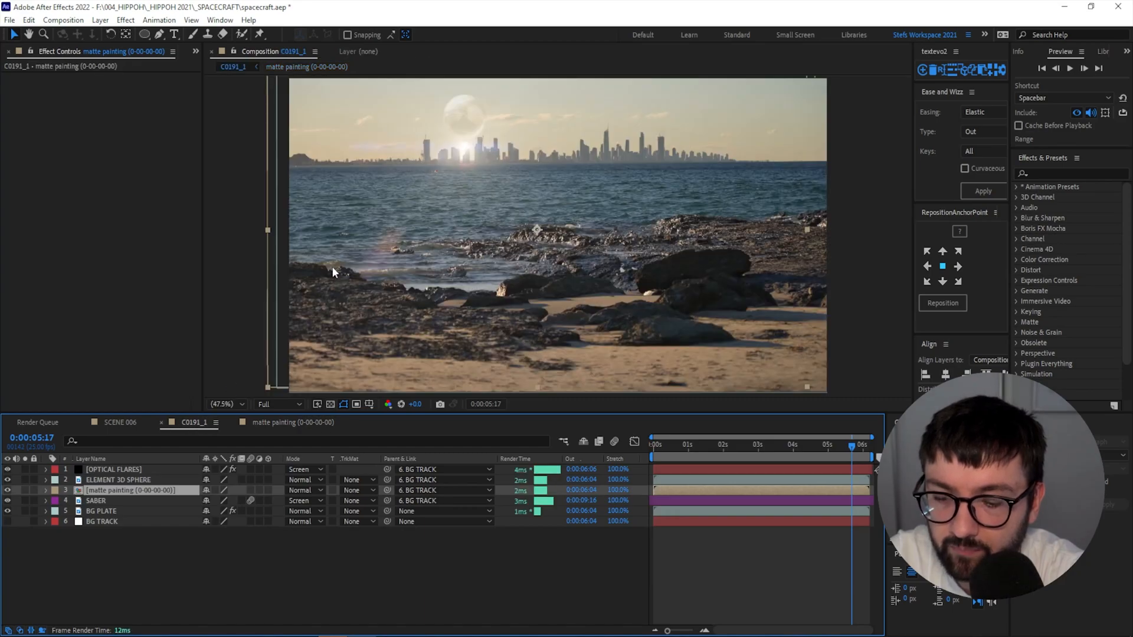
{"action": "key", "text": "ctrl+v"}
Reposition the pasted CLEAN PLATE layer at 0:00:01:20 so it covers the original skyline behind the separated buildings.
{"action": "left_click_drag", "start_coordinate": [532, 149], "coordinate": [490, 147]}
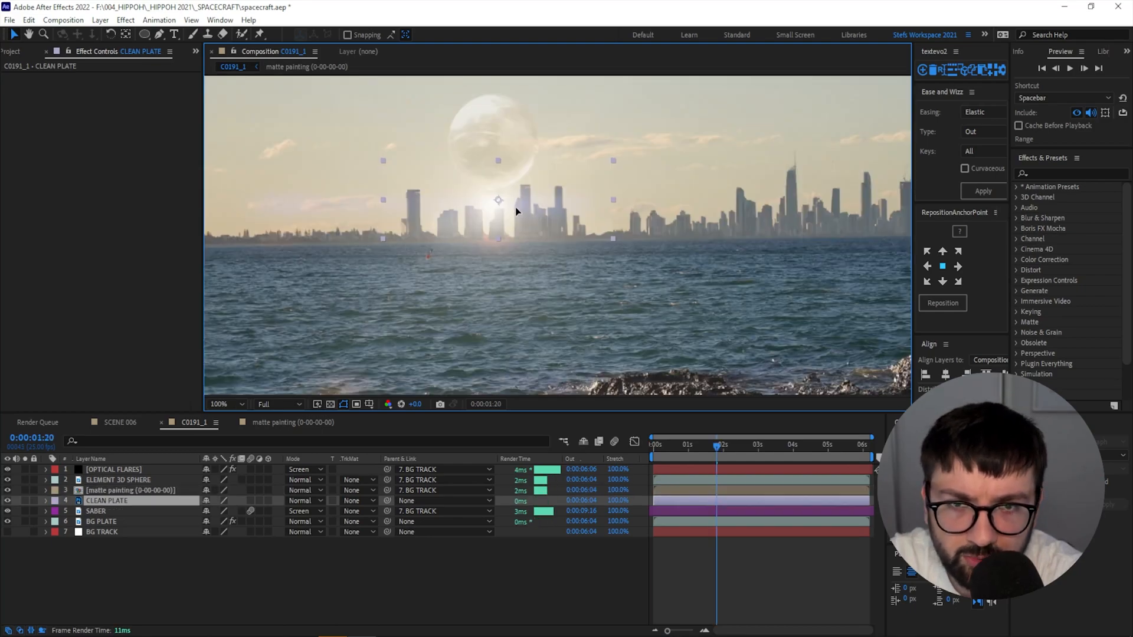
{"action": "left_click_drag", "start_coordinate": [516, 211], "coordinate": [514, 206]}
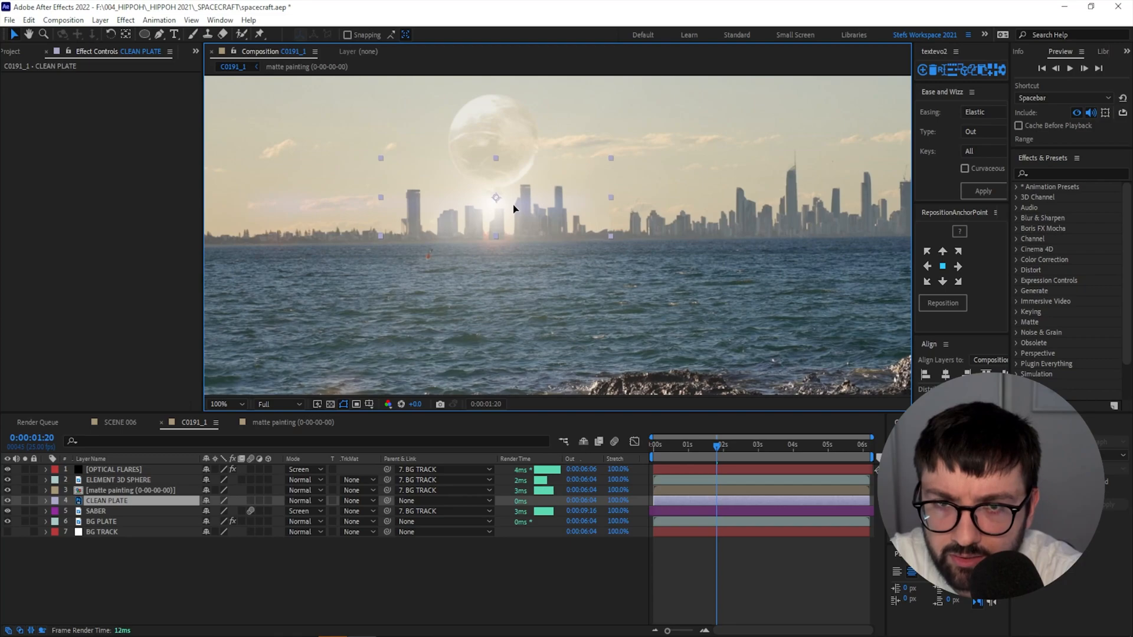
{"action": "key", "text": "Return"}
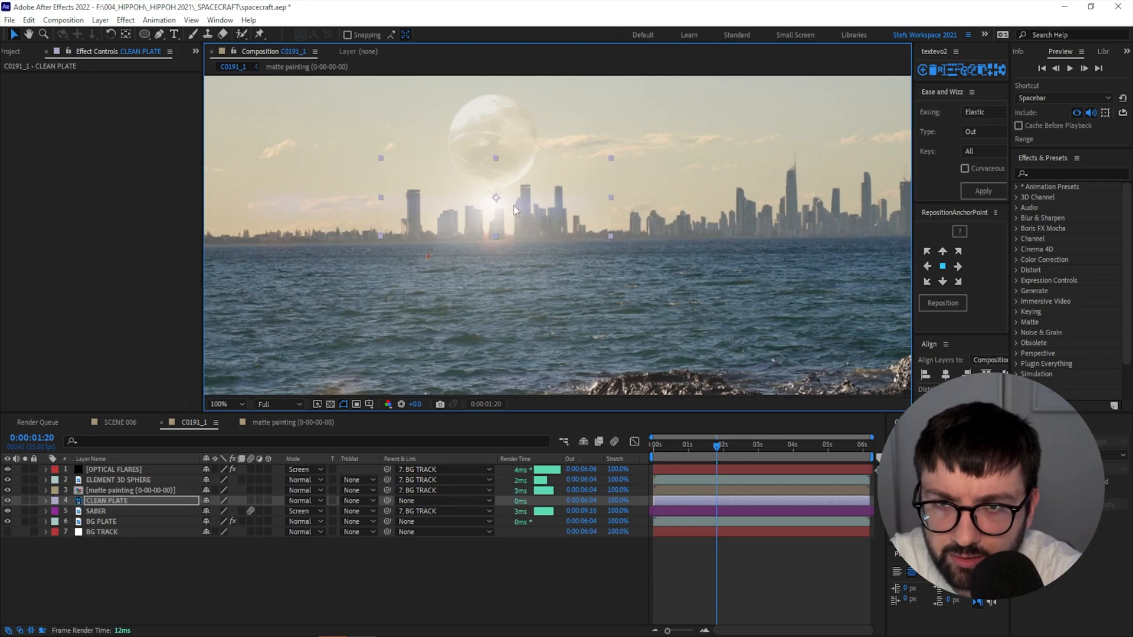
Parent the CLEAN PLATE layer to BG TRACK and place the SABER layer directly above it.
{"action": "left_click", "coordinate": [110, 499]}
{"action": "left_click", "coordinate": [420, 501]}
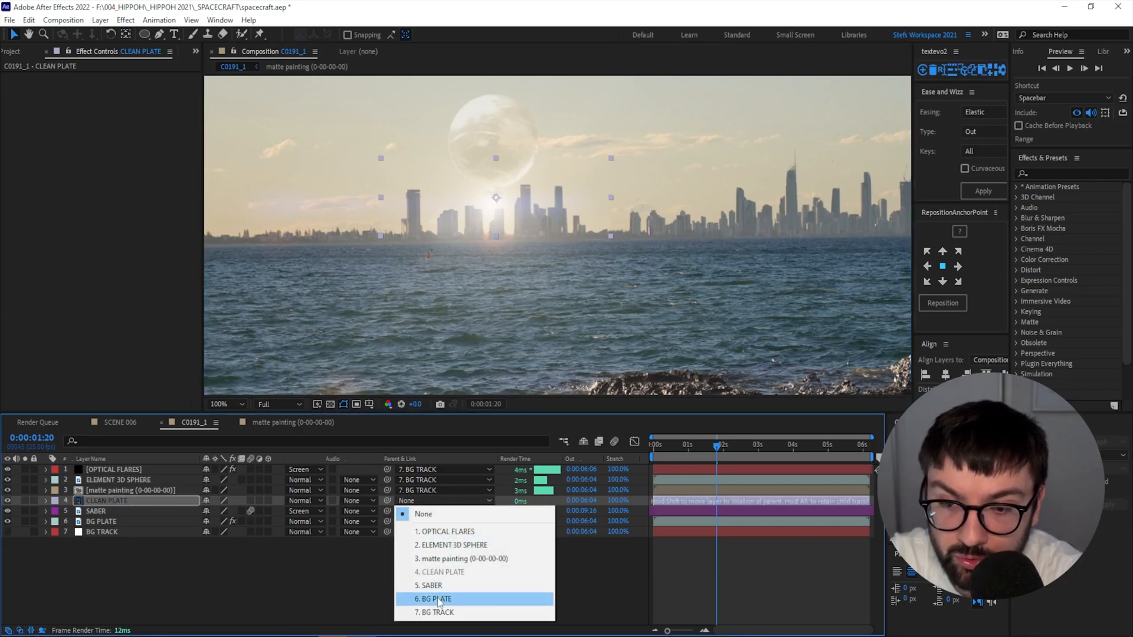
{"action": "left_click", "coordinate": [426, 611]}
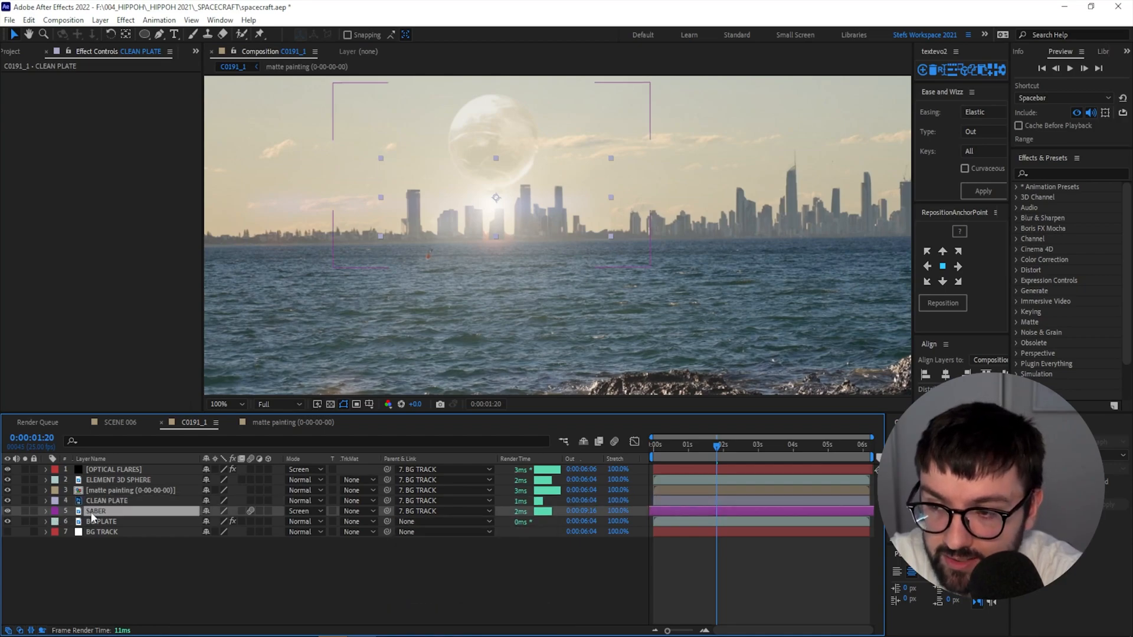
{"action": "left_click_drag", "start_coordinate": [94, 511], "coordinate": [110, 501]}
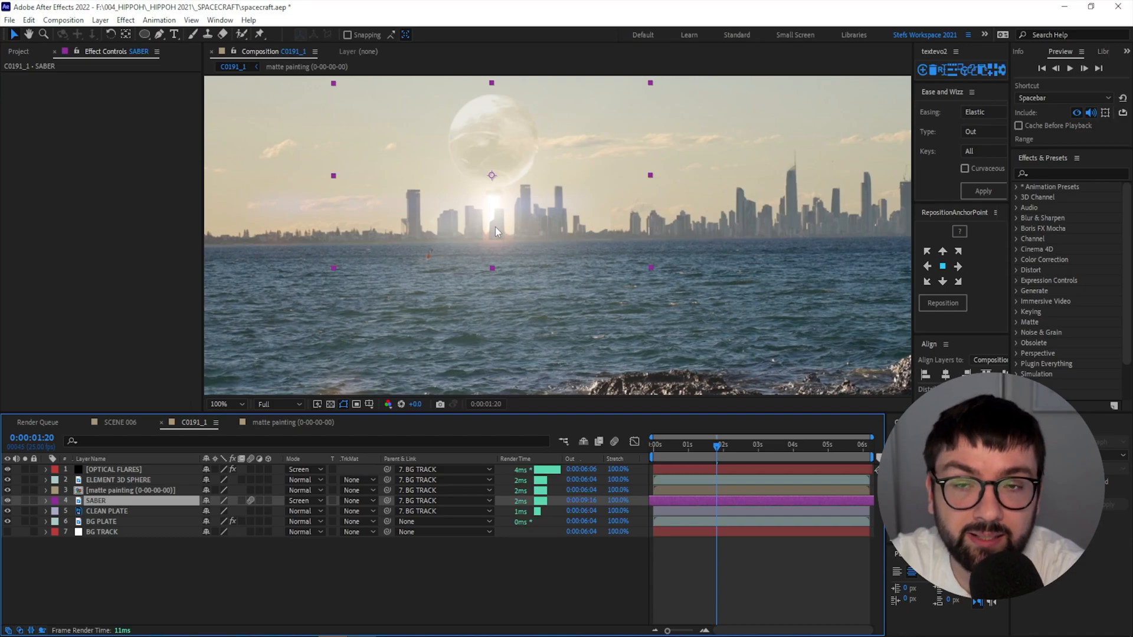
With BG PLATE hidden, draw a closed Pen mask around the skyline on CLEAN PLATE and feather it by 12 pixels.
{"action": "left_click", "coordinate": [95, 511]}
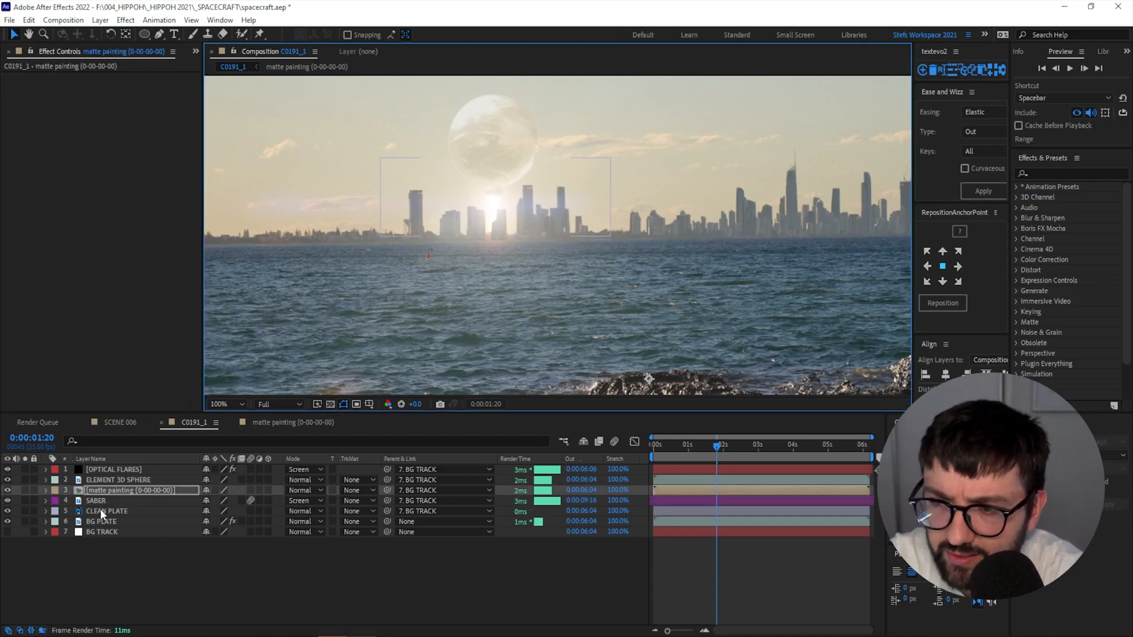
{"action": "left_click", "coordinate": [160, 36]}
{"action": "key", "text": "period"}
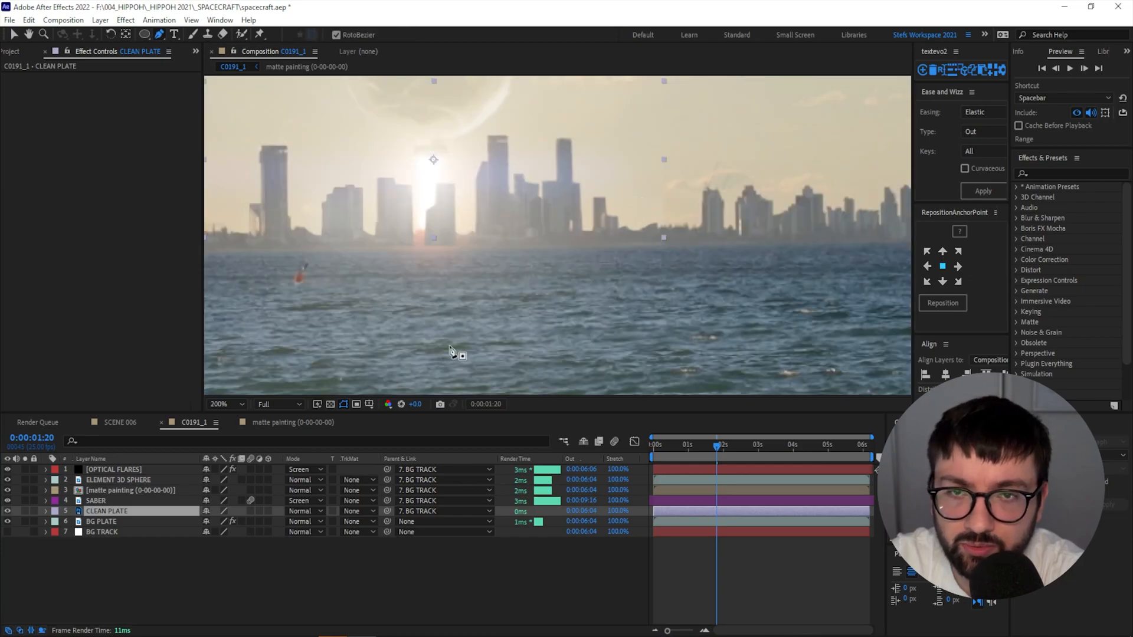
{"action": "left_click_drag", "start_coordinate": [8, 522], "coordinate": [8, 532]}
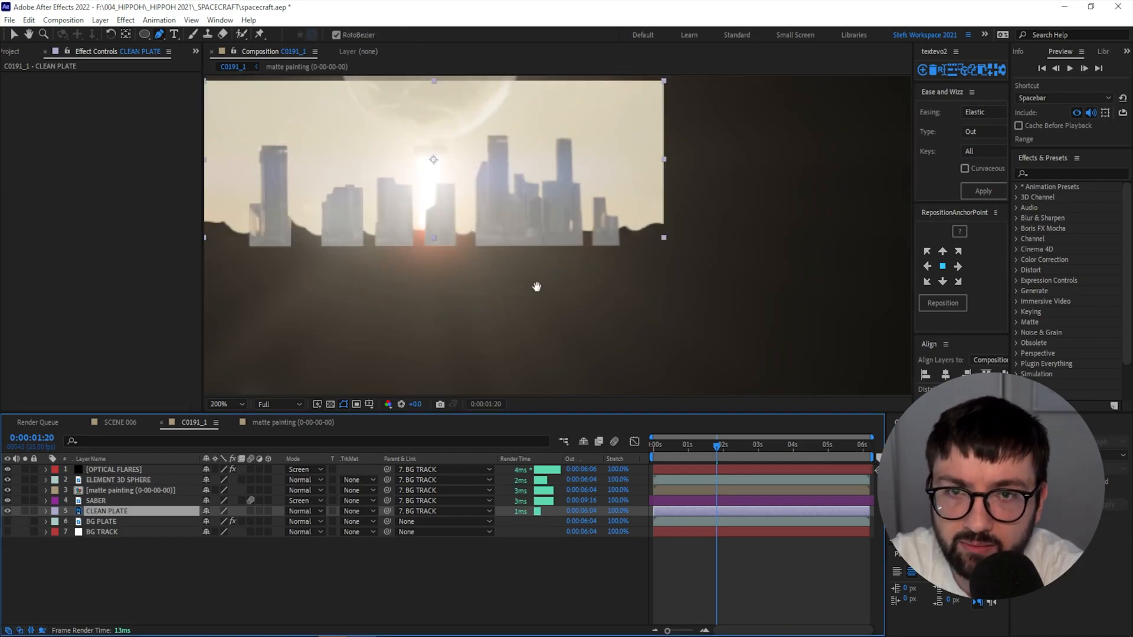
{"action": "left_click_drag", "start_coordinate": [535, 286], "coordinate": [604, 362]}
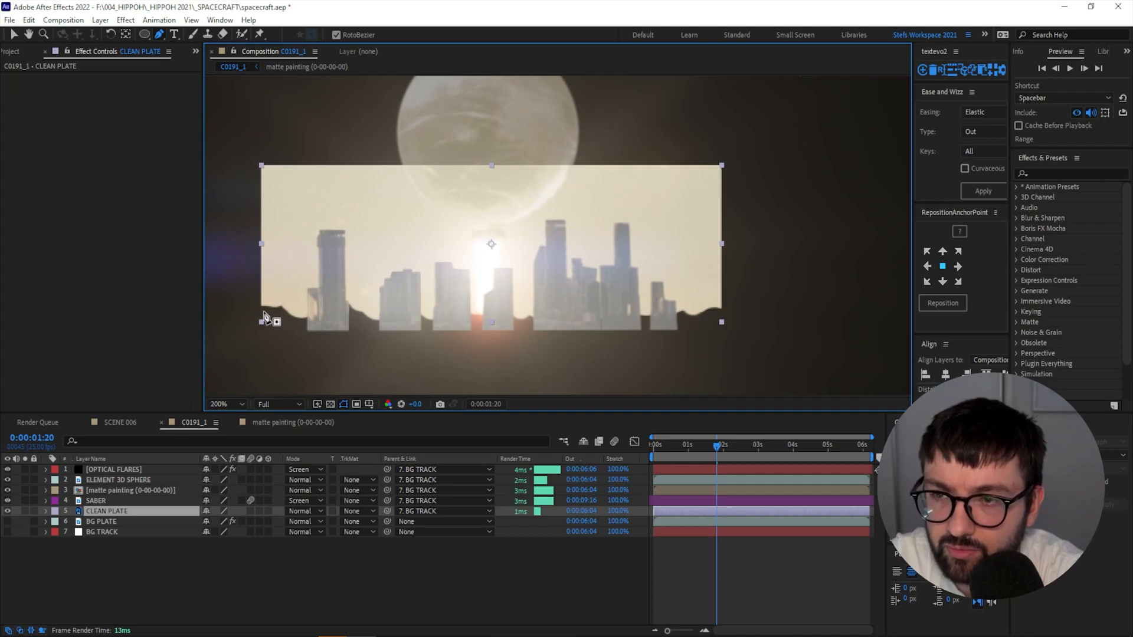
{"action": "left_click", "coordinate": [273, 312]}
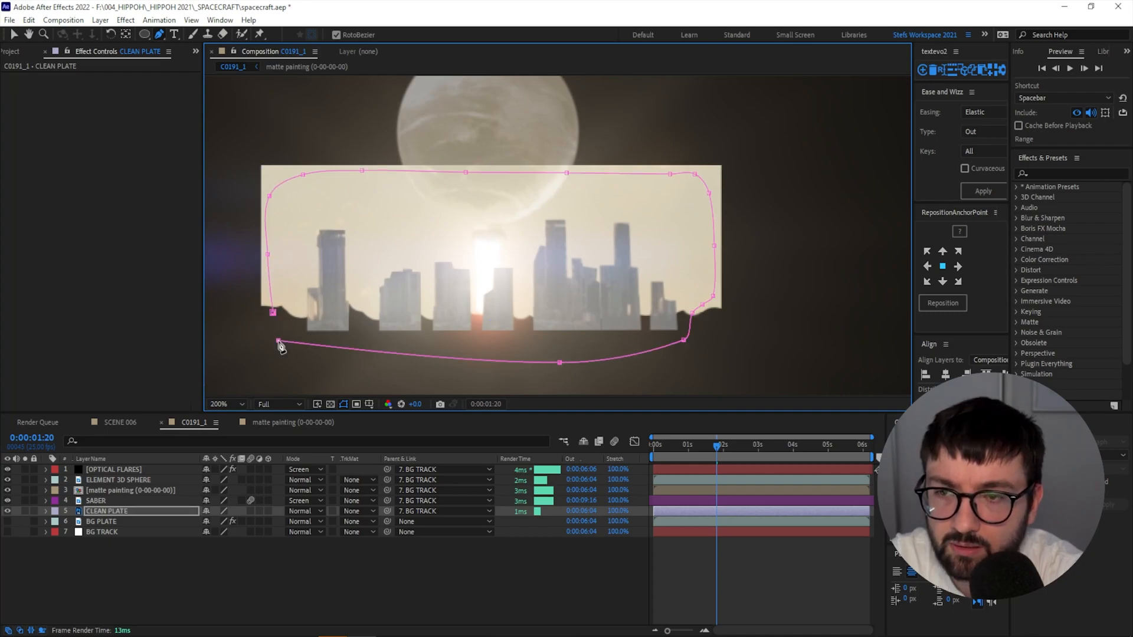
{"action": "left_click", "coordinate": [273, 313]}
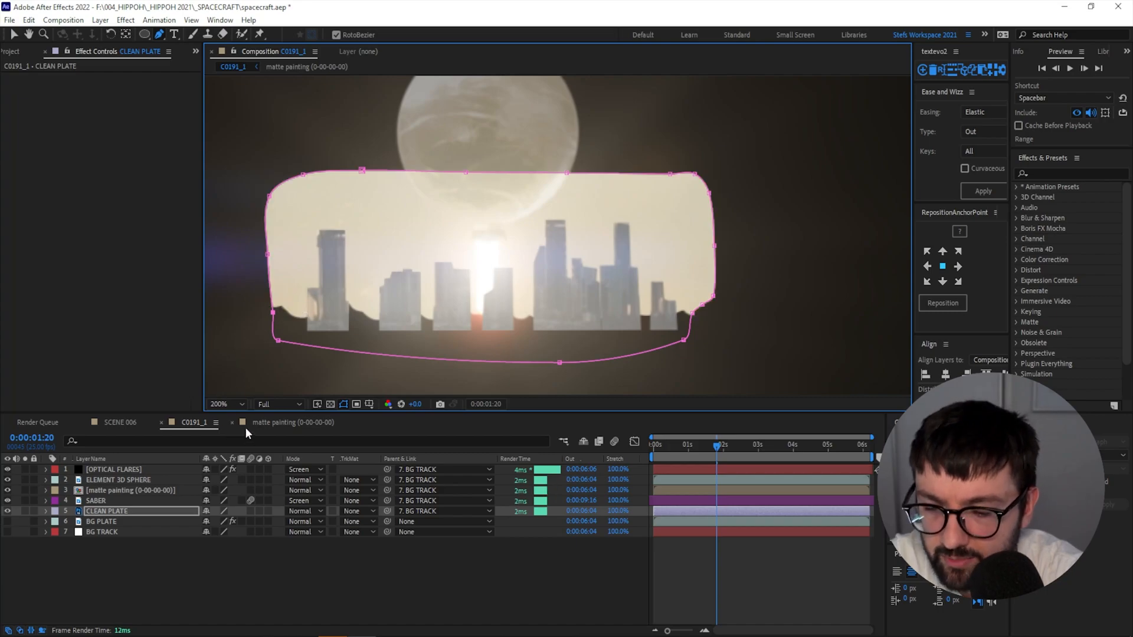
{"action": "key", "text": "f"}
{"action": "left_click_drag", "start_coordinate": [218, 531], "coordinate": [227, 531]}
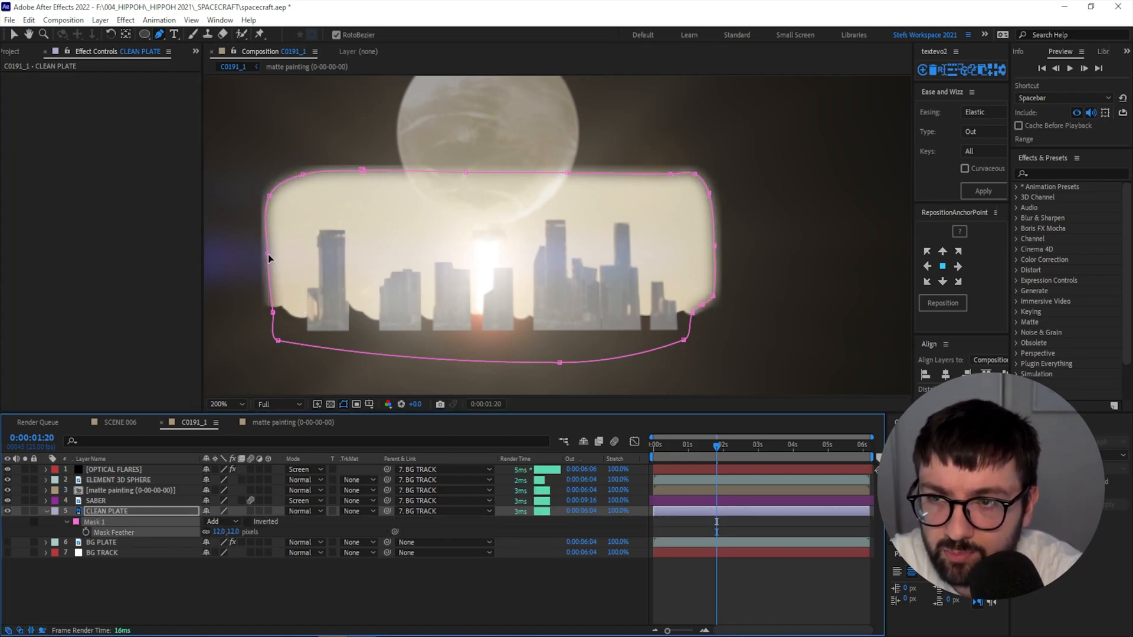
Pull the clean plate mask's side and upper points slightly inward from the layer edges and show BG PLATE again.
{"action": "left_click_drag", "start_coordinate": [268, 254], "coordinate": [271, 254]}
{"action": "left_click_drag", "start_coordinate": [269, 194], "coordinate": [362, 180]}
{"action": "left_click_drag", "start_coordinate": [464, 174], "coordinate": [465, 178]}
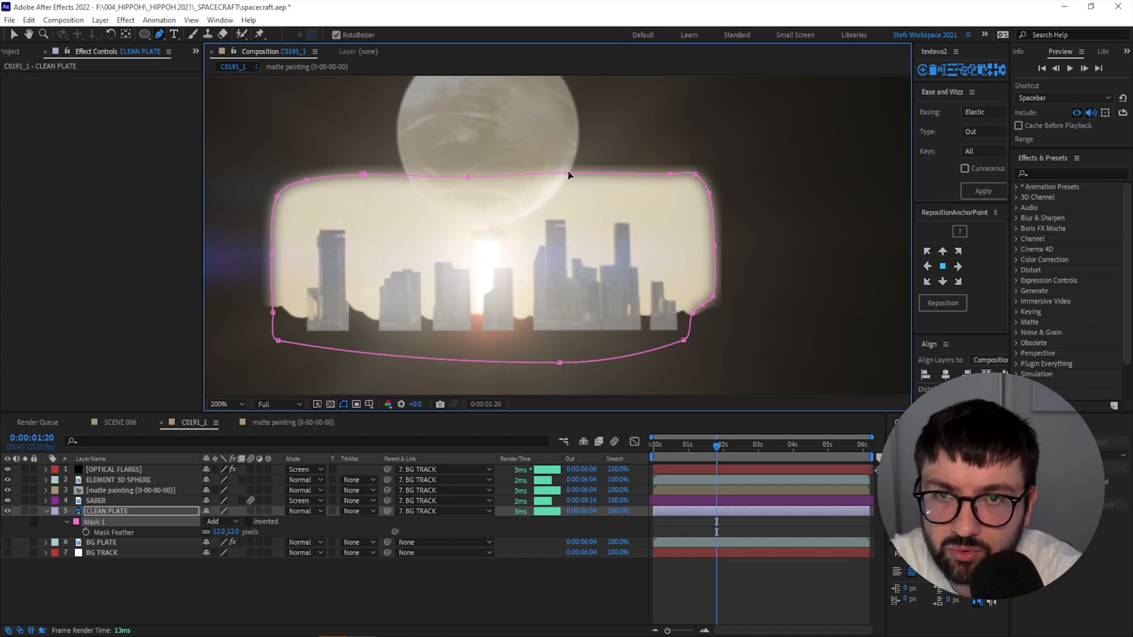
{"action": "left_click_drag", "start_coordinate": [567, 172], "coordinate": [567, 176]}
{"action": "left_click", "coordinate": [666, 175]}
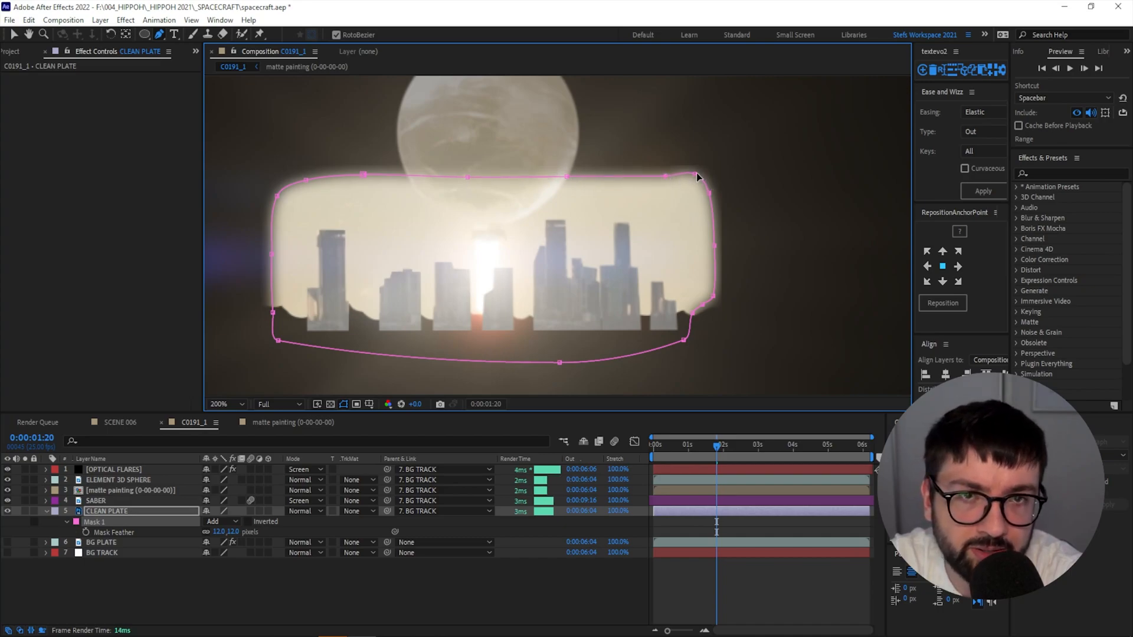
{"action": "left_click_drag", "start_coordinate": [696, 174], "coordinate": [703, 194]}
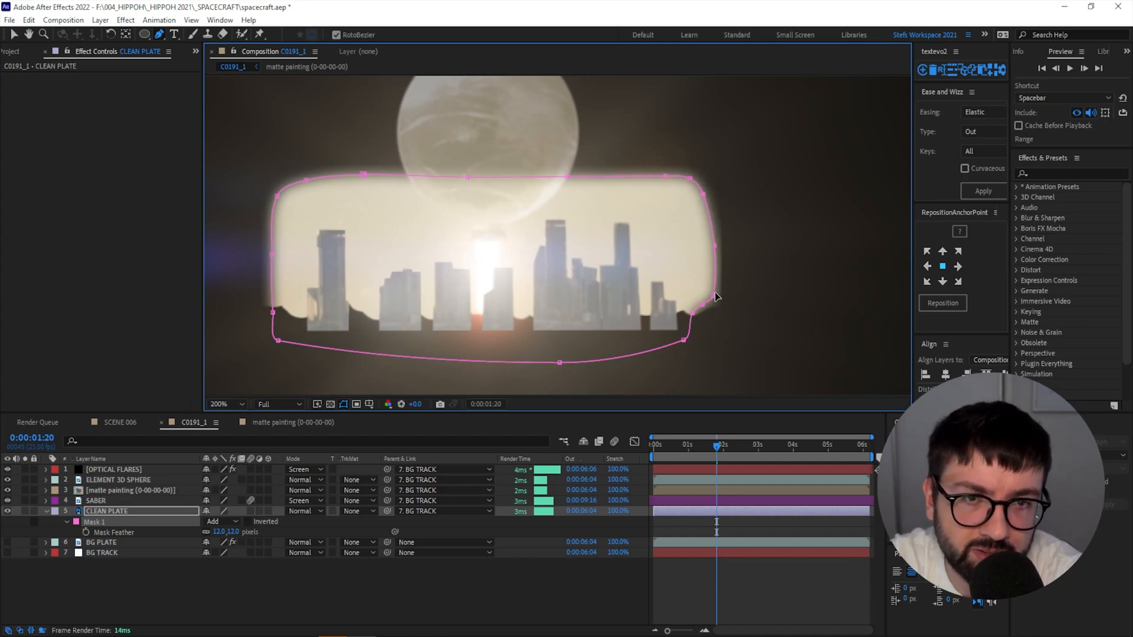
{"action": "left_click_drag", "start_coordinate": [714, 293], "coordinate": [710, 293]}
{"action": "left_click", "coordinate": [8, 543]}
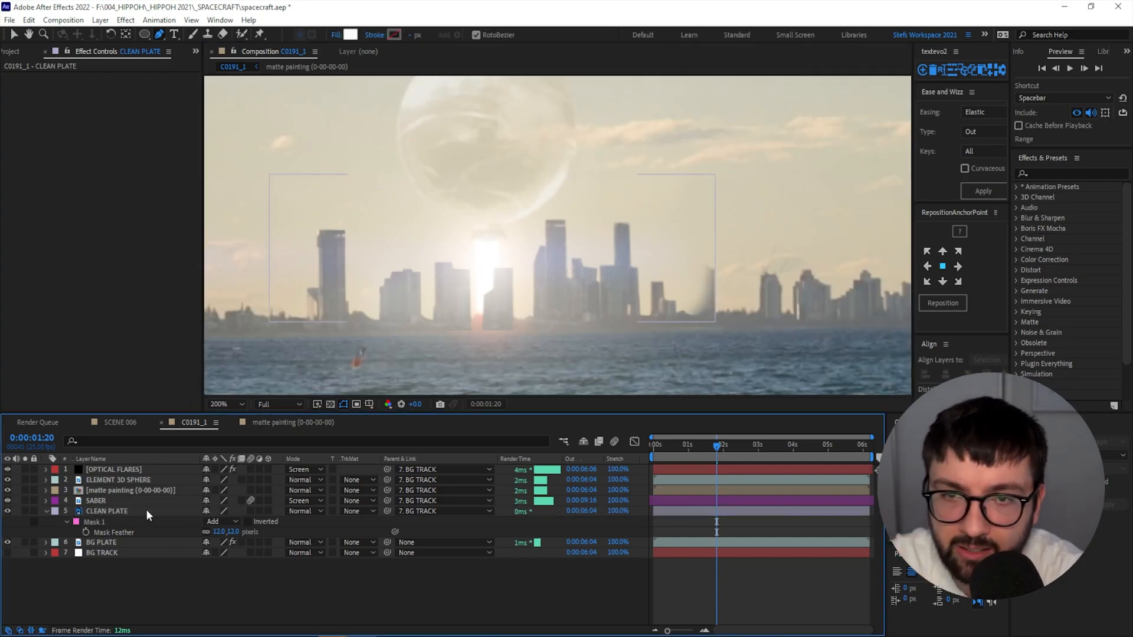
Shift the CLEAN PLATE layer slightly to the right to cover the leftover building edge beside the mask.
{"action": "left_click", "coordinate": [148, 516]}
{"action": "key", "text": "v"}
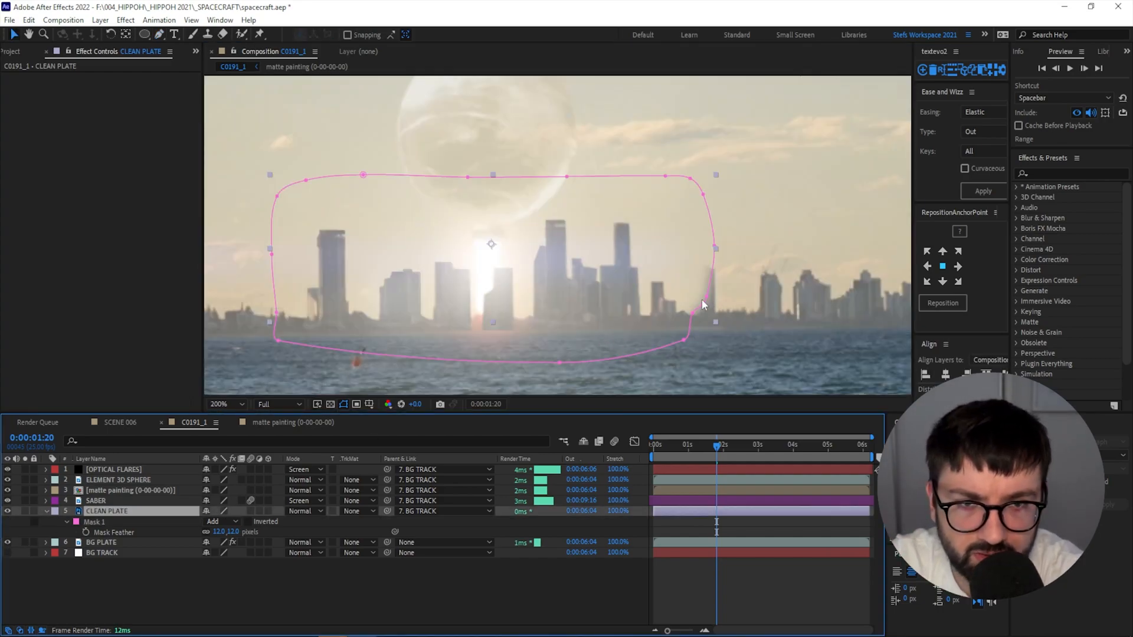
{"action": "left_click_drag", "start_coordinate": [466, 293], "coordinate": [486, 292]}
{"action": "left_click", "coordinate": [675, 599]}
{"action": "scroll", "coordinate": [582, 250], "scroll_direction": "down", "scroll_amount": 2}
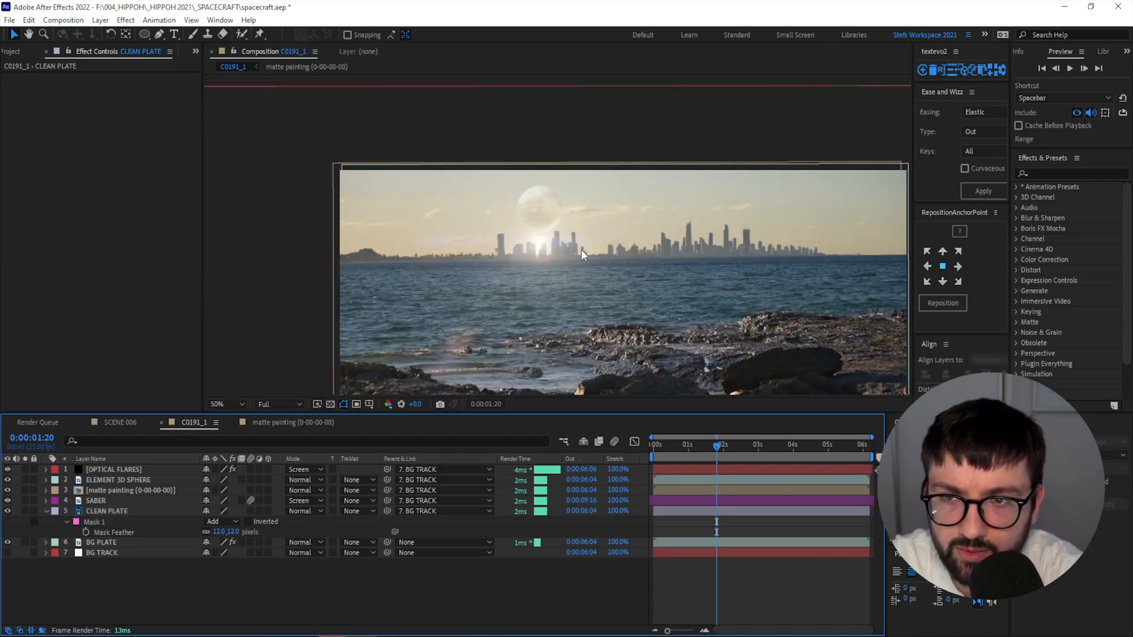
{"action": "scroll", "coordinate": [582, 251], "scroll_direction": "up", "scroll_amount": 1}
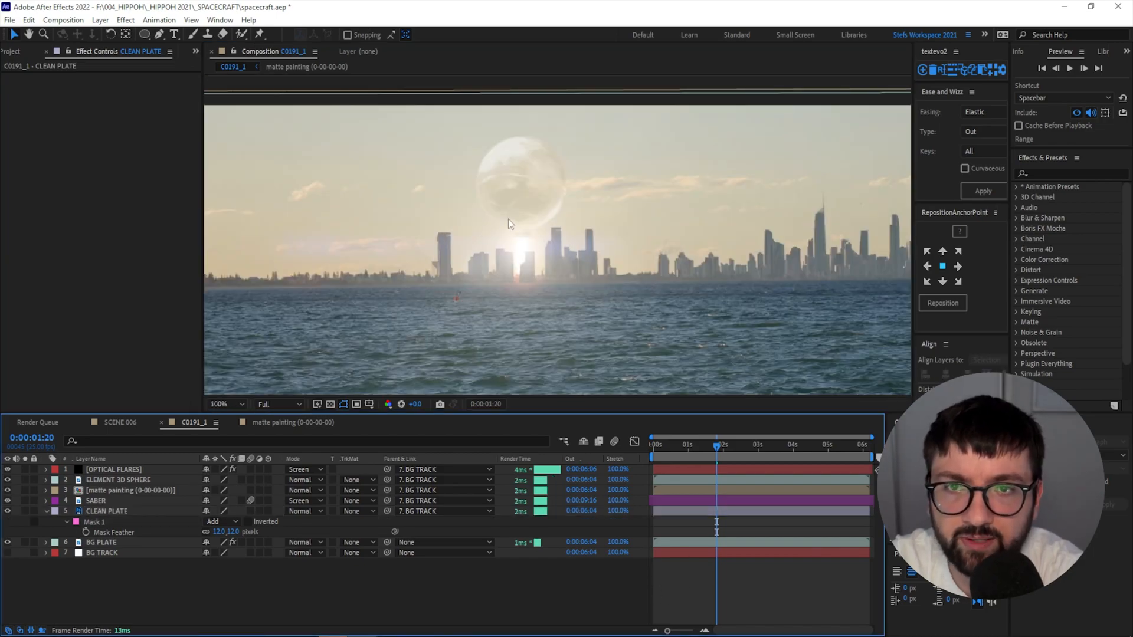
Rename the matte painting layer to COLLAPSING BUILDINGS and toggle its visibility off and on to check its contents.
{"action": "key", "text": "f"}
{"action": "left_click", "coordinate": [122, 466]}
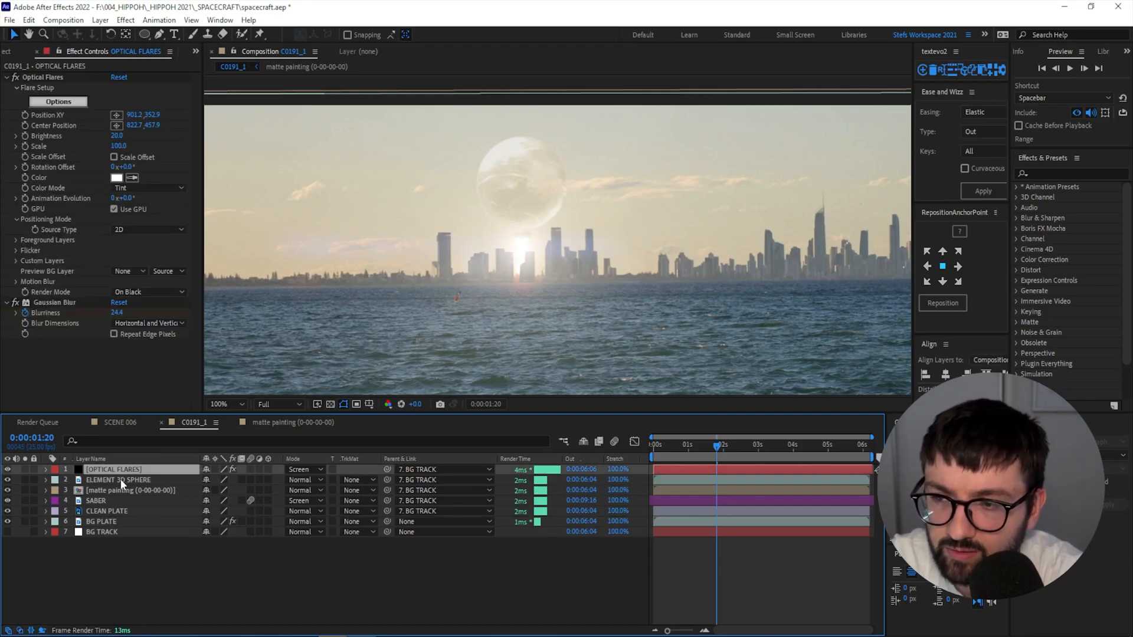
{"action": "left_click", "coordinate": [120, 479]}
{"action": "left_click", "coordinate": [100, 498]}
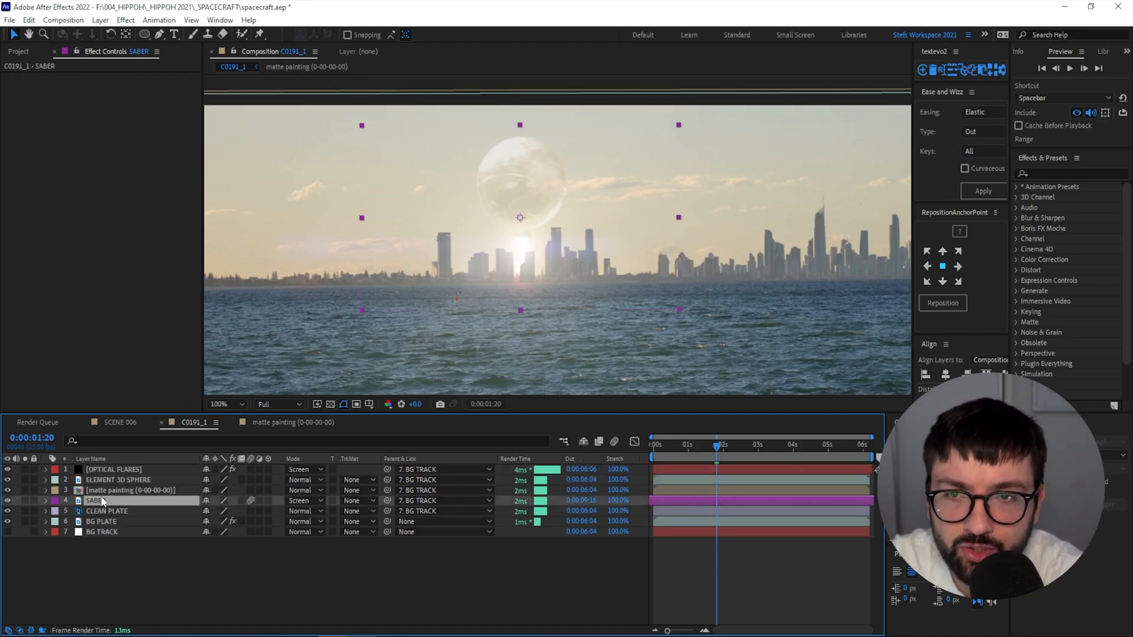
{"action": "left_click", "coordinate": [105, 492]}
{"action": "type", "text": "COLLAPSING BU"}
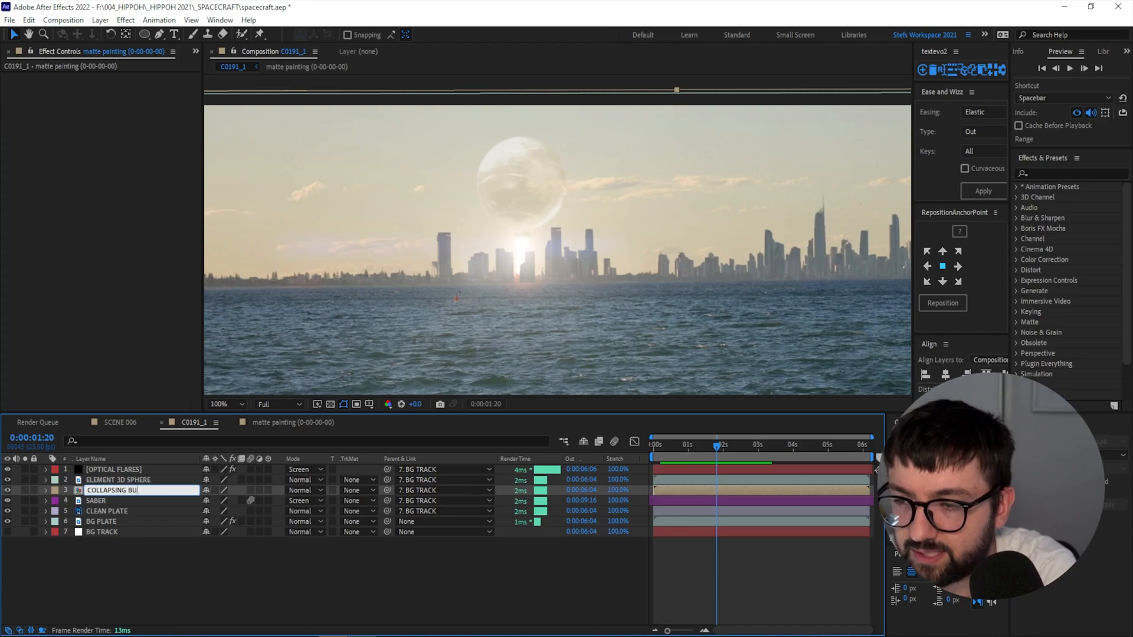
{"action": "type", "text": "ILDINGS"}
{"action": "key", "text": "Return"}
{"action": "left_click", "coordinate": [7, 490]}
{"action": "left_click", "coordinate": [7, 490]}
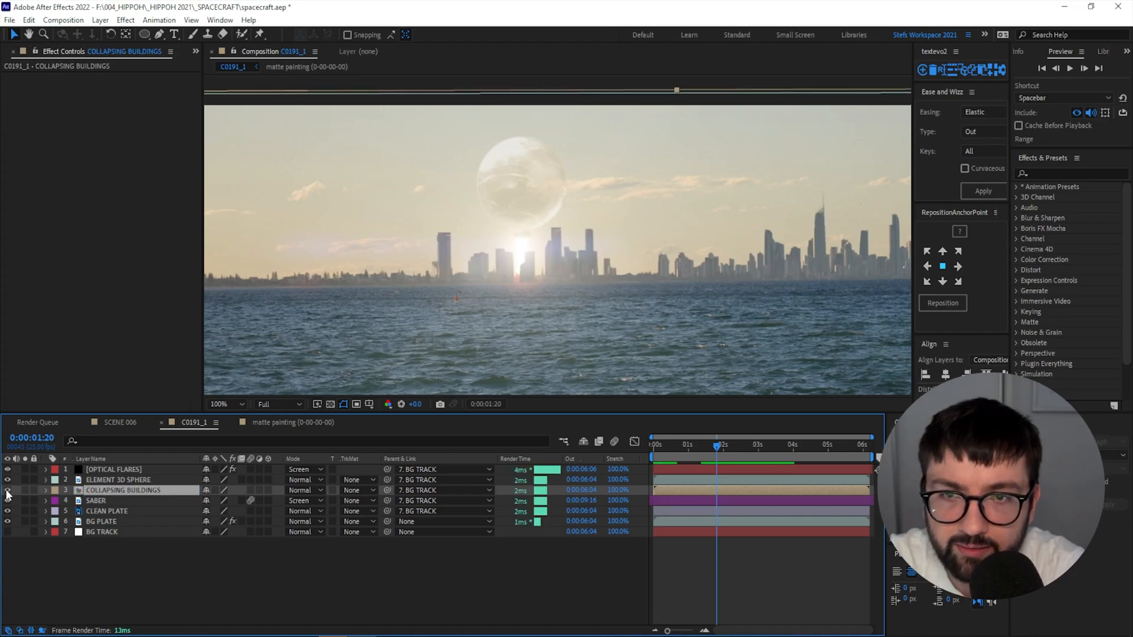
Examine how the SABER, CLEAN PLATE and building layers blend along the skyline and waterline at 400% zoom.
{"action": "left_click", "coordinate": [97, 501]}
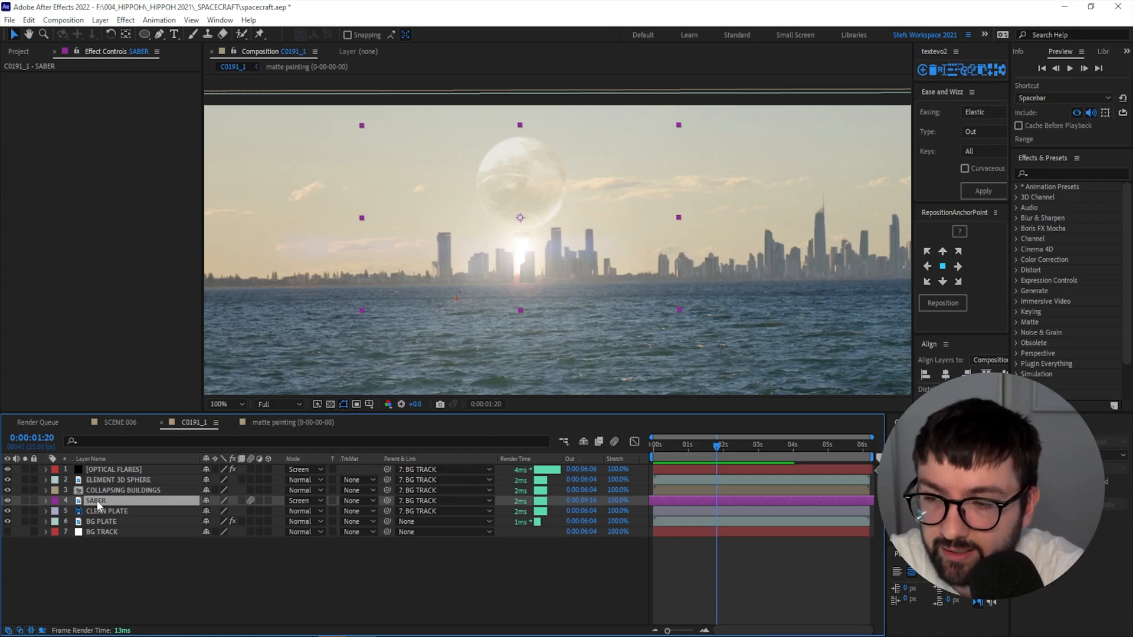
{"action": "left_click", "coordinate": [101, 511]}
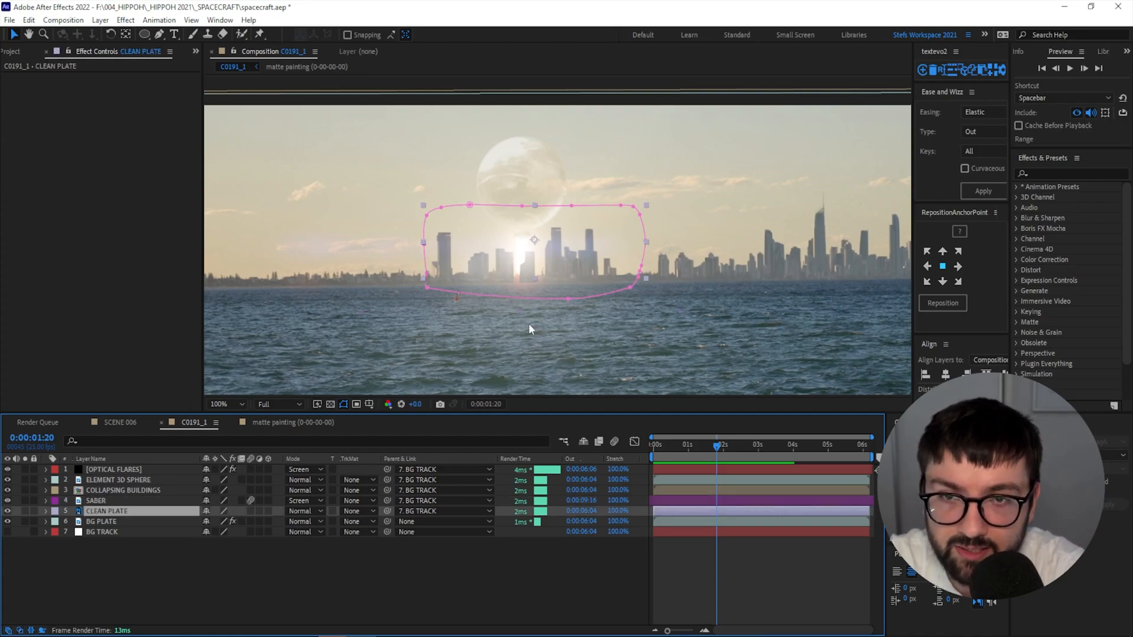
{"action": "left_click", "coordinate": [378, 560]}
{"action": "scroll", "coordinate": [599, 260], "scroll_direction": "up", "scroll_amount": 2}
{"action": "left_click_drag", "start_coordinate": [498, 298], "coordinate": [640, 130]}
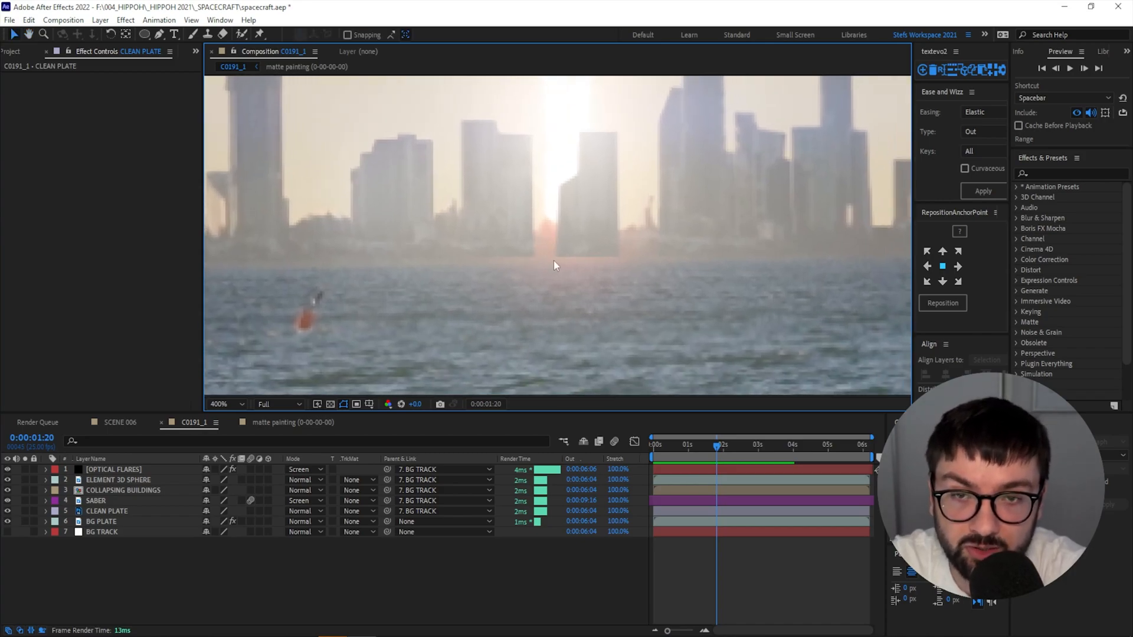
{"action": "left_click_drag", "start_coordinate": [454, 256], "coordinate": [569, 260]}
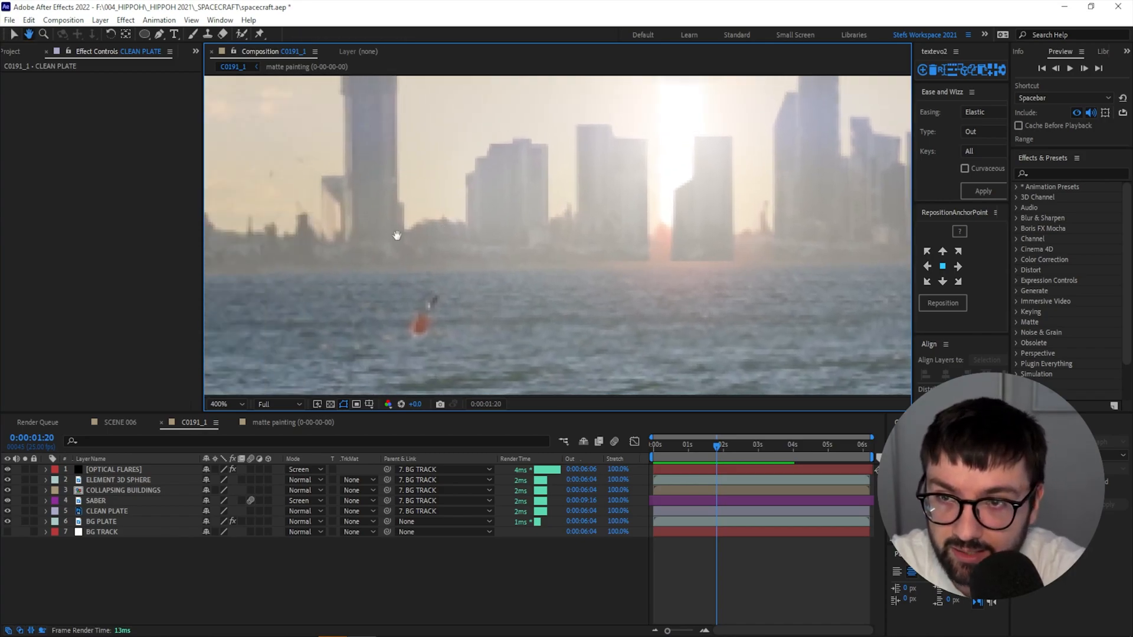
{"action": "left_click_drag", "start_coordinate": [753, 240], "coordinate": [468, 258]}
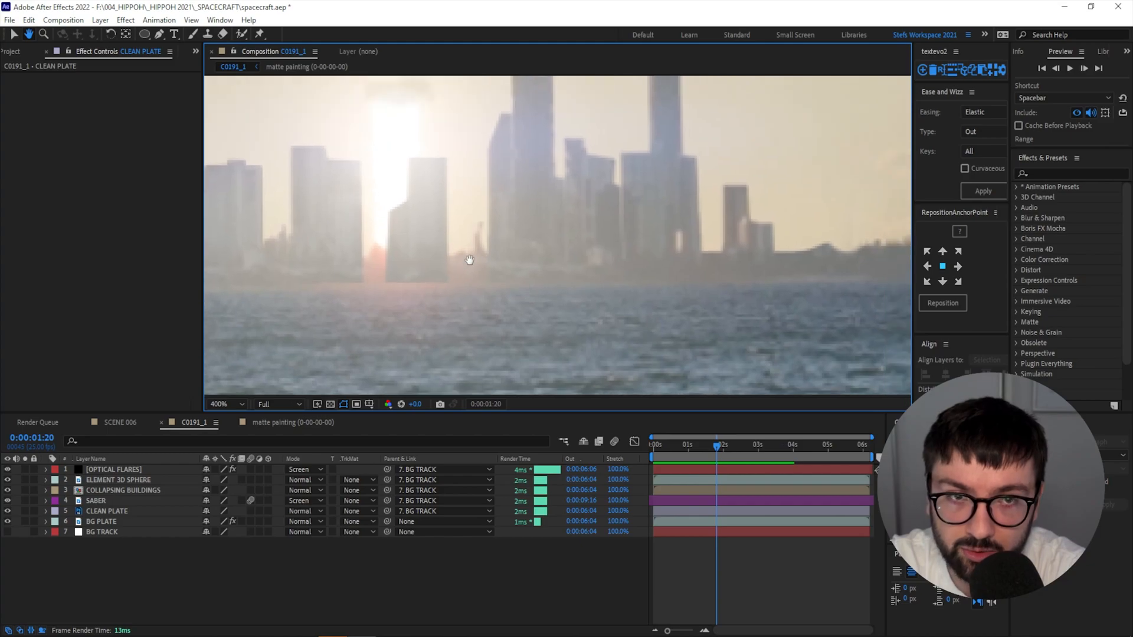
{"action": "left_click", "coordinate": [210, 404]}
{"action": "left_click", "coordinate": [226, 413]}
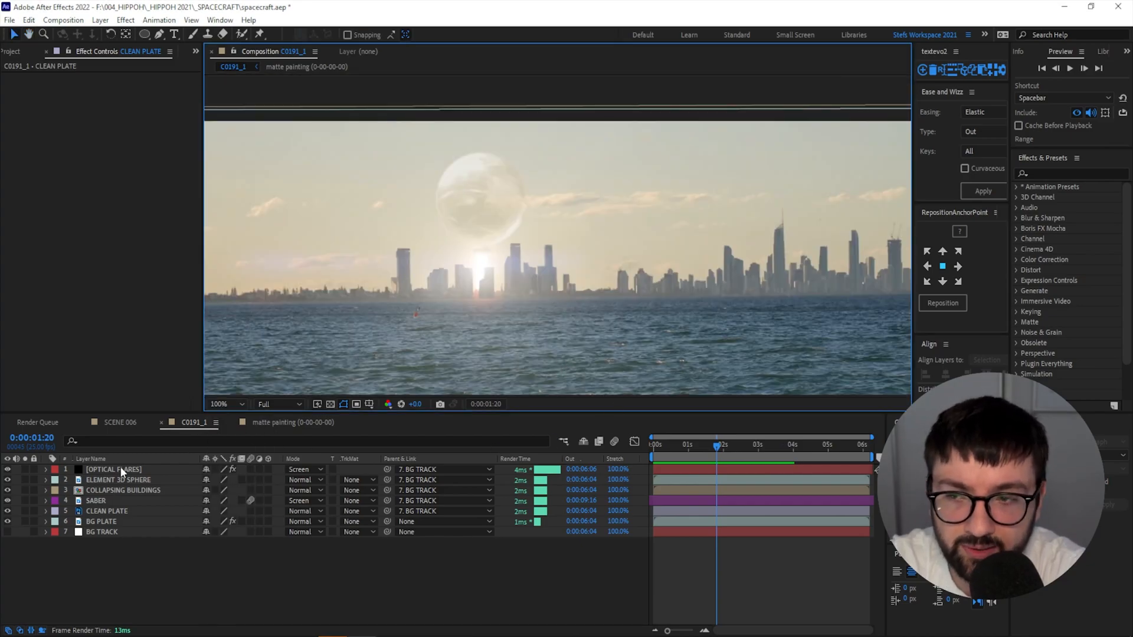
Review the collapsing skyline in the SCENE 006 composition up to 0:27:38:16, then return to the C0191_1 composition.
{"action": "left_click", "coordinate": [120, 422]}
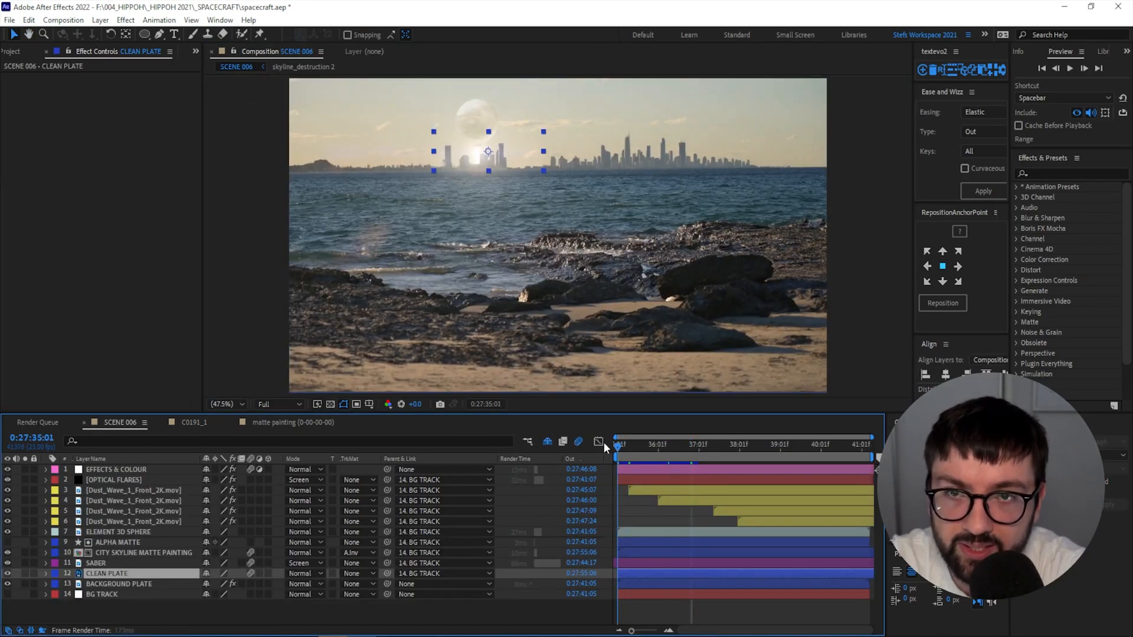
{"action": "left_click_drag", "start_coordinate": [618, 444], "coordinate": [764, 452]}
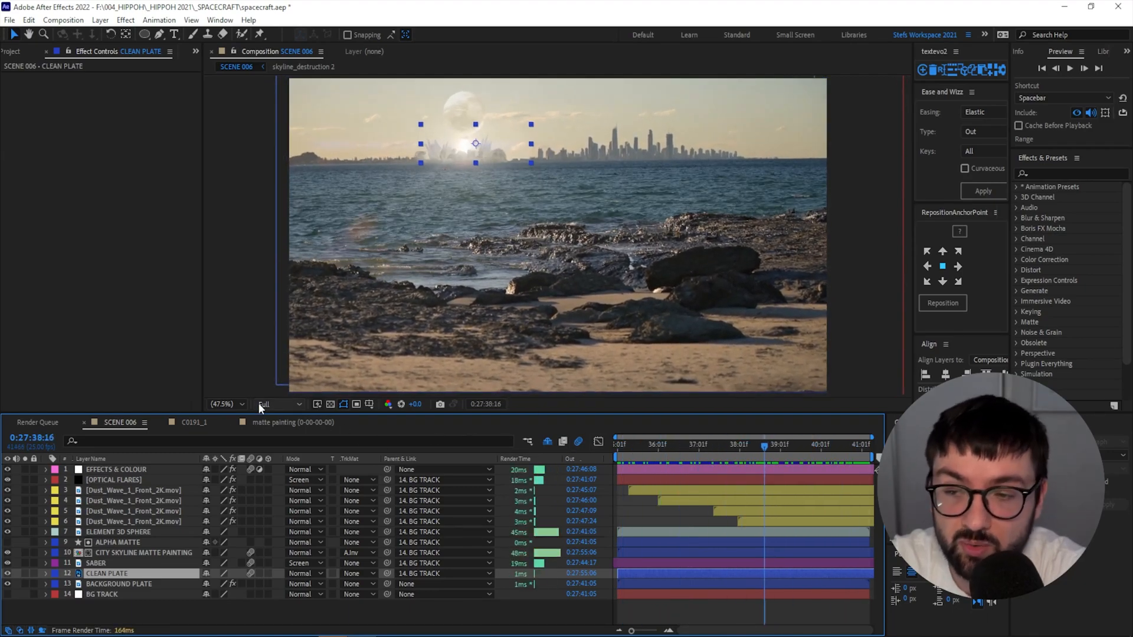
{"action": "left_click", "coordinate": [191, 422]}
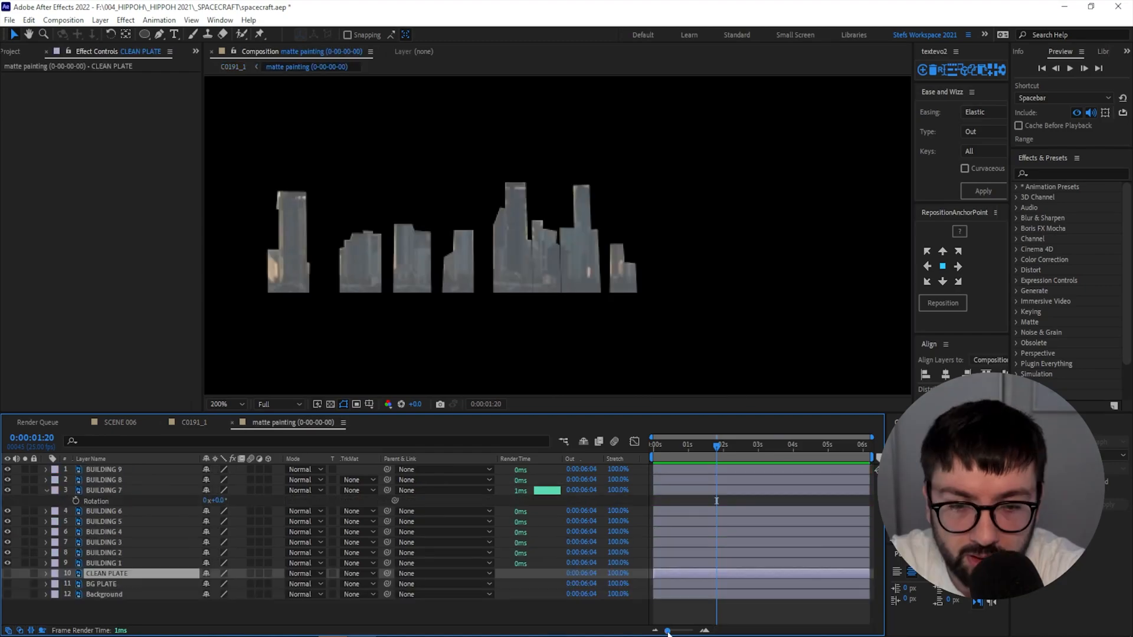
In the matte painting composition, reveal Position for layers BUILDING 1 through BUILDING 9 and enlarge the timeline area to show them all.
{"action": "left_click_drag", "start_coordinate": [718, 445], "coordinate": [637, 459]}
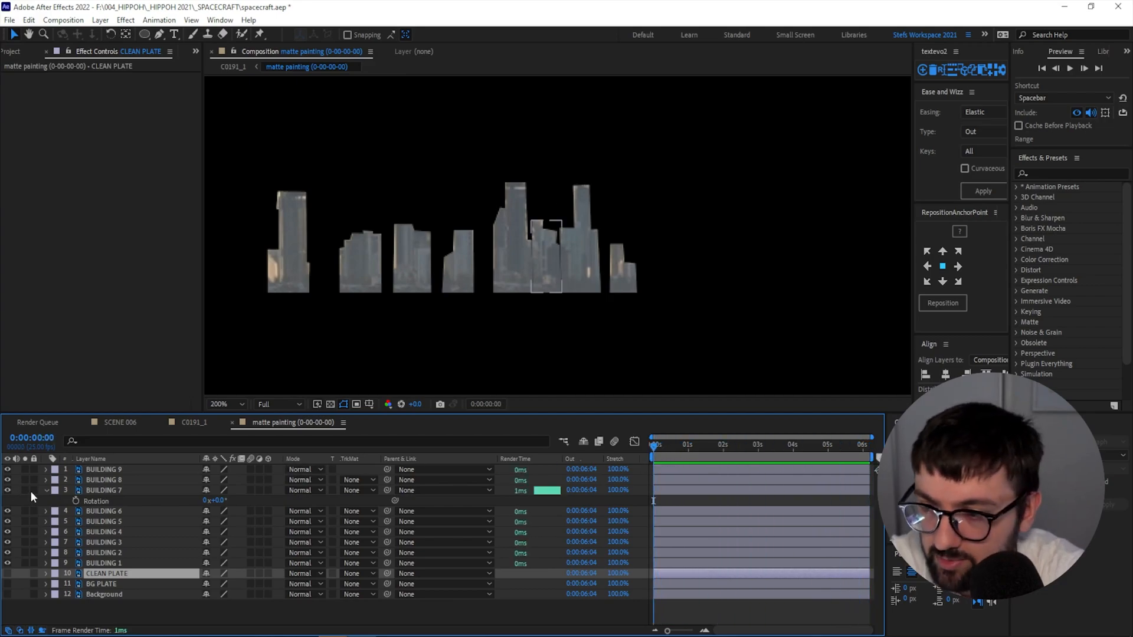
{"action": "left_click", "coordinate": [46, 490]}
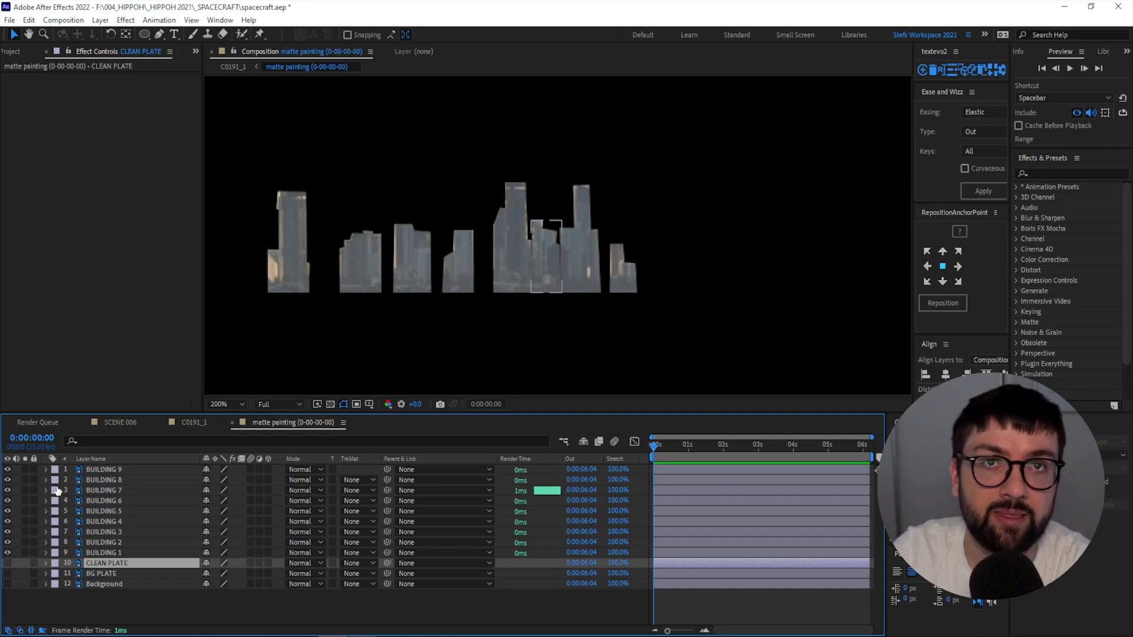
{"action": "left_click", "coordinate": [105, 554]}
{"action": "left_click", "coordinate": [101, 468], "text": "shift"}
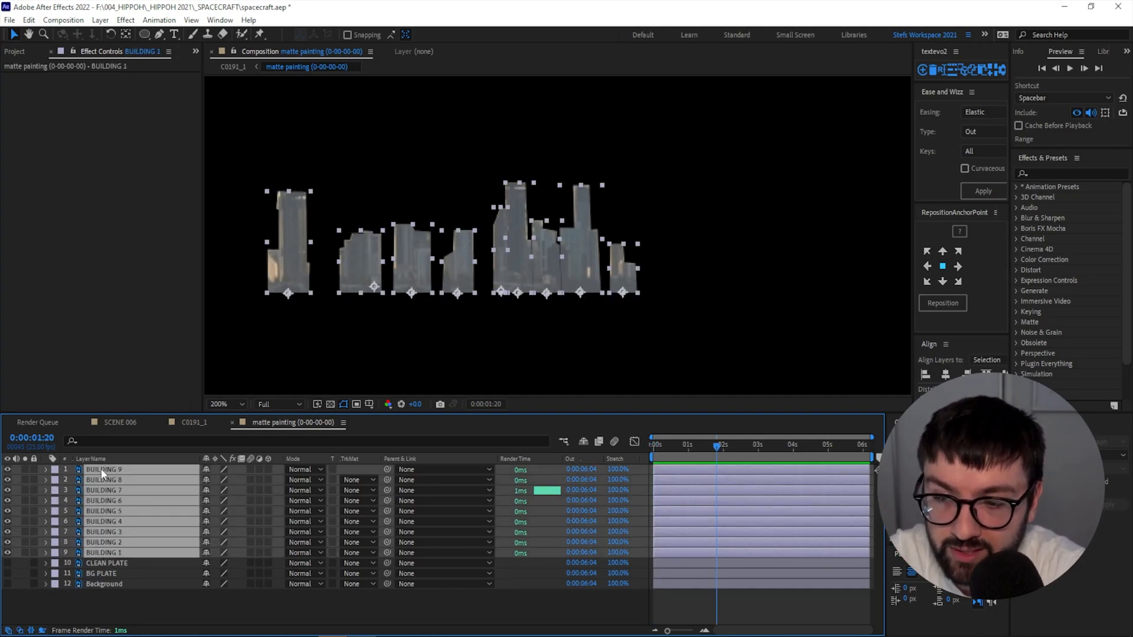
{"action": "key", "text": "p"}
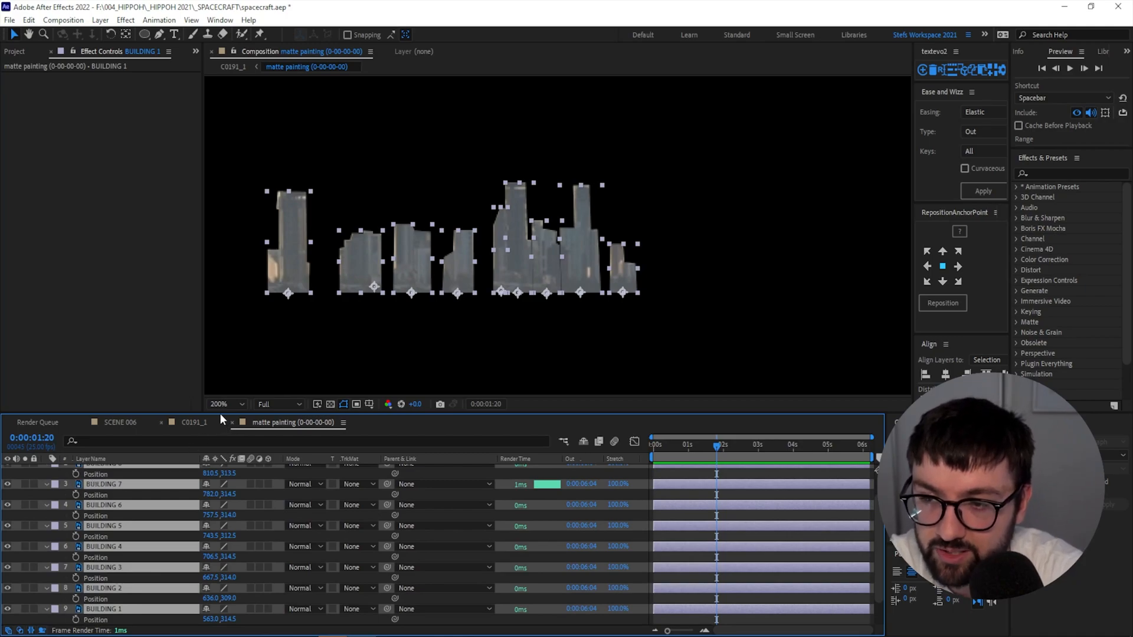
{"action": "left_click_drag", "start_coordinate": [218, 413], "coordinate": [222, 297]}
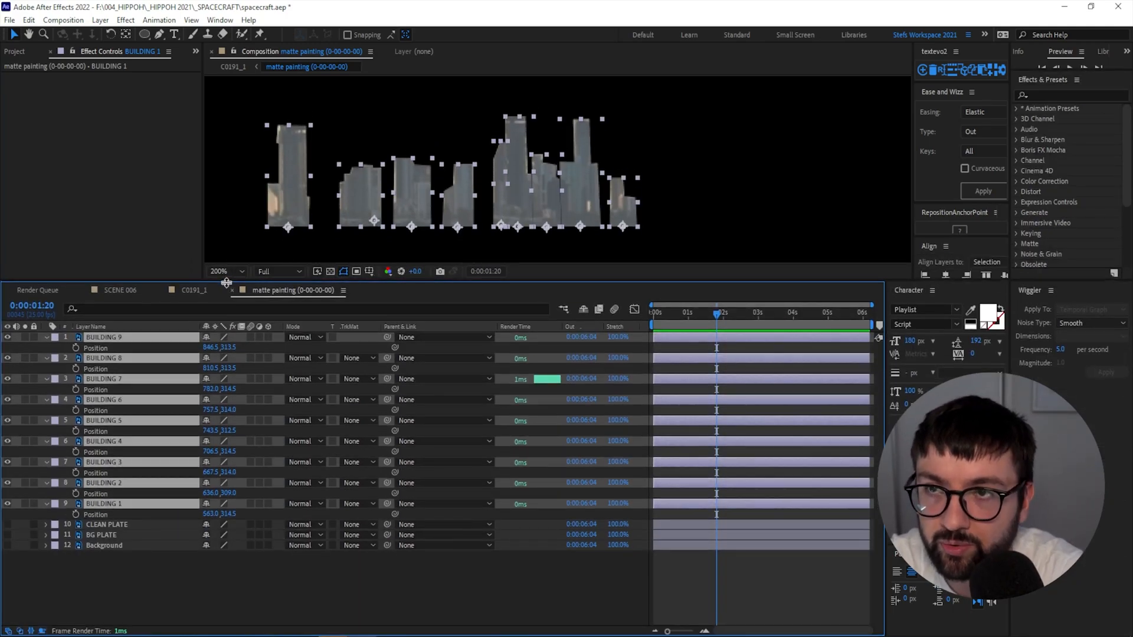
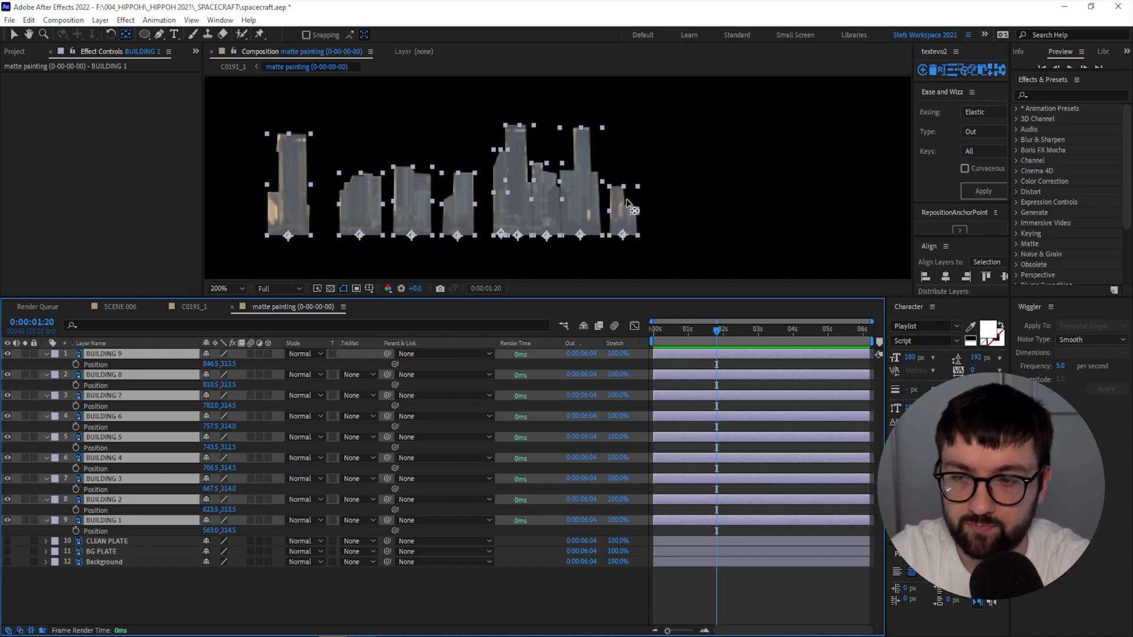
Keyframe Position for BUILDING 1 through BUILDING 9 at 0:00:00:00, then lower them all together to Y about 400 at 0:00:04:12.
{"action": "key", "text": "Home"}
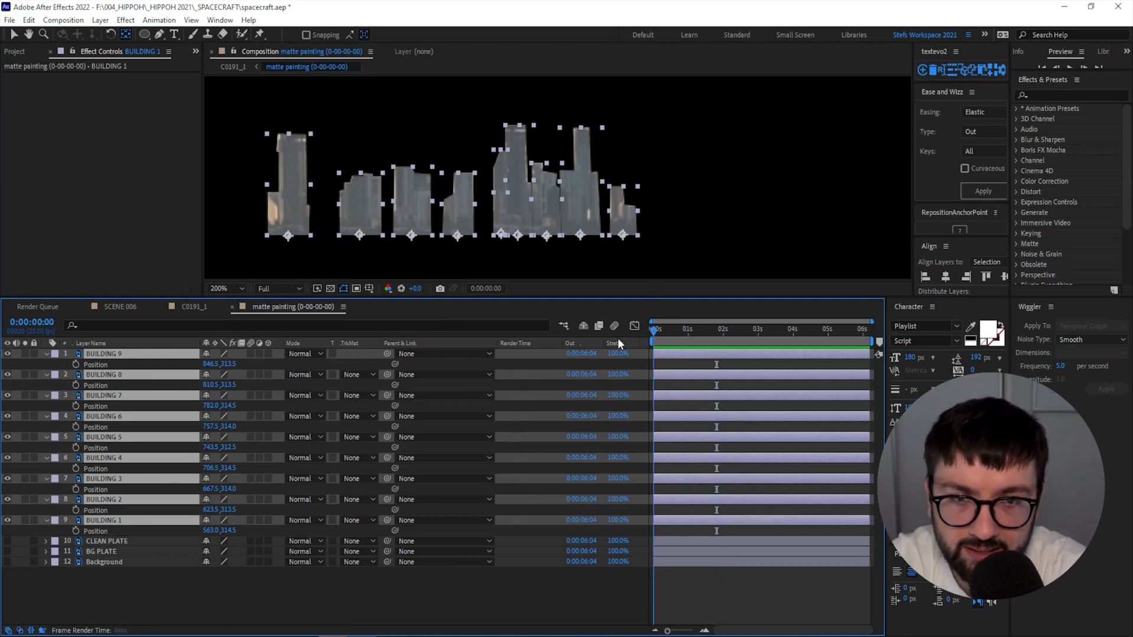
{"action": "left_click", "coordinate": [76, 364]}
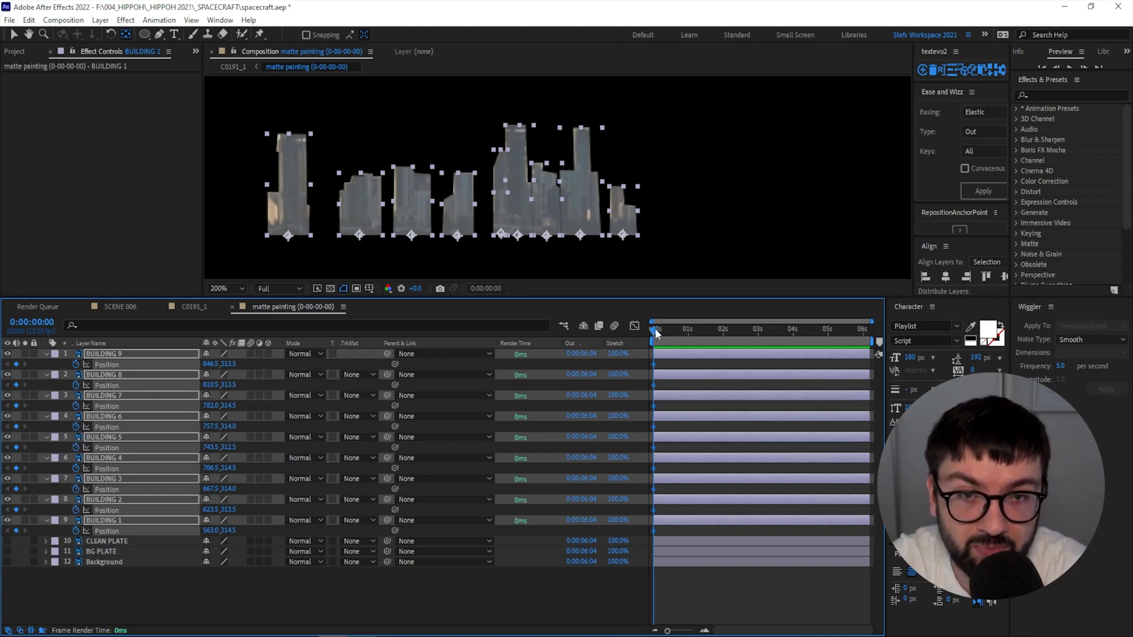
{"action": "left_click_drag", "start_coordinate": [657, 334], "coordinate": [812, 334]}
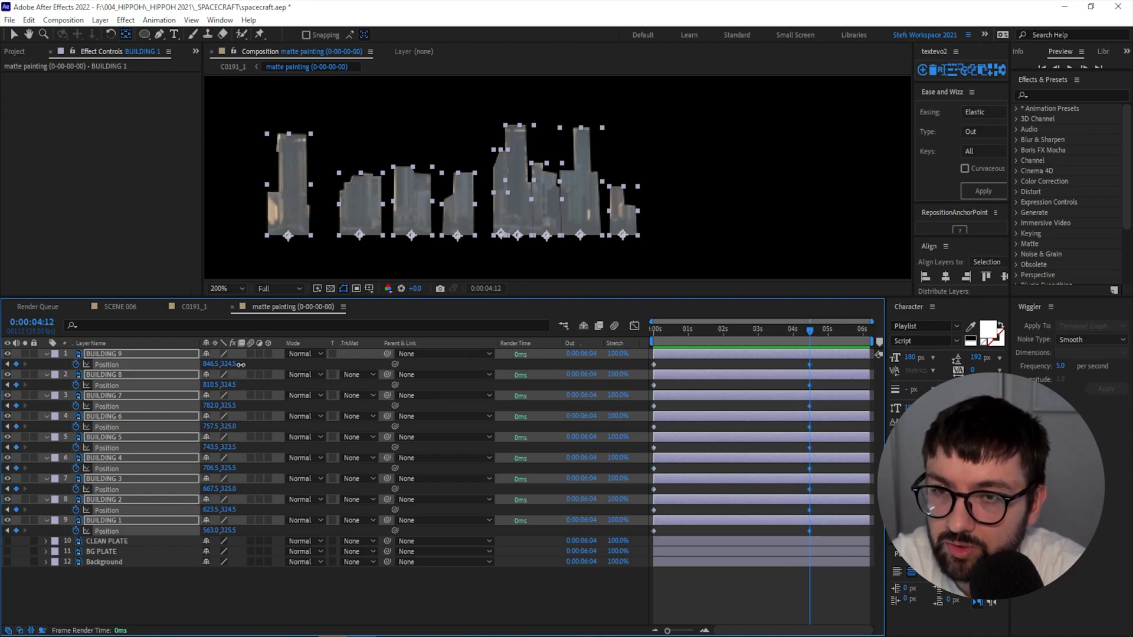
{"action": "left_click_drag", "start_coordinate": [241, 365], "coordinate": [298, 345]}
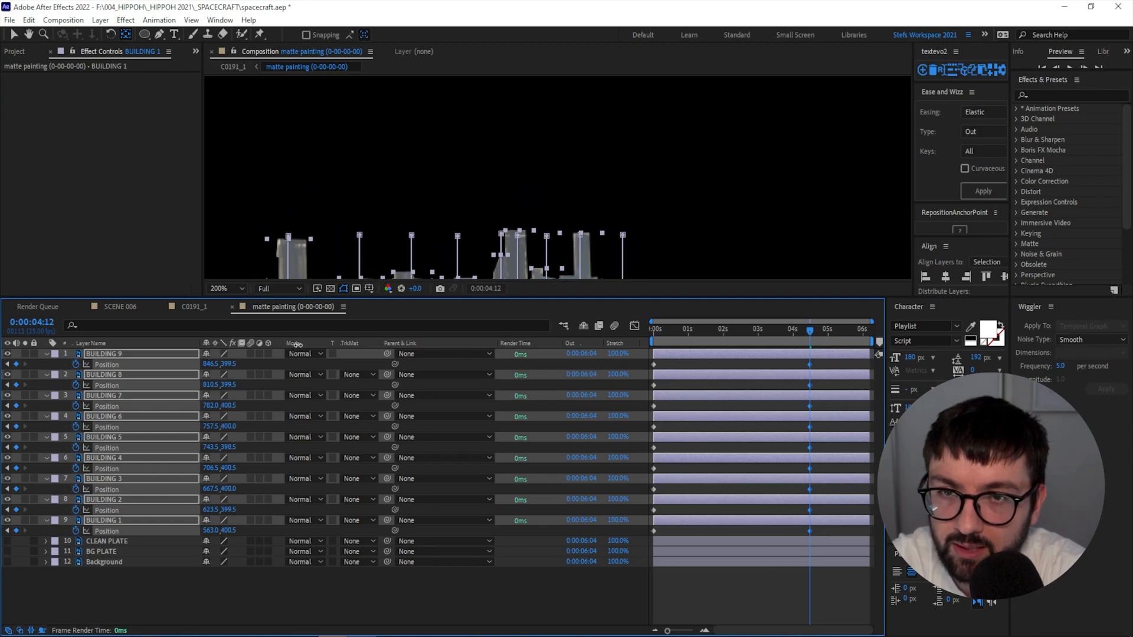
{"action": "left_click", "coordinate": [317, 593]}
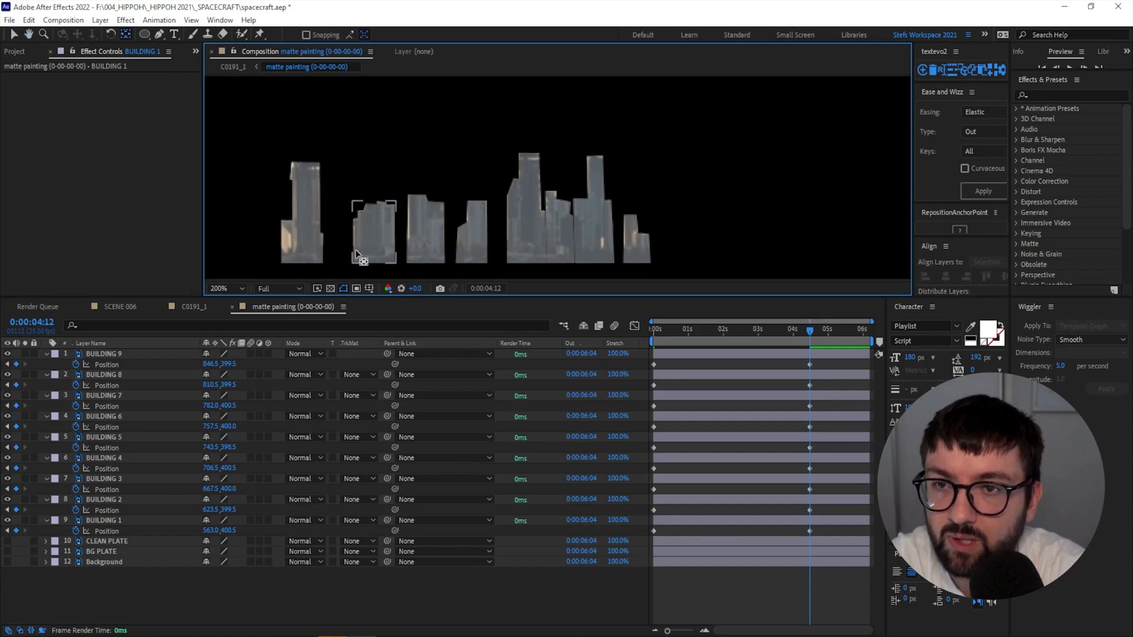
Vary the end heights at 0:00:04:12: set Y Position to 368.5 for BUILDING 2, 375 for BUILDING 3, 370.5 for BUILDING 4, and lower BUILDING 6.
{"action": "left_click", "coordinate": [372, 254]}
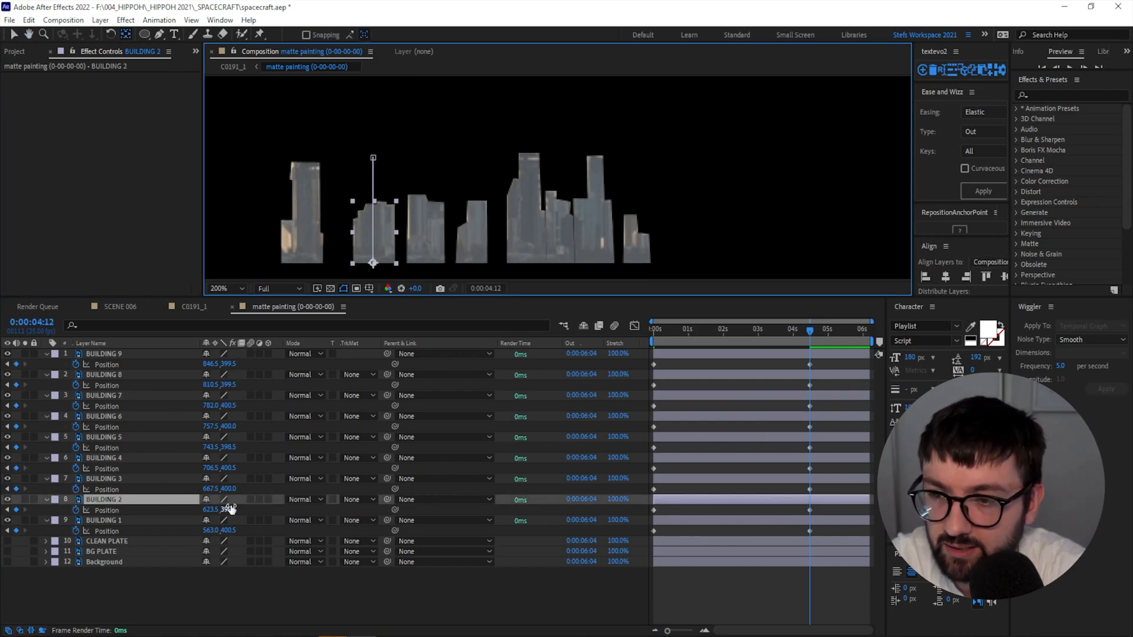
{"action": "left_click_drag", "start_coordinate": [228, 509], "coordinate": [208, 469]}
{"action": "left_click", "coordinate": [427, 235]}
{"action": "left_click", "coordinate": [461, 252]}
{"action": "left_click", "coordinate": [529, 225]}
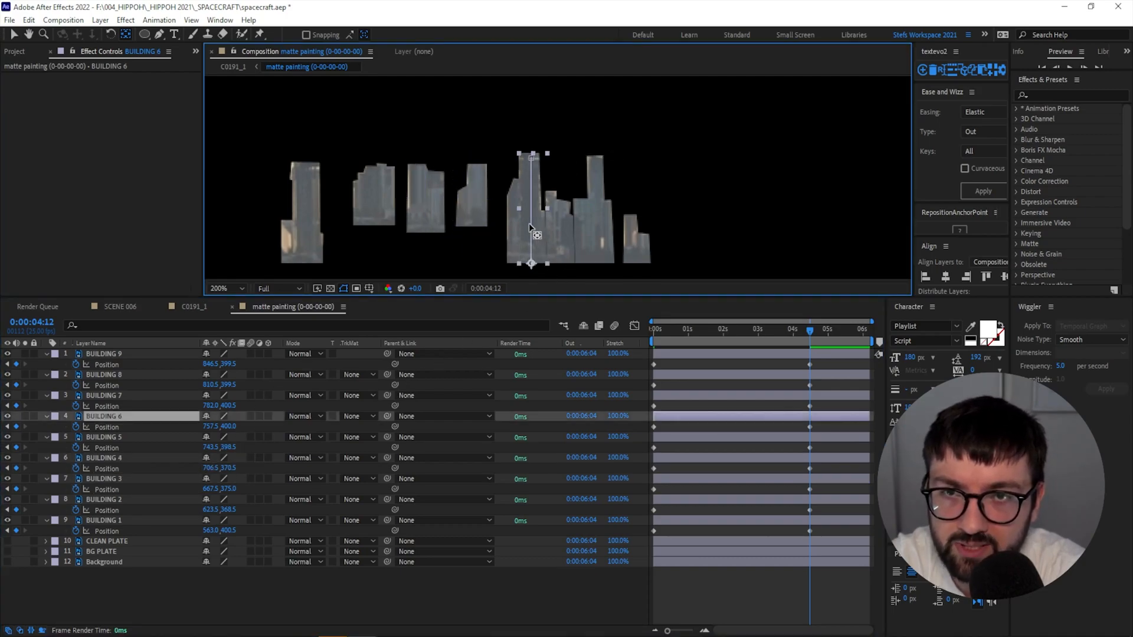
{"action": "left_click_drag", "start_coordinate": [226, 426], "coordinate": [232, 426]}
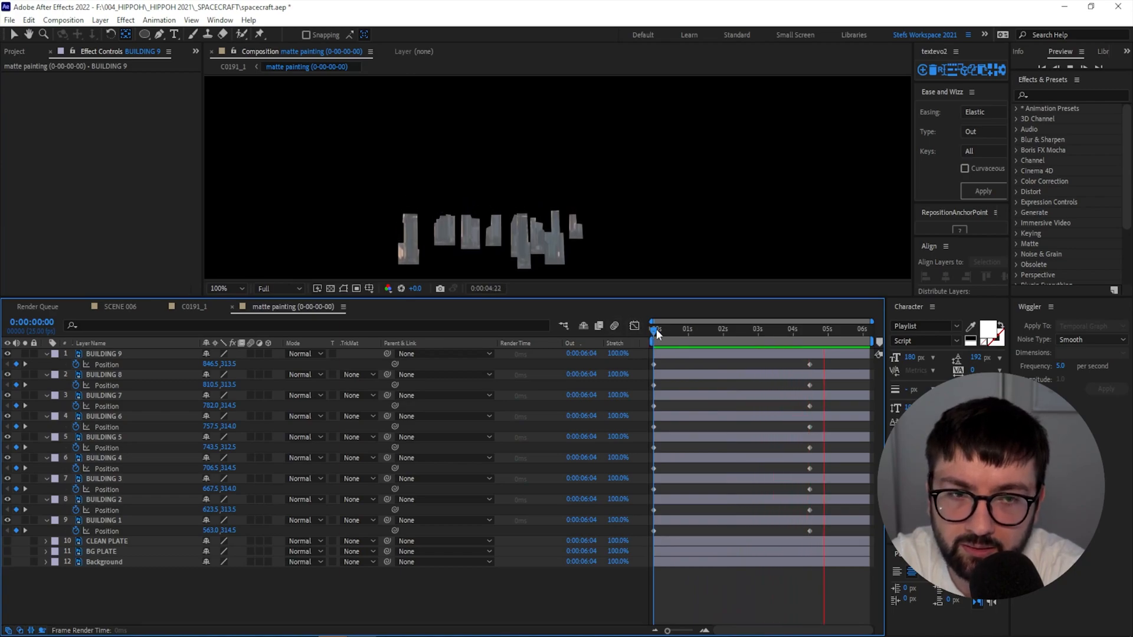
{"action": "key", "text": "space"}
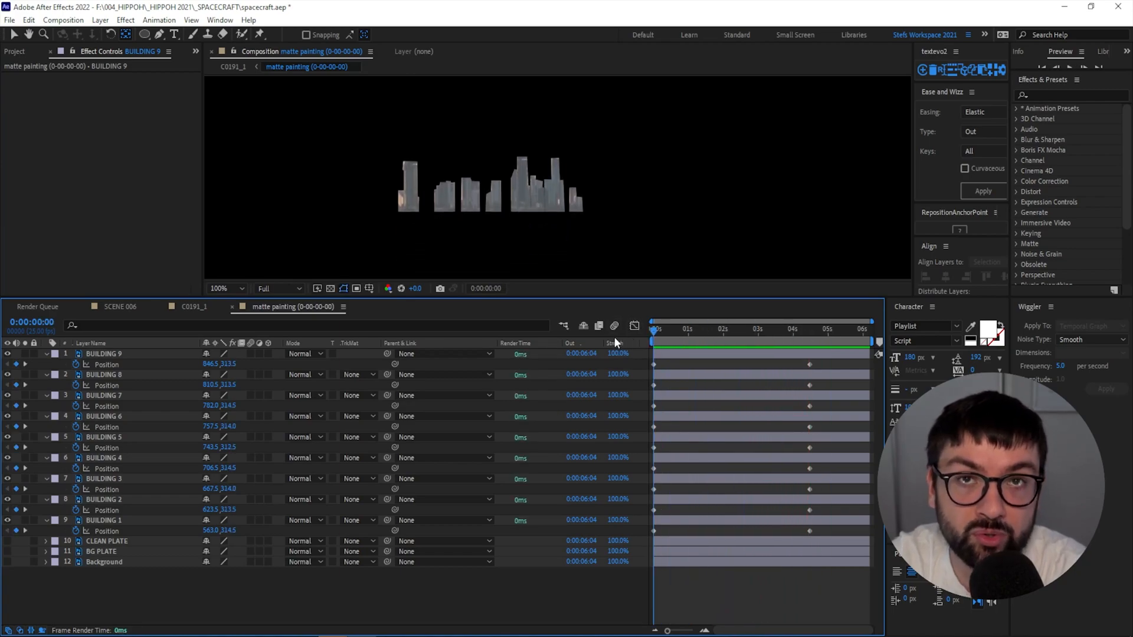
Reveal the Rotation property for layers BUILDING 1 through BUILDING 9.
{"action": "left_click", "coordinate": [108, 521]}
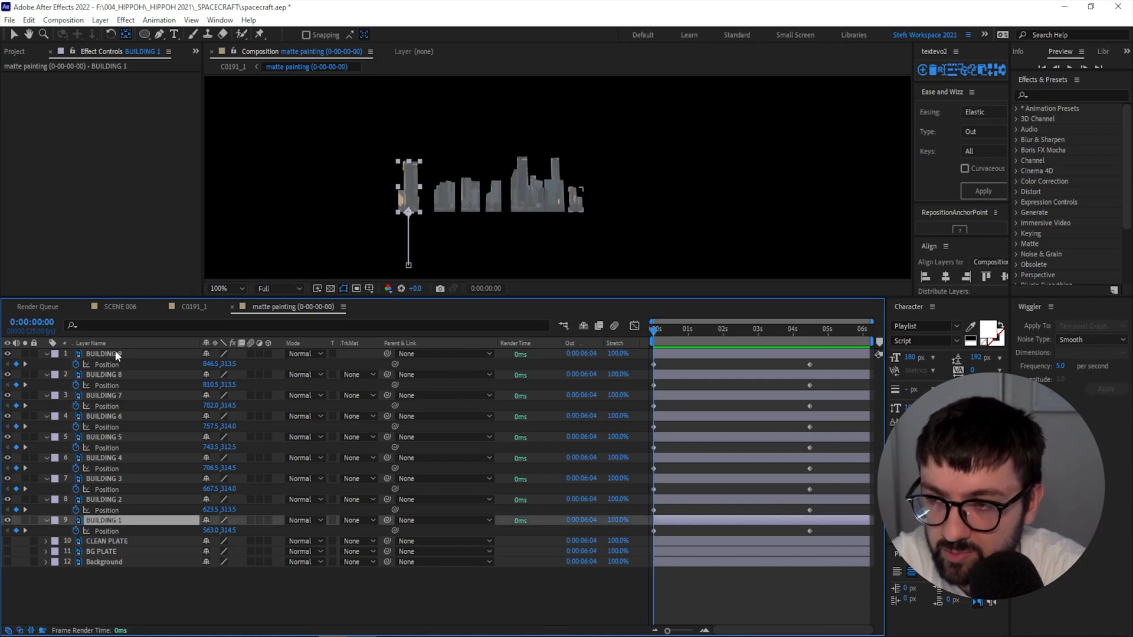
{"action": "left_click", "coordinate": [117, 354], "text": "shift"}
{"action": "key", "text": "r"}
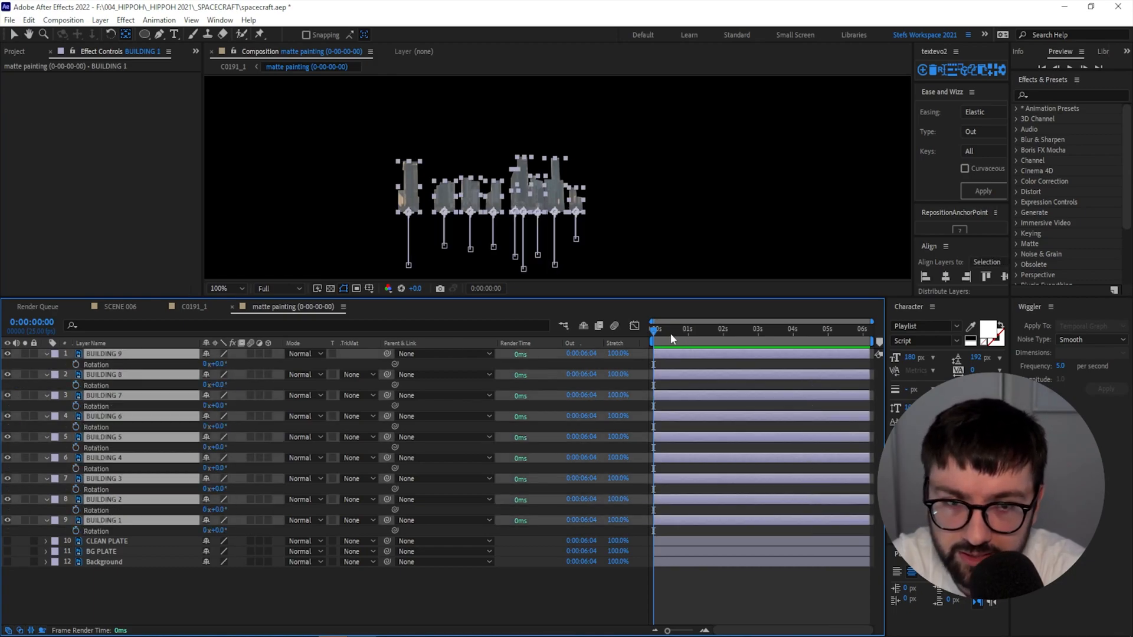
{"action": "left_click", "coordinate": [366, 571]}
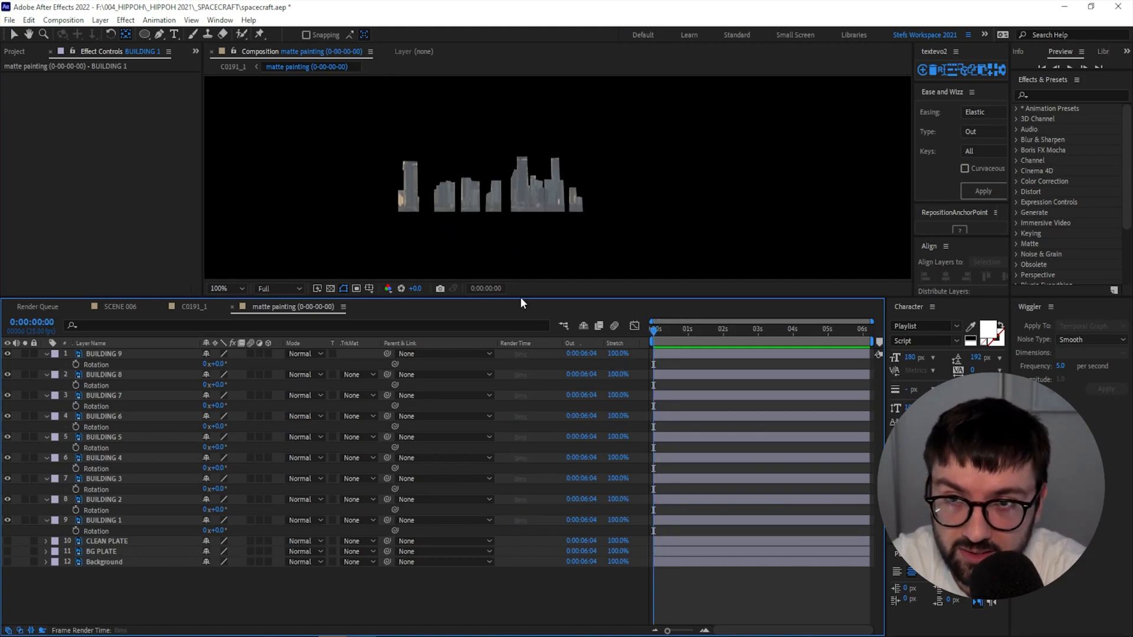
Keyframe BUILDING 1's Rotation from 0° at 0:00:00:00 to 20° at 0:00:05:01, then return to the first frame.
{"action": "left_click", "coordinate": [411, 196]}
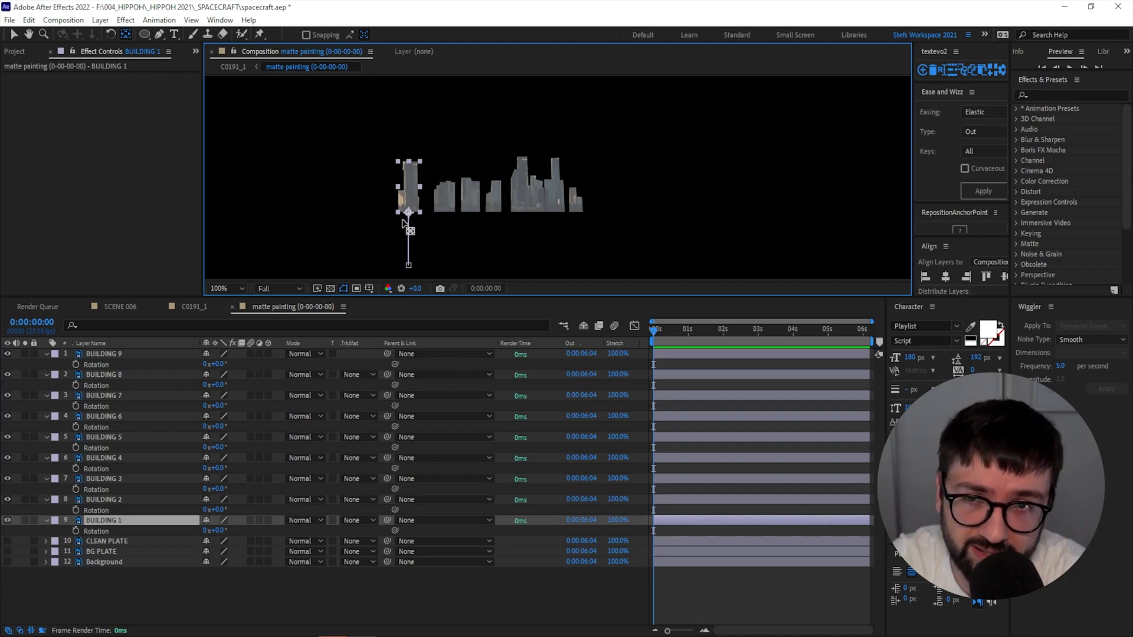
{"action": "left_click", "coordinate": [74, 531]}
{"action": "left_click_drag", "start_coordinate": [780, 323], "coordinate": [830, 332]}
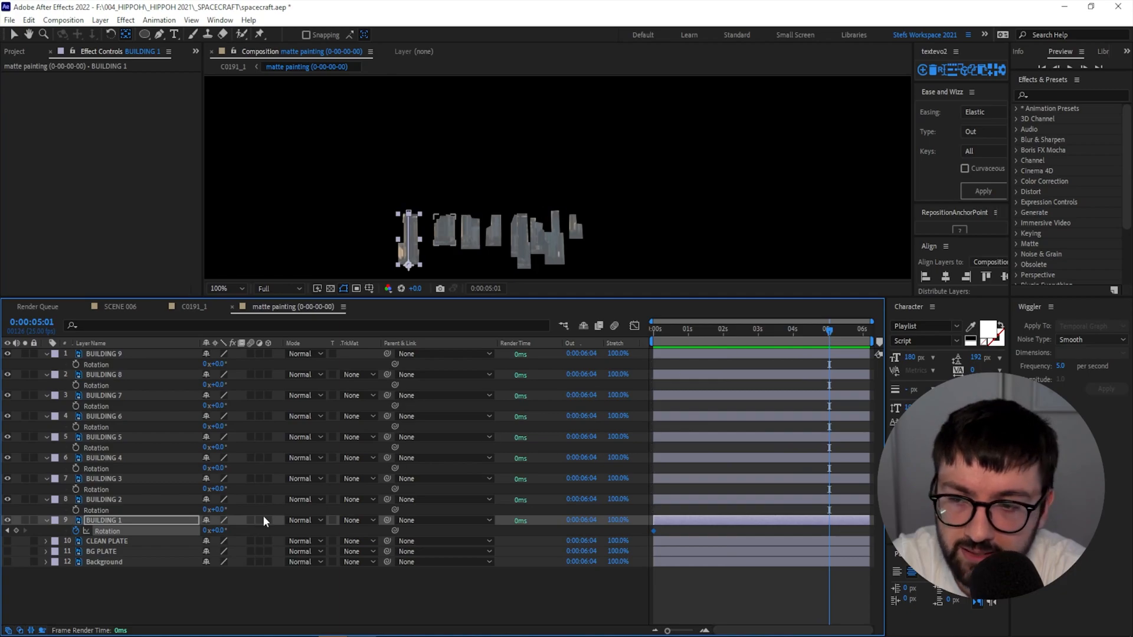
{"action": "left_click_drag", "start_coordinate": [220, 532], "coordinate": [230, 530]}
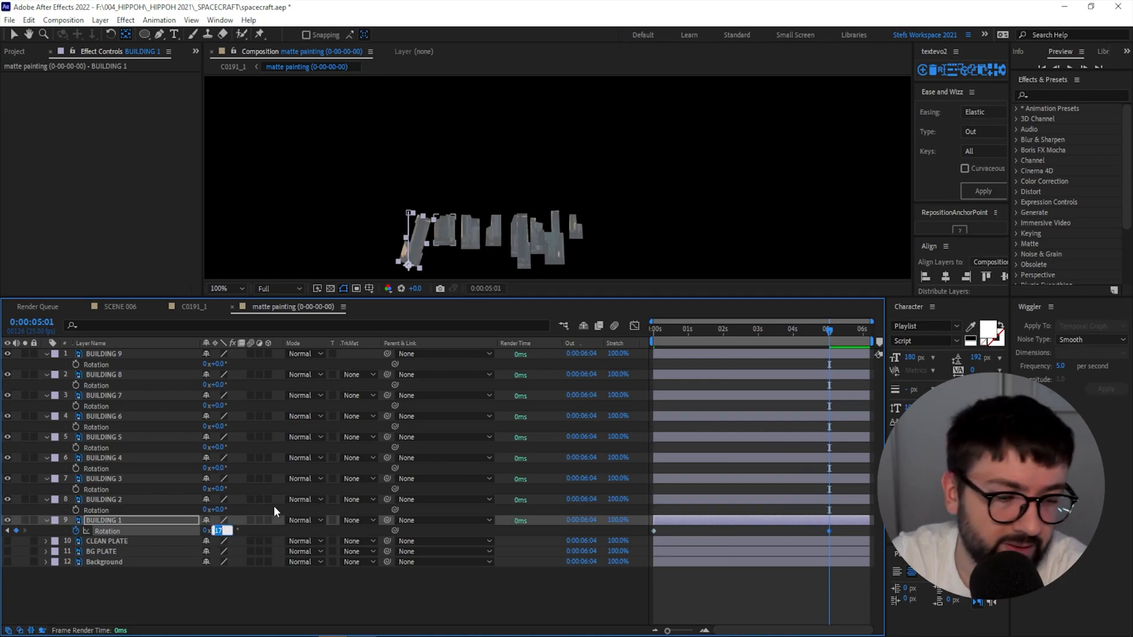
{"action": "type", "text": "20"}
{"action": "key", "text": "Return"}
{"action": "key", "text": "Home"}
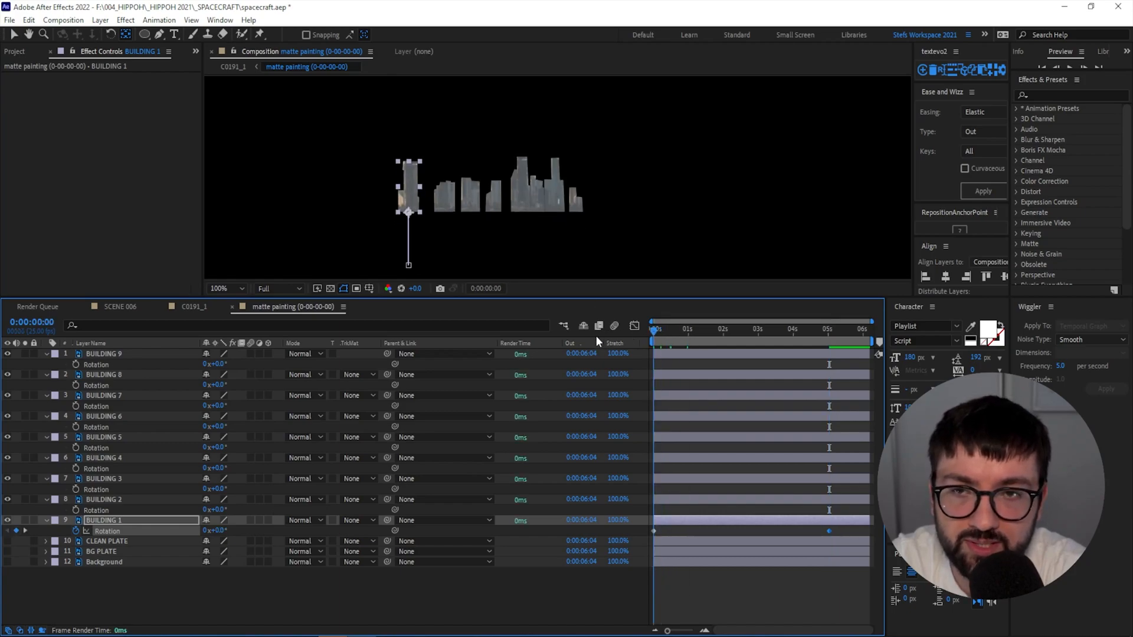
Keyframe BUILDING 2's Rotation from 0° at 0:00:00:00 to 20° at 0:00:05:00.
{"action": "left_click", "coordinate": [106, 499]}
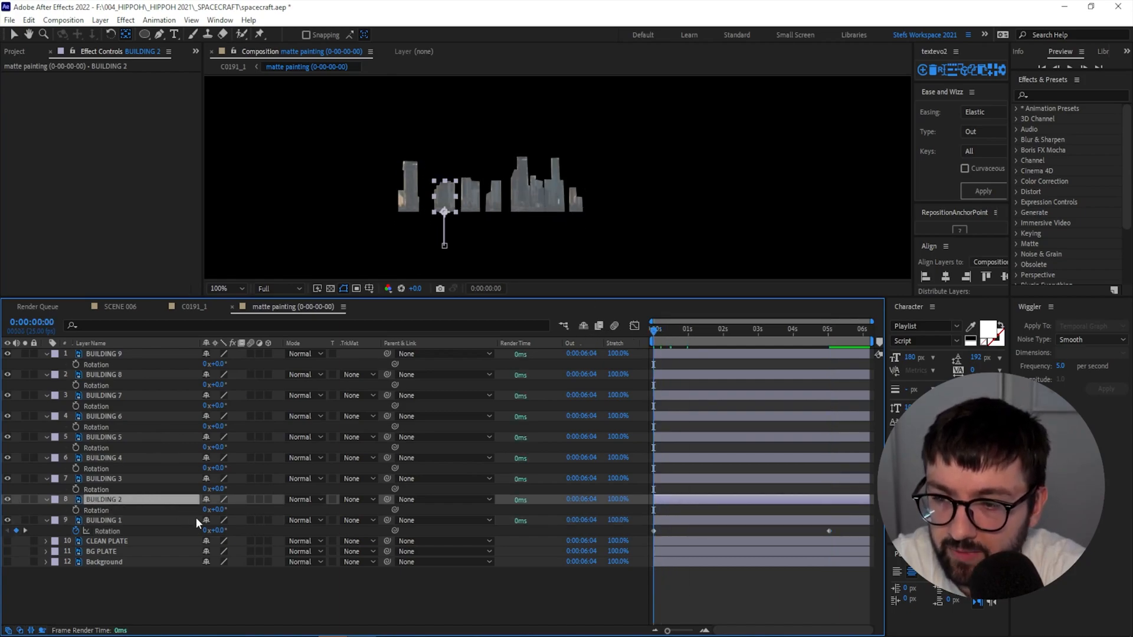
{"action": "left_click", "coordinate": [76, 511]}
{"action": "left_click_drag", "start_coordinate": [717, 328], "coordinate": [827, 334]}
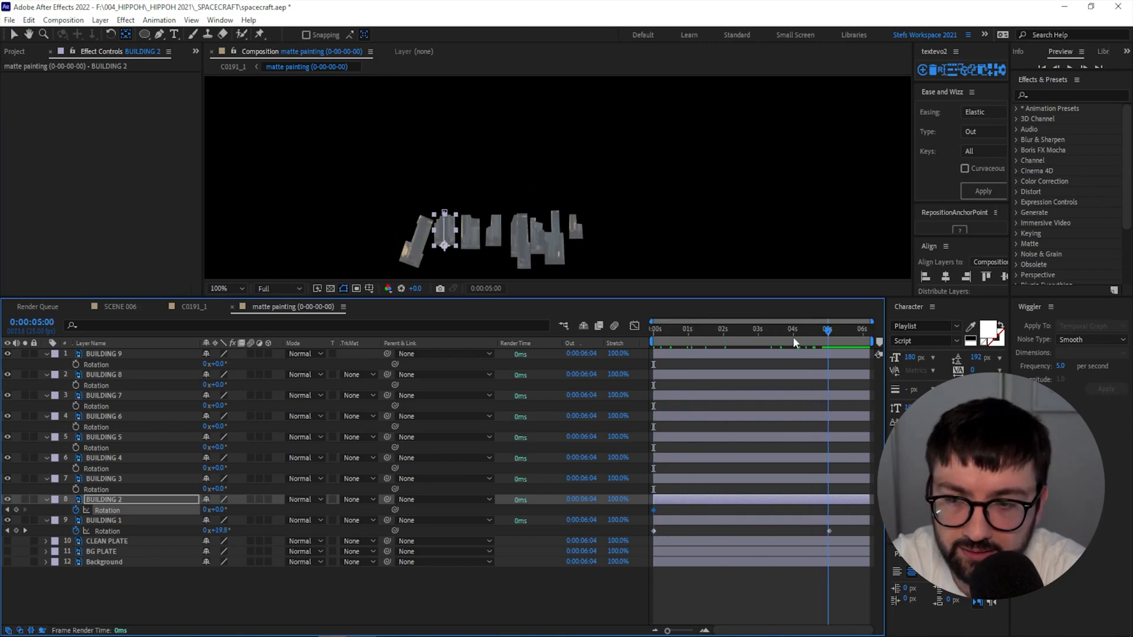
{"action": "type", "text": "20"}
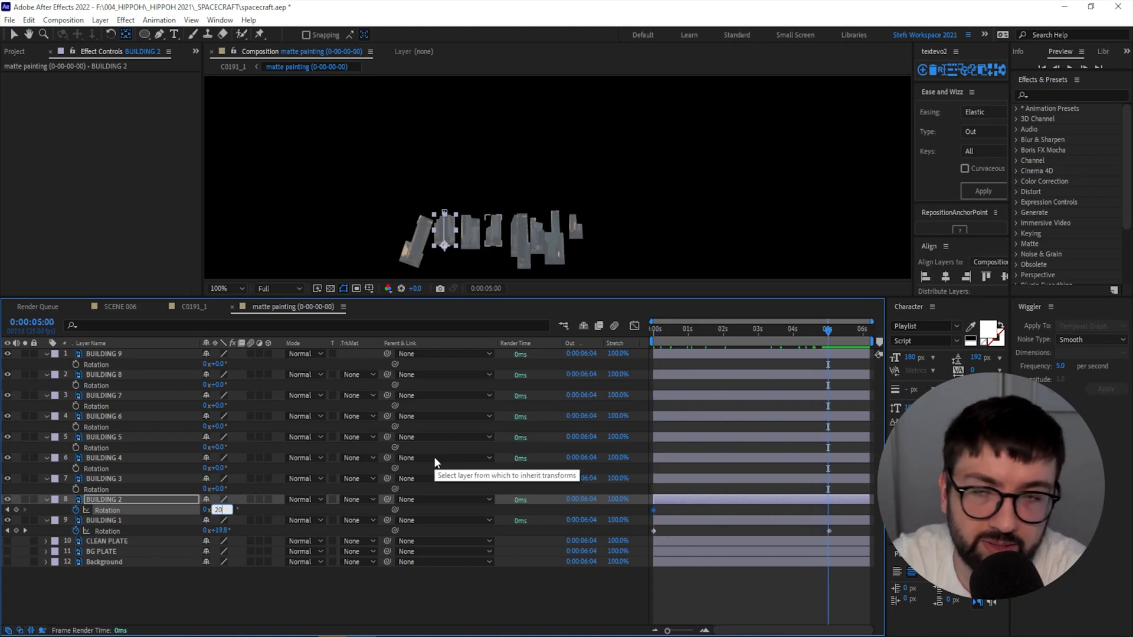
{"action": "key", "text": "Return"}
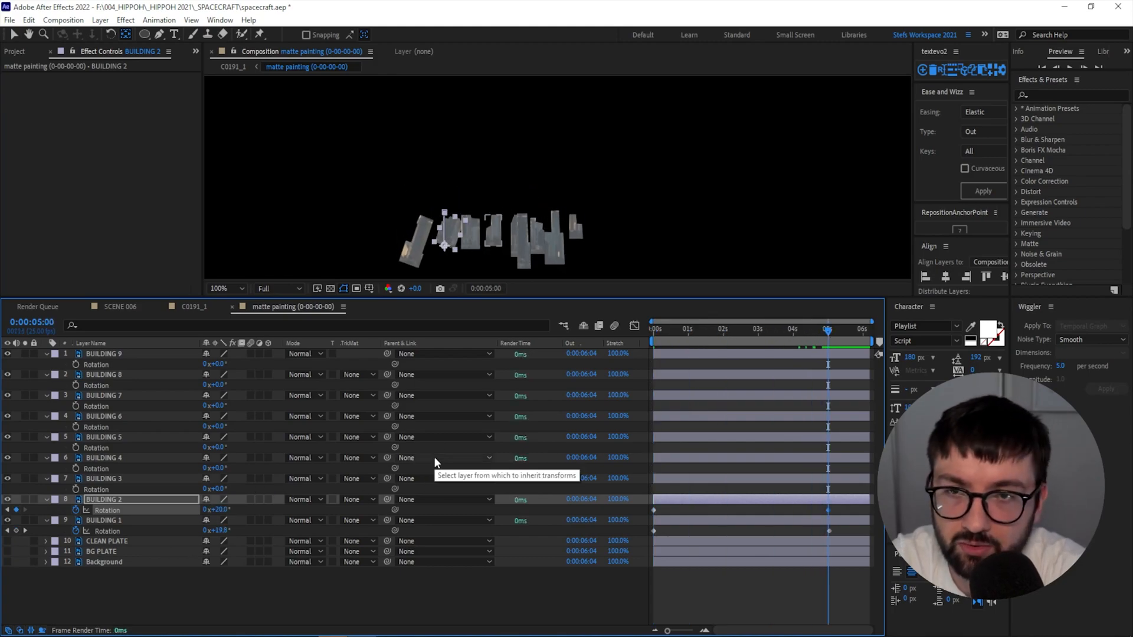
Keyframe BUILDING 3's Rotation from 0° at 0:00:00:00 to a counterclockwise tilt of about 30° at 0:00:05:00.
{"action": "left_click", "coordinate": [473, 231]}
{"action": "left_click_drag", "start_coordinate": [712, 326], "coordinate": [653, 334]}
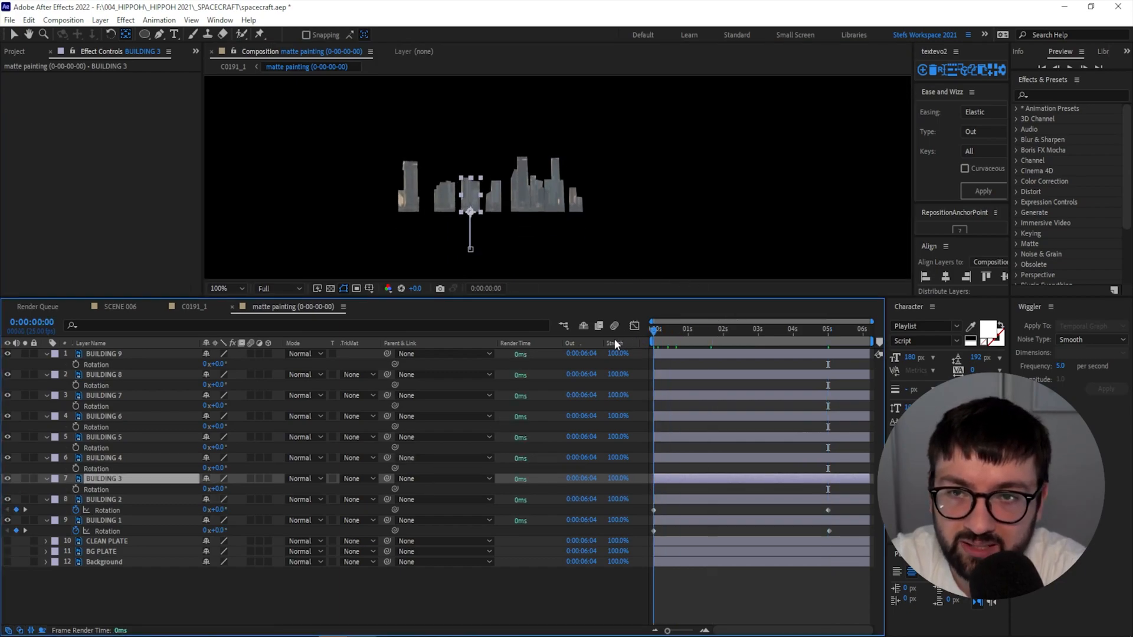
{"action": "left_click", "coordinate": [75, 489]}
{"action": "left_click_drag", "start_coordinate": [654, 334], "coordinate": [829, 337]}
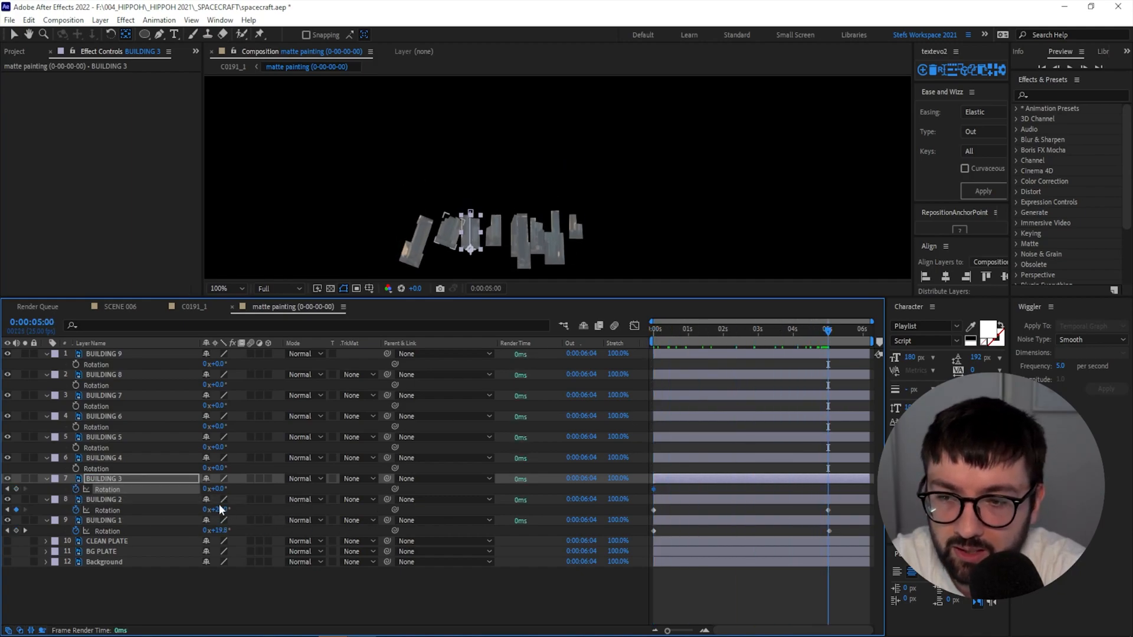
{"action": "left_click_drag", "start_coordinate": [214, 488], "coordinate": [197, 489]}
Keyframe counterclockwise Rotation for BUILDING 4 and BUILDING 5 between 0:00:00:00 and 0:00:05:00, and preview the toppling skyline.
{"action": "left_click", "coordinate": [493, 229]}
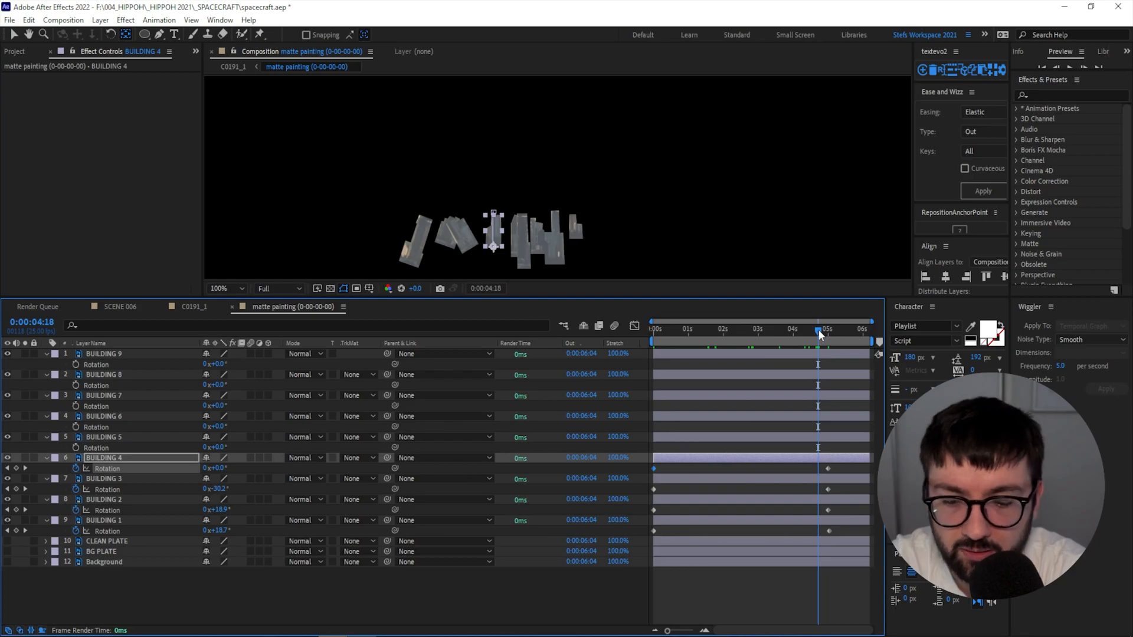
{"action": "left_click_drag", "start_coordinate": [819, 333], "coordinate": [828, 333]}
{"action": "left_click_drag", "start_coordinate": [217, 469], "coordinate": [190, 479]}
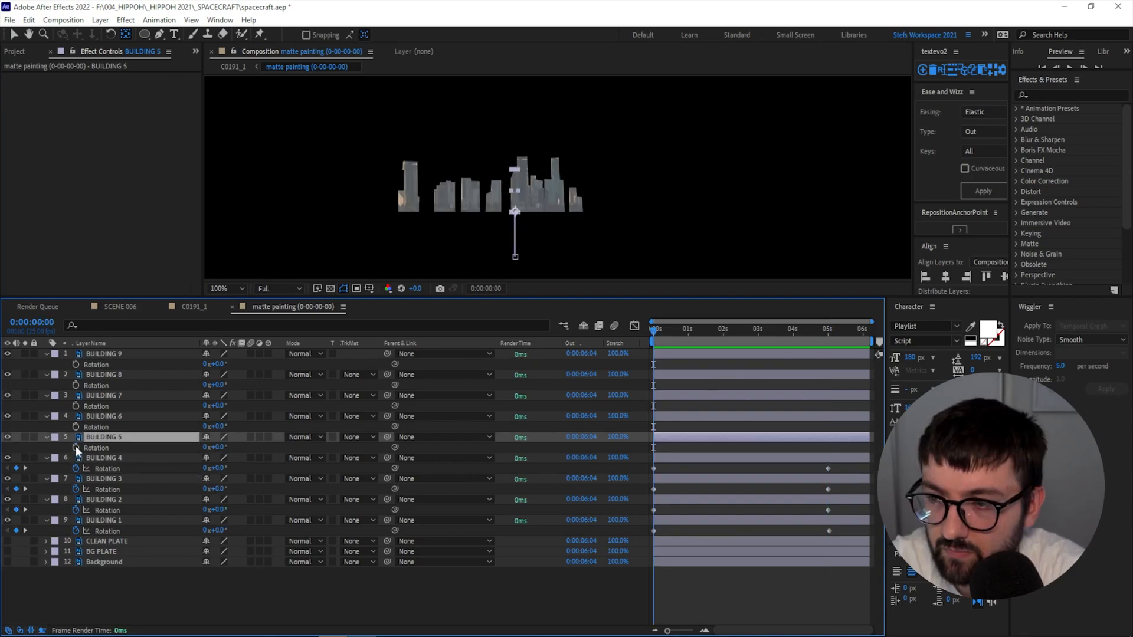
{"action": "left_click", "coordinate": [76, 448]}
{"action": "left_click_drag", "start_coordinate": [802, 334], "coordinate": [828, 334]}
{"action": "left_click_drag", "start_coordinate": [216, 448], "coordinate": [200, 450]}
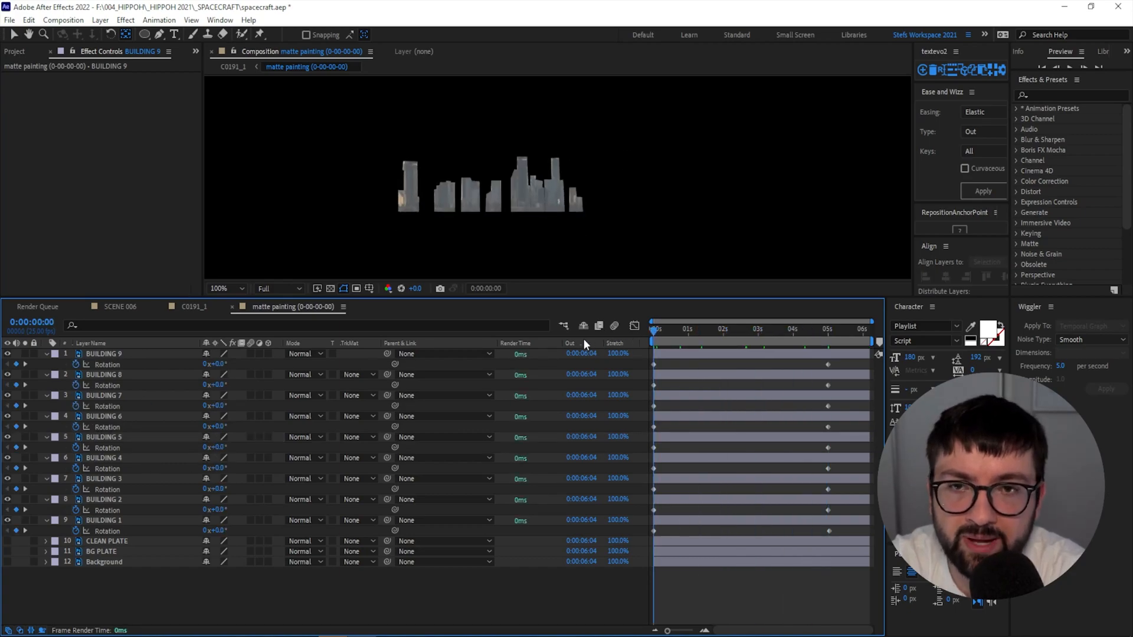
{"action": "key", "text": "space"}
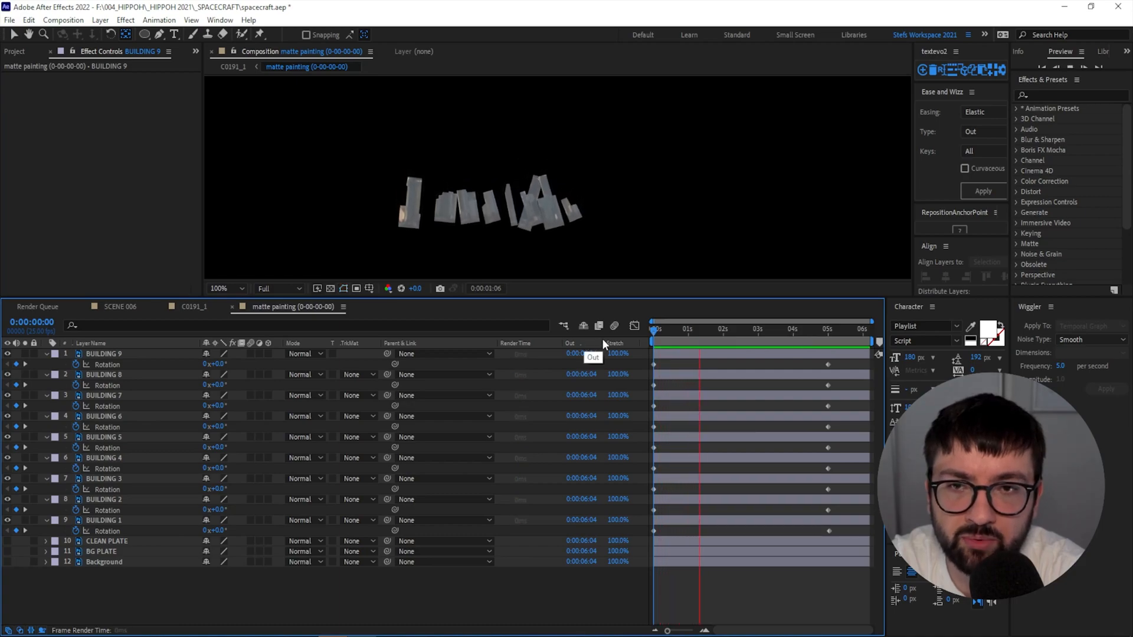
{"action": "key", "text": "space"}
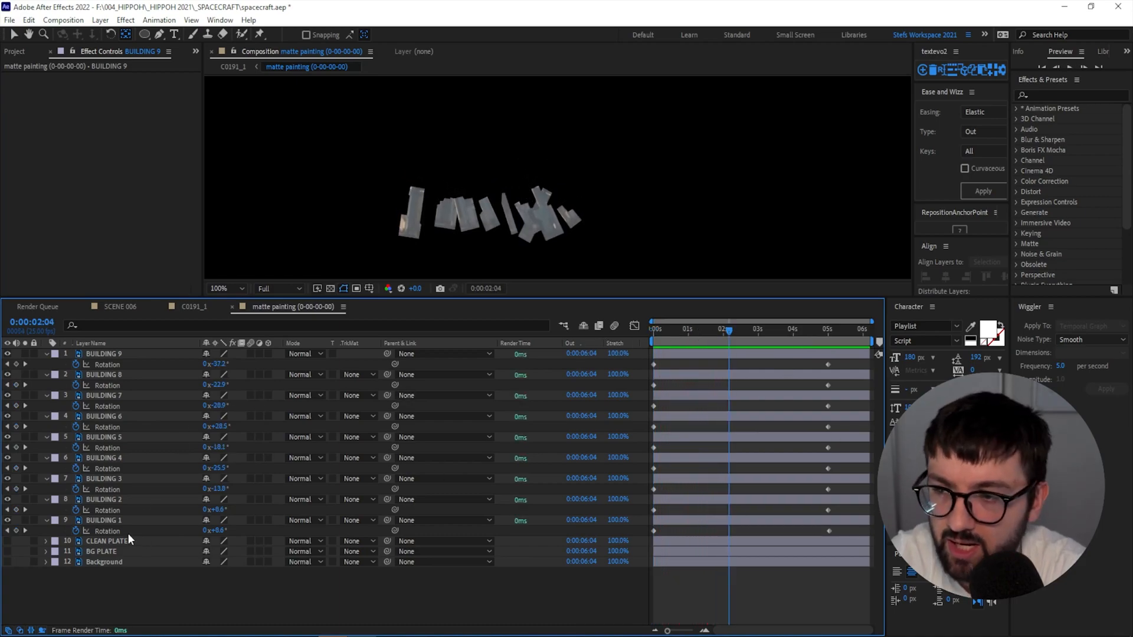
Apply Easy Ease to all Rotation keyframes of the nine building layers and return to the first frame.
{"action": "left_click", "coordinate": [108, 511]}
{"action": "left_click", "coordinate": [106, 521]}
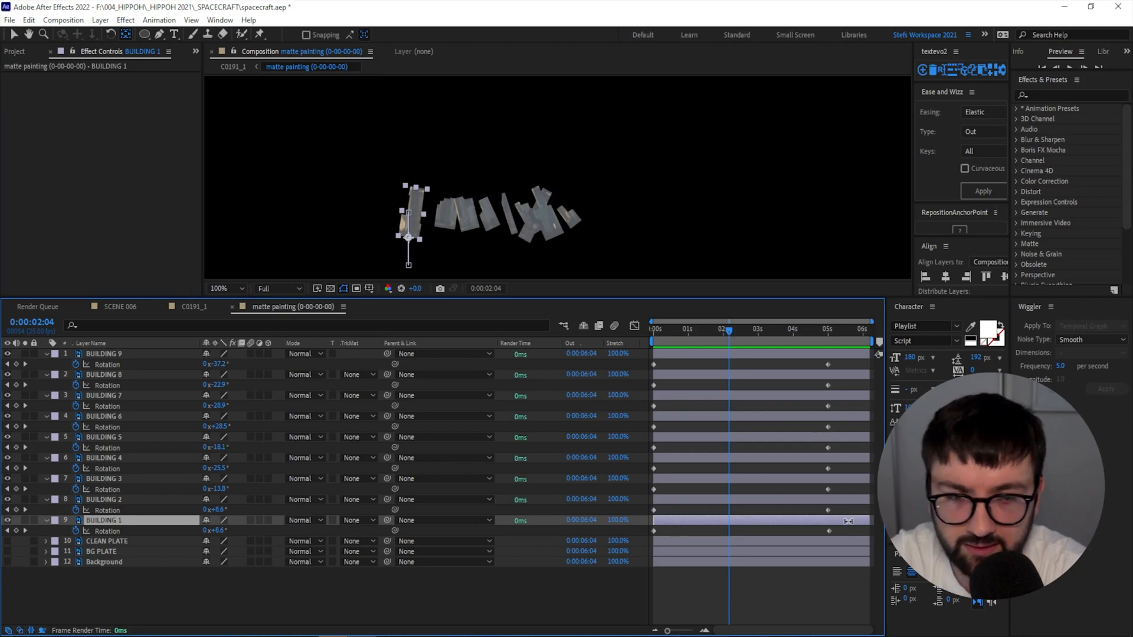
{"action": "left_click_drag", "start_coordinate": [841, 534], "coordinate": [650, 366]}
{"action": "key", "text": "F9"}
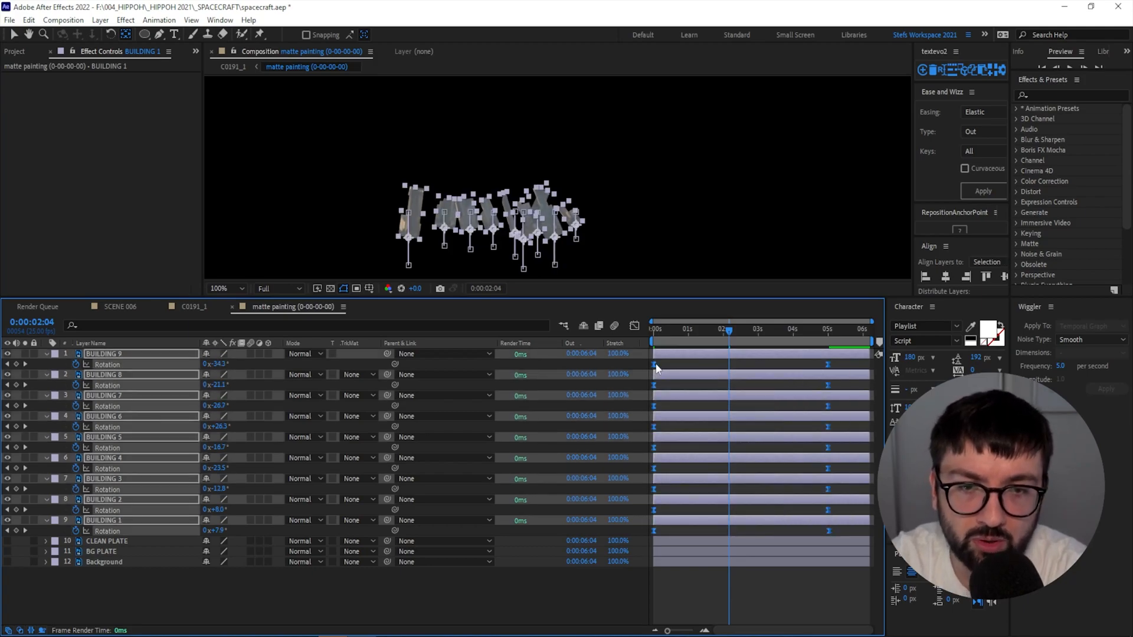
{"action": "right_click", "coordinate": [655, 365]}
{"action": "left_click", "coordinate": [492, 589]}
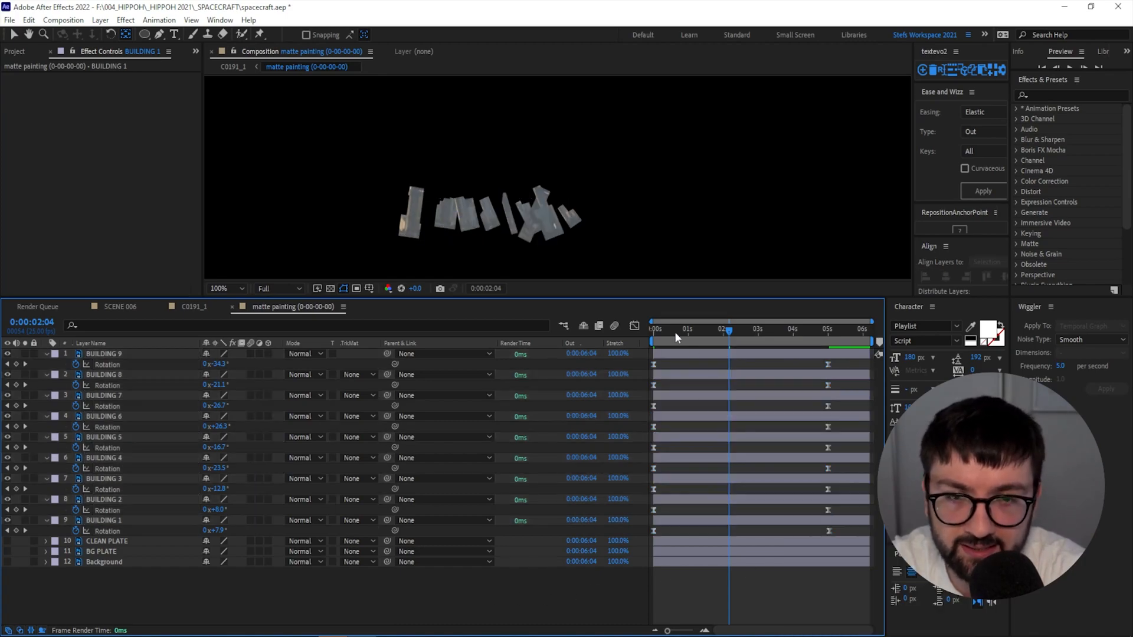
{"action": "left_click_drag", "start_coordinate": [675, 332], "coordinate": [614, 333]}
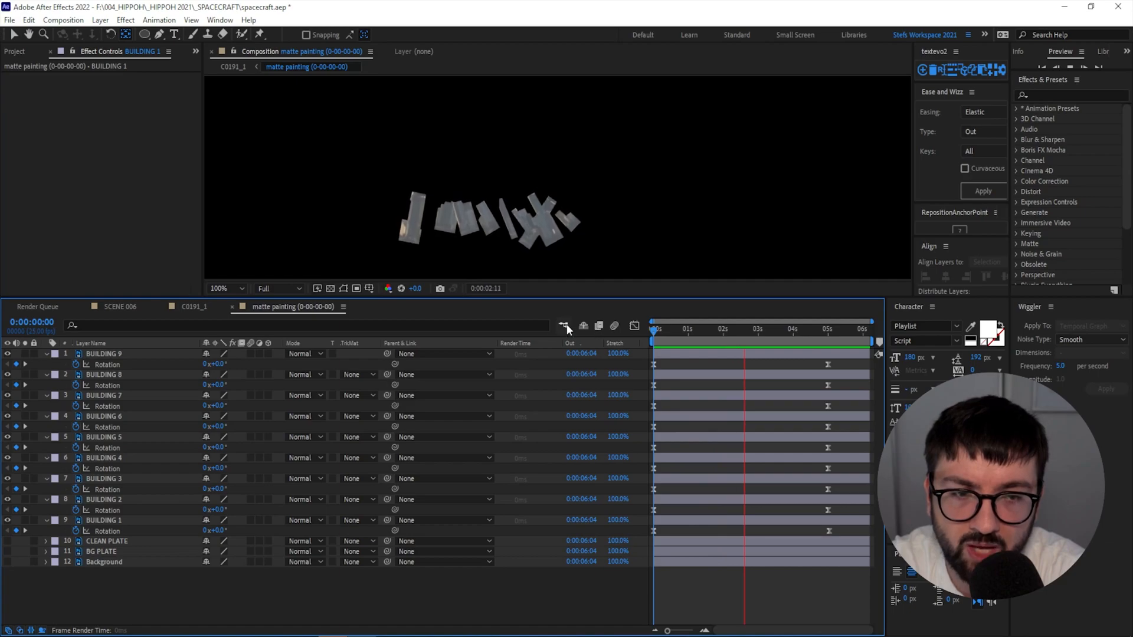
Reveal Position on the nine building layers and apply Easy Ease to all of their Position keyframes.
{"action": "left_click", "coordinate": [88, 353]}
{"action": "left_click", "coordinate": [101, 521], "text": "shift"}
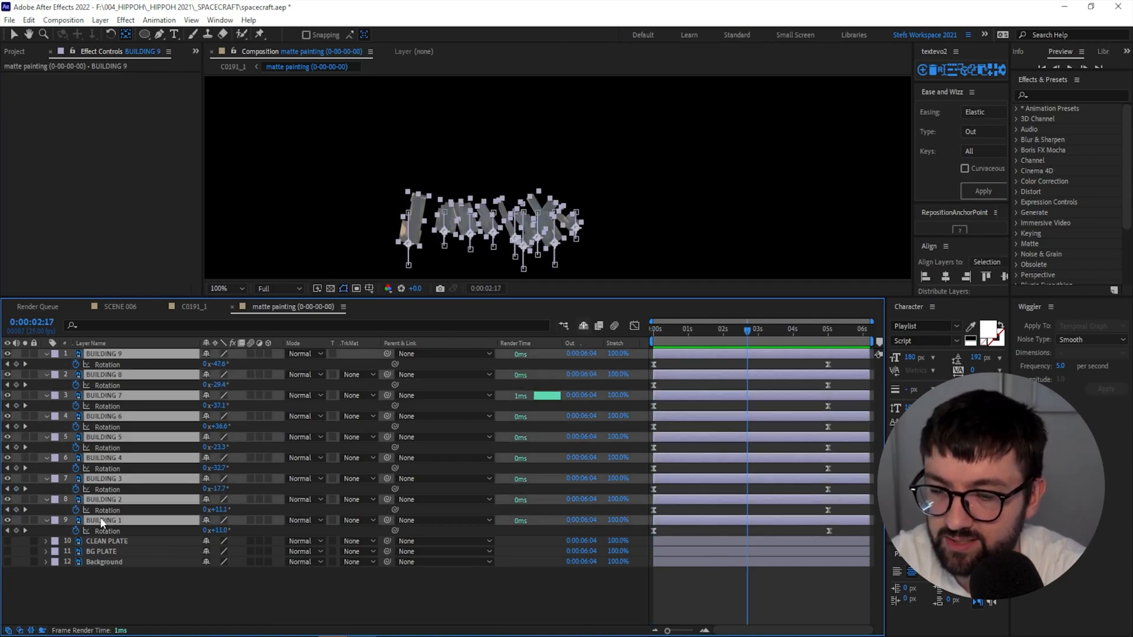
{"action": "key", "text": "p"}
{"action": "mouse_move", "coordinate": [820, 530]}
{"action": "left_mouse_down"}
{"action": "mouse_move", "coordinate": [658, 378]}
{"action": "mouse_move", "coordinate": [653, 357]}
{"action": "left_mouse_up"}
{"action": "key", "text": "F9"}
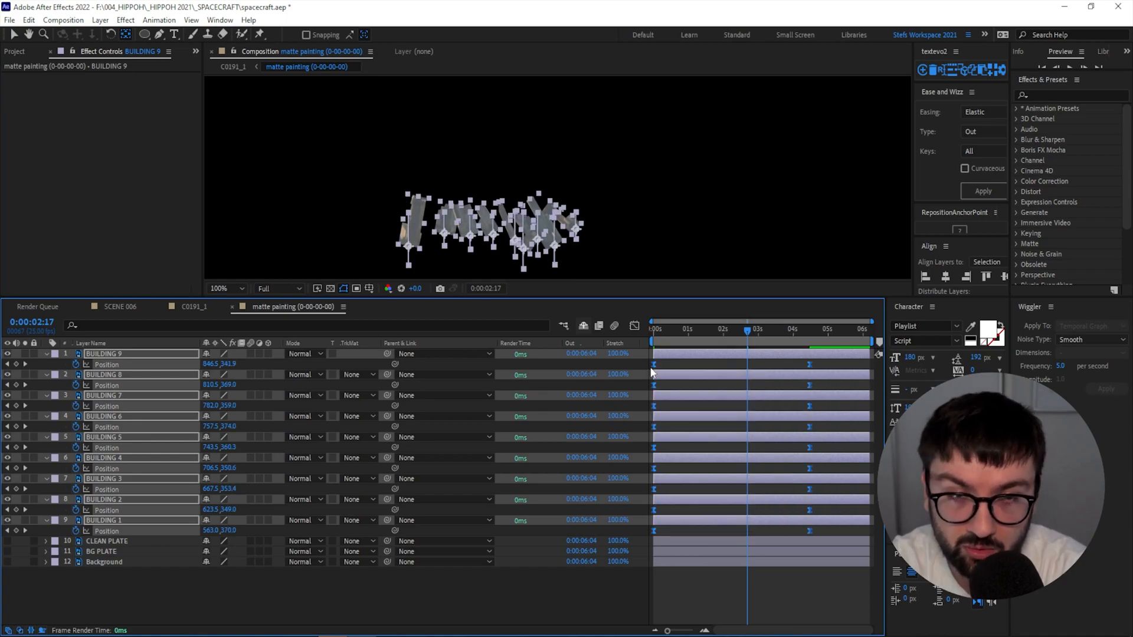
{"action": "left_click", "coordinate": [547, 593]}
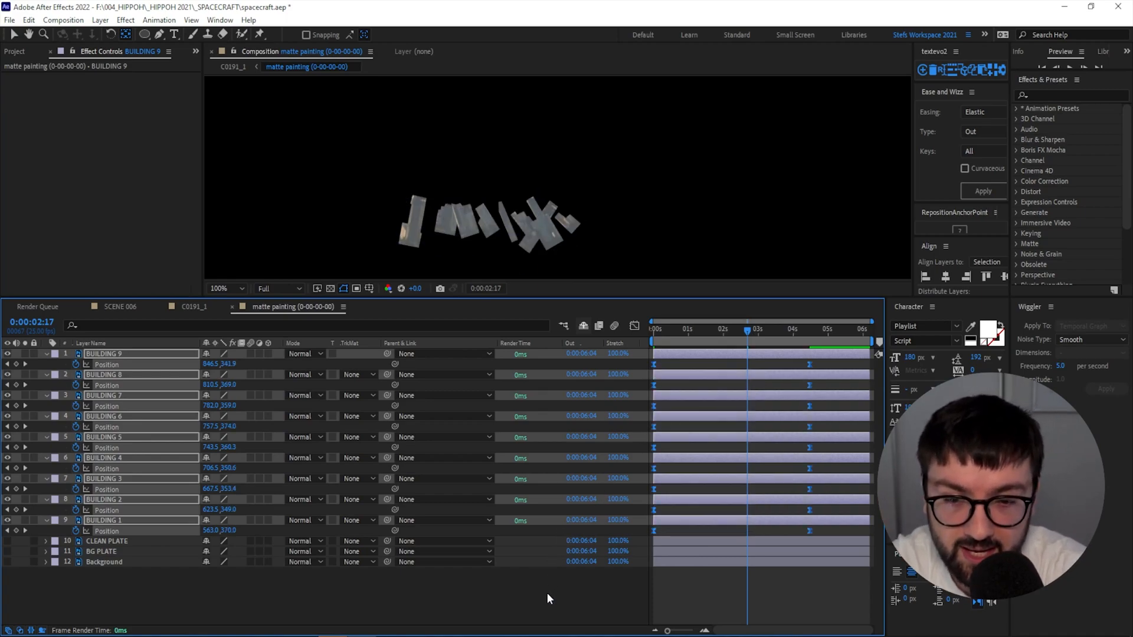
Preview the eased collapse of all nine building layers from the first frame.
{"action": "left_click_drag", "start_coordinate": [683, 328], "coordinate": [603, 337]}
{"action": "key", "text": "space"}
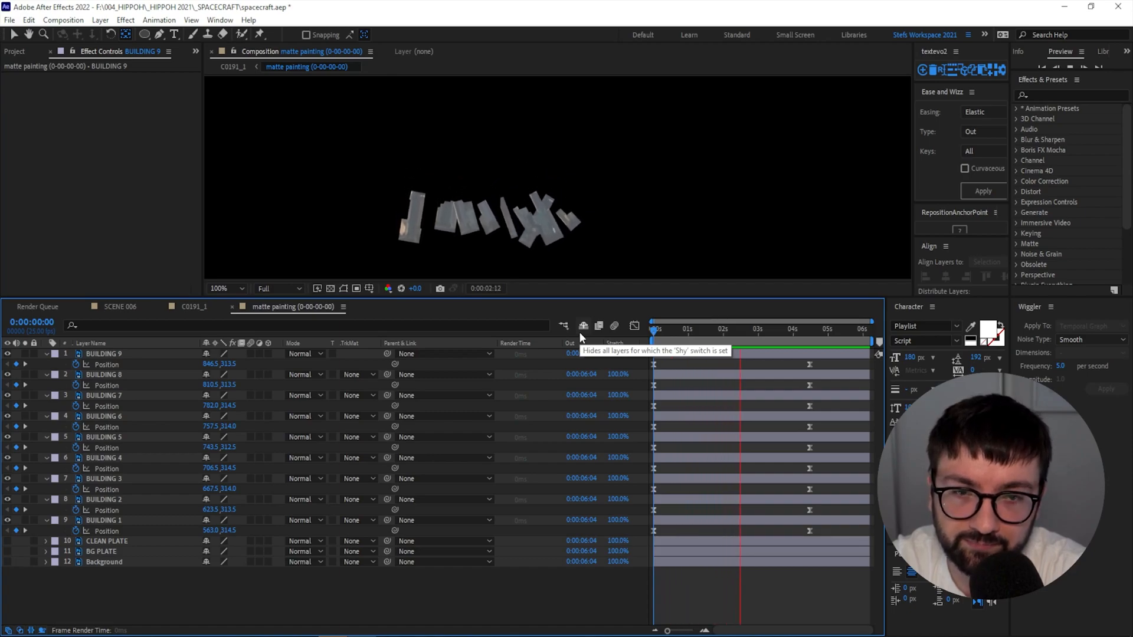
{"action": "key", "text": "space"}
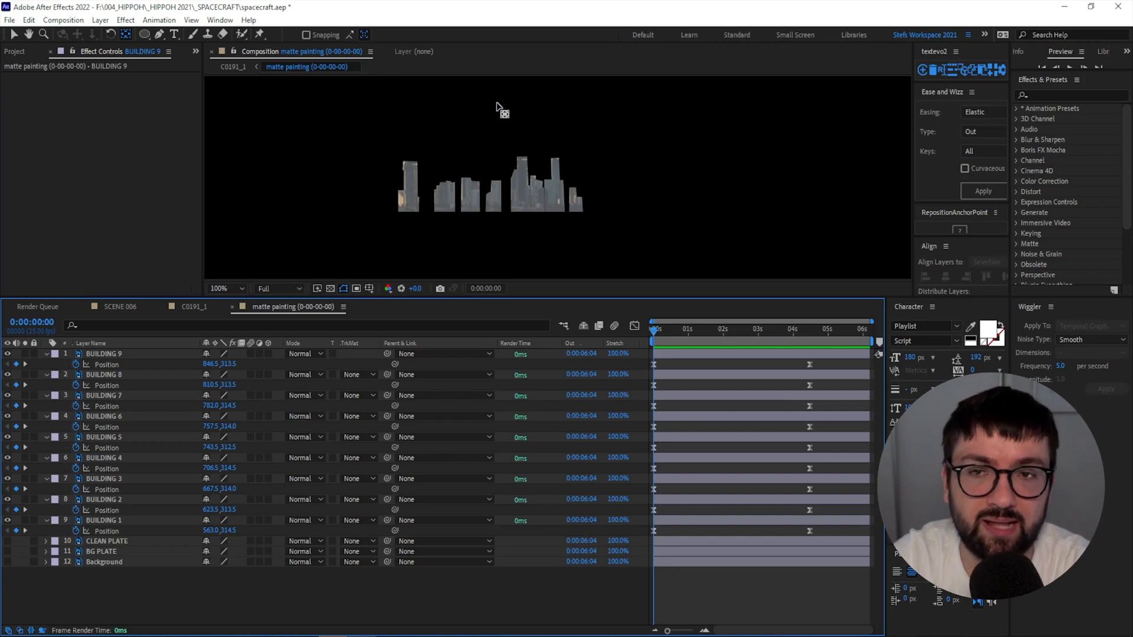
Shift BUILDING 1's Position and Rotation keyframes so its collapse starts at 0:00:00:19, and scrub through the start to check the delay.
{"action": "left_click", "coordinate": [494, 205]}
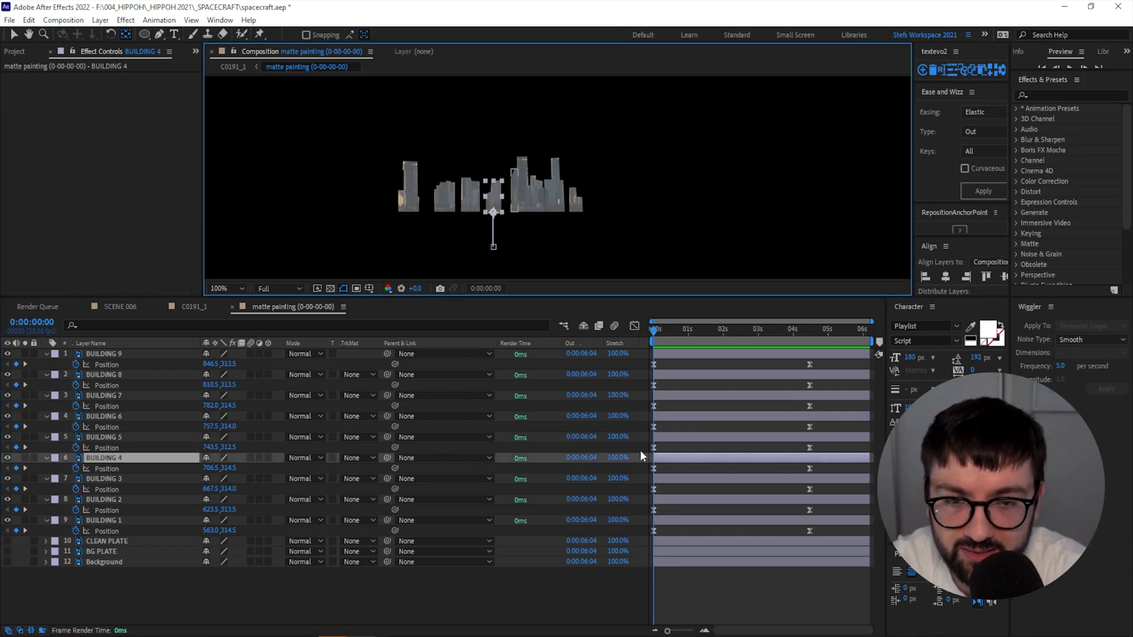
{"action": "left_click", "coordinate": [408, 193]}
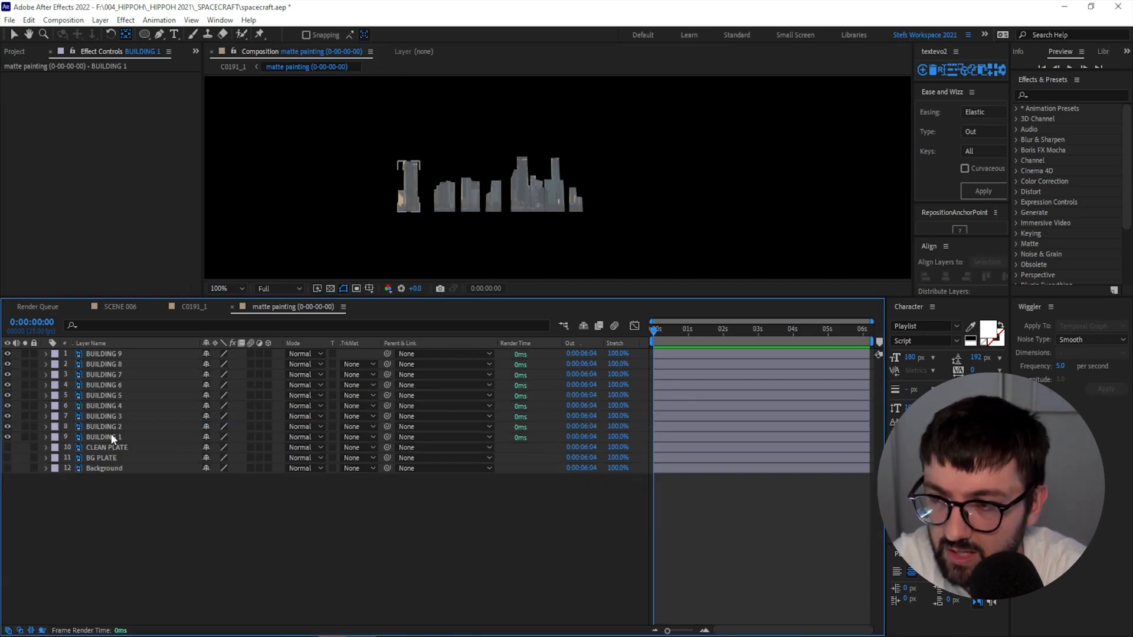
{"action": "left_click", "coordinate": [114, 436]}
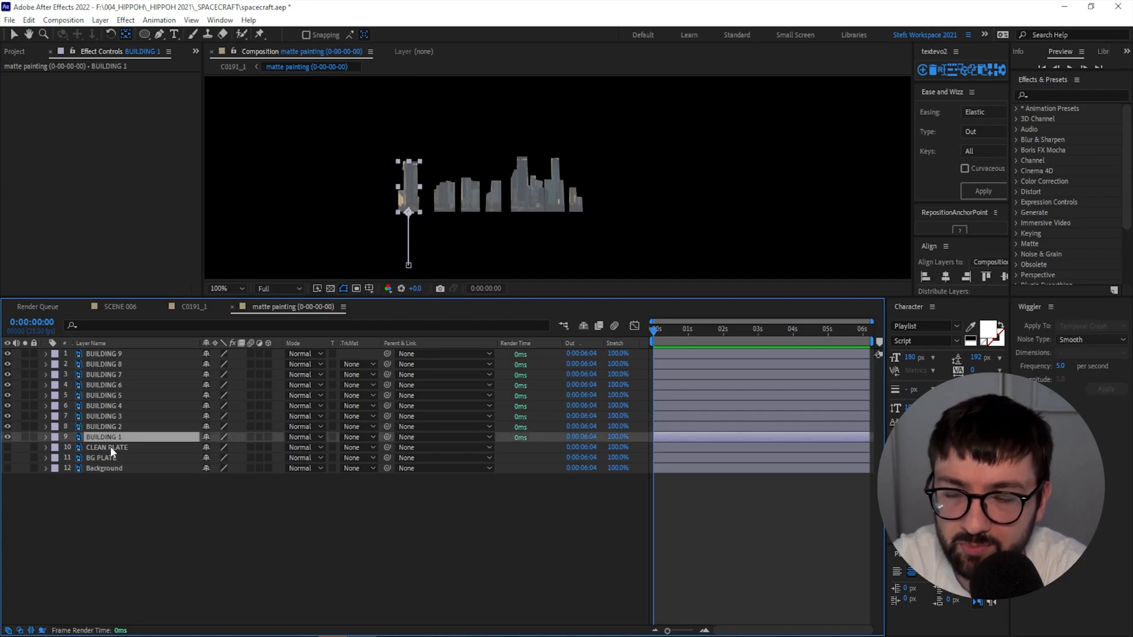
{"action": "key", "text": "p"}
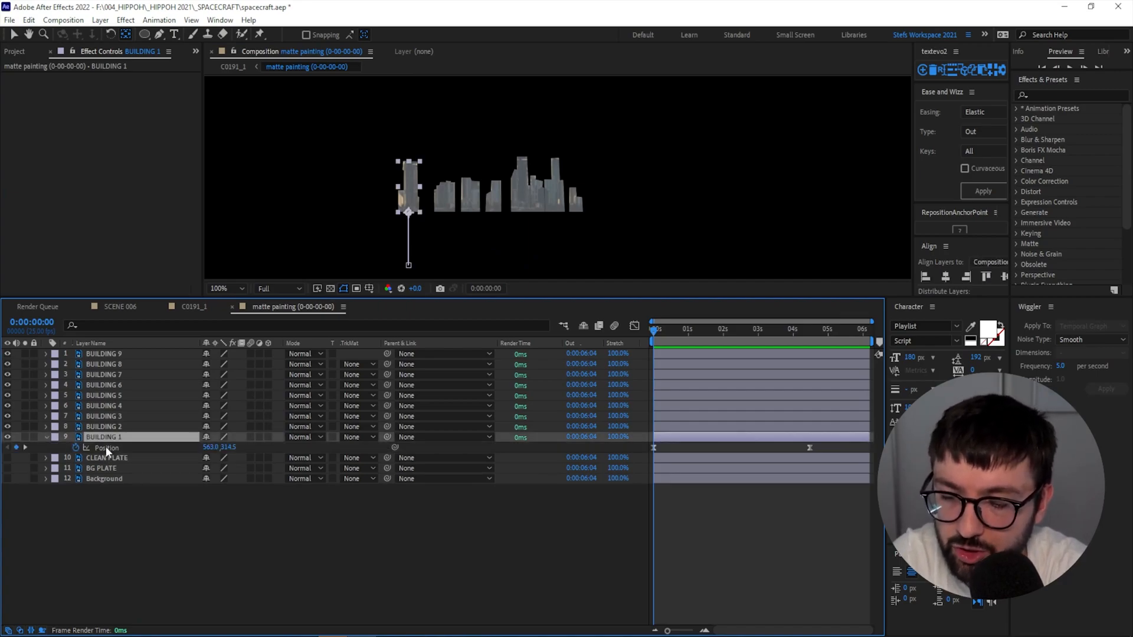
{"action": "key", "text": "shift+r"}
{"action": "left_click_drag", "start_coordinate": [831, 446], "coordinate": [683, 459]}
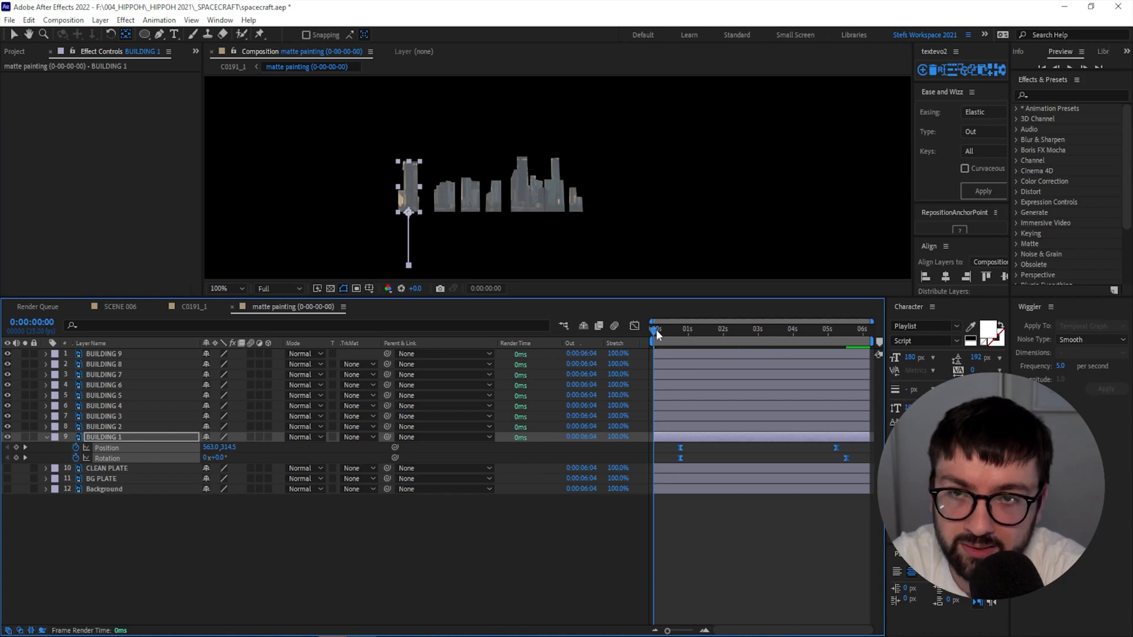
{"action": "left_click_drag", "start_coordinate": [655, 333], "coordinate": [685, 350]}
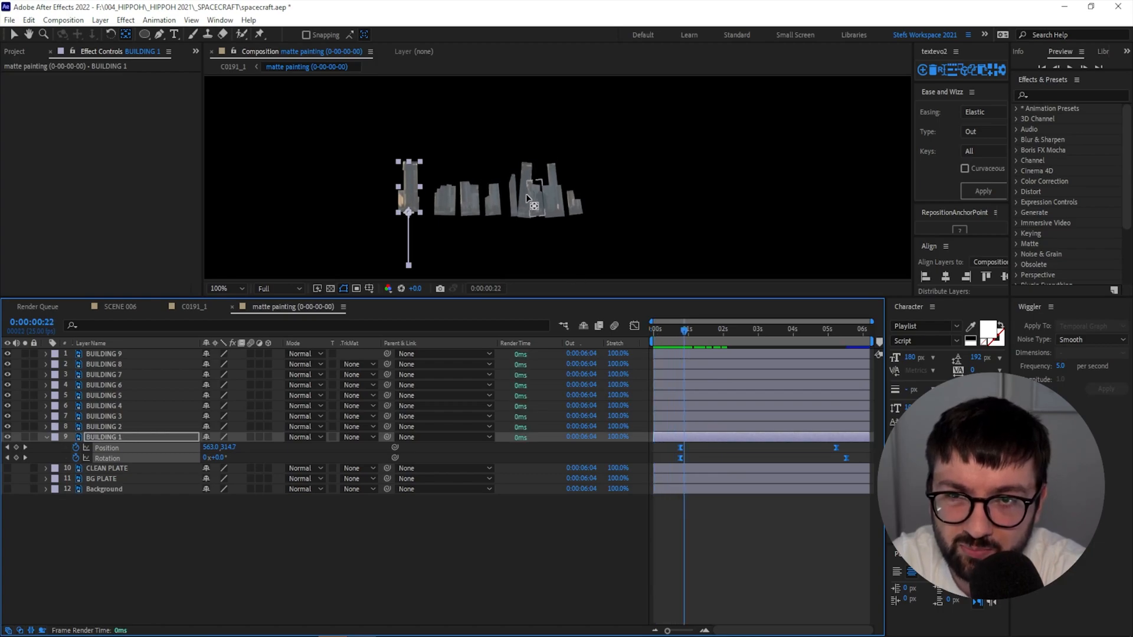
Set BUILDING 6's Rotation keyframe at 0:00:05:00 to -60° and return to the first frame.
{"action": "left_click", "coordinate": [522, 197]}
{"action": "key", "text": "u"}
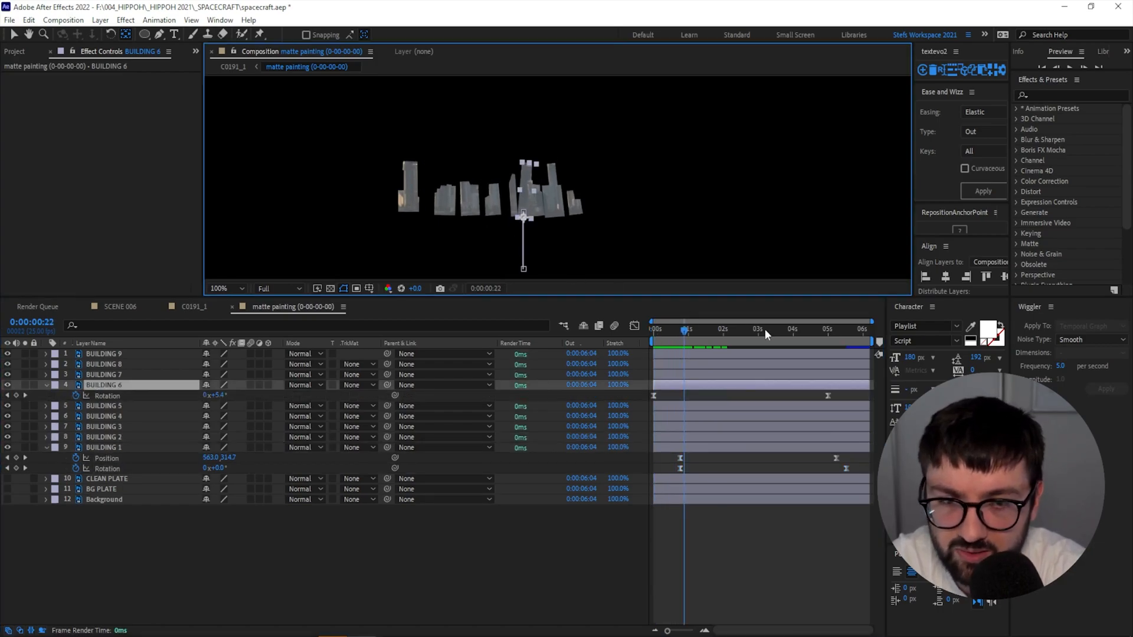
{"action": "left_click_drag", "start_coordinate": [684, 337], "coordinate": [829, 341]}
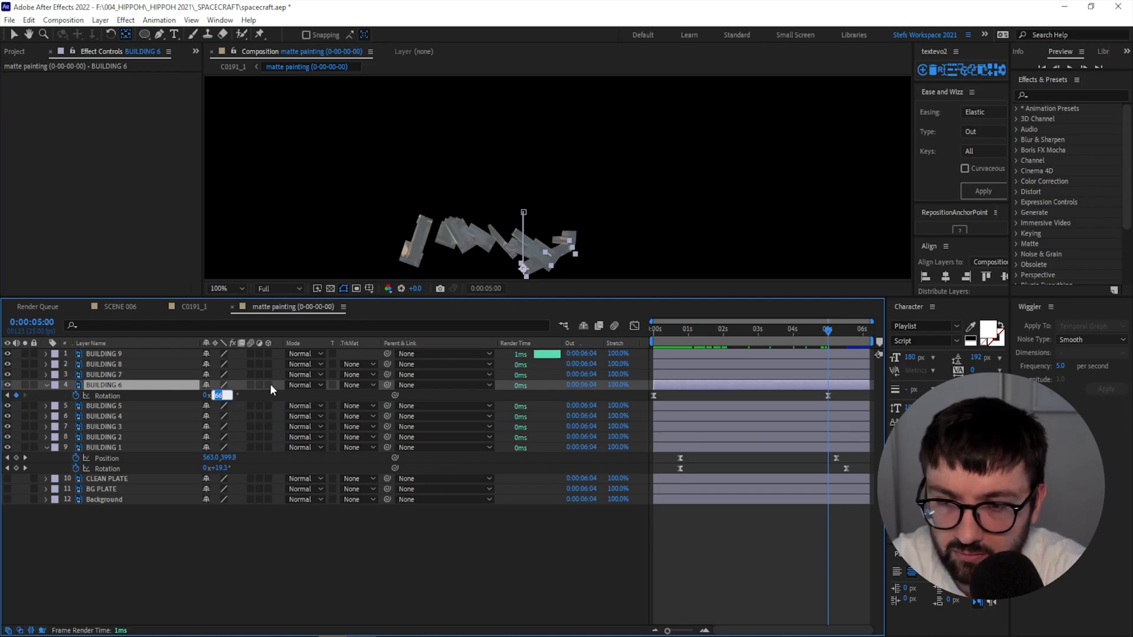
{"action": "type", "text": "-60"}
{"action": "key", "text": "Return"}
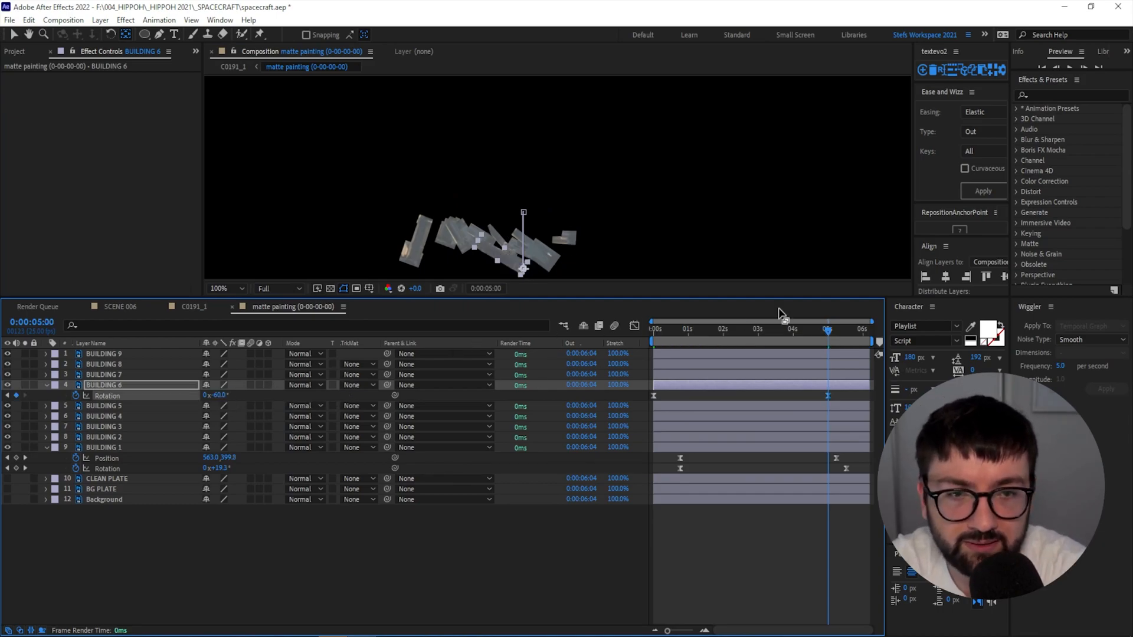
{"action": "left_click_drag", "start_coordinate": [828, 331], "coordinate": [627, 341]}
Delay BUILDING 8's Position and Rotation keyframes by about half a second.
{"action": "left_click", "coordinate": [558, 206]}
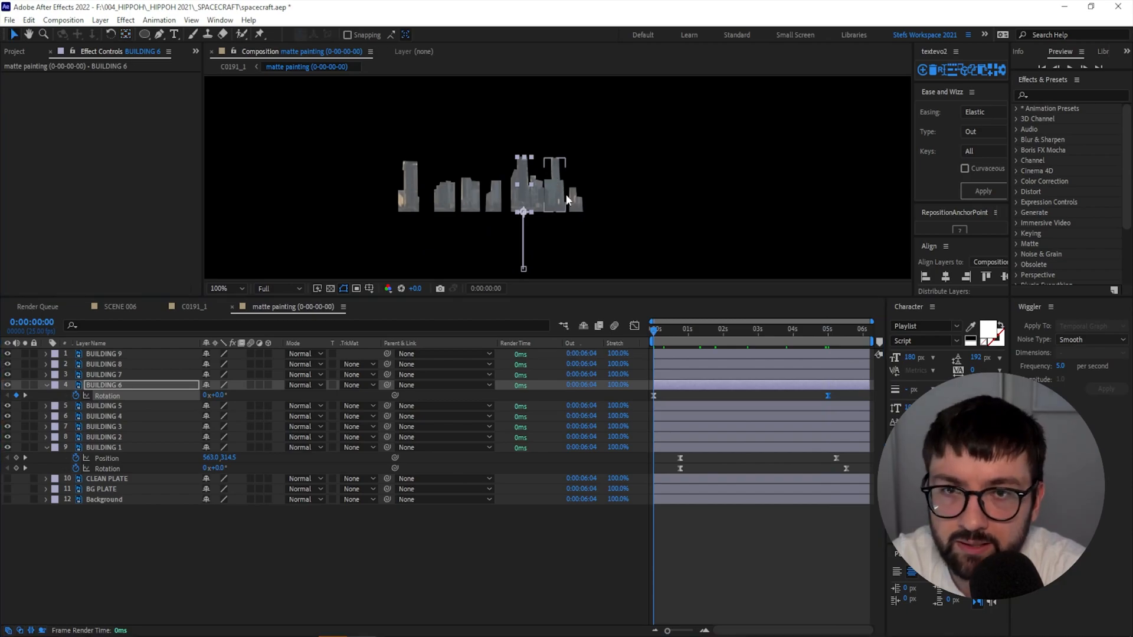
{"action": "key", "text": "Return"}
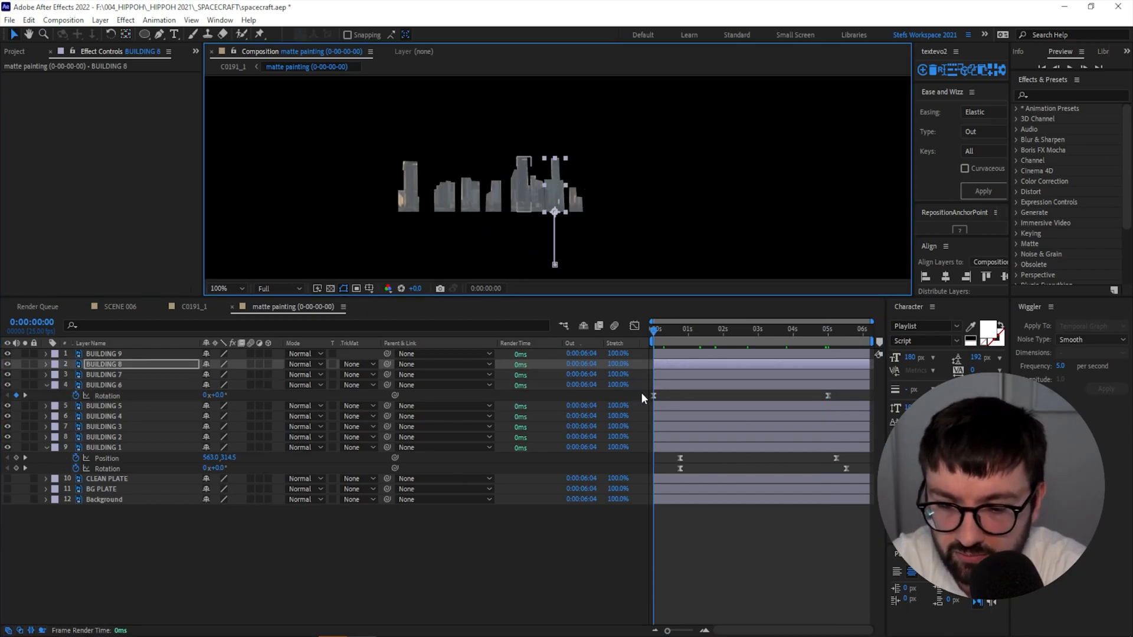
{"action": "key", "text": "u"}
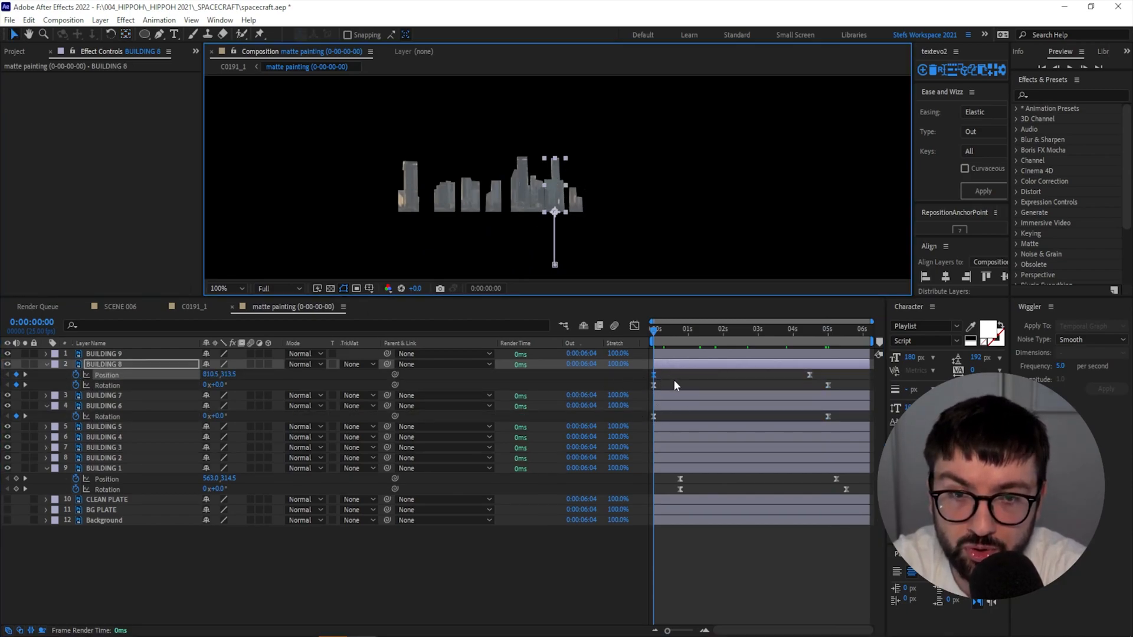
{"action": "left_click_drag", "start_coordinate": [844, 372], "coordinate": [671, 384]}
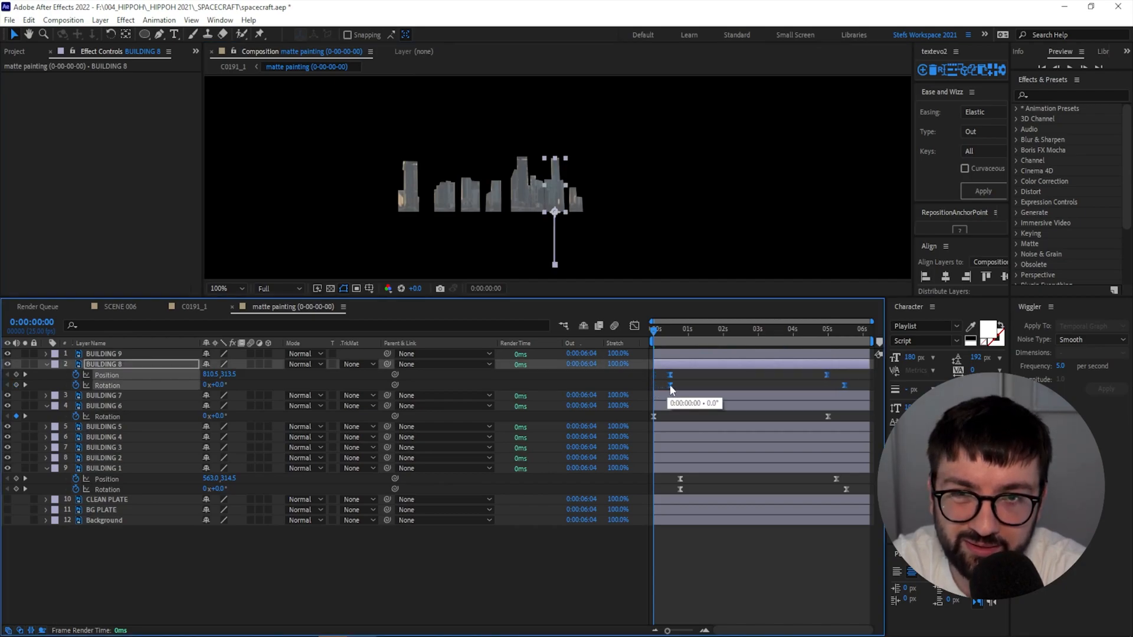
Shift BUILDING 9's Position and Rotation keyframes to start at 0:00:00:19, and preview the staggered collapse.
{"action": "left_click", "coordinate": [576, 204]}
{"action": "key", "text": "u"}
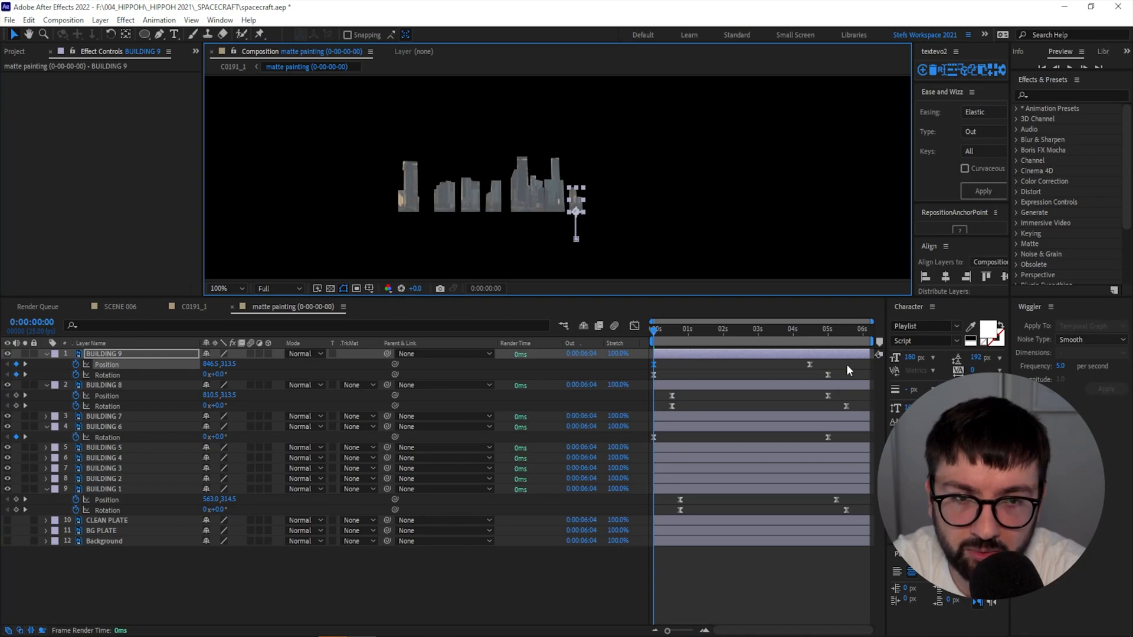
{"action": "left_click_drag", "start_coordinate": [848, 366], "coordinate": [659, 381]}
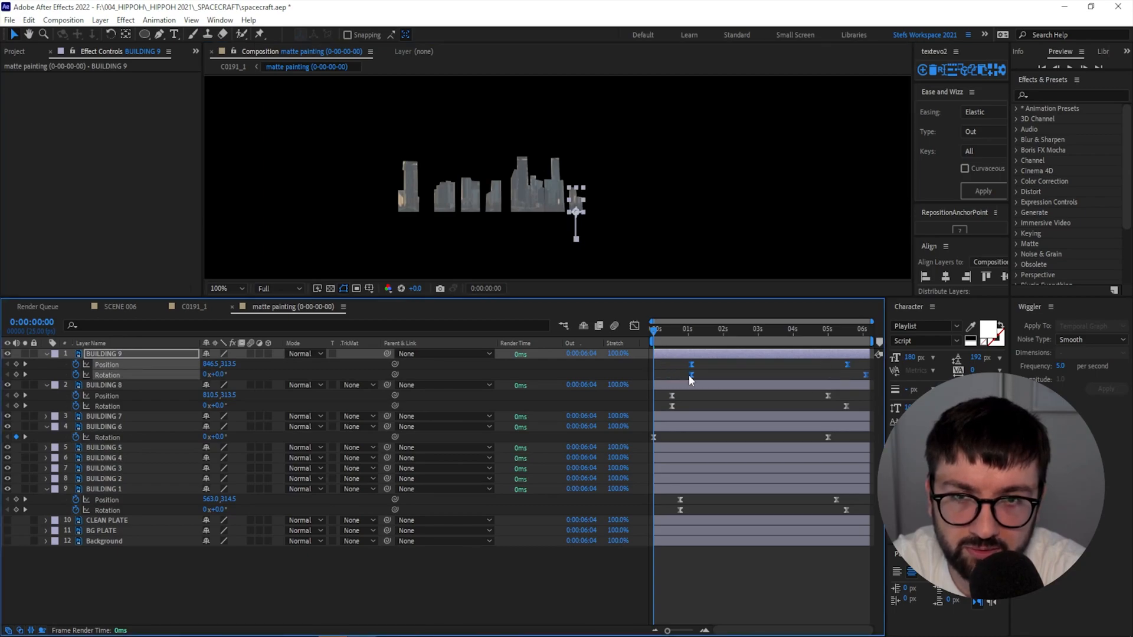
{"action": "left_click_drag", "start_coordinate": [678, 376], "coordinate": [679, 375]}
{"action": "left_click_drag", "start_coordinate": [667, 329], "coordinate": [623, 333]}
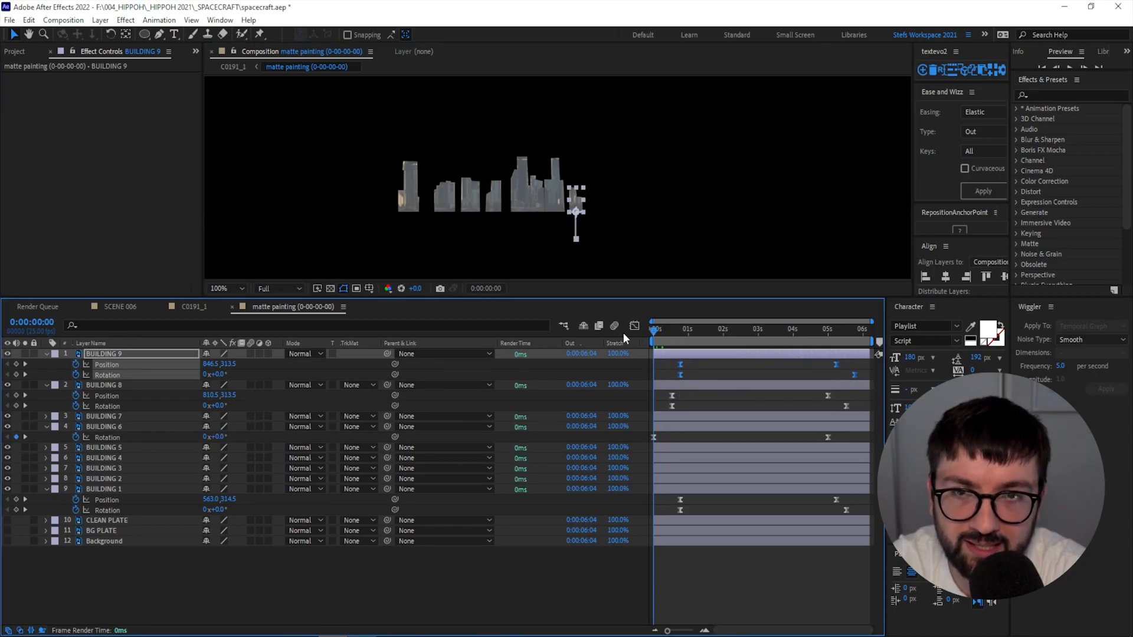
{"action": "key", "text": "space"}
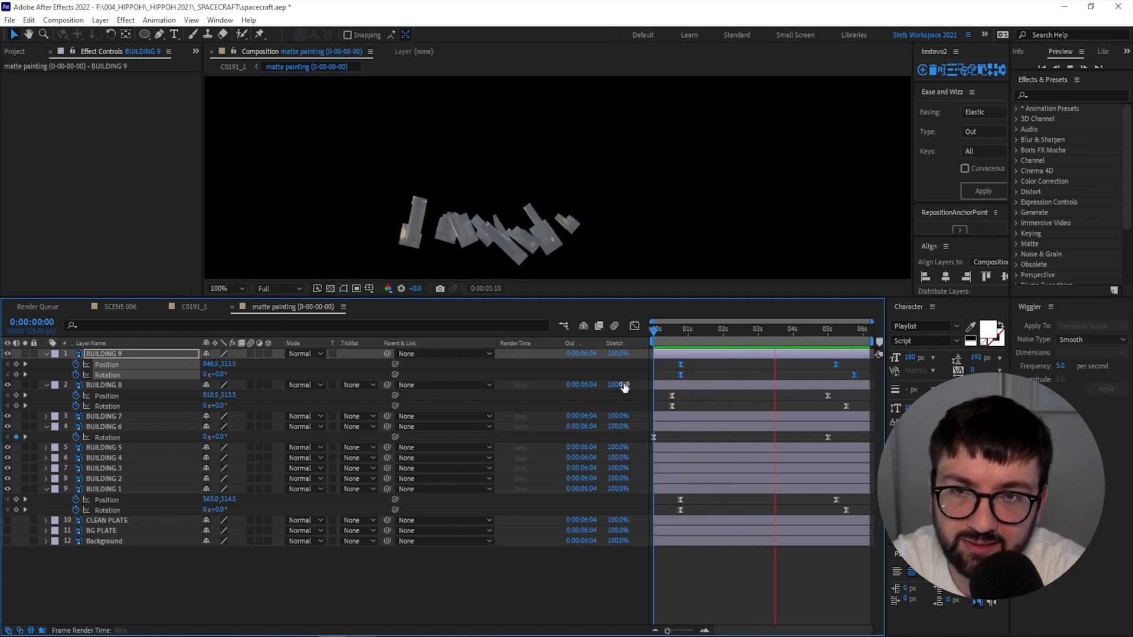
{"action": "key", "text": "space"}
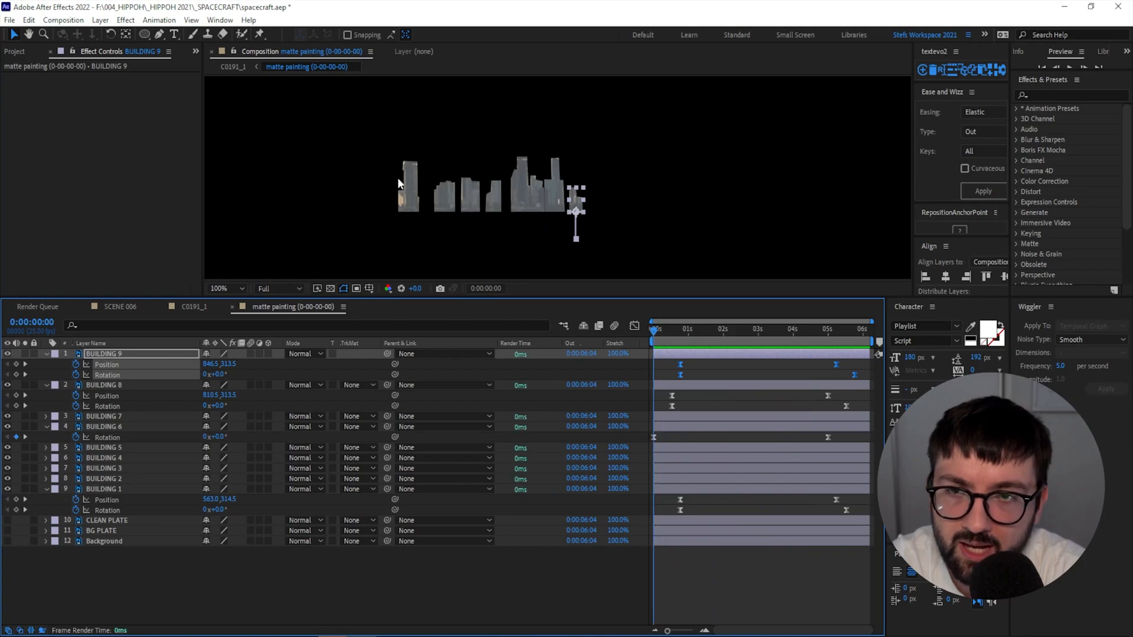
Increase BUILDING 1's Rotation to about 59° at its last keyframe, 0:00:05:13, and preview the stronger tilt.
{"action": "left_click", "coordinate": [408, 194]}
{"action": "left_click", "coordinate": [687, 339]}
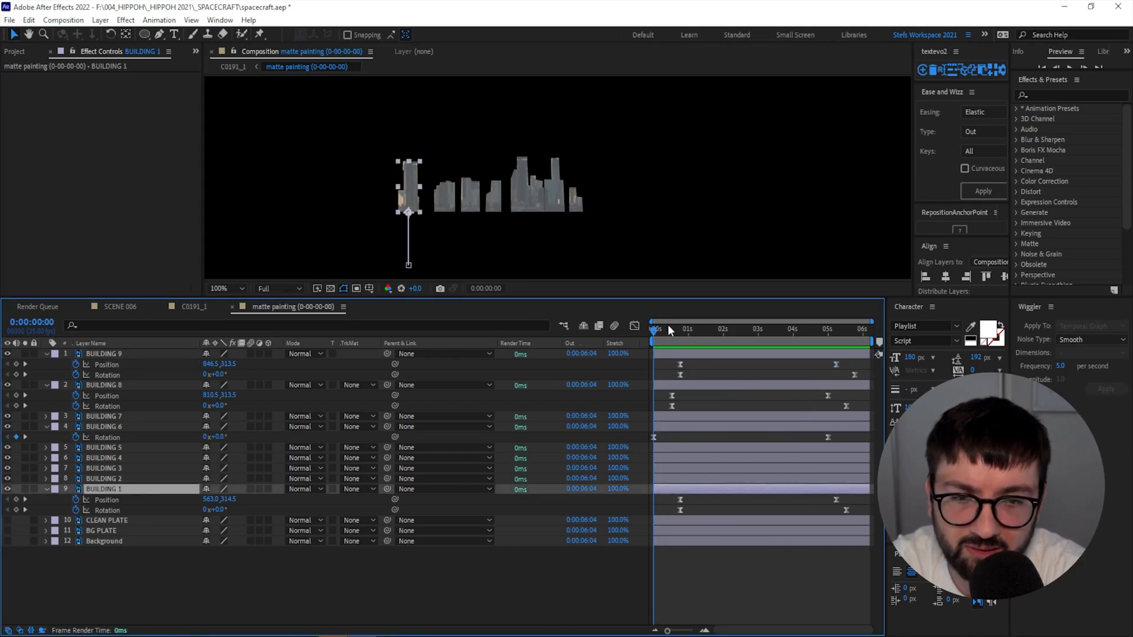
{"action": "left_click", "coordinate": [112, 511]}
{"action": "key", "text": "k"}
{"action": "key", "text": "k"}
{"action": "key", "text": "k"}
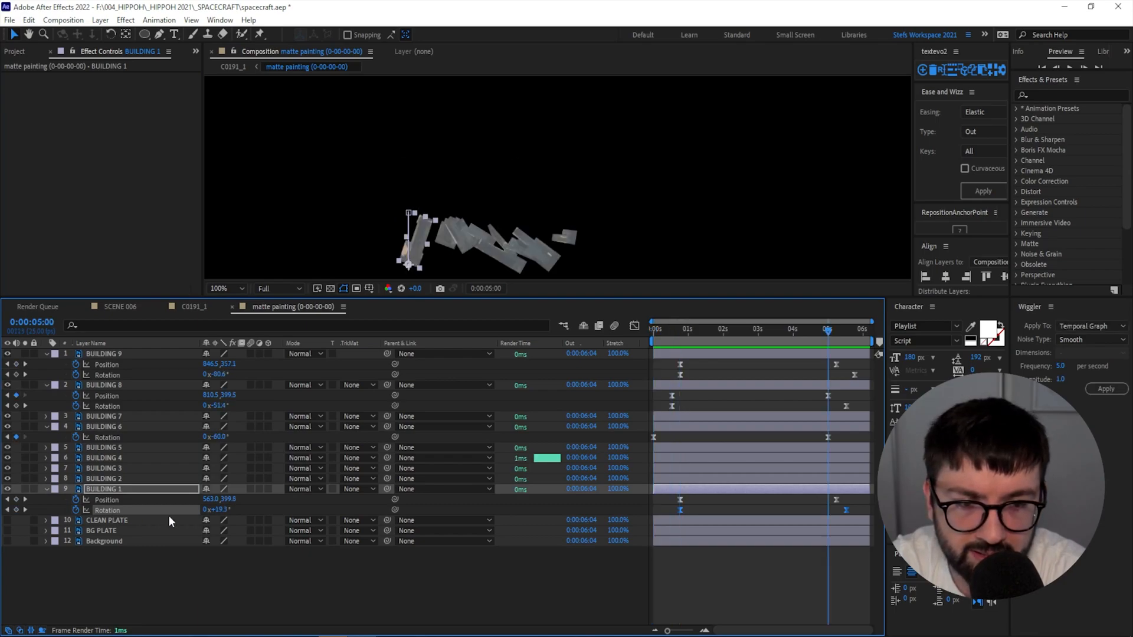
{"action": "key", "text": "k"}
{"action": "left_click_drag", "start_coordinate": [223, 511], "coordinate": [246, 508]}
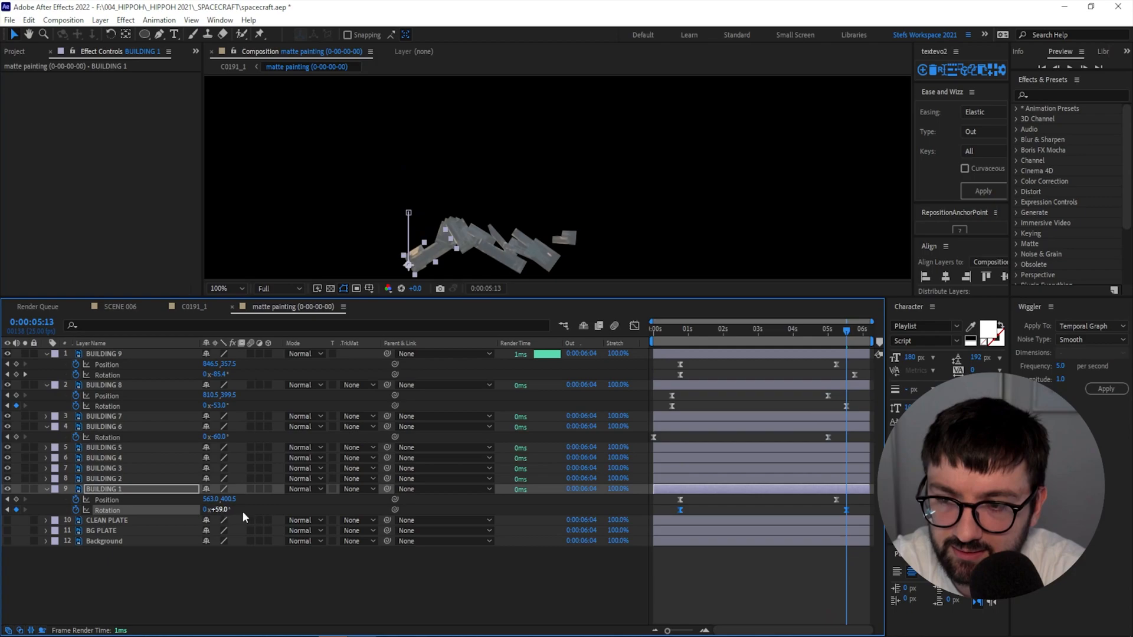
{"action": "left_click", "coordinate": [425, 583]}
{"action": "key", "text": "space"}
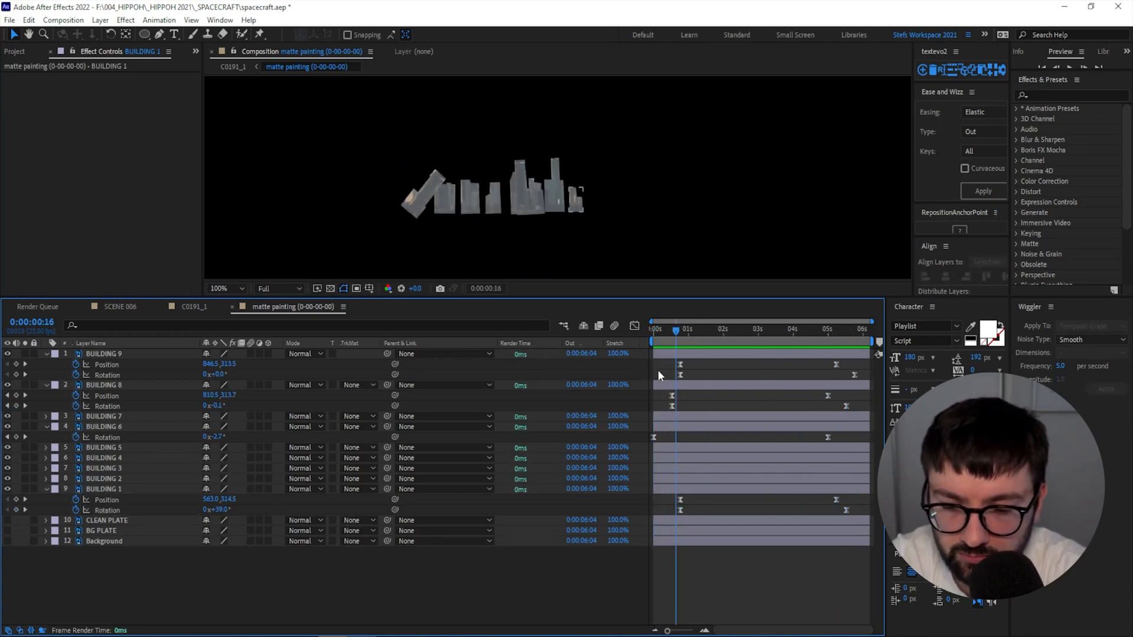
Set BUILDING 1's Rotation keyframe at 0:00:00:19 to 0° and preview the collapse again.
{"action": "left_click", "coordinate": [220, 509]}
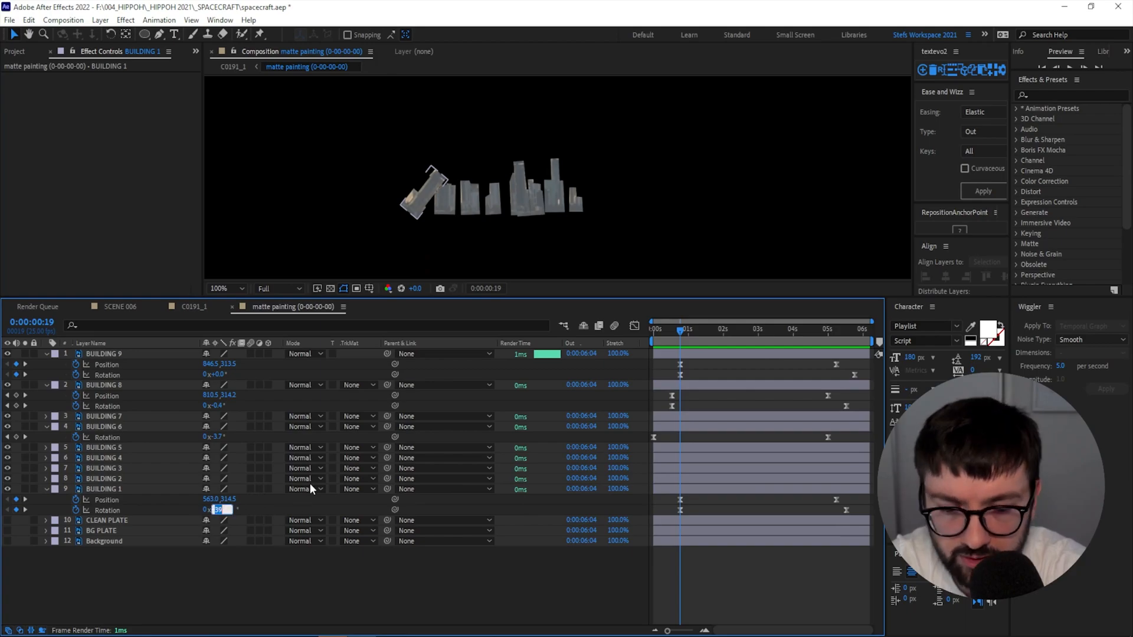
{"action": "type", "text": "0"}
{"action": "key", "text": "Return"}
{"action": "left_click", "coordinate": [471, 572]}
{"action": "key", "text": "space"}
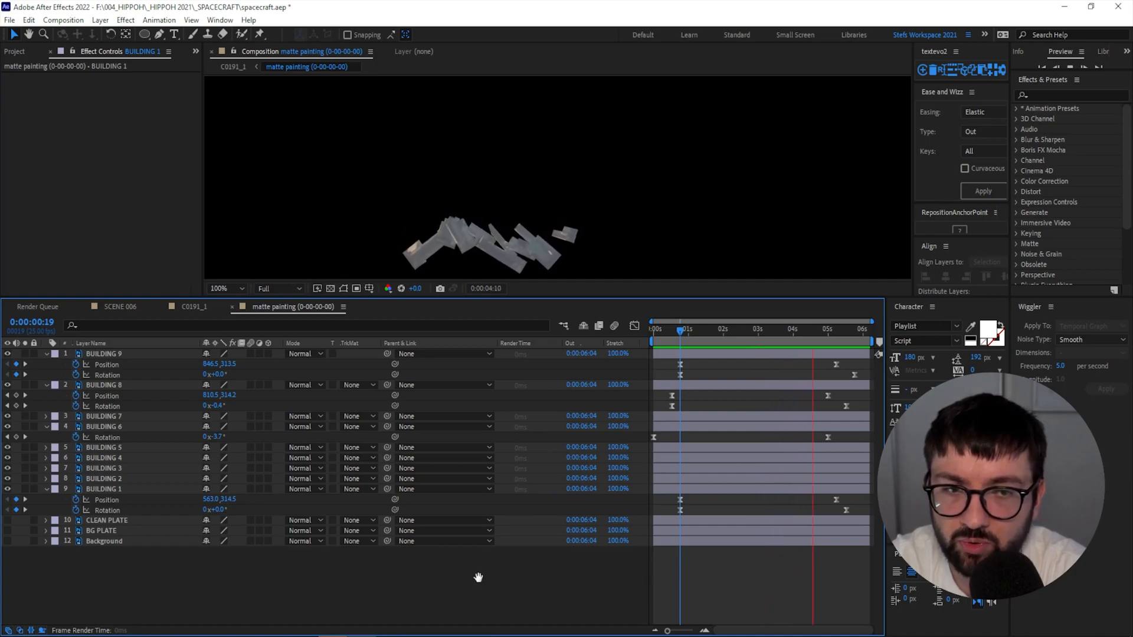
{"action": "key", "text": "space"}
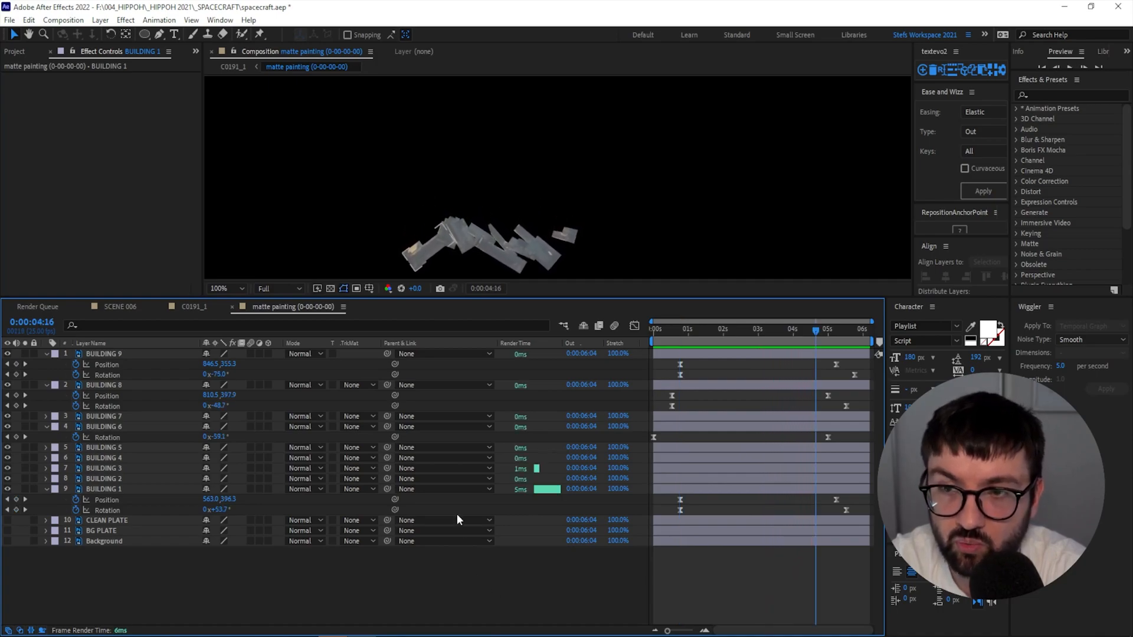
Make the COLLAPSING BUILDINGS layer visible in the C0191_1 composition and scrub through the shot to check it.
{"action": "left_click", "coordinate": [189, 307]}
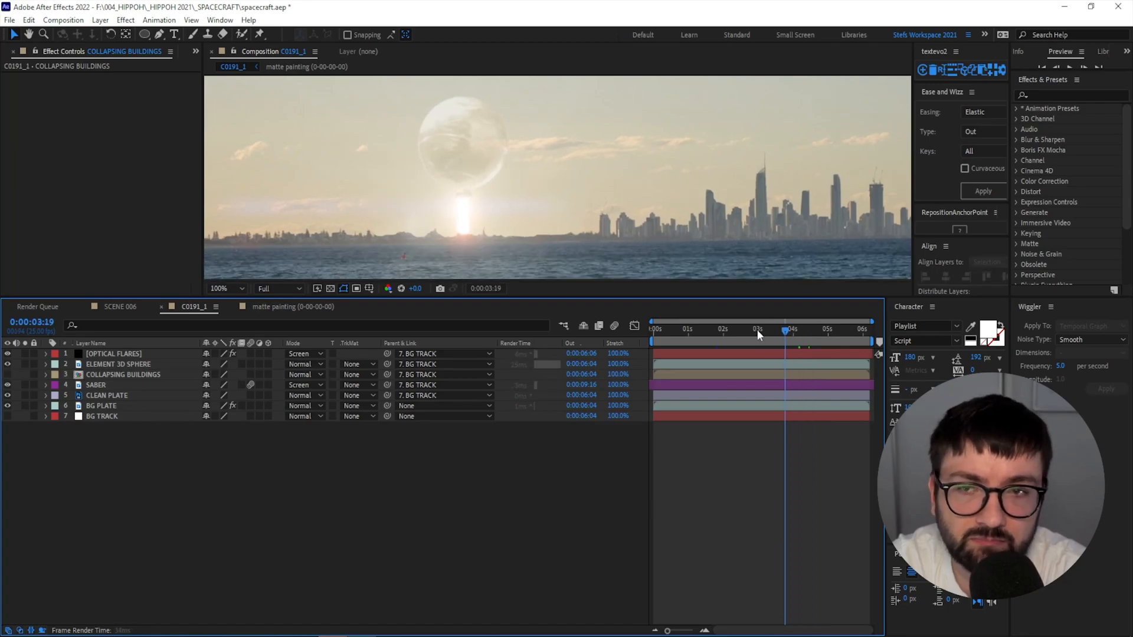
{"action": "key", "text": "Home"}
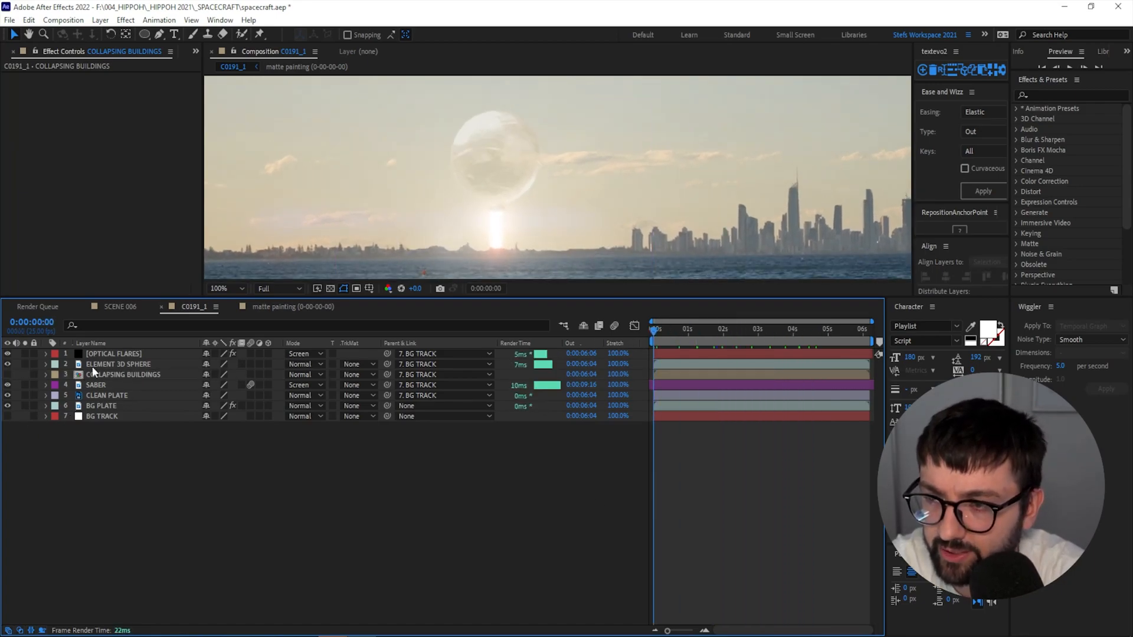
{"action": "left_click", "coordinate": [8, 375]}
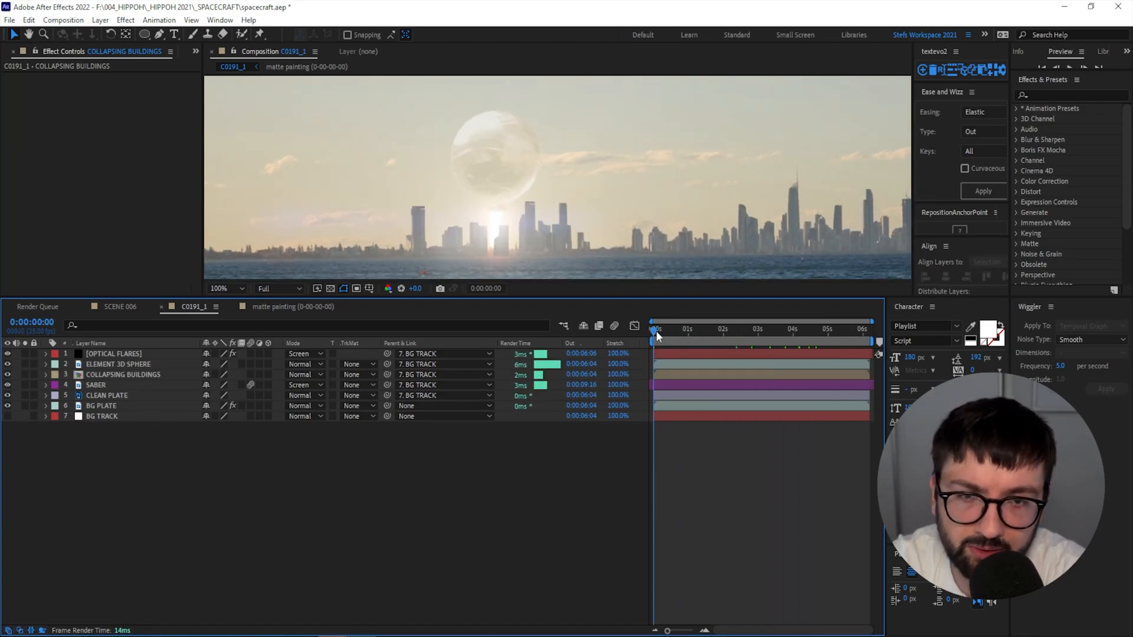
{"action": "left_click_drag", "start_coordinate": [657, 335], "coordinate": [758, 336]}
{"action": "key", "text": "Home"}
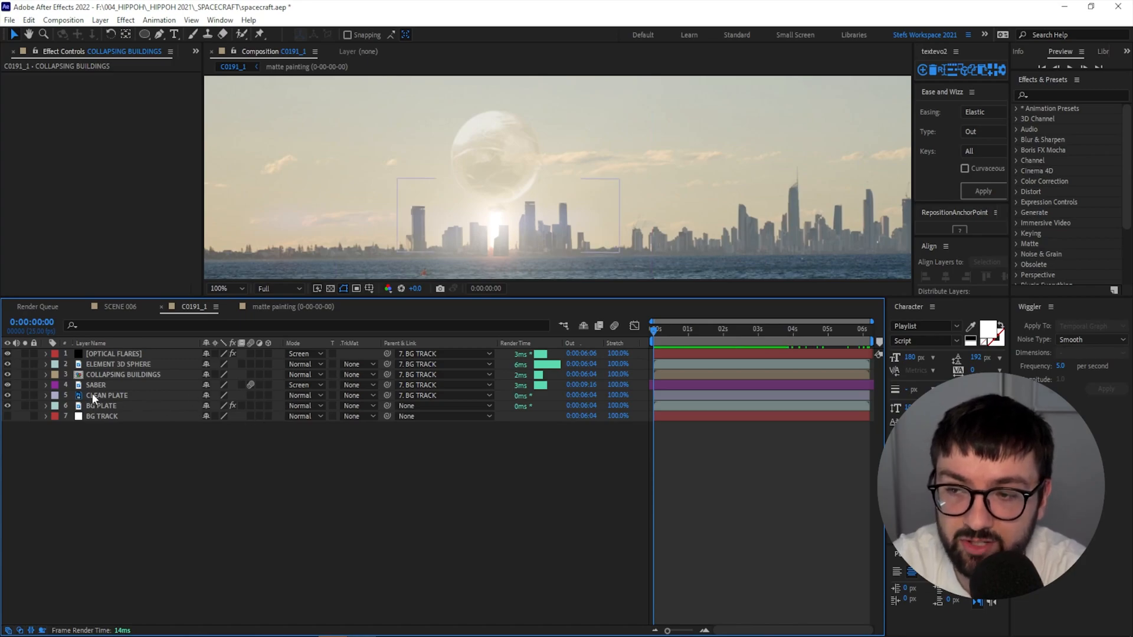
Draw a black-filled rectangle over the water directly beneath the collapsing buildings as a new shape layer.
{"action": "left_click", "coordinate": [113, 374]}
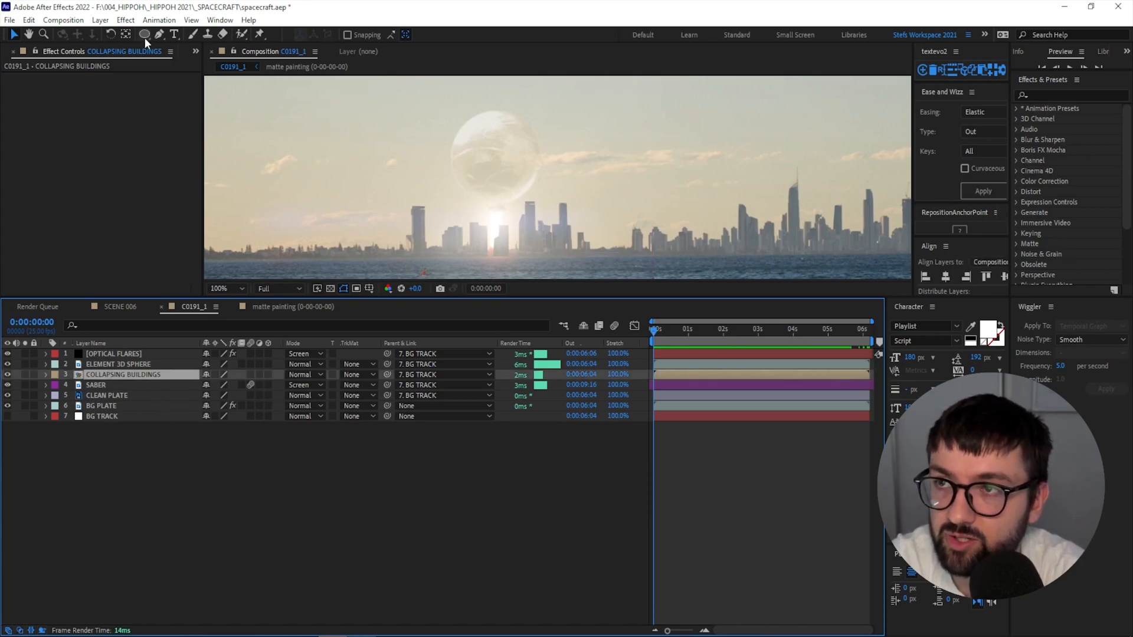
{"action": "left_click_drag", "start_coordinate": [144, 37], "coordinate": [189, 40]}
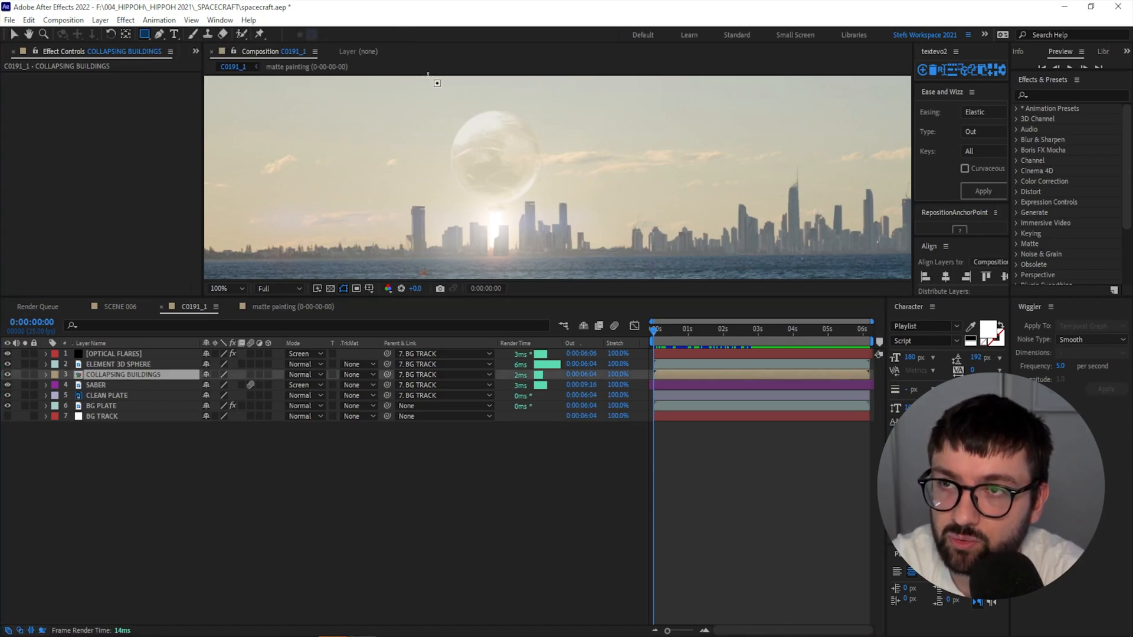
{"action": "left_click", "coordinate": [190, 472]}
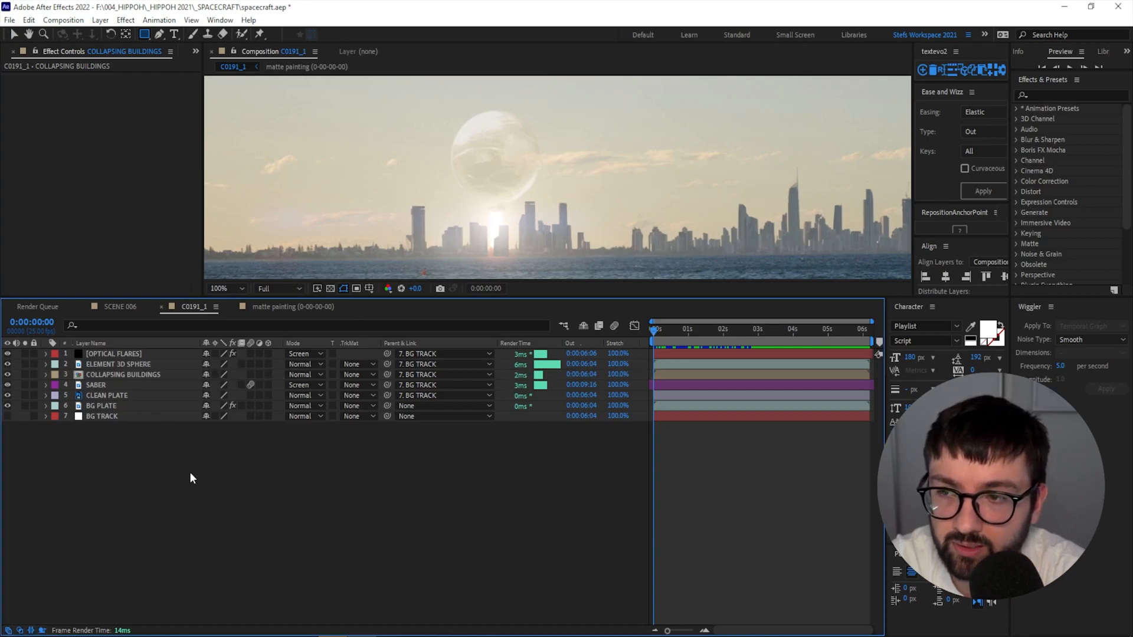
{"action": "left_click", "coordinate": [352, 37]}
{"action": "left_click_drag", "start_coordinate": [254, 319], "coordinate": [79, 568]}
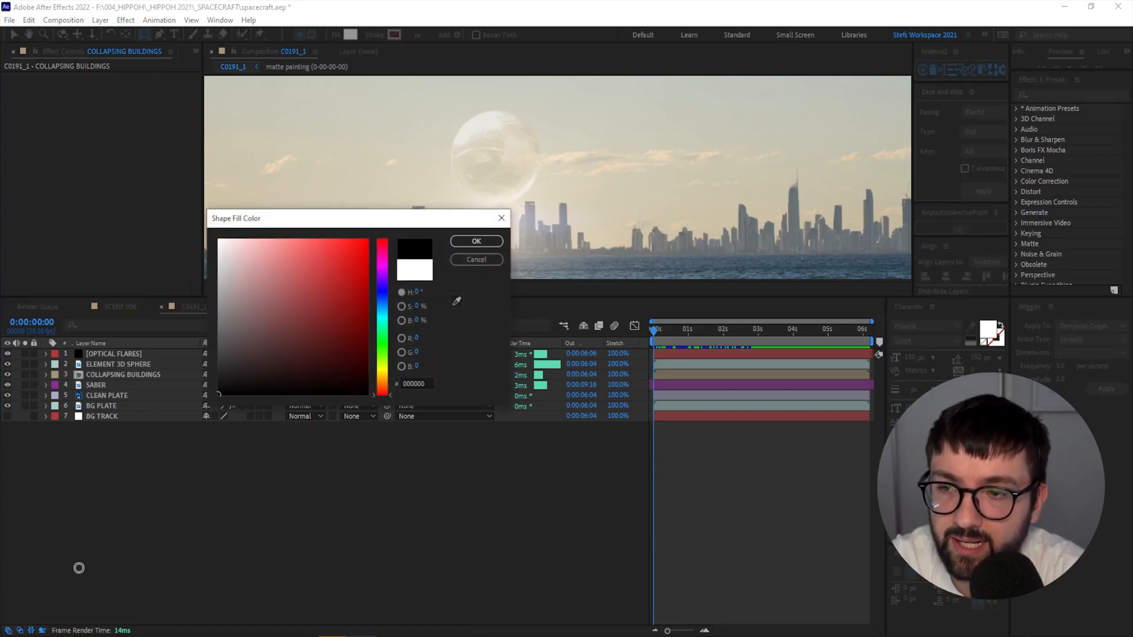
{"action": "left_click", "coordinate": [475, 242]}
{"action": "scroll", "coordinate": [430, 148], "scroll_direction": "down", "scroll_amount": 1}
{"action": "left_click_drag", "start_coordinate": [416, 146], "coordinate": [540, 200]}
{"action": "left_click", "coordinate": [153, 506]}
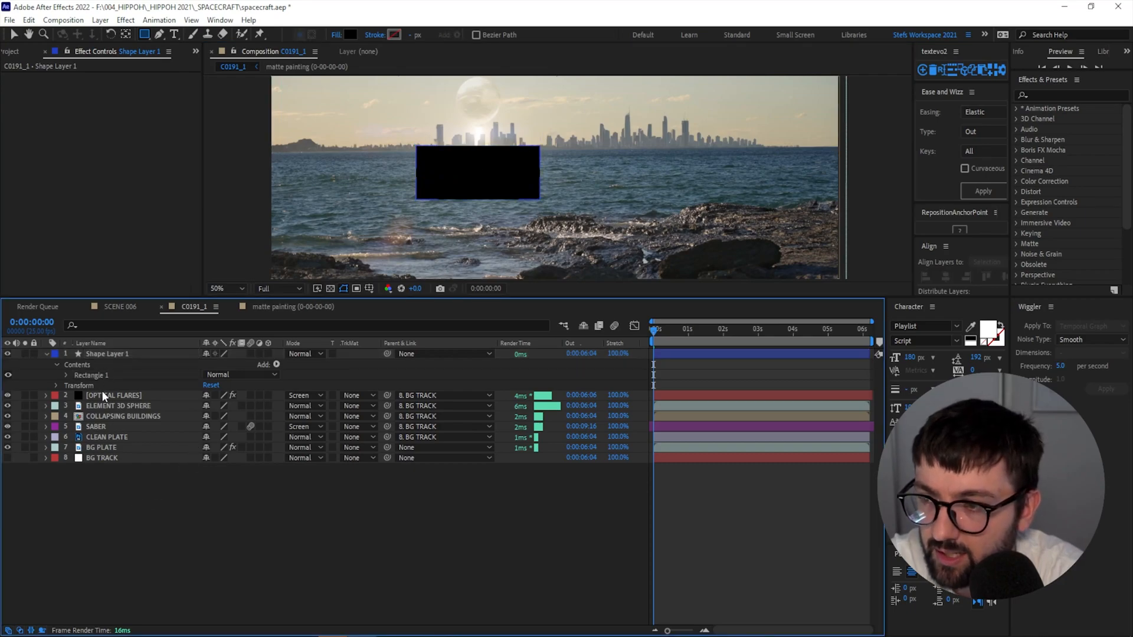
Rename the rectangle's shape layer ALPHA MATTE and place it directly above the COLLAPSING BUILDINGS layer.
{"action": "left_click", "coordinate": [104, 357]}
{"action": "key", "text": "Return"}
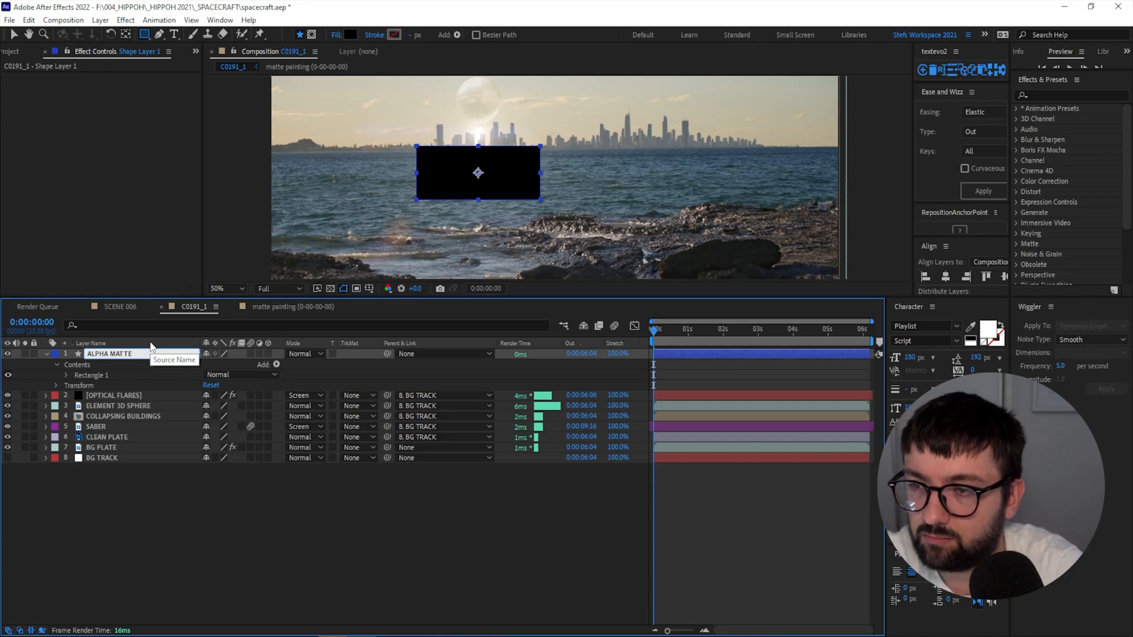
{"action": "key", "text": "Return"}
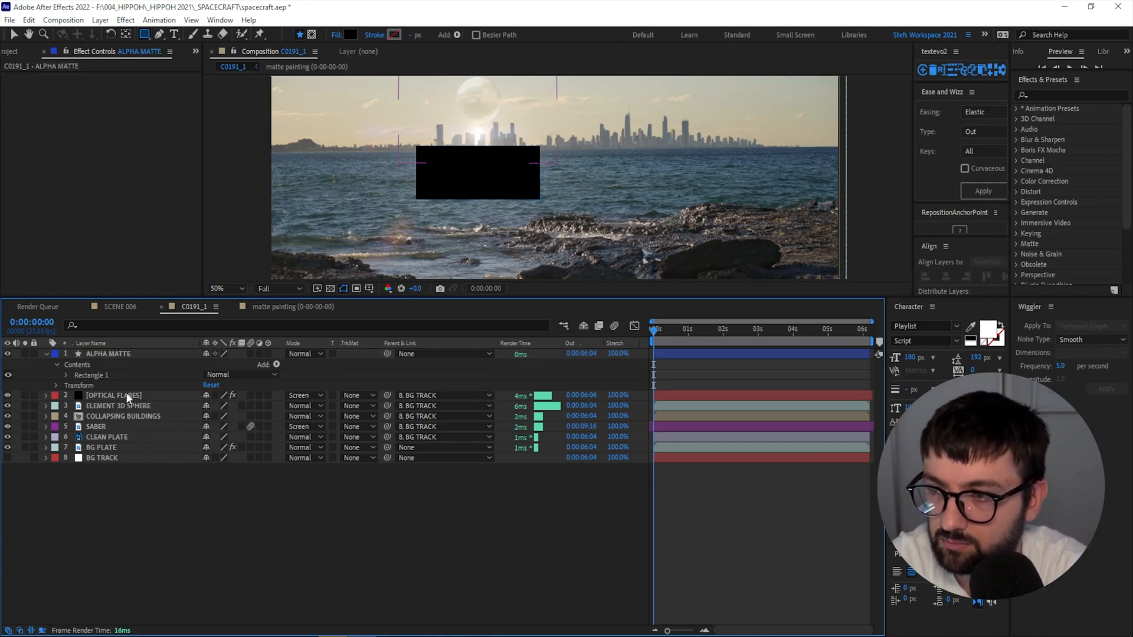
{"action": "left_click_drag", "start_coordinate": [112, 354], "coordinate": [130, 413]}
{"action": "left_click", "coordinate": [131, 417]}
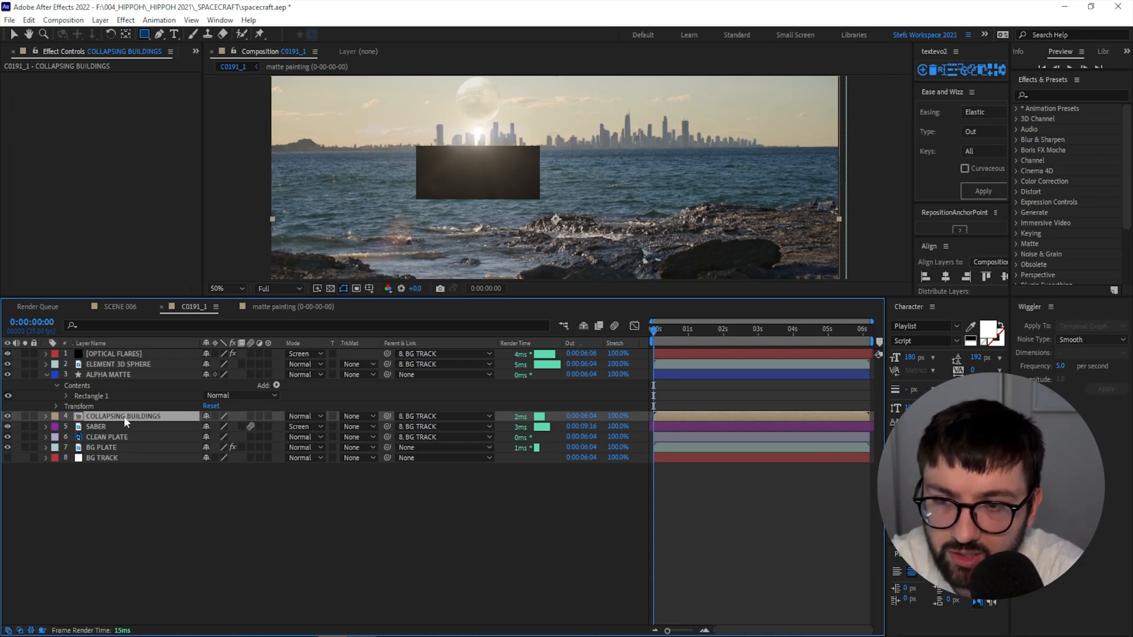
{"action": "left_click", "coordinate": [46, 374]}
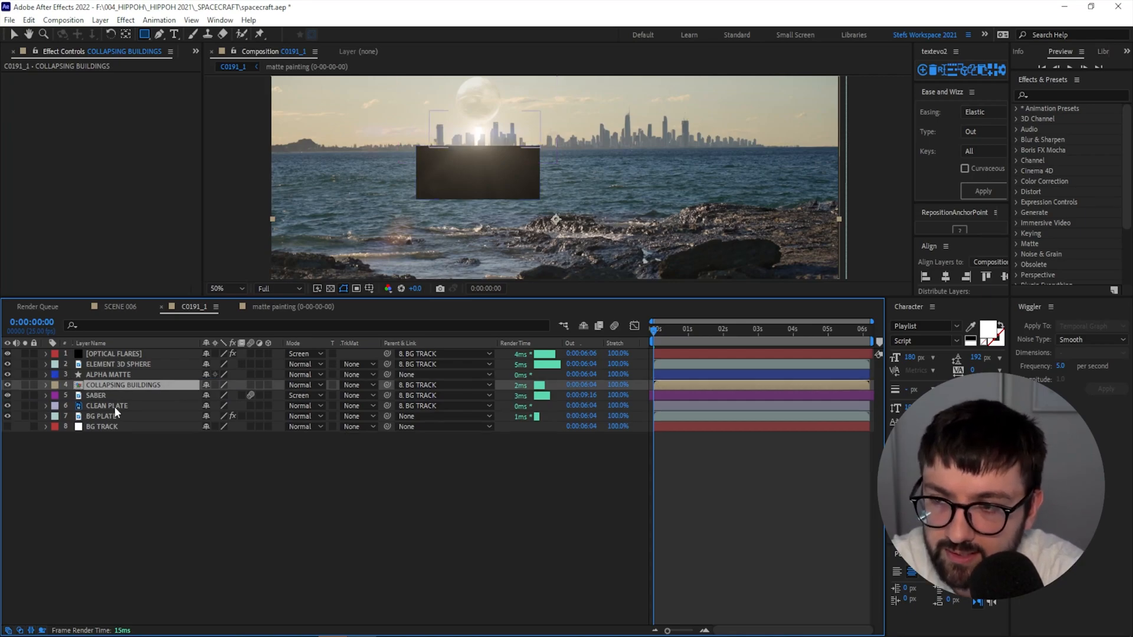
Set the COLLAPSING BUILDINGS layer's track matte to Alpha Inverted Matte "ALPHA MATTE".
{"action": "left_click", "coordinate": [346, 385]}
{"action": "left_click", "coordinate": [370, 416]}
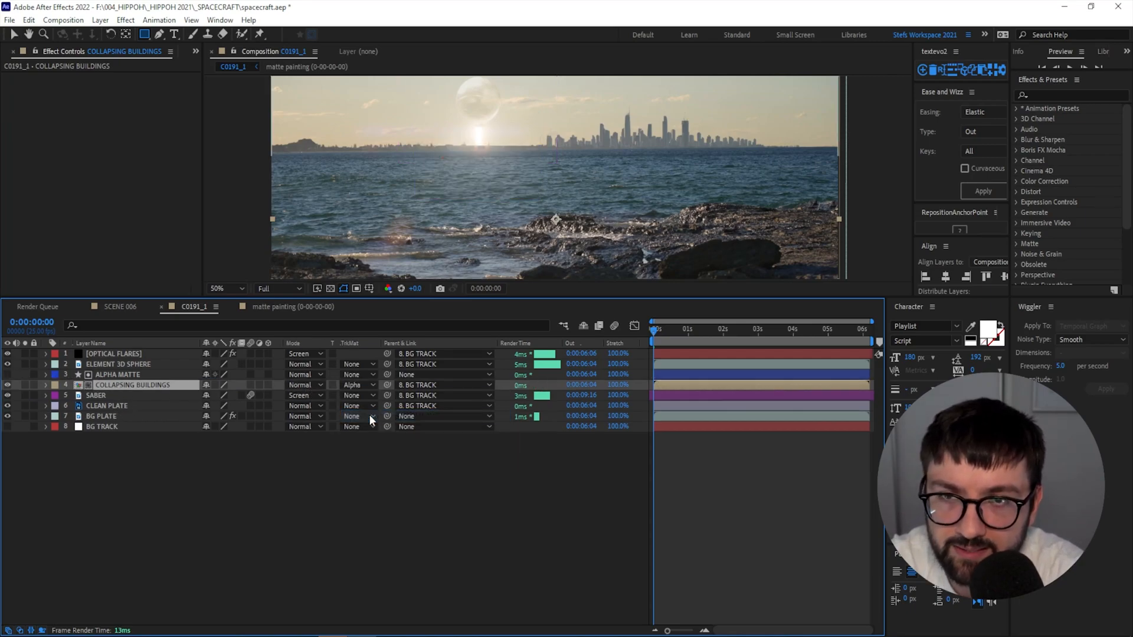
{"action": "left_click", "coordinate": [354, 384]}
{"action": "left_click", "coordinate": [375, 430]}
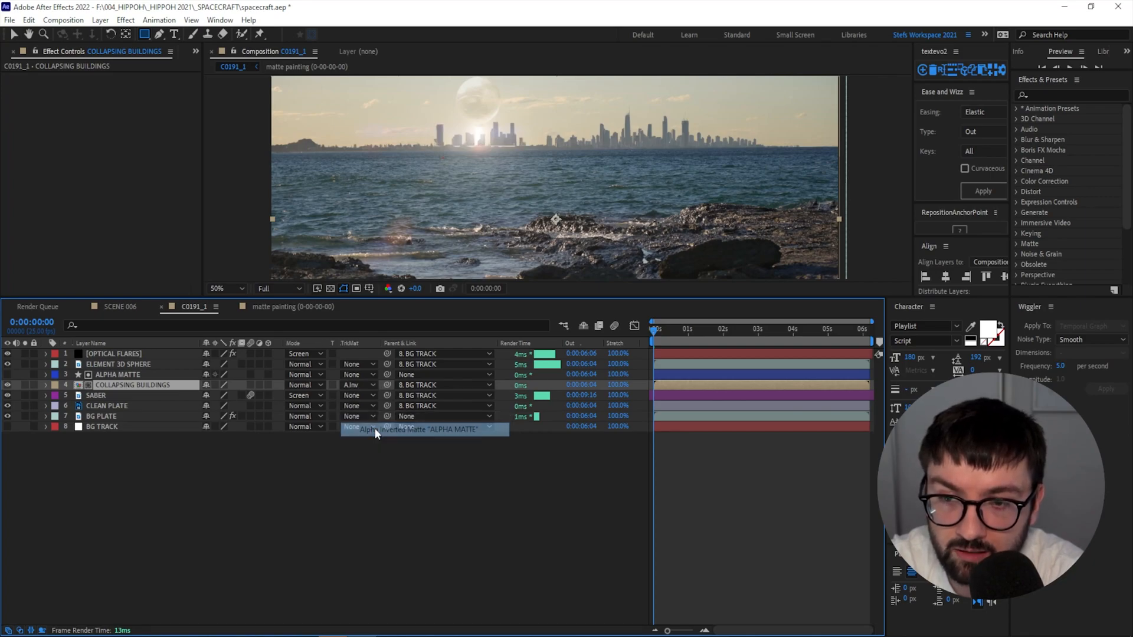
Nudge the ALPHA MATTE rectangle slightly down to line up with the waterline, and preview the start of the shot.
{"action": "scroll", "coordinate": [490, 153], "scroll_direction": "up", "scroll_amount": 2}
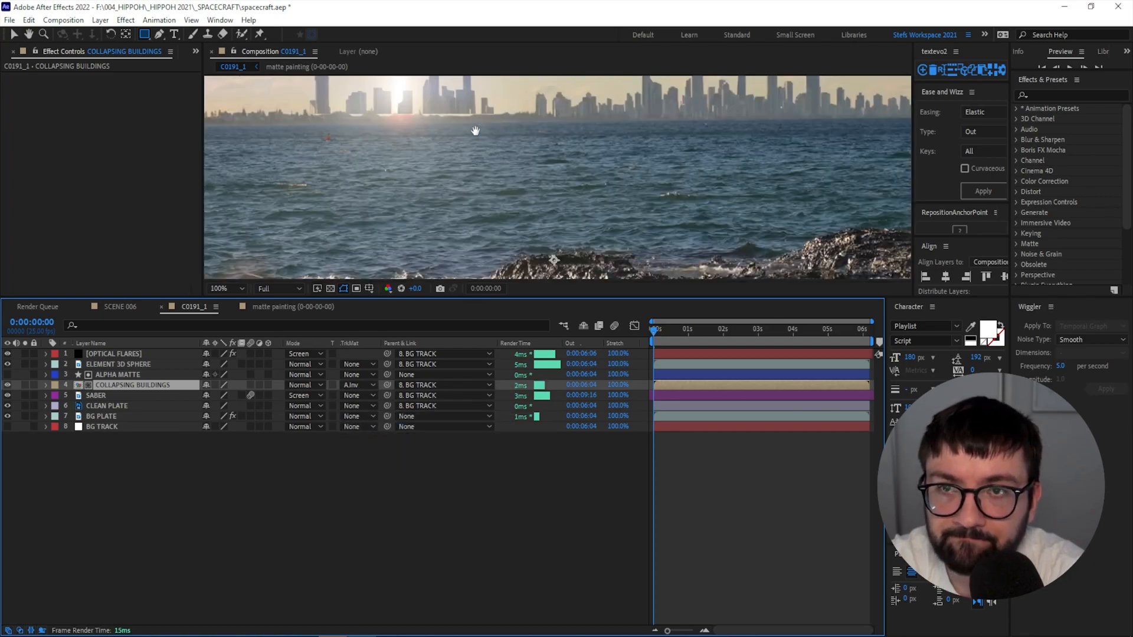
{"action": "left_click_drag", "start_coordinate": [476, 130], "coordinate": [519, 236]}
{"action": "left_click", "coordinate": [112, 375]}
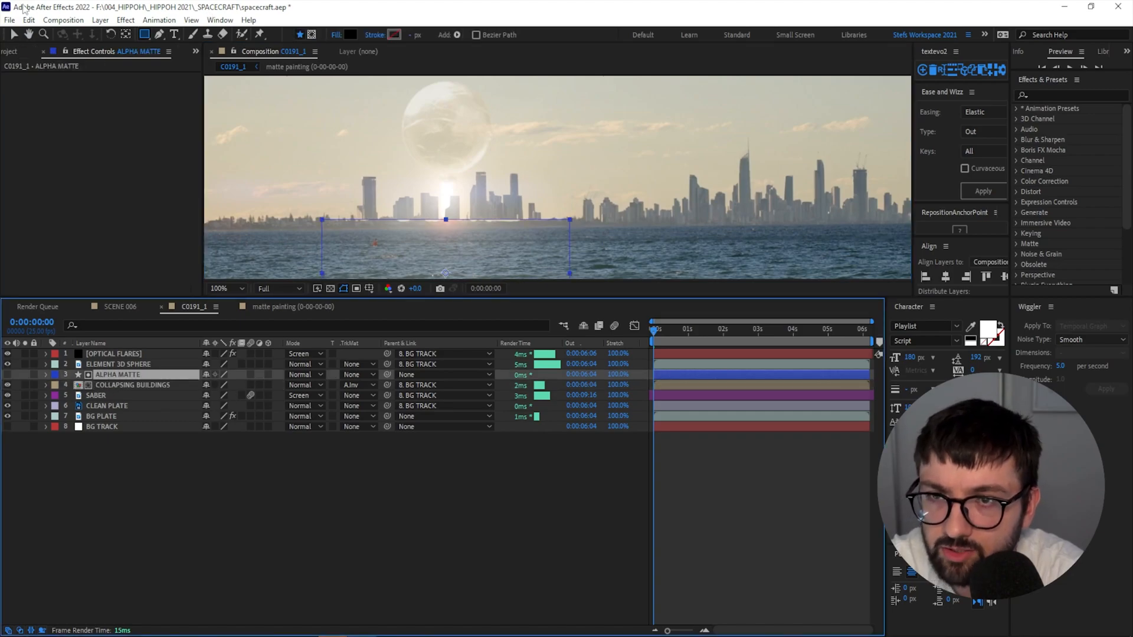
{"action": "left_click", "coordinate": [14, 34]}
{"action": "mouse_move", "coordinate": [492, 253]}
{"action": "left_mouse_down"}
{"action": "mouse_move", "coordinate": [495, 267]}
{"action": "mouse_move", "coordinate": [497, 256]}
{"action": "left_mouse_up"}
{"action": "left_click", "coordinate": [489, 505]}
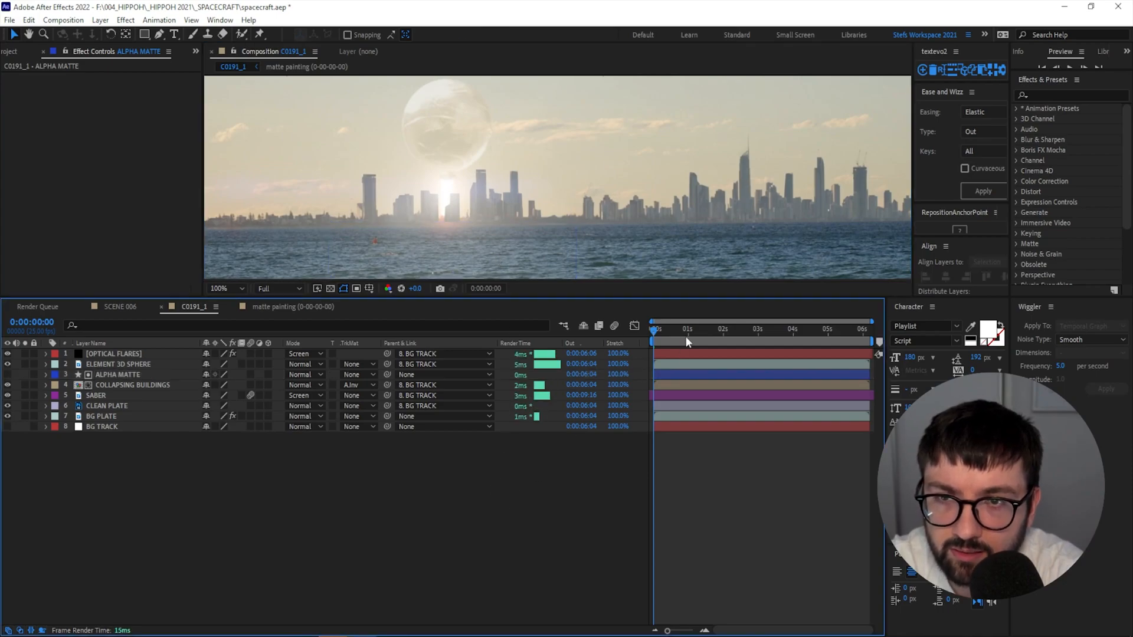
{"action": "key", "text": "space"}
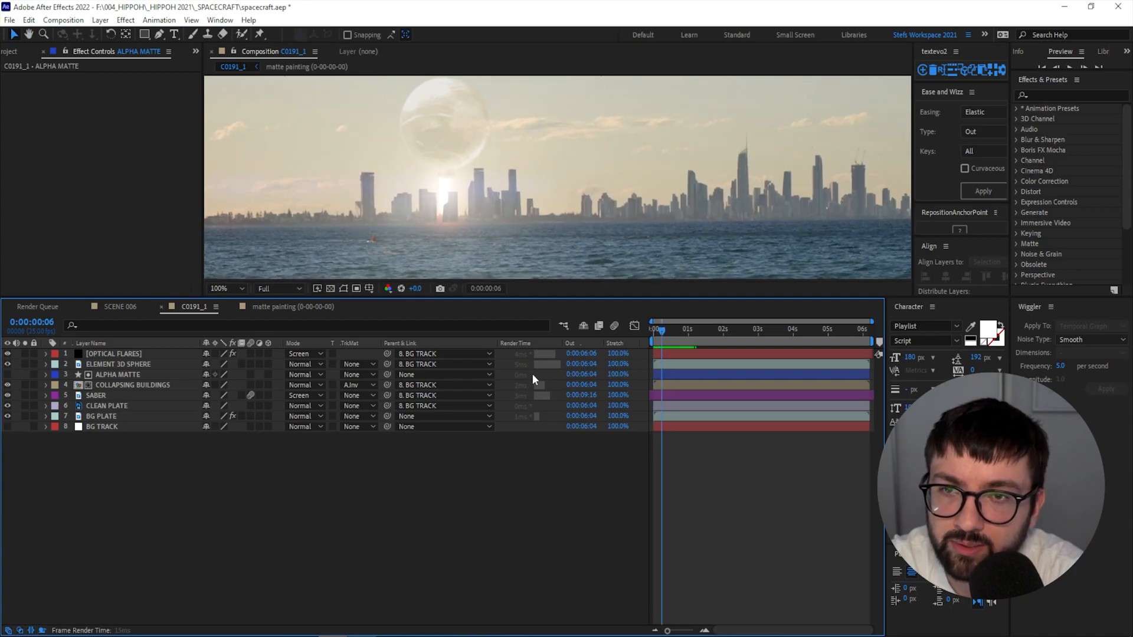
{"action": "key", "text": "space"}
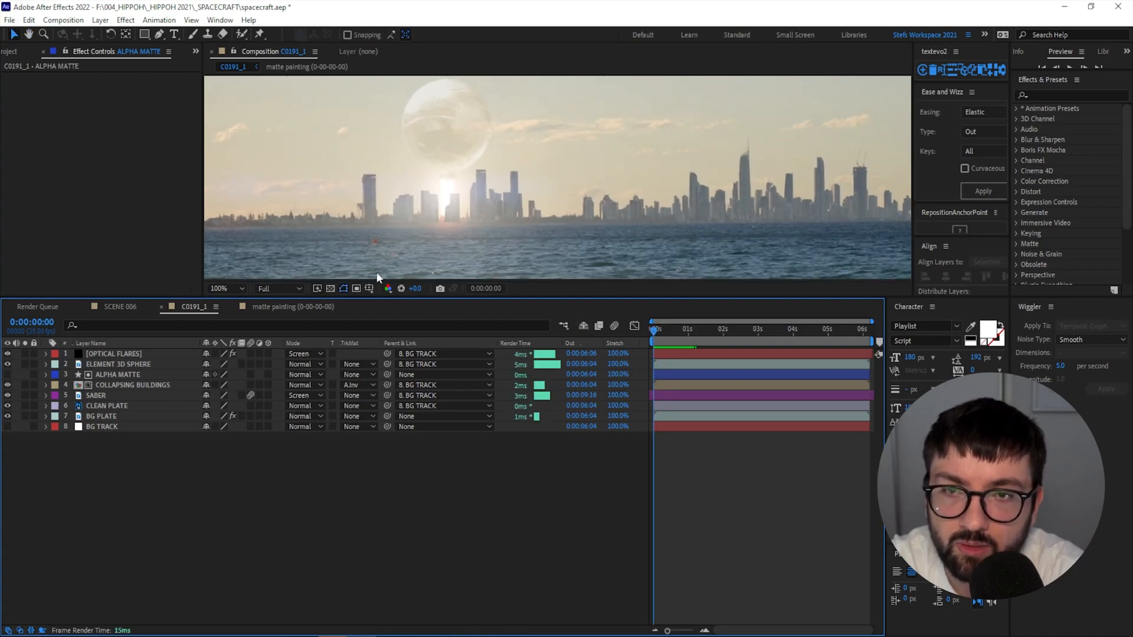
Parent the ALPHA MATTE layer to BG TRACK and preview the collapse with the tracked matte.
{"action": "left_click", "coordinate": [118, 374]}
{"action": "left_click", "coordinate": [420, 378]}
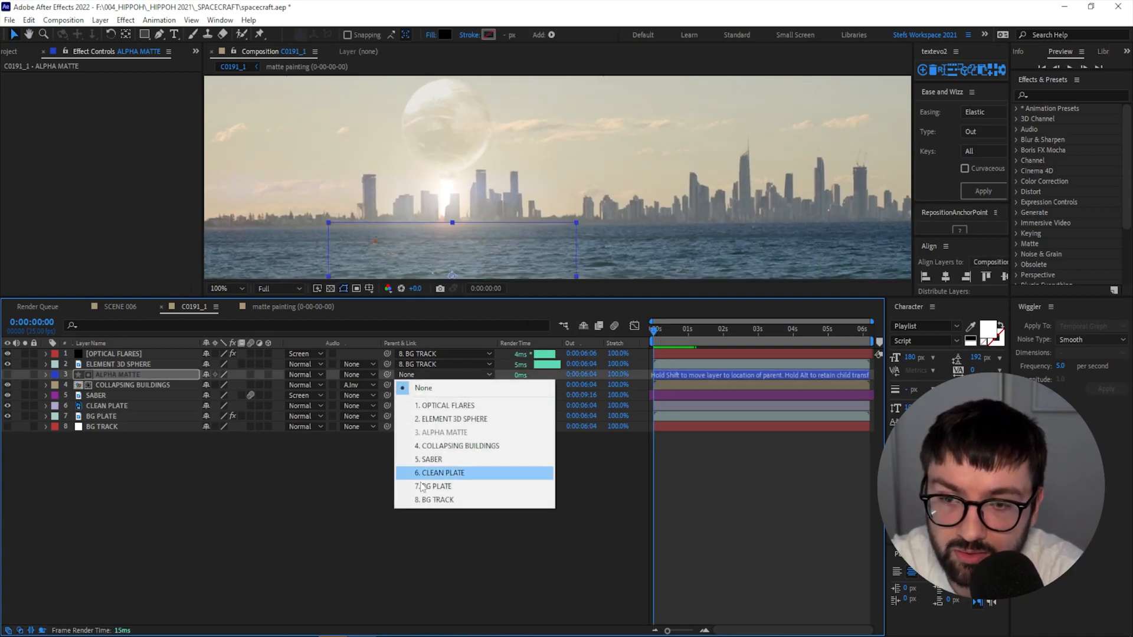
{"action": "left_click", "coordinate": [432, 501]}
{"action": "left_click", "coordinate": [506, 552]}
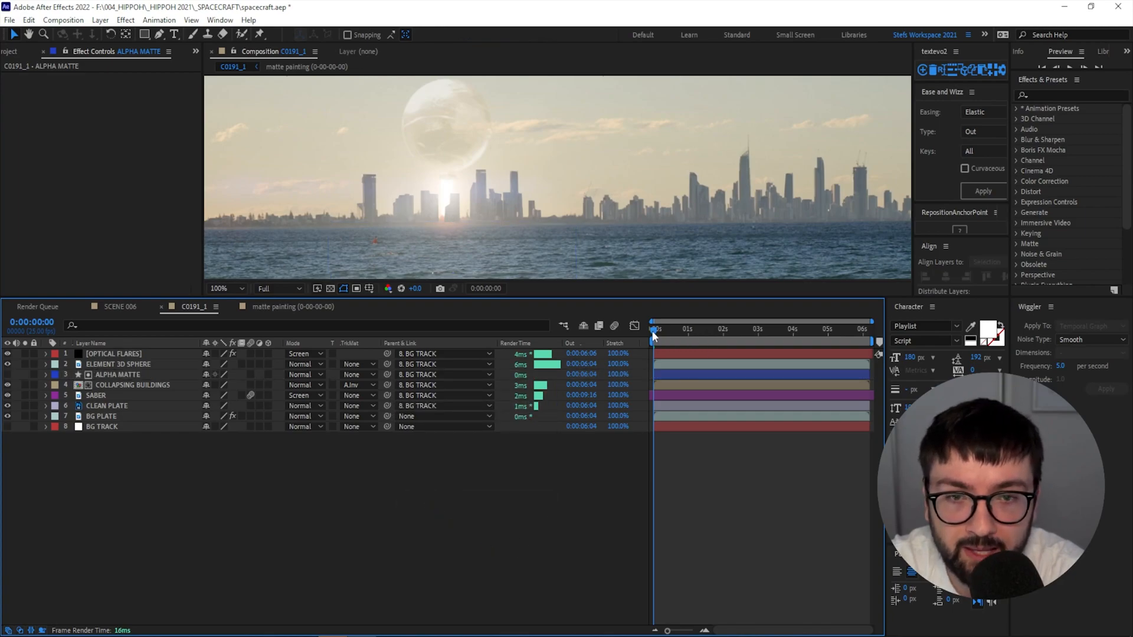
{"action": "key", "text": "space"}
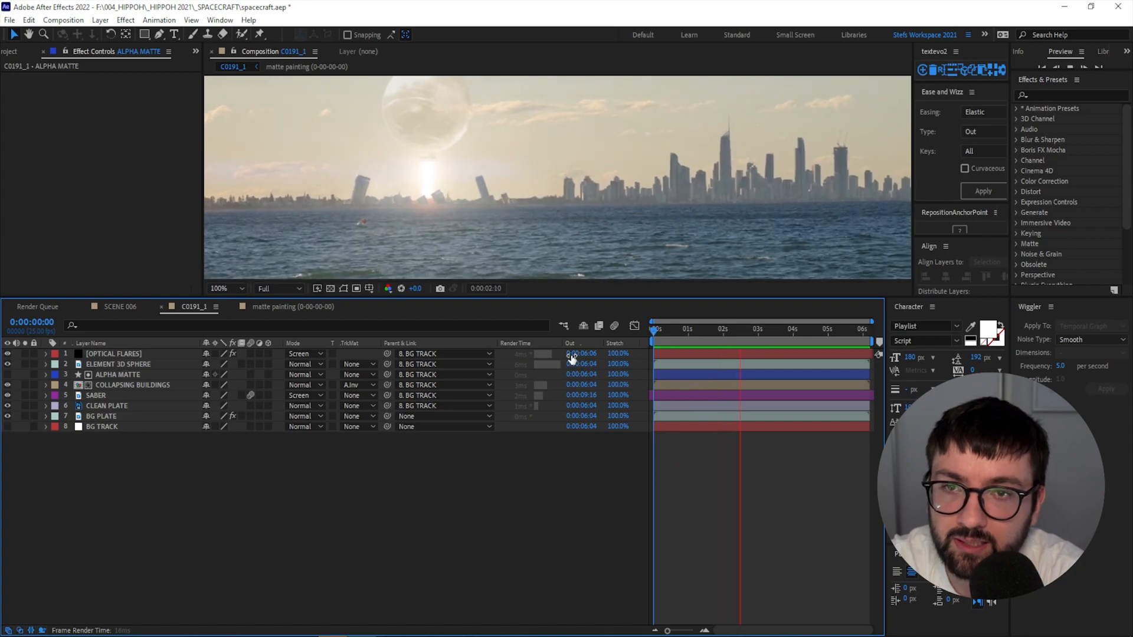
{"action": "key", "text": "space"}
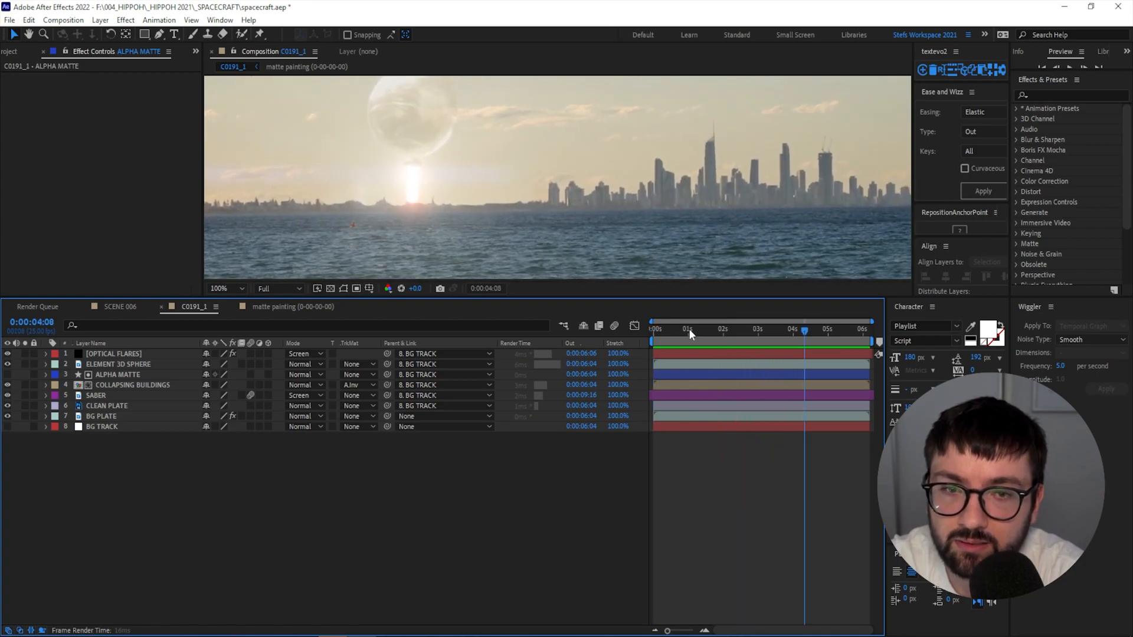
Enlarge the composition viewer to show the full frame, play the shot and scrub through its beginning.
{"action": "left_click_drag", "start_coordinate": [449, 297], "coordinate": [449, 511]}
{"action": "key", "text": "space"}
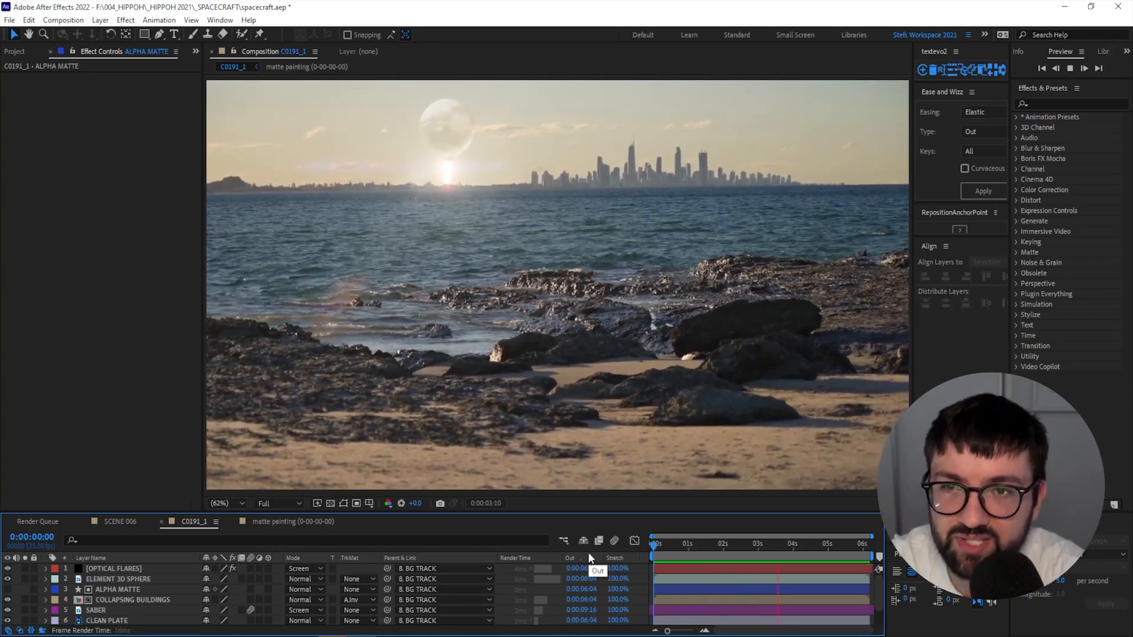
{"action": "mouse_move", "coordinate": [652, 540]}
{"action": "left_mouse_down"}
{"action": "mouse_move", "coordinate": [674, 544]}
{"action": "mouse_move", "coordinate": [644, 547]}
{"action": "mouse_move", "coordinate": [717, 545]}
{"action": "mouse_move", "coordinate": [674, 546]}
{"action": "left_mouse_up"}
In the matte painting composition, move BUILDING 1's last Position and Rotation keyframes earlier, to about 4.3 s and 4.6 s, and preview.
{"action": "left_click", "coordinate": [296, 521]}
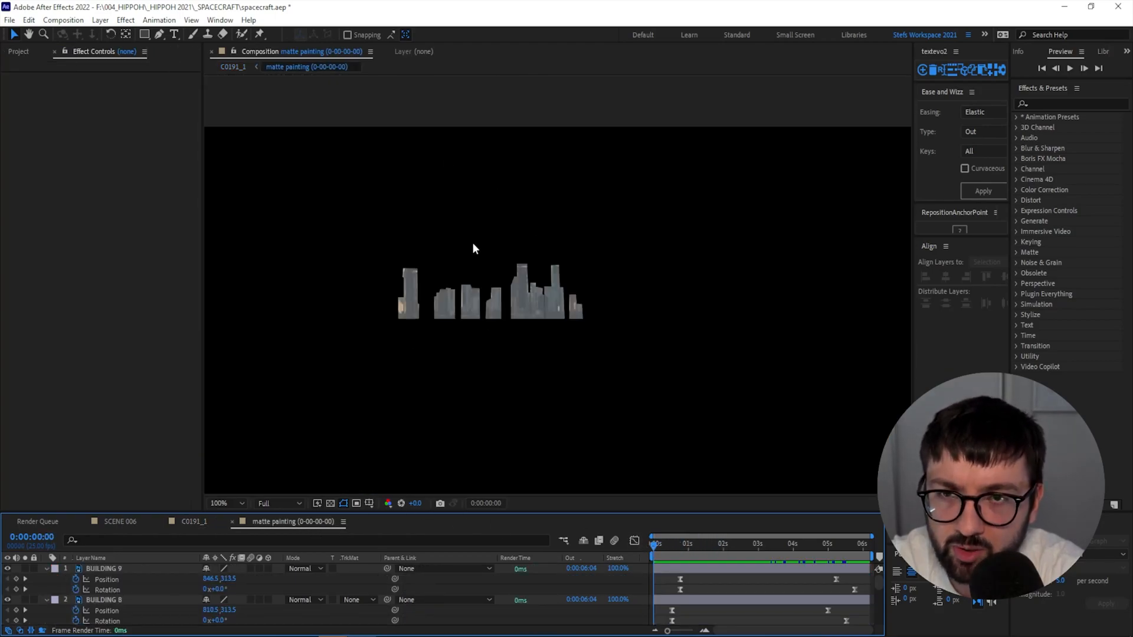
{"action": "left_click", "coordinate": [414, 303]}
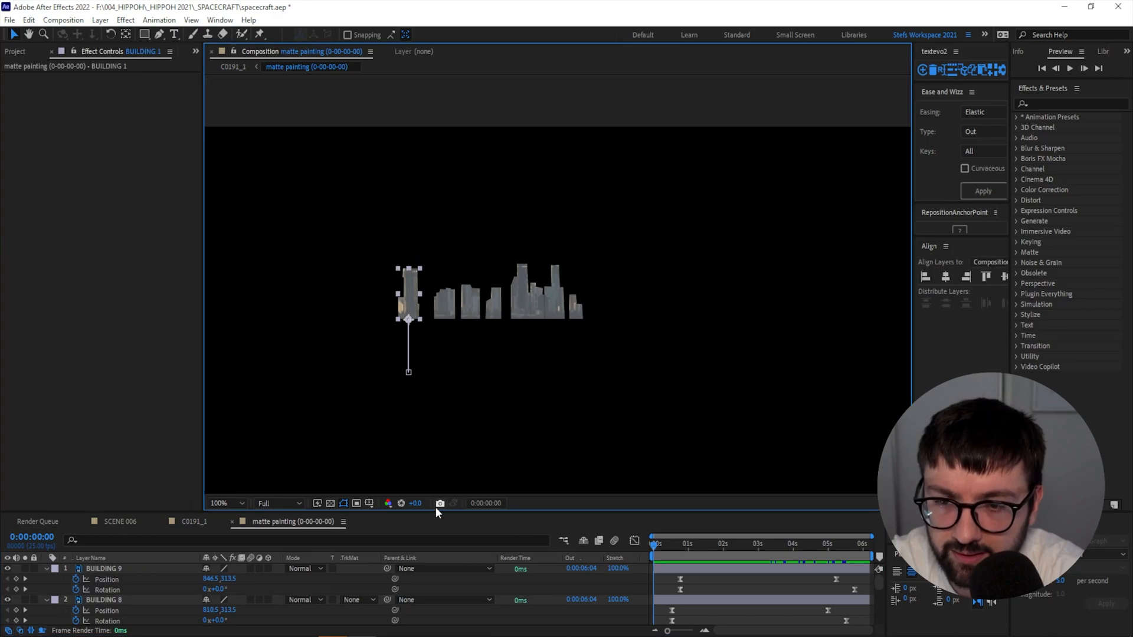
{"action": "left_click_drag", "start_coordinate": [435, 510], "coordinate": [437, 272]}
{"action": "key", "text": "u"}
{"action": "mouse_move", "coordinate": [829, 419]}
{"action": "left_mouse_down"}
{"action": "mouse_move", "coordinate": [854, 438]}
{"action": "mouse_move", "coordinate": [815, 432]}
{"action": "left_mouse_up"}
{"action": "left_click", "coordinate": [779, 540]}
{"action": "key", "text": "space"}
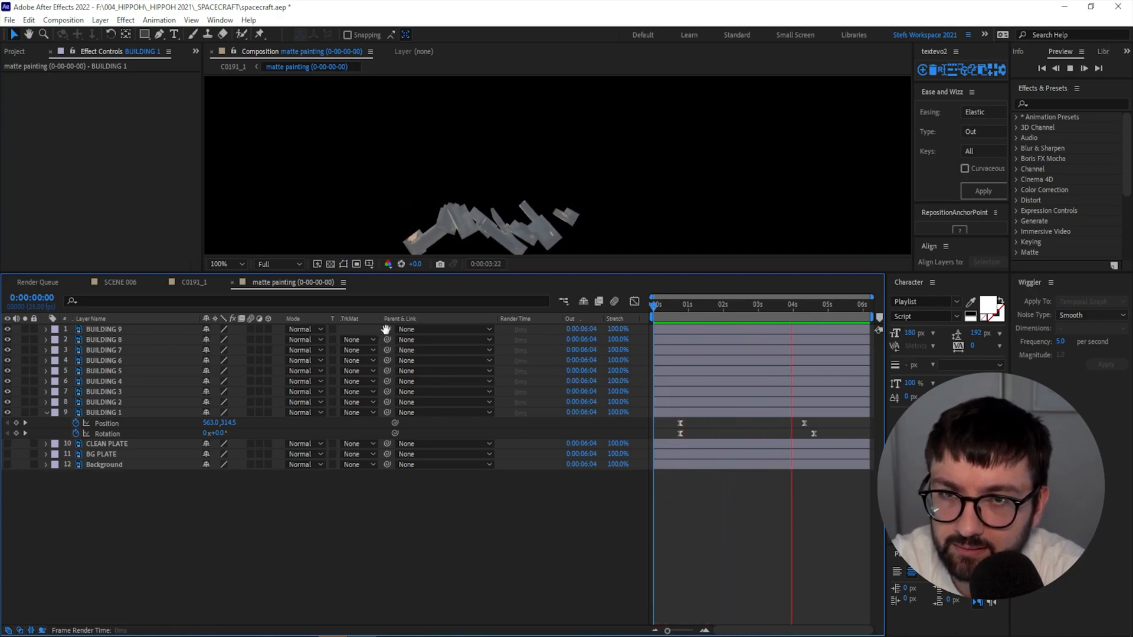
Move BUILDING 8's last Position and Rotation keyframes earlier, to about 4.1 s and 4.6 s, and check the collapse in C0191_1.
{"action": "left_click", "coordinate": [553, 236]}
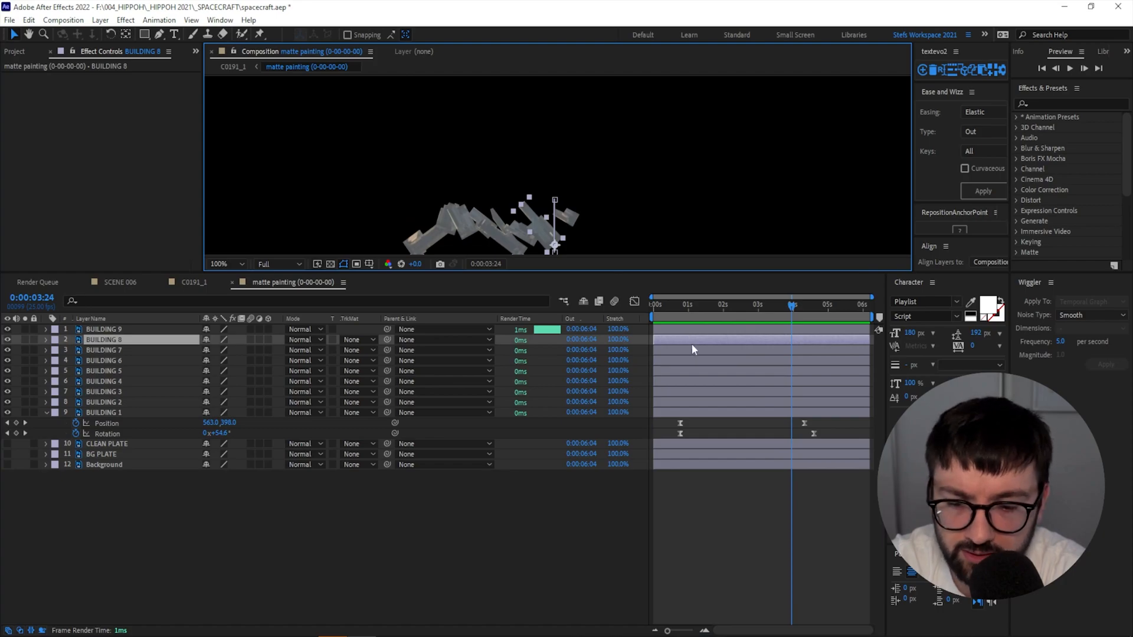
{"action": "key", "text": "u"}
{"action": "left_click", "coordinate": [798, 344]}
{"action": "mouse_move", "coordinate": [816, 348]}
{"action": "left_mouse_down"}
{"action": "mouse_move", "coordinate": [845, 359]}
{"action": "mouse_move", "coordinate": [821, 358]}
{"action": "left_mouse_up"}
{"action": "left_click", "coordinate": [787, 358]}
{"action": "left_click", "coordinate": [194, 283]}
{"action": "mouse_move", "coordinate": [696, 304]}
{"action": "left_mouse_down"}
{"action": "mouse_move", "coordinate": [670, 300]}
{"action": "mouse_move", "coordinate": [701, 311]}
{"action": "left_mouse_up"}
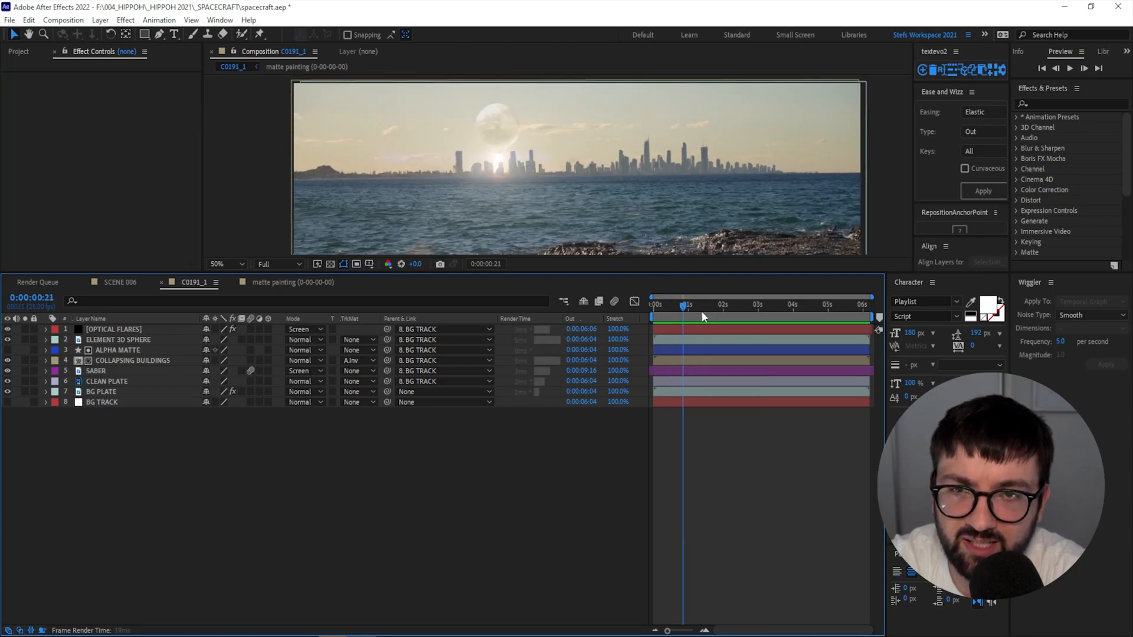
Hide the BUILDING 9 layer in the matte painting composition and preview the result in C0191_1.
{"action": "left_click", "coordinate": [285, 282]}
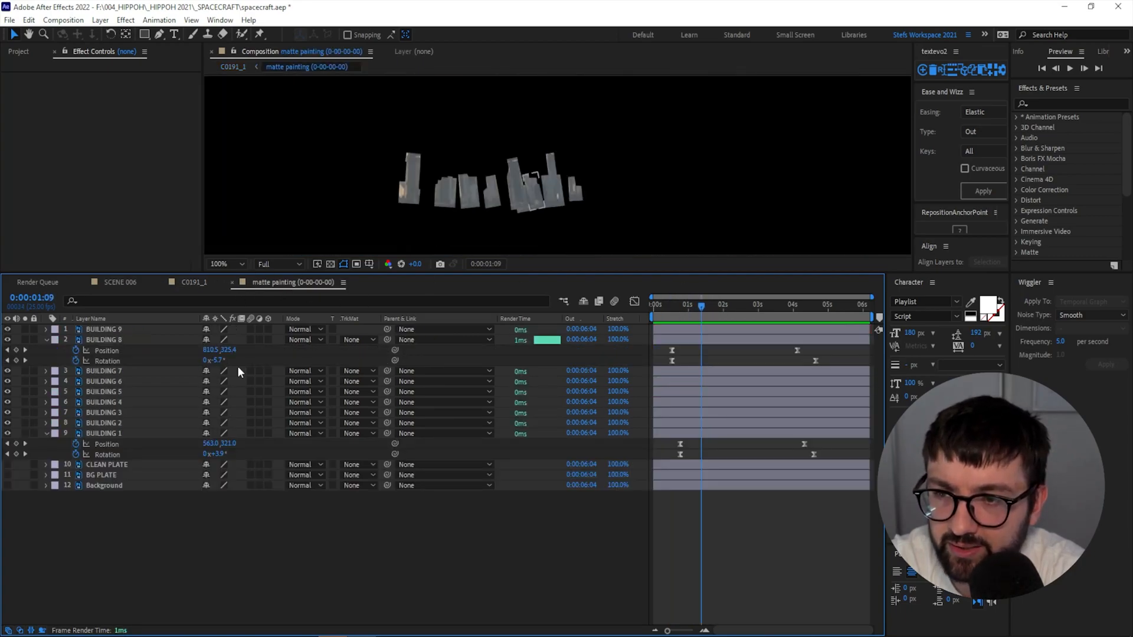
{"action": "left_click", "coordinate": [115, 329]}
{"action": "left_click", "coordinate": [7, 330]}
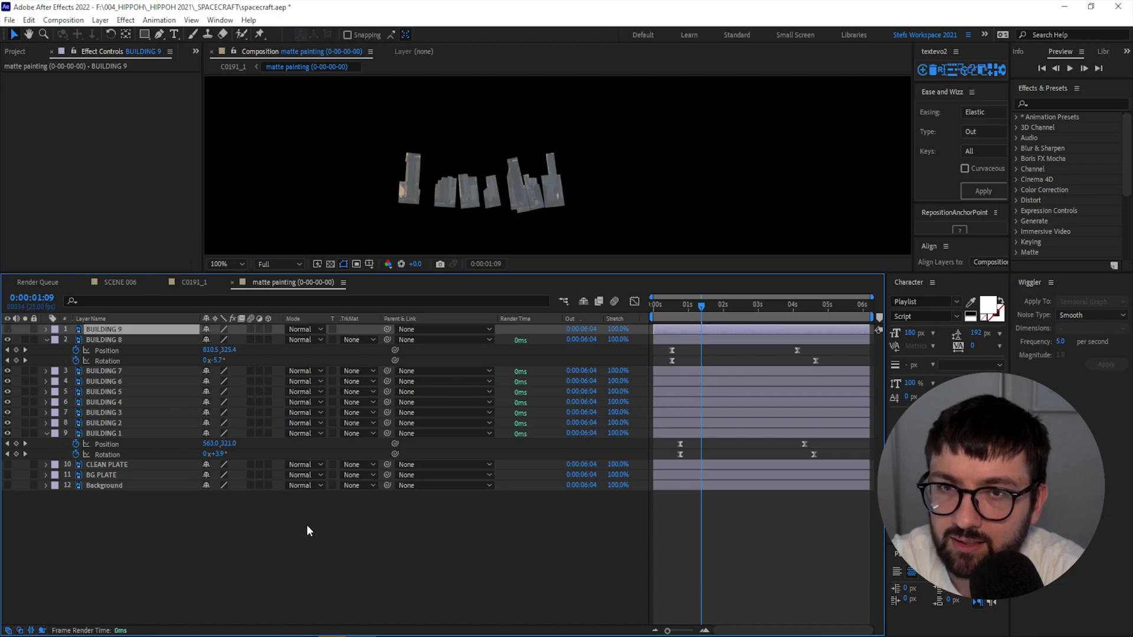
{"action": "left_click", "coordinate": [306, 525]}
{"action": "left_click", "coordinate": [194, 282]}
{"action": "key", "text": "space"}
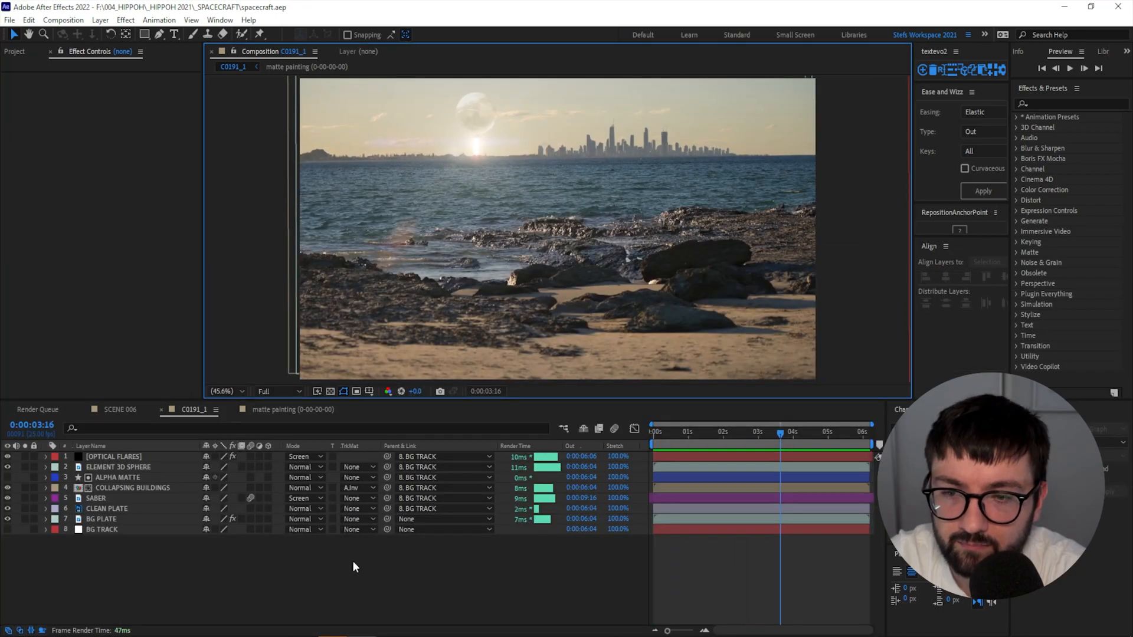
{"action": "left_click", "coordinate": [360, 565]}
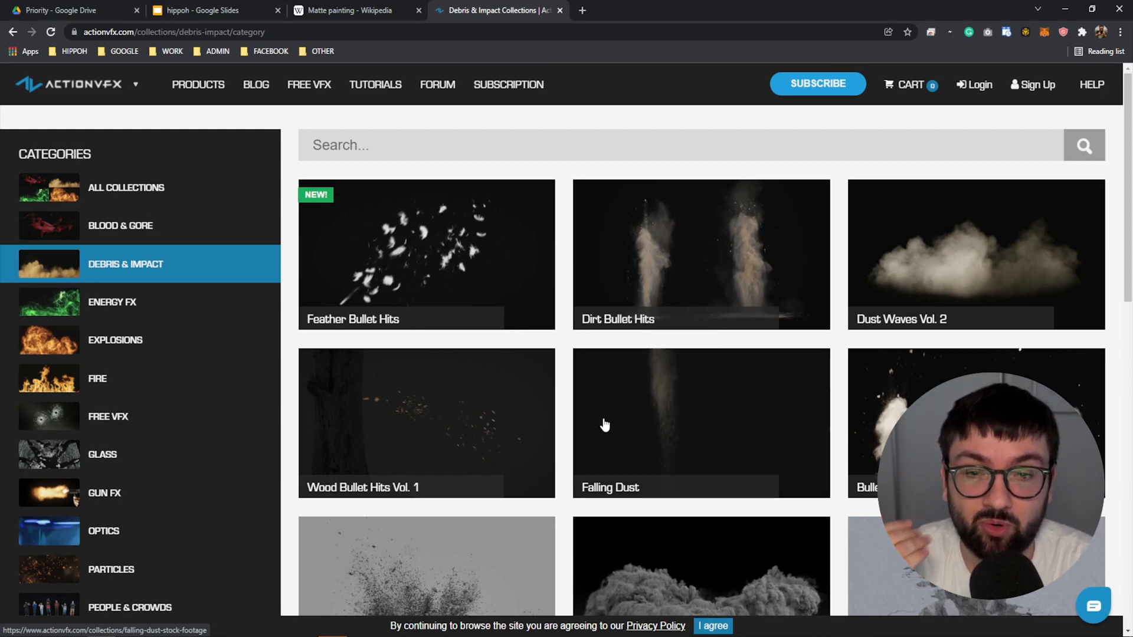
Browse ActionVFX's Debris & Impact collections in the web browser for dust and debris footage.
{"action": "scroll", "coordinate": [618, 414], "scroll_direction": "down", "scroll_amount": 2}
{"action": "scroll", "coordinate": [617, 413], "scroll_direction": "up", "scroll_amount": 1}
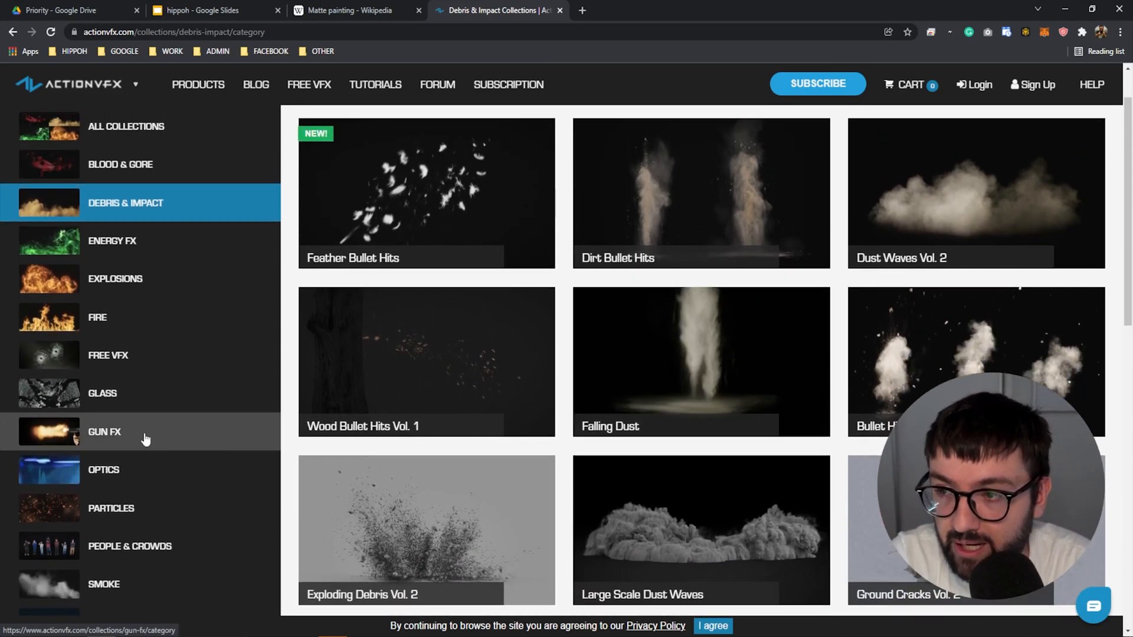
{"action": "scroll", "coordinate": [100, 403], "scroll_direction": "up", "scroll_amount": 1}
{"action": "scroll", "coordinate": [137, 395], "scroll_direction": "down", "scroll_amount": 1}
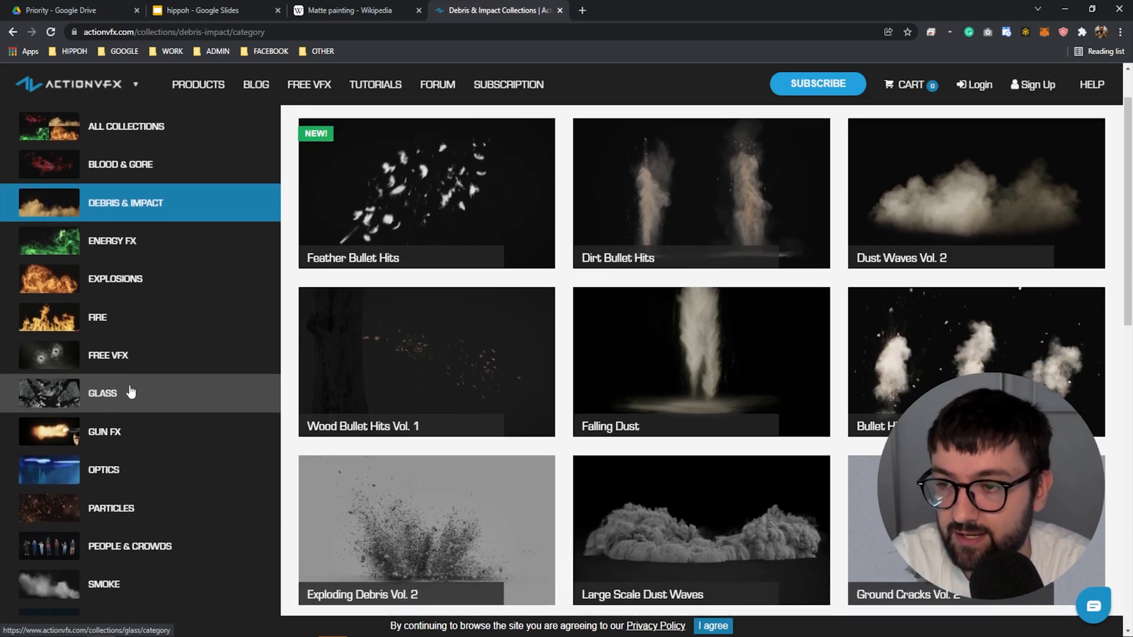
{"action": "scroll", "coordinate": [136, 354], "scroll_direction": "up", "scroll_amount": 1}
{"action": "scroll", "coordinate": [135, 334], "scroll_direction": "up", "scroll_amount": 1}
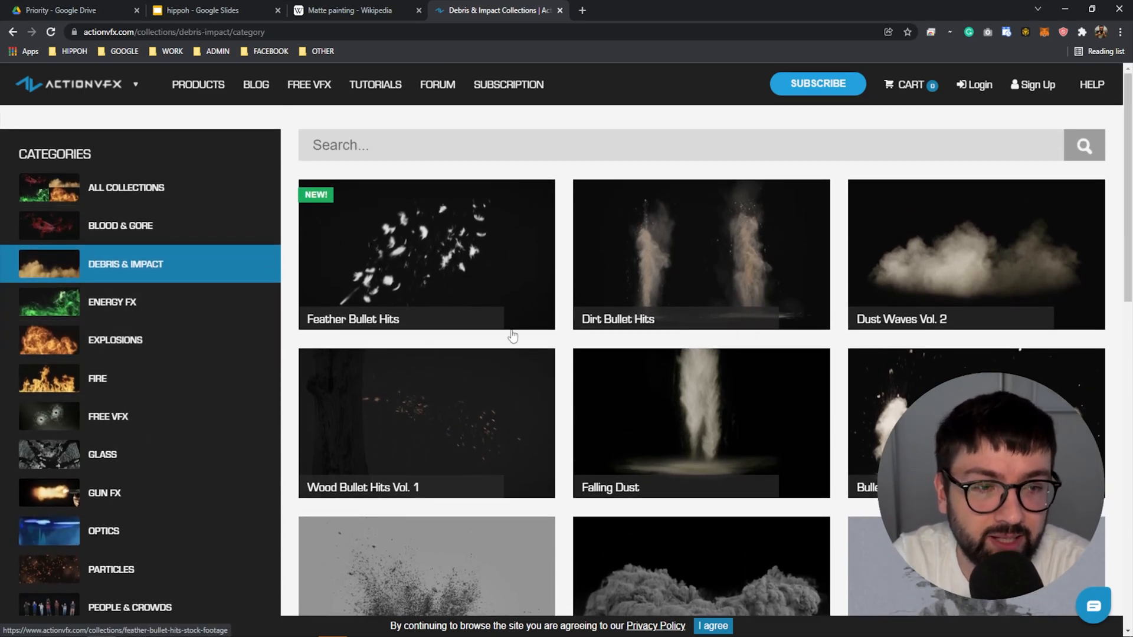
{"action": "scroll", "coordinate": [623, 339], "scroll_direction": "down", "scroll_amount": 6}
{"action": "scroll", "coordinate": [623, 353], "scroll_direction": "up", "scroll_amount": 4}
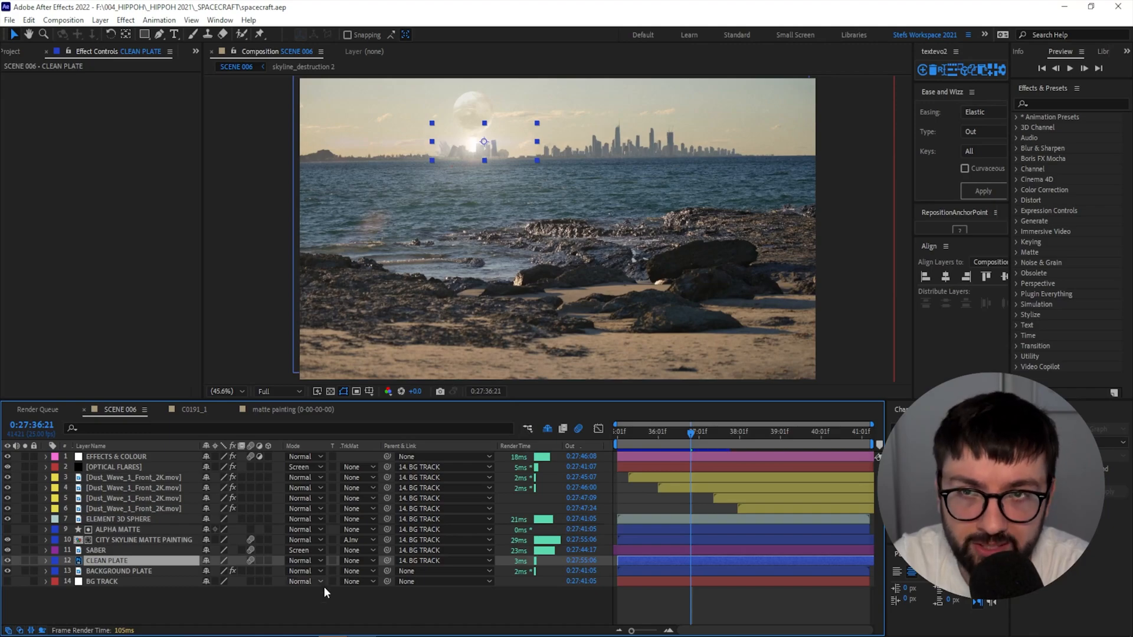
Scrub SCENE 006 to about 0:27:40:20 and examine the dust around the collapsed buildings up close.
{"action": "left_click", "coordinate": [251, 608]}
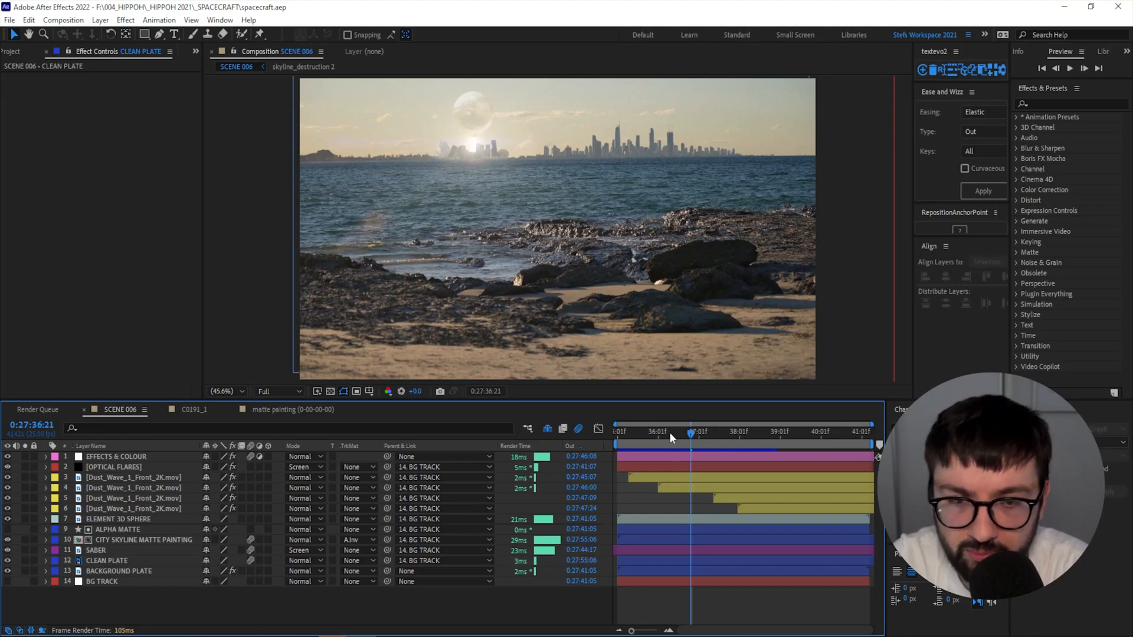
{"action": "left_click_drag", "start_coordinate": [667, 433], "coordinate": [852, 447]}
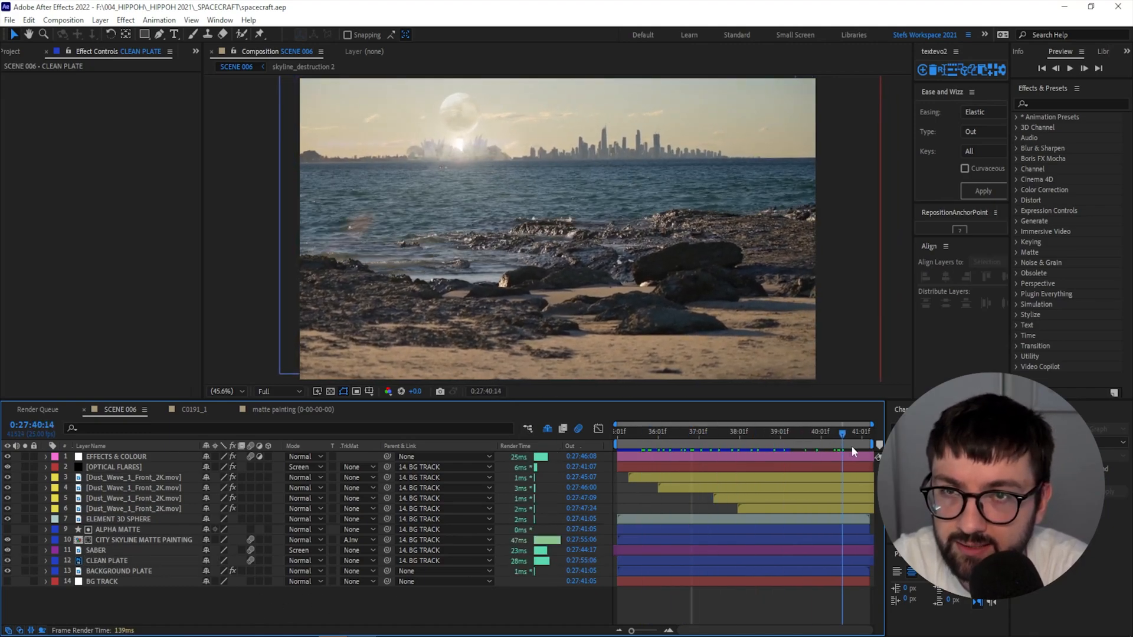
{"action": "key", "text": "period"}
{"action": "scroll", "coordinate": [458, 150], "scroll_direction": "up", "scroll_amount": 1}
{"action": "left_click_drag", "start_coordinate": [426, 139], "coordinate": [554, 275]}
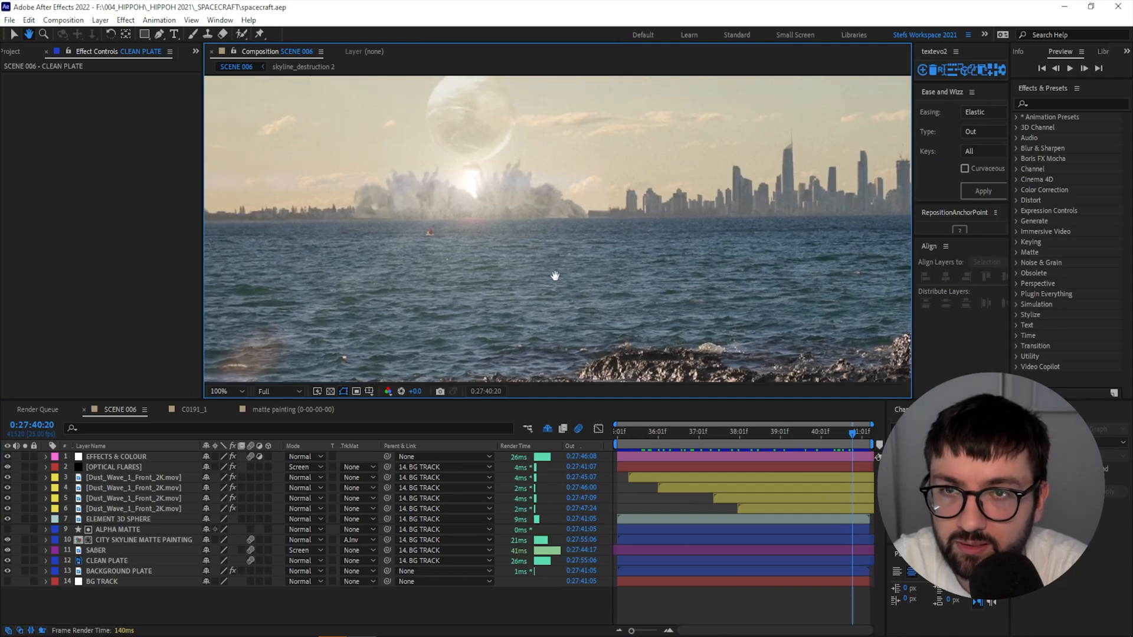
Hide the four Dust_Wave_1_Front_2K.mov layers and the ELEMENT 3D SPHERE layer in SCENE 006.
{"action": "left_click", "coordinate": [108, 475]}
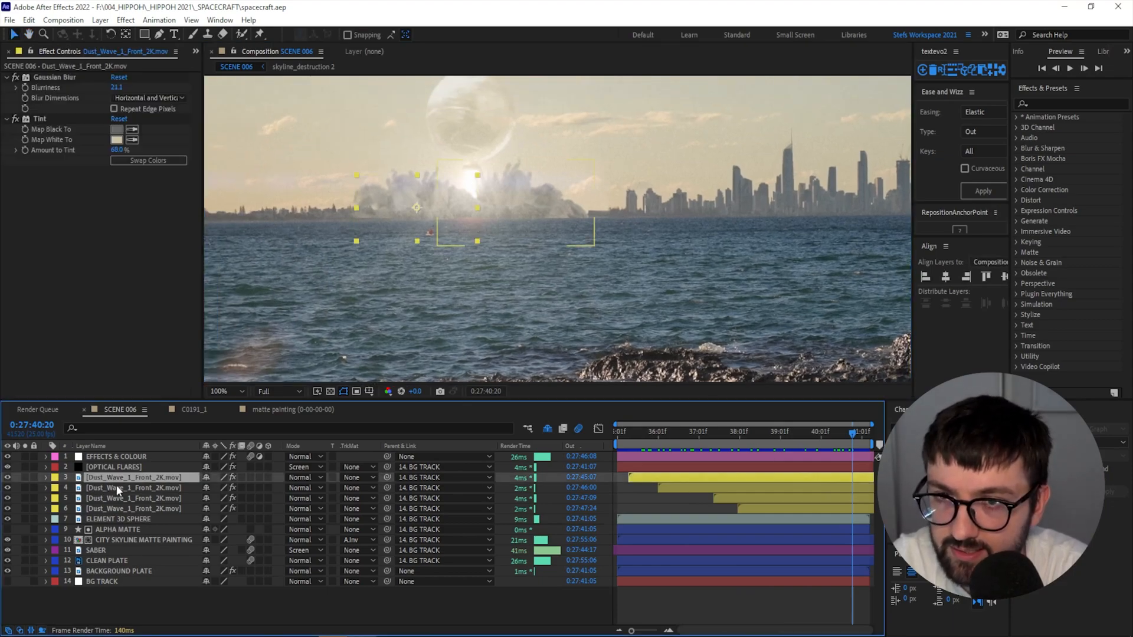
{"action": "left_click", "coordinate": [116, 485]}
{"action": "left_click", "coordinate": [70, 477]}
{"action": "left_click", "coordinate": [8, 477]}
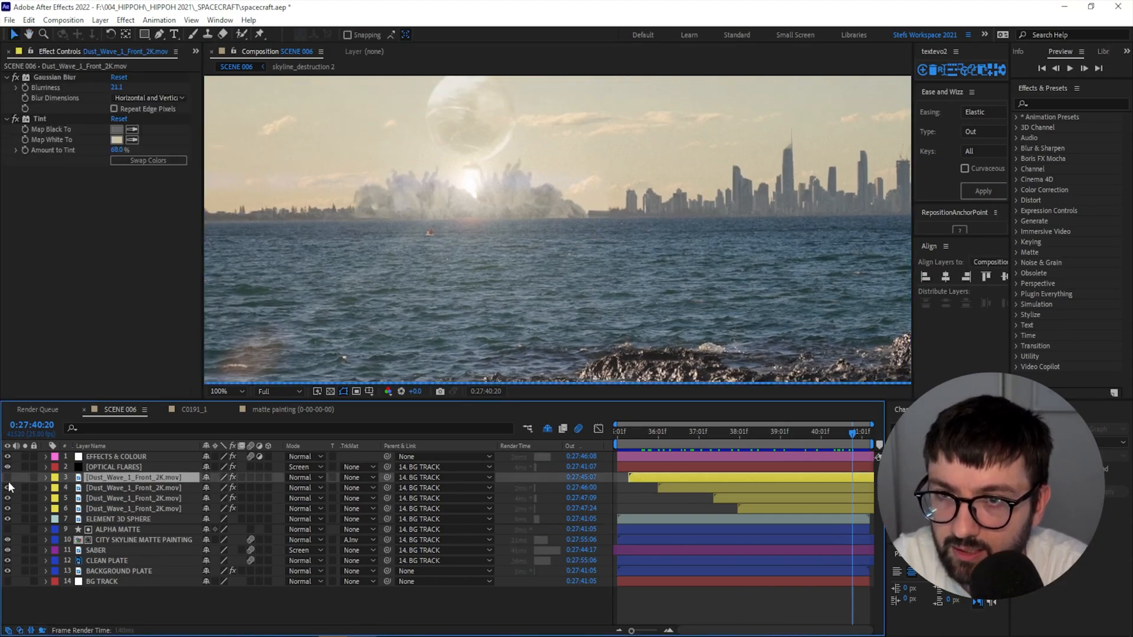
{"action": "left_click", "coordinate": [8, 490]}
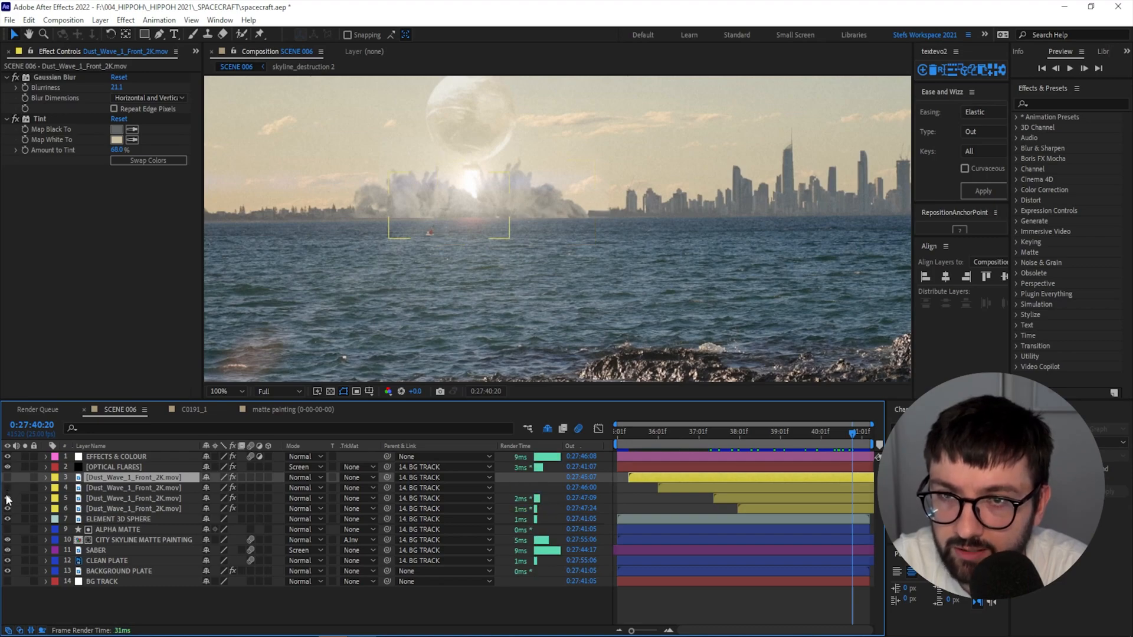
{"action": "left_click", "coordinate": [6, 501]}
{"action": "left_click", "coordinate": [7, 508]}
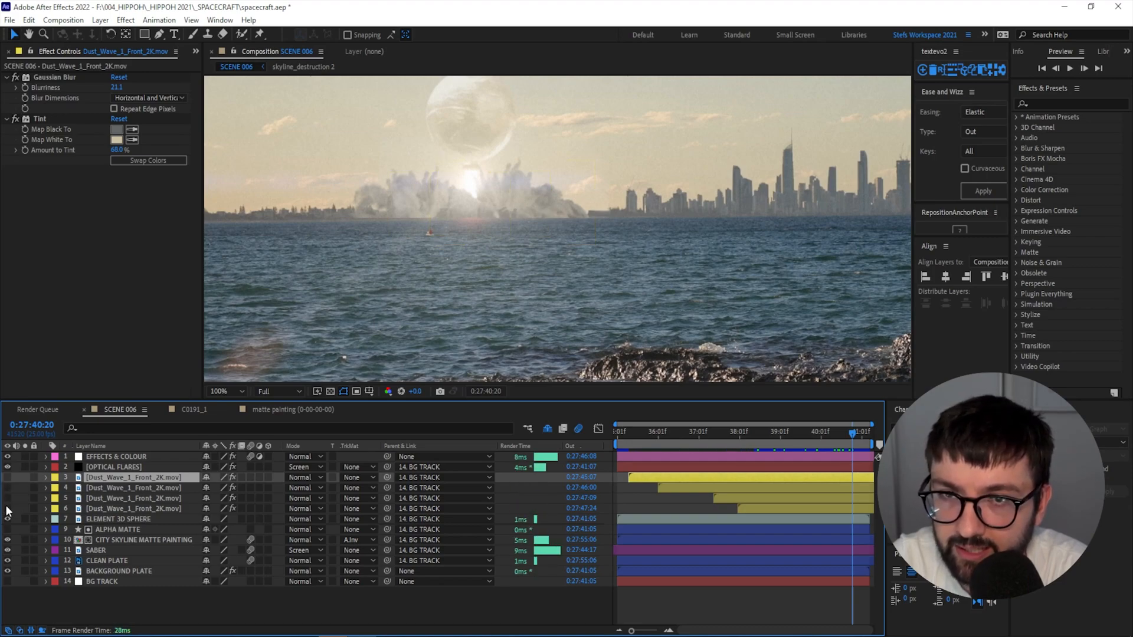
{"action": "left_click_drag", "start_coordinate": [7, 478], "coordinate": [6, 515]}
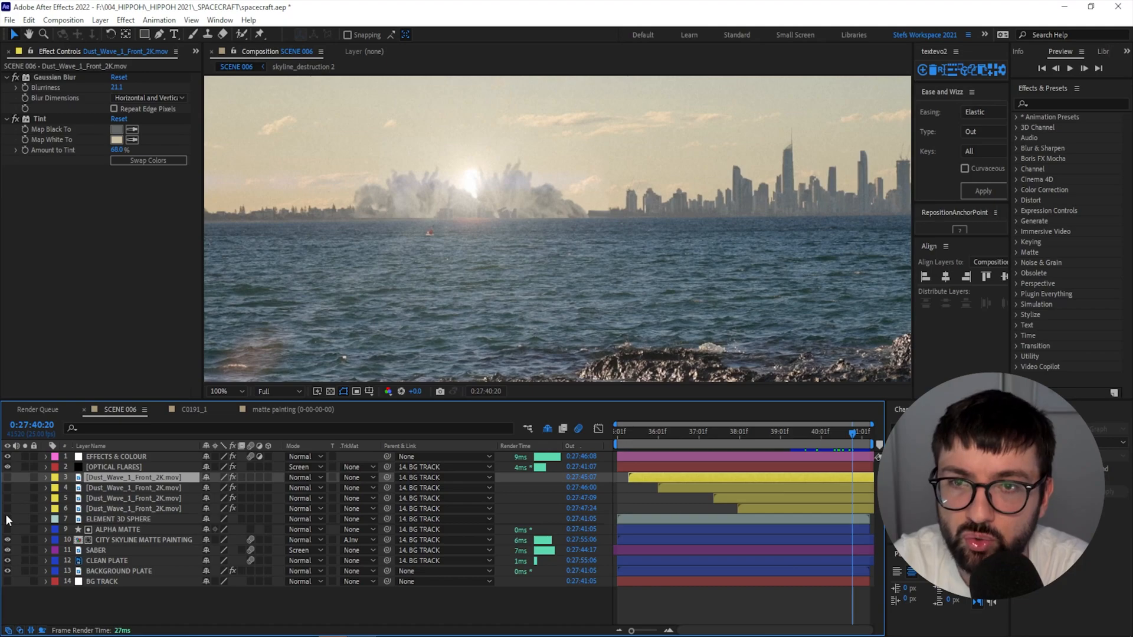
Copy the four Dust_Explosion_2_1620_2K.mov layers and the Dust_Wave_1_Front_2K.mov layer from skyline_destruction 2 into the matte painting composition and preview.
{"action": "double_click", "coordinate": [123, 538]}
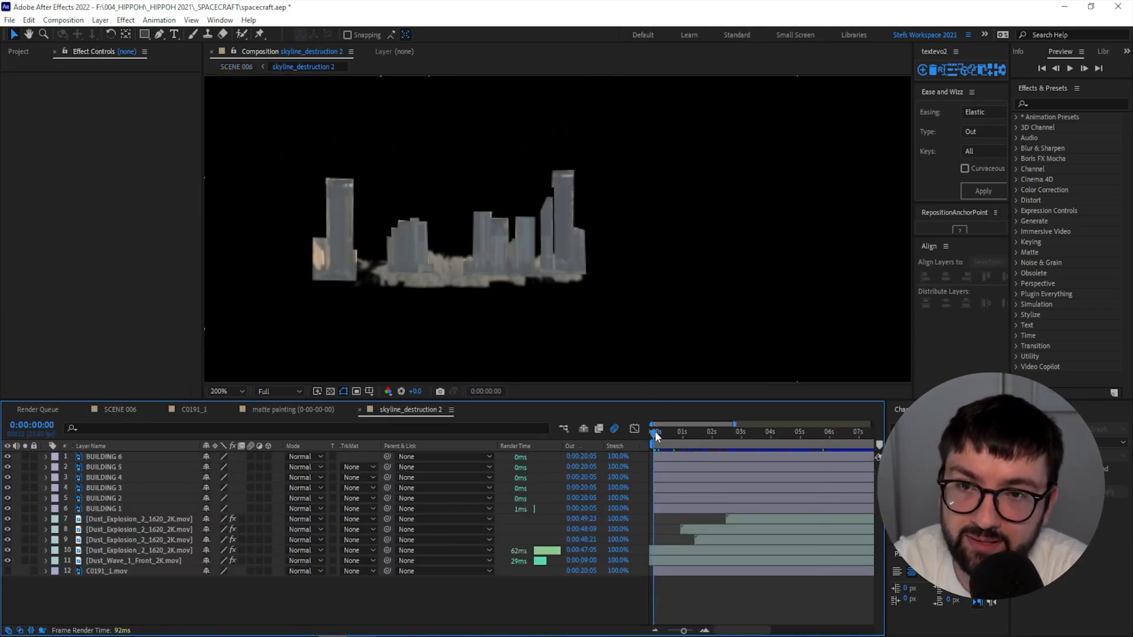
{"action": "left_click_drag", "start_coordinate": [655, 431], "coordinate": [824, 427]}
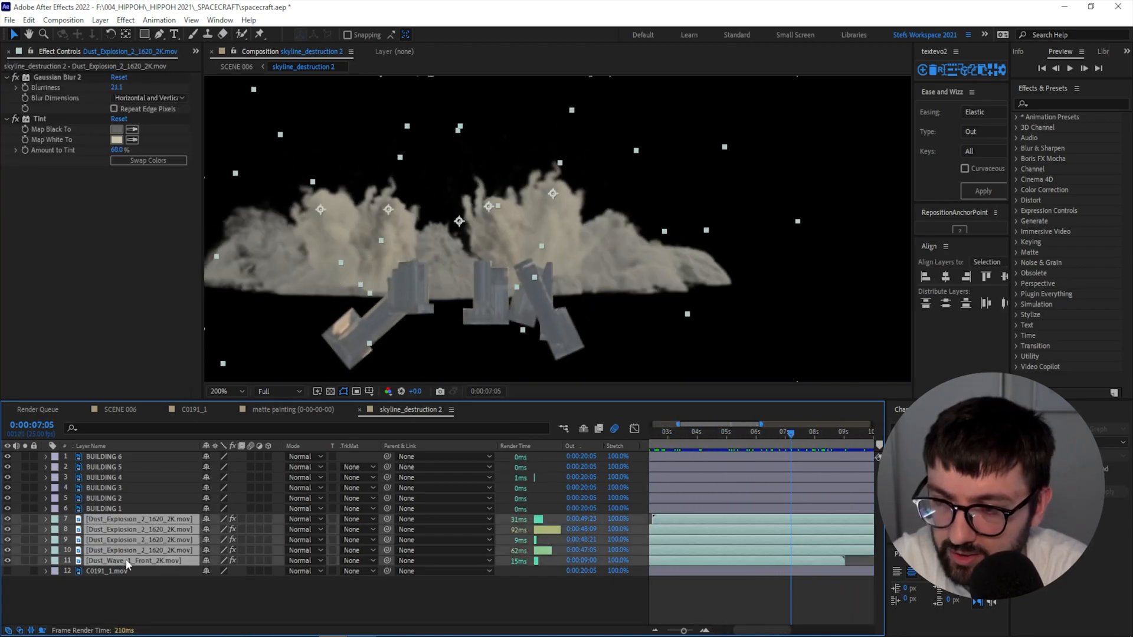
{"action": "left_click", "coordinate": [299, 410]}
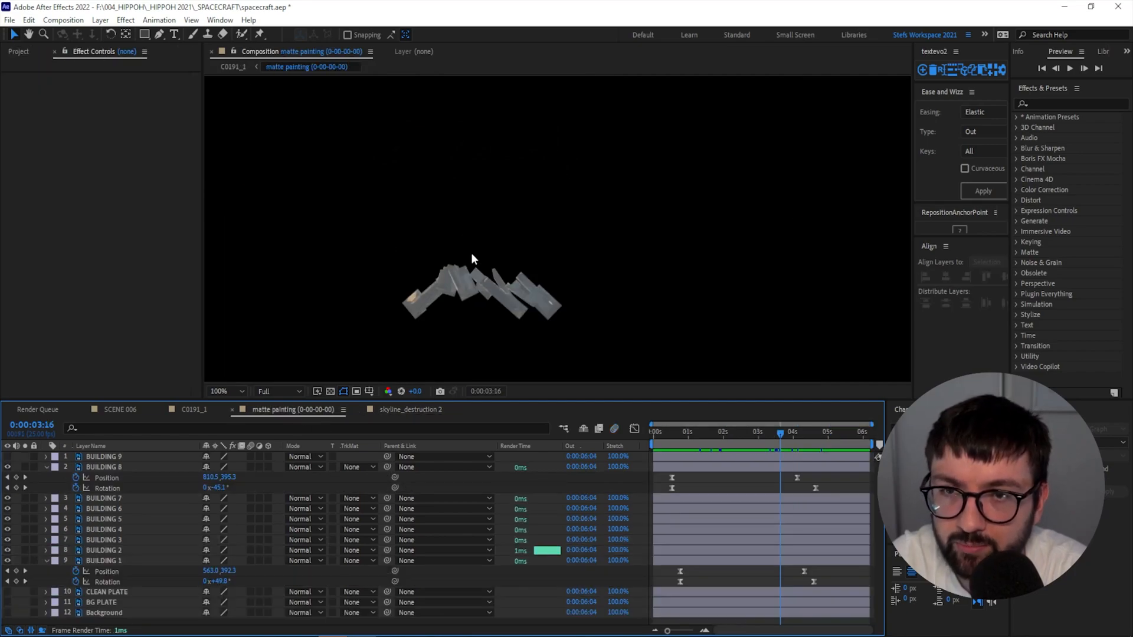
{"action": "key", "text": "ctrl+v"}
{"action": "key", "text": "space"}
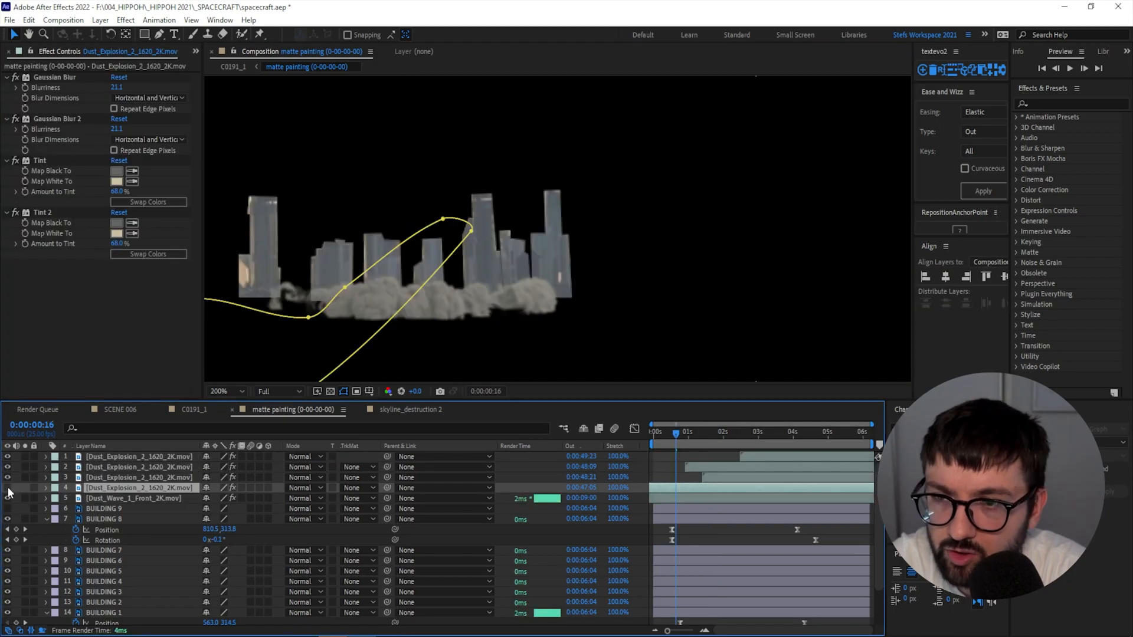
Compare the collapse with individual Dust_Explosion layers hidden and shown, at several times between about 0:16 and 4:05.
{"action": "left_click", "coordinate": [7, 488]}
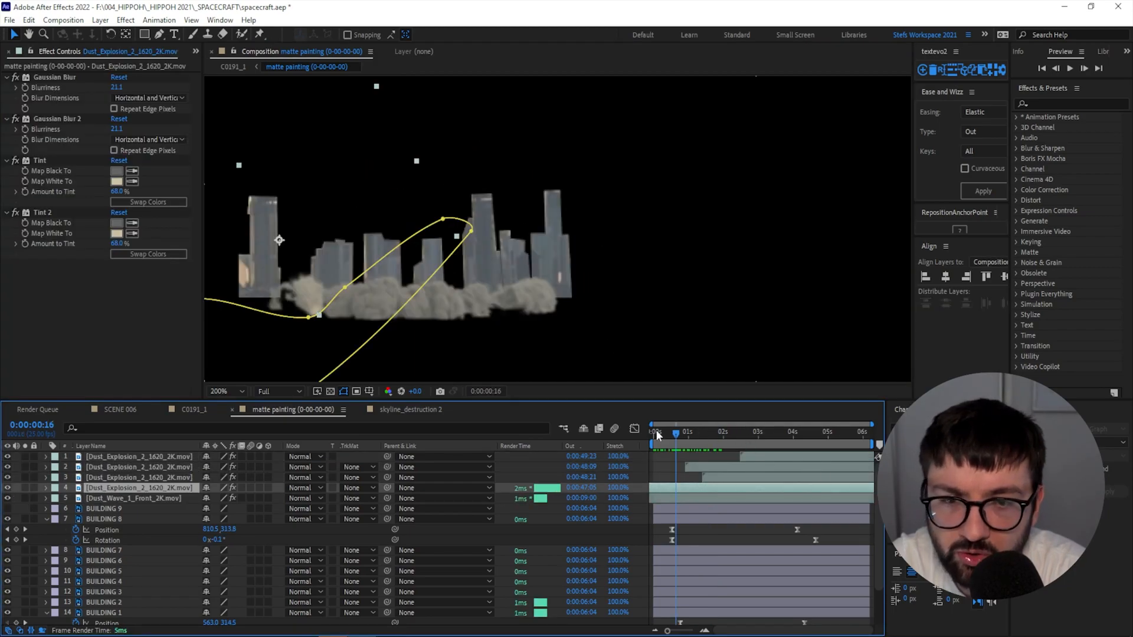
{"action": "left_click_drag", "start_coordinate": [677, 433], "coordinate": [700, 433]}
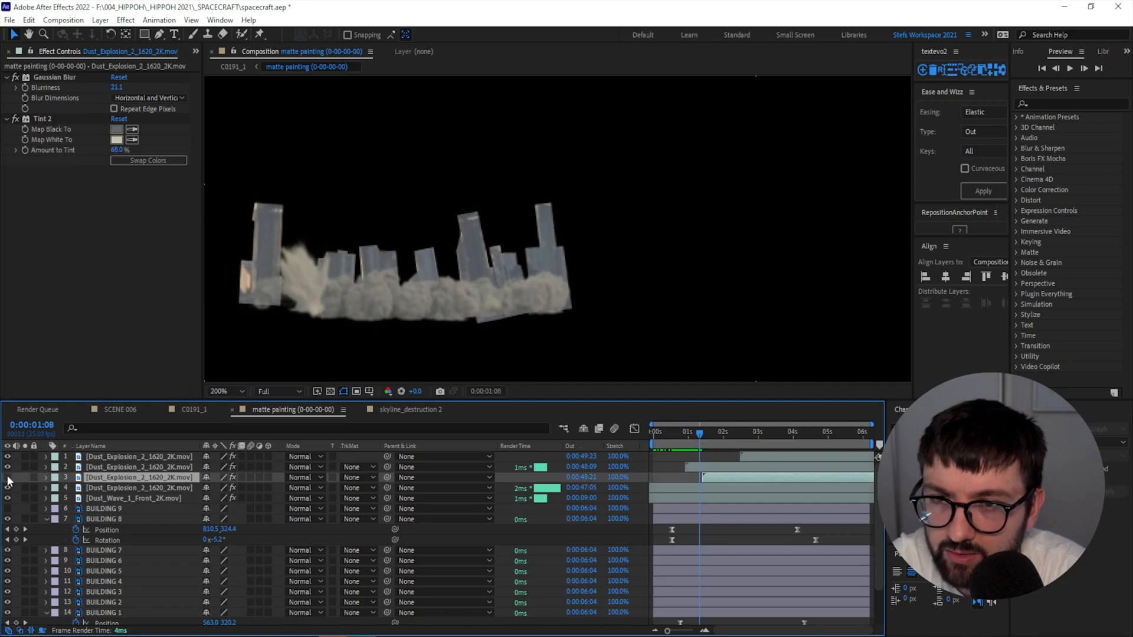
{"action": "left_click", "coordinate": [8, 477]}
{"action": "left_click_drag", "start_coordinate": [701, 433], "coordinate": [744, 433]}
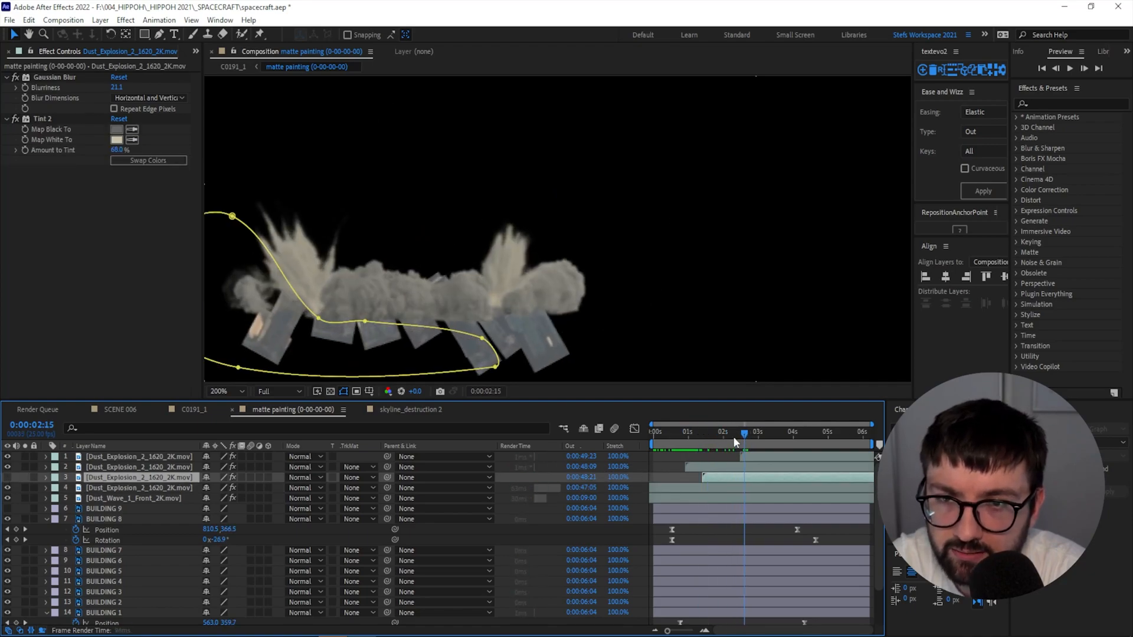
{"action": "left_click", "coordinate": [8, 478]}
{"action": "left_click", "coordinate": [8, 478]}
{"action": "left_click", "coordinate": [7, 478]}
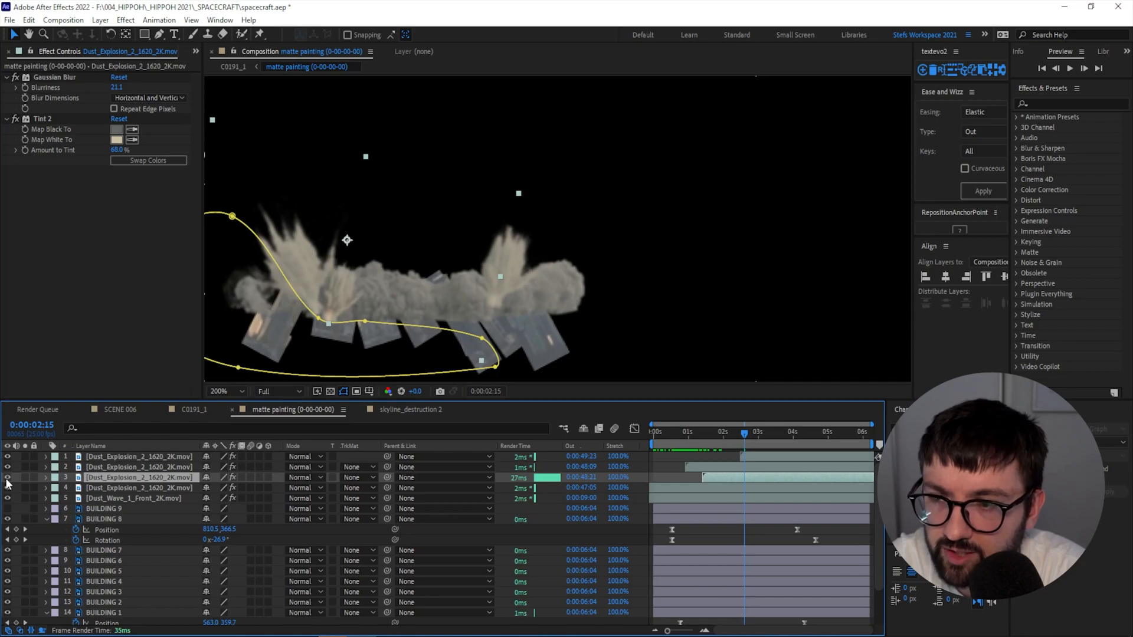
{"action": "left_click", "coordinate": [7, 467]}
{"action": "left_click", "coordinate": [8, 467]}
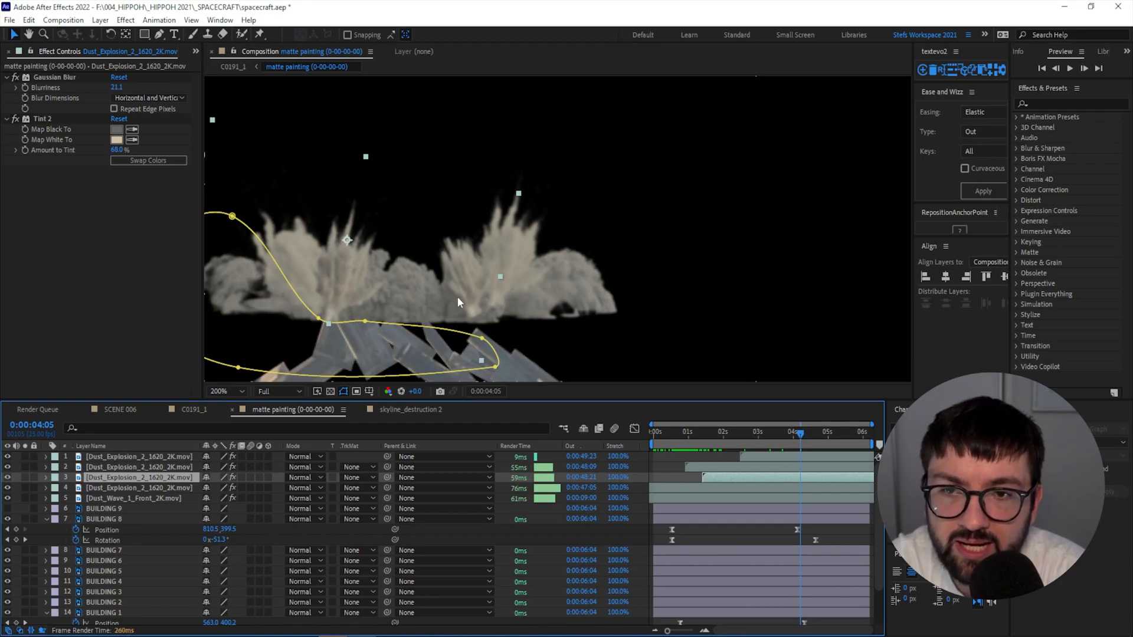
Move the third Dust_Explosion layer slightly up and to the left, and check the collapse around 1:04.
{"action": "mouse_move", "coordinate": [461, 295]}
{"action": "left_mouse_down"}
{"action": "mouse_move", "coordinate": [375, 296]}
{"action": "mouse_move", "coordinate": [463, 285]}
{"action": "mouse_move", "coordinate": [452, 288]}
{"action": "left_mouse_up"}
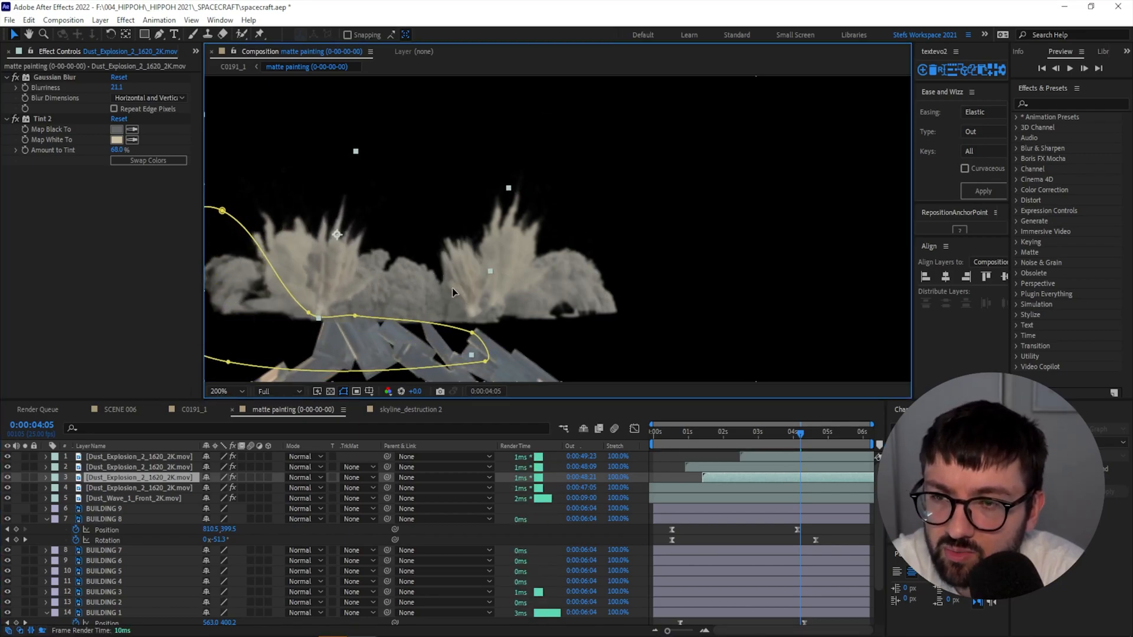
{"action": "left_click", "coordinate": [699, 455]}
{"action": "mouse_move", "coordinate": [706, 435]}
{"action": "left_mouse_down"}
{"action": "mouse_move", "coordinate": [721, 439]}
{"action": "mouse_move", "coordinate": [694, 437]}
{"action": "left_mouse_up"}
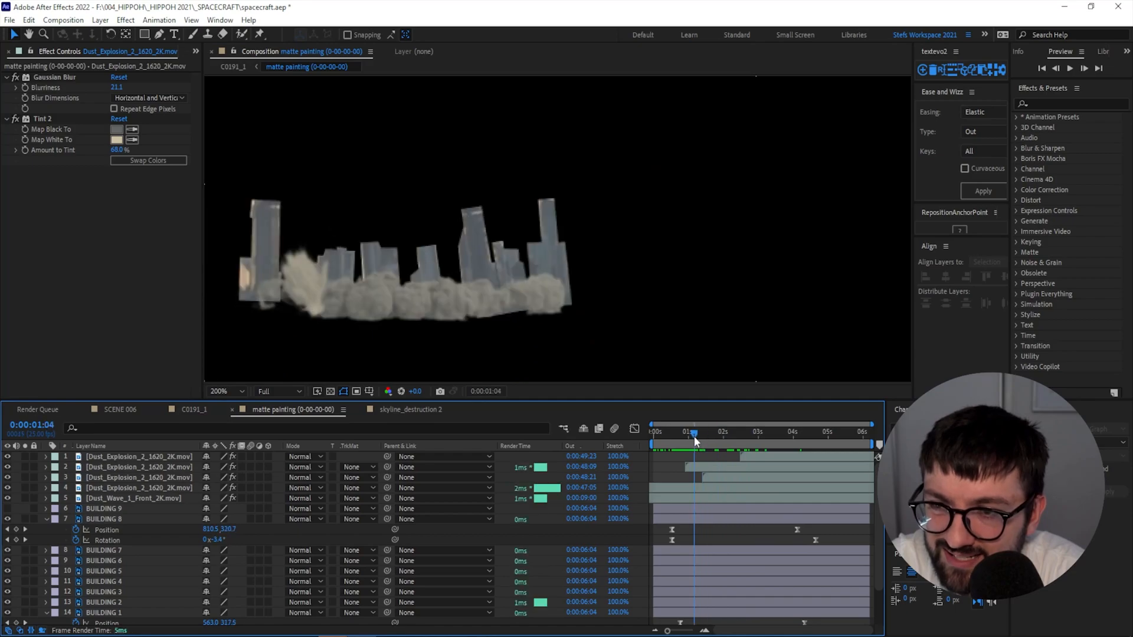
Compare the fourth Dust_Explosion layer with Mask 1 set to None, and return the mask mode to Subtract.
{"action": "left_click", "coordinate": [317, 296]}
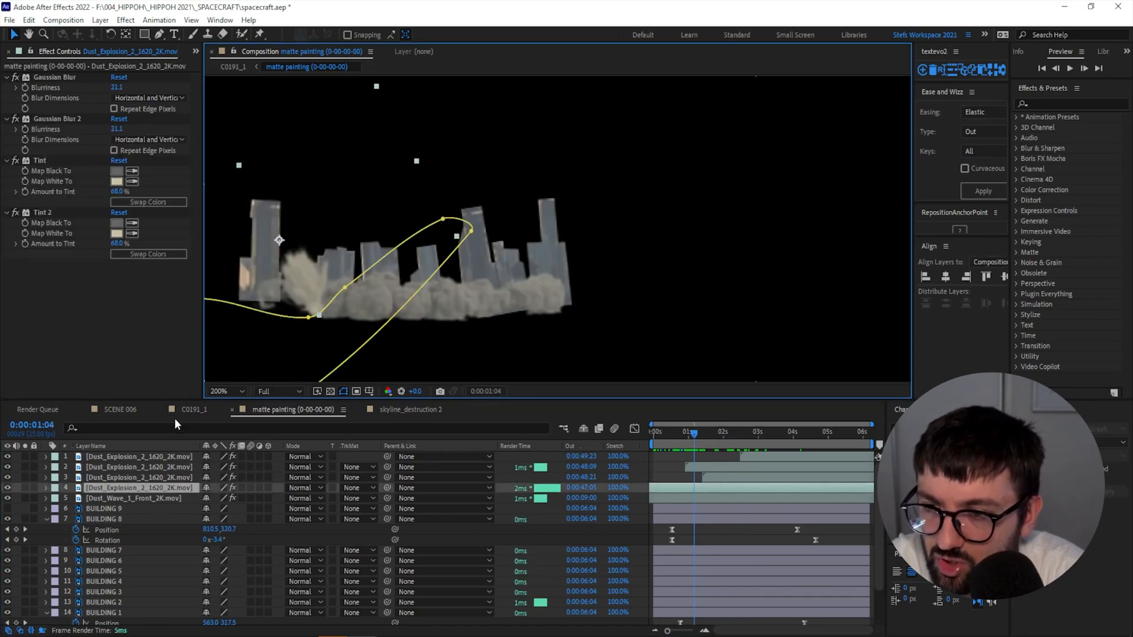
{"action": "key", "text": "m"}
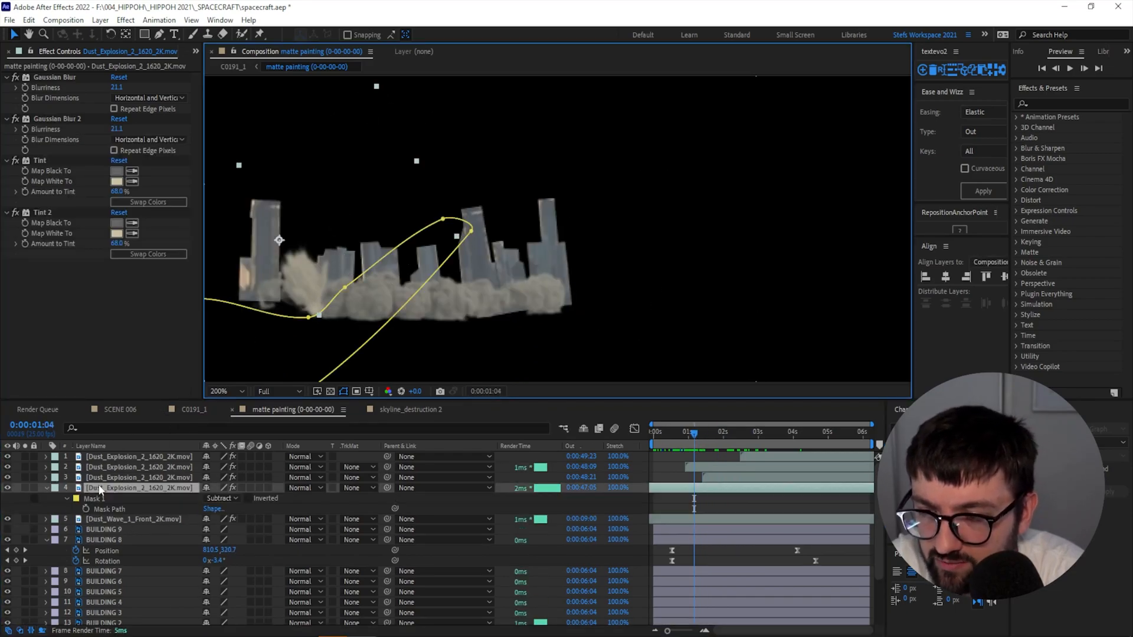
{"action": "left_click", "coordinate": [223, 499]}
{"action": "left_click", "coordinate": [225, 512]}
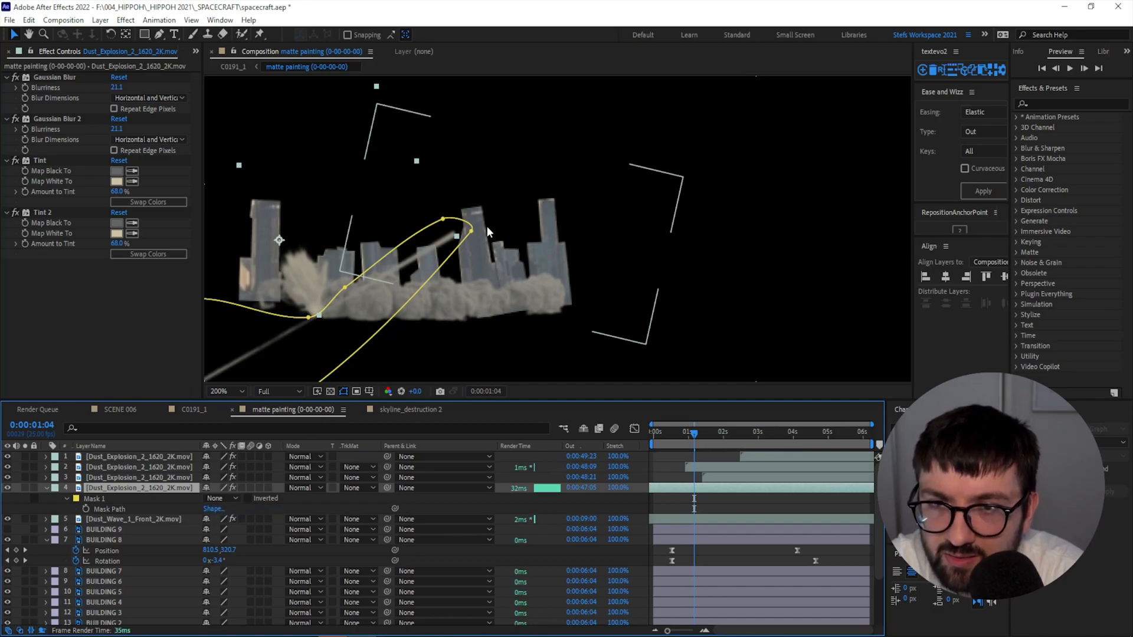
{"action": "left_click", "coordinate": [234, 500]}
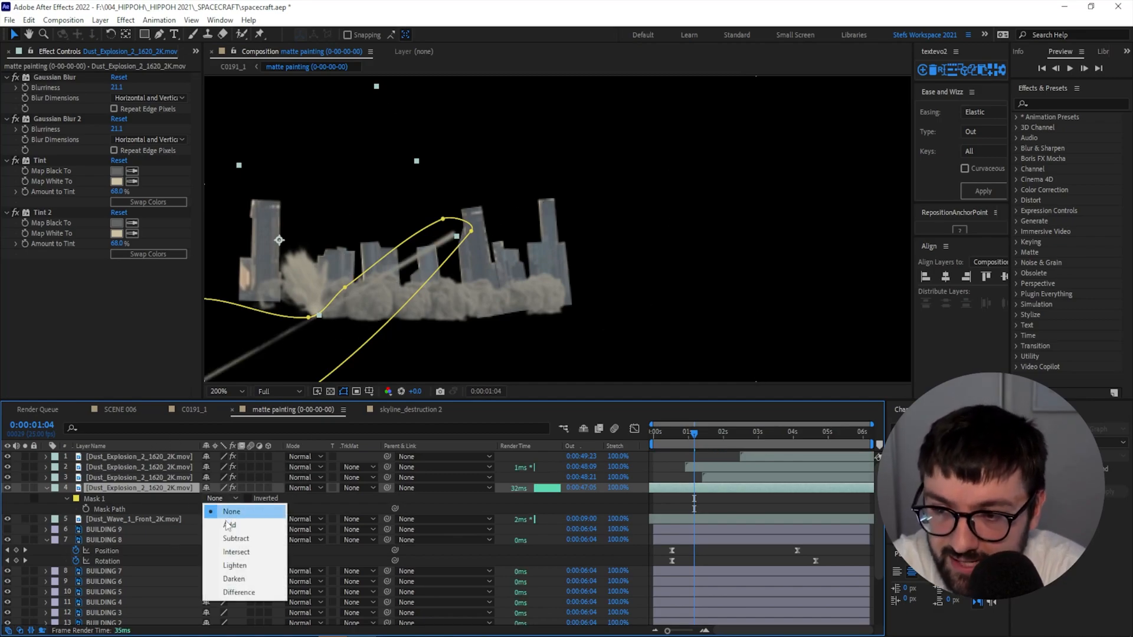
{"action": "left_click", "coordinate": [233, 537]}
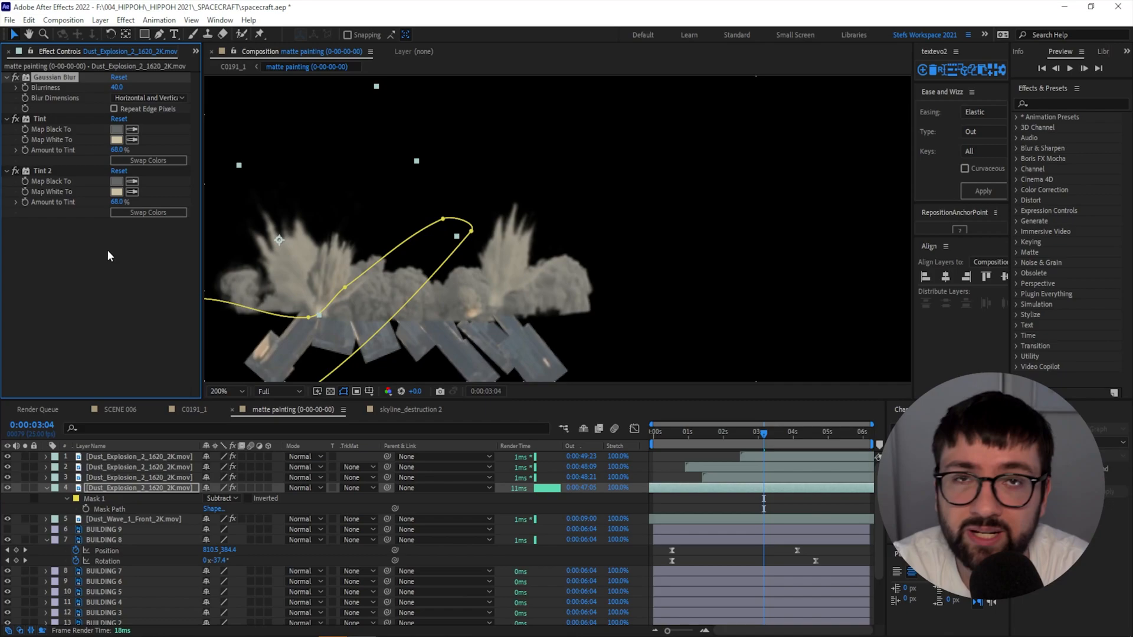
Disable the Tint and Tint 2 effects on the fourth Dust_Explosion layer and check the dust's colour around 1:19.
{"action": "left_click", "coordinate": [59, 119]}
{"action": "left_click", "coordinate": [57, 170]}
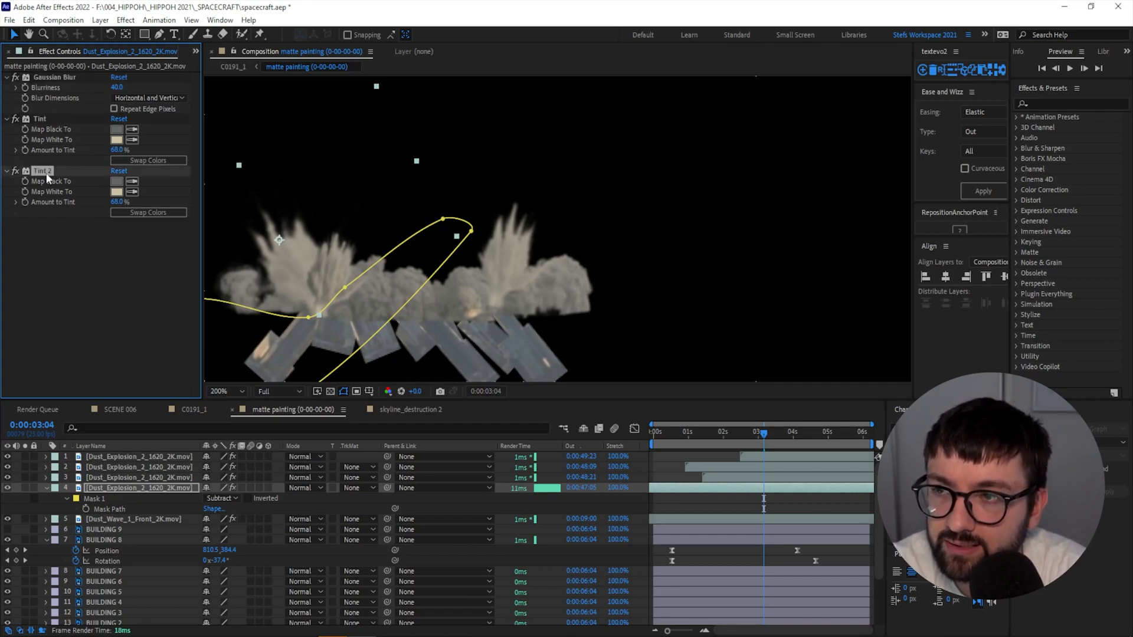
{"action": "left_click", "coordinate": [16, 171]}
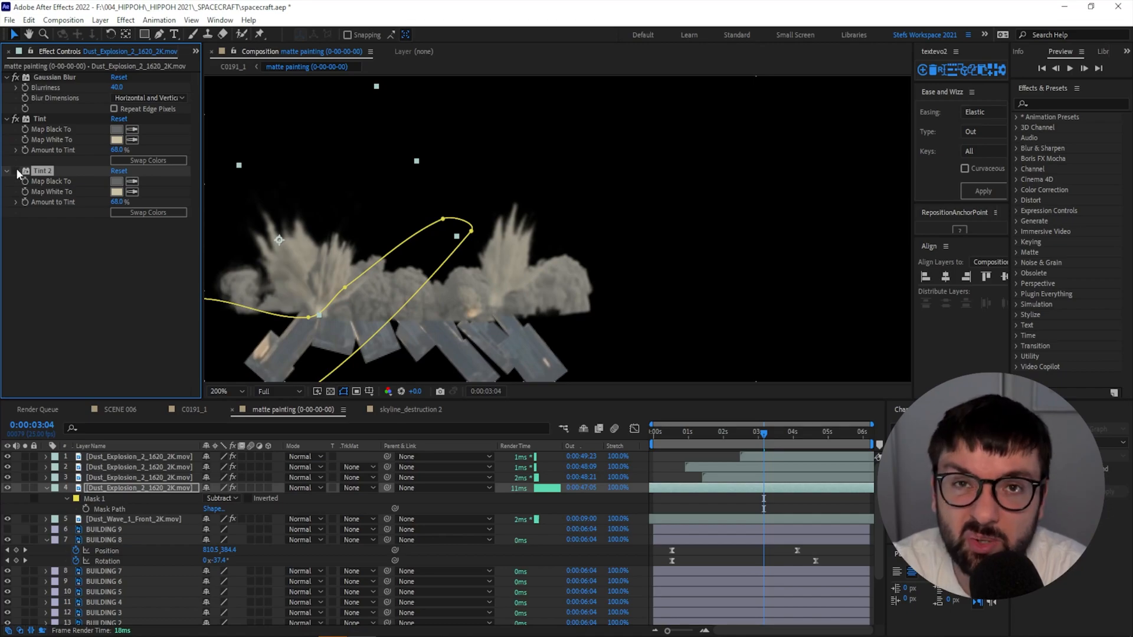
{"action": "left_click", "coordinate": [16, 171]}
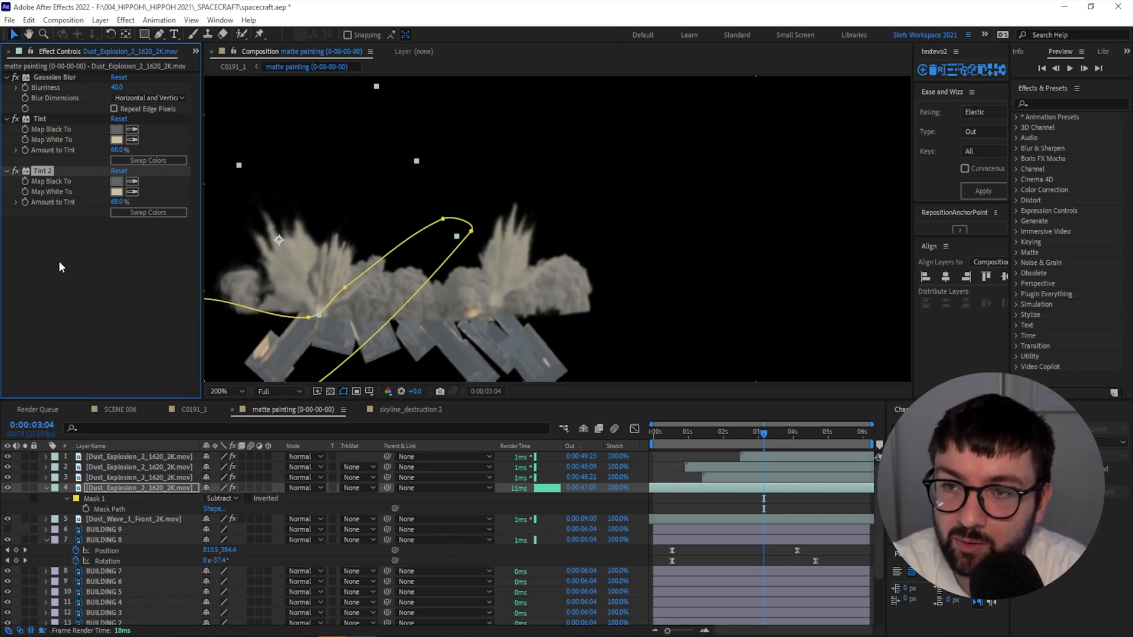
{"action": "left_click", "coordinate": [59, 268]}
{"action": "left_click", "coordinate": [16, 171]}
{"action": "left_click", "coordinate": [16, 119]}
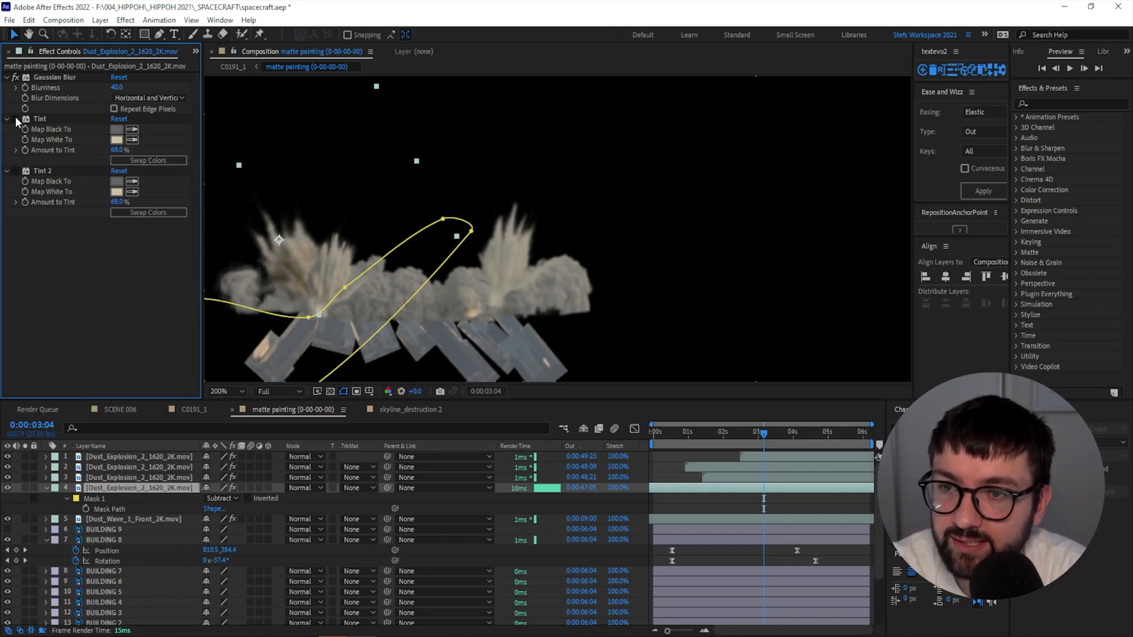
{"action": "mouse_move", "coordinate": [730, 435]}
{"action": "left_mouse_down"}
{"action": "mouse_move", "coordinate": [670, 431]}
{"action": "mouse_move", "coordinate": [715, 432]}
{"action": "left_mouse_up"}
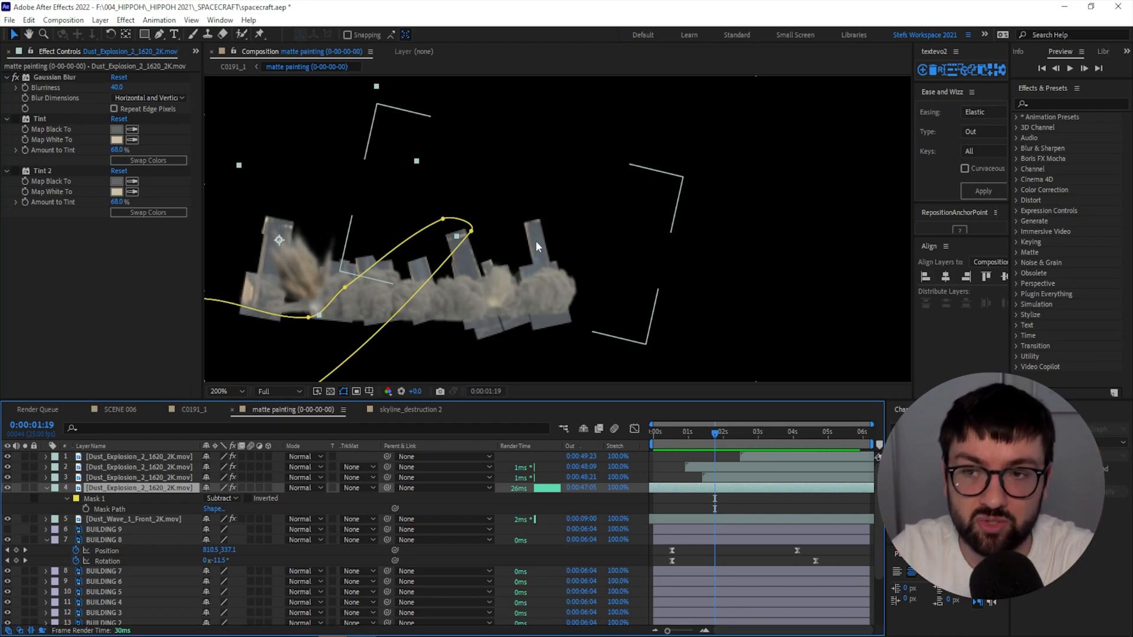
Examine the dust and collapsing buildings against the background plate in C0191_1, between about 1:19 and 4:21.
{"action": "left_click", "coordinate": [109, 476]}
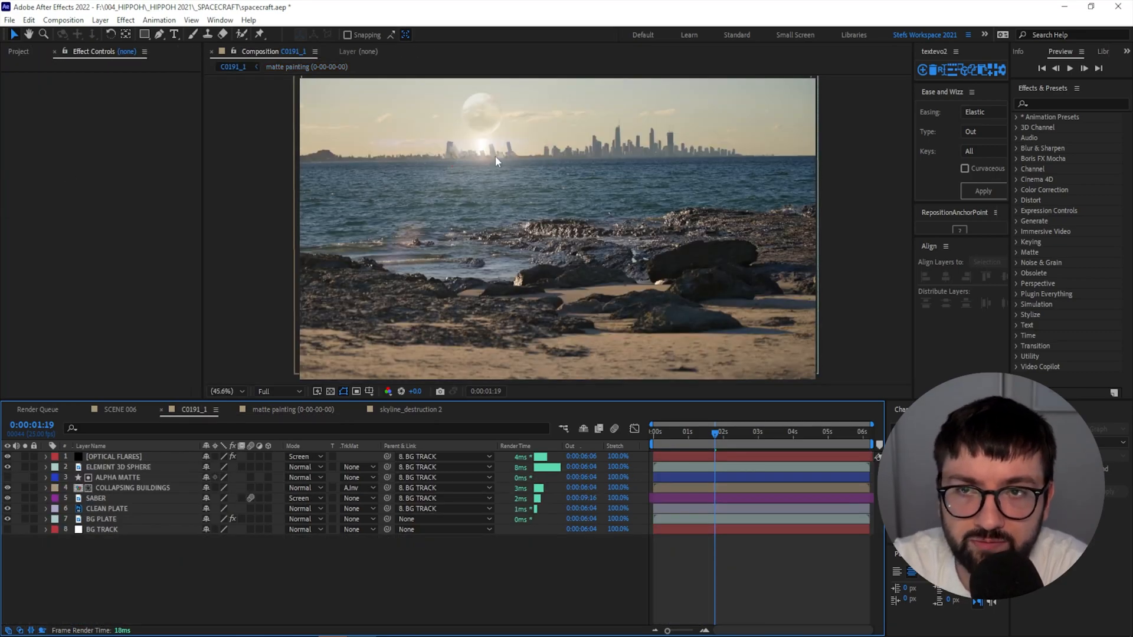
{"action": "scroll", "coordinate": [494, 156], "scroll_direction": "up", "scroll_amount": 2}
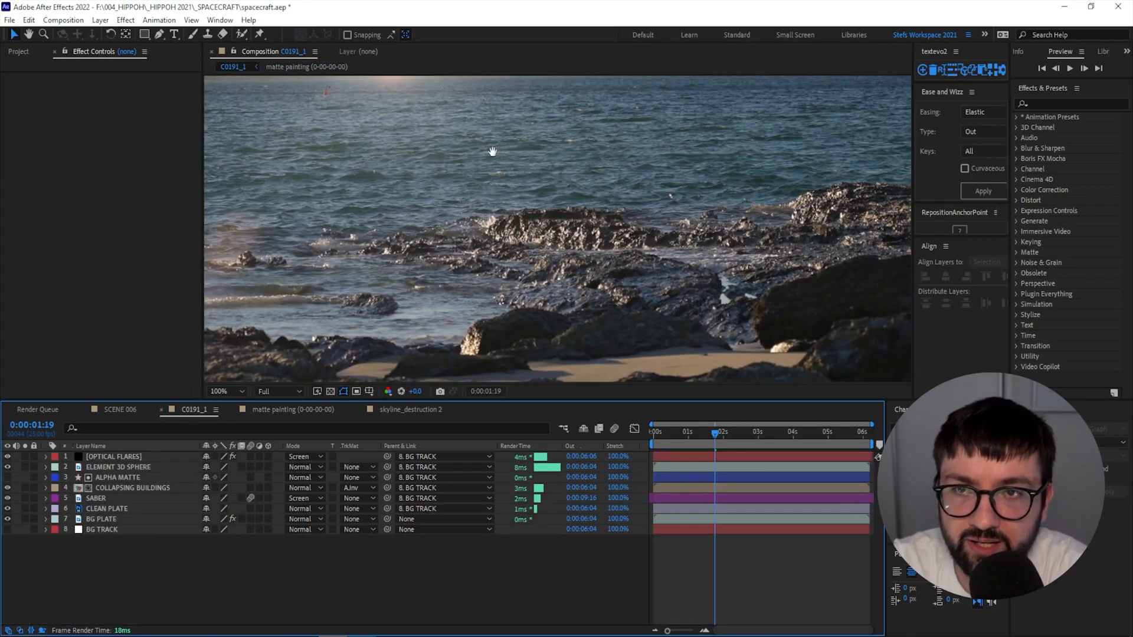
{"action": "left_click_drag", "start_coordinate": [492, 151], "coordinate": [512, 287]}
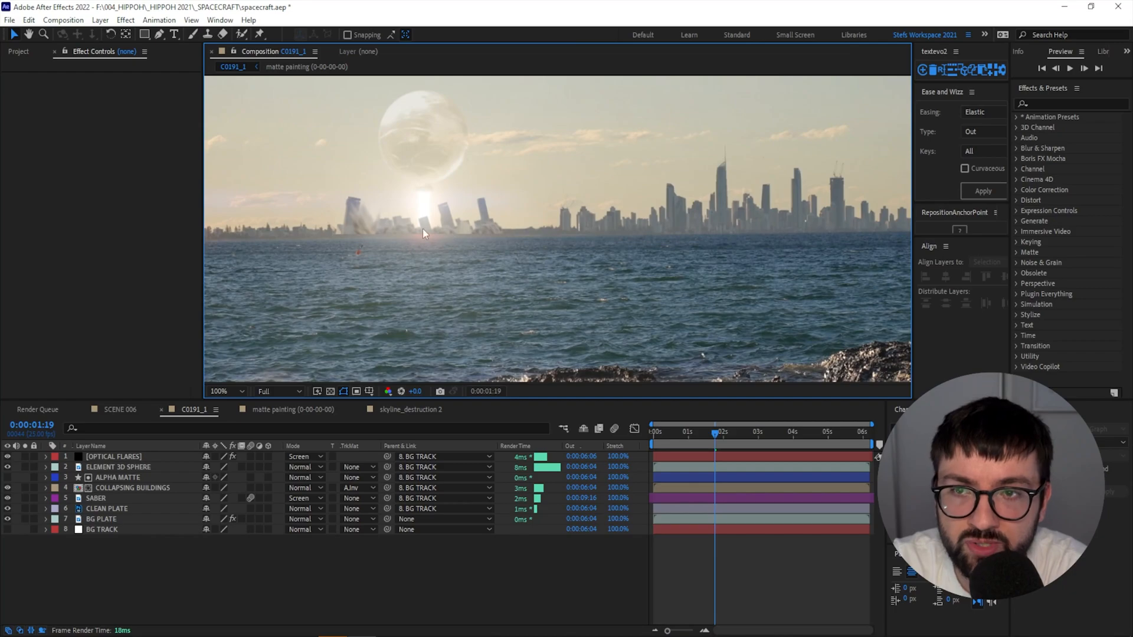
{"action": "left_click_drag", "start_coordinate": [736, 432], "coordinate": [822, 435]}
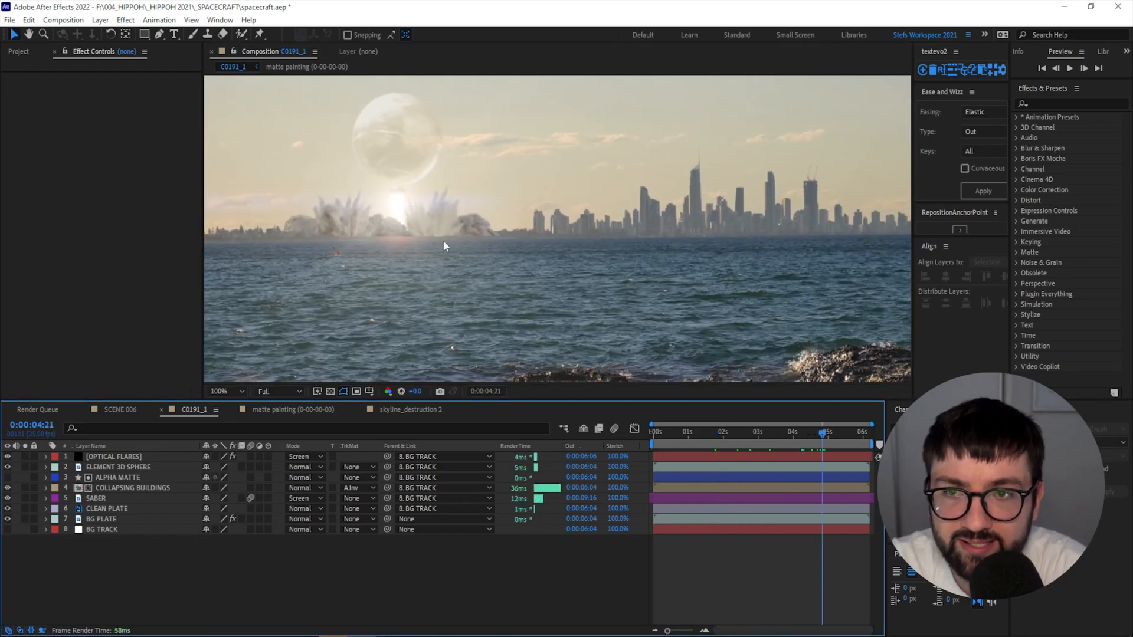
{"action": "scroll", "coordinate": [444, 240], "scroll_direction": "down", "scroll_amount": 2}
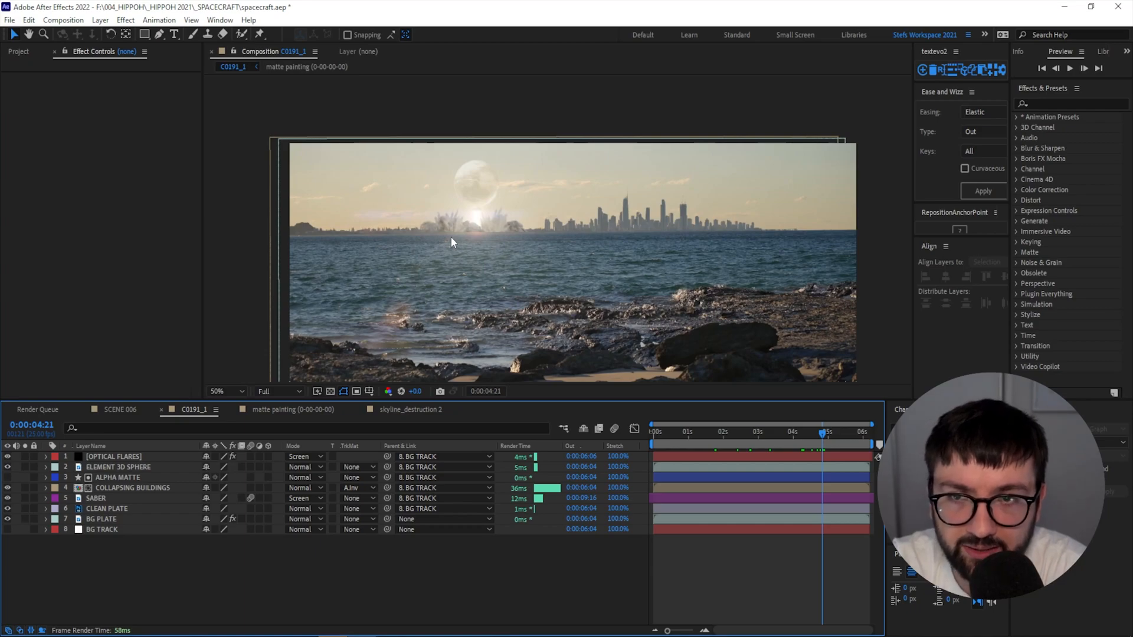
{"action": "scroll", "coordinate": [451, 237], "scroll_direction": "up", "scroll_amount": 1}
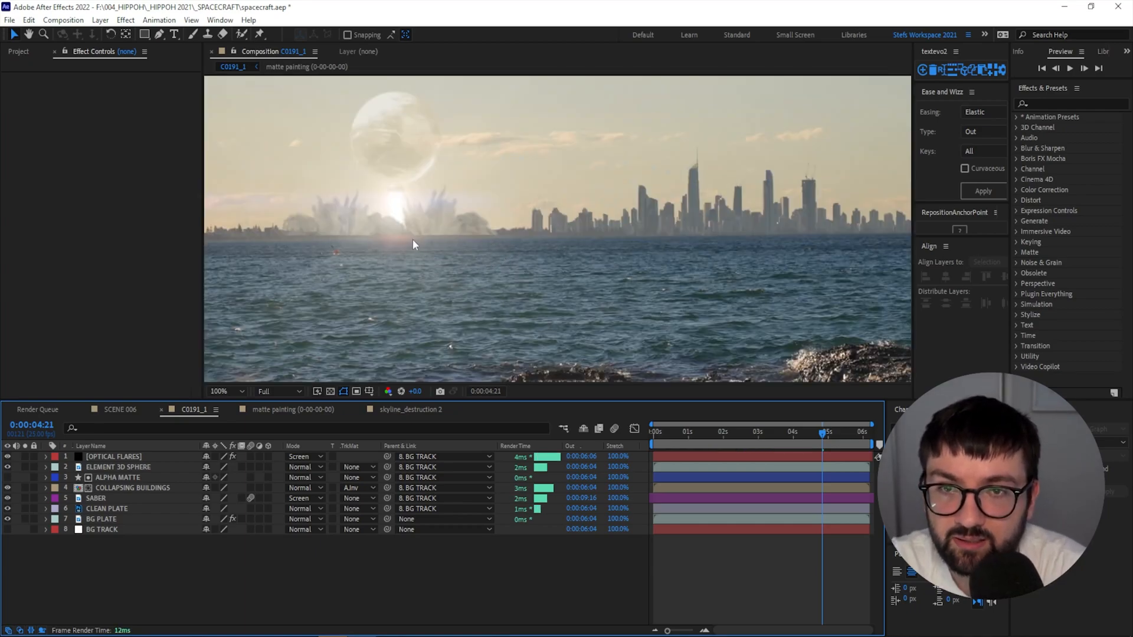
In the matte painting composition, isolate the Dust_Wave_1_Front layer and play its movement from the start to about 4:01.
{"action": "left_click", "coordinate": [233, 391]}
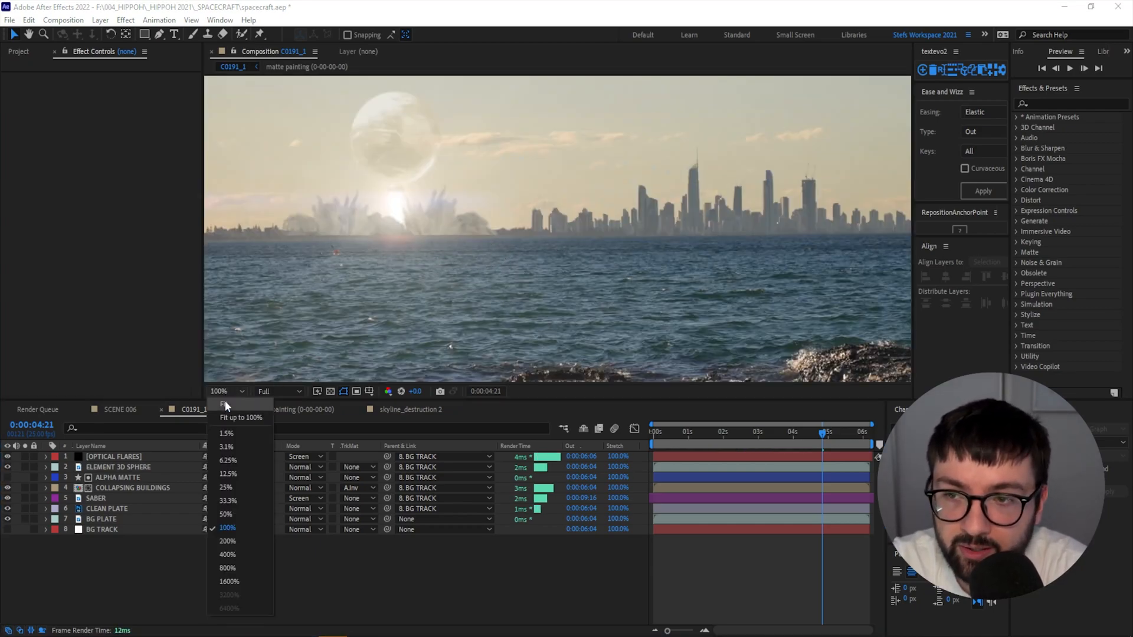
{"action": "left_click", "coordinate": [230, 413]}
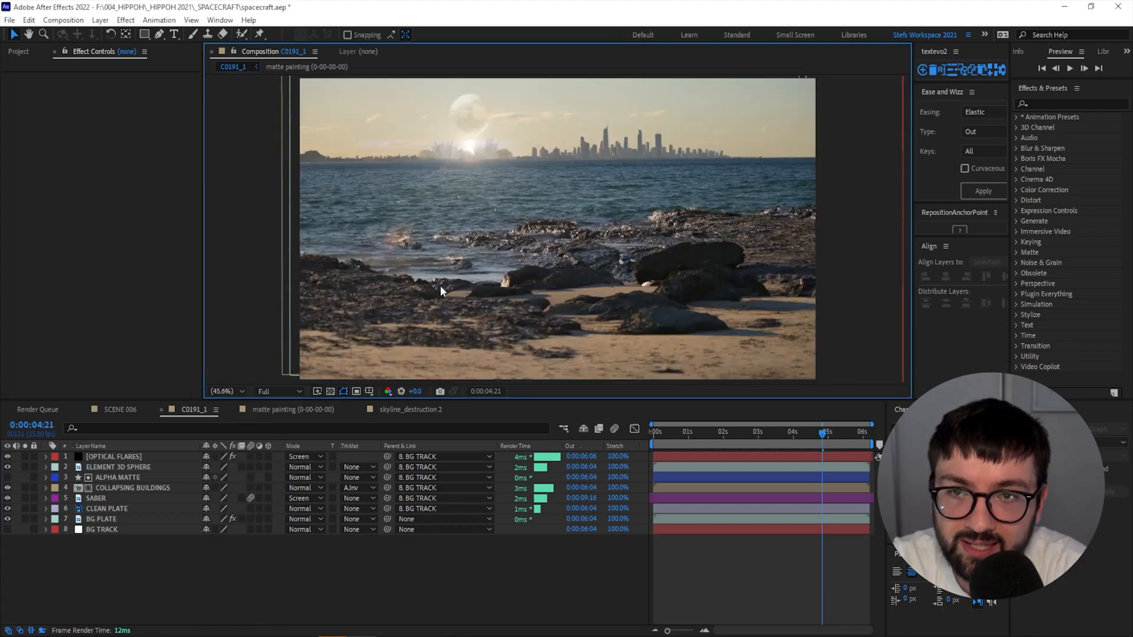
{"action": "double_click", "coordinate": [487, 134]}
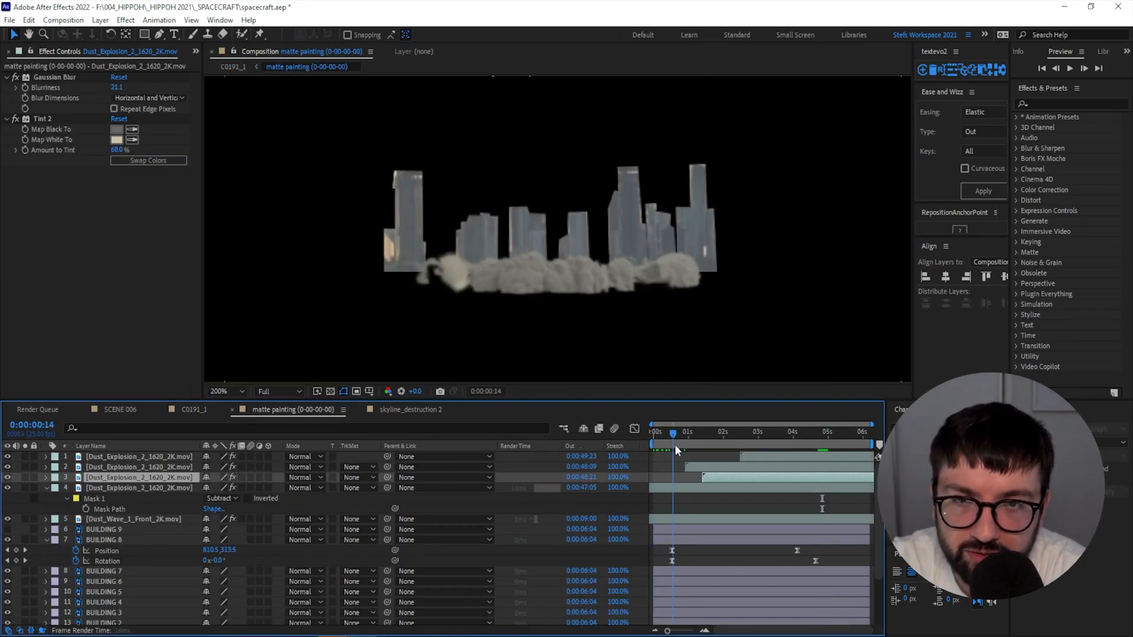
{"action": "left_click_drag", "start_coordinate": [670, 447], "coordinate": [705, 444]}
{"action": "left_click", "coordinate": [115, 521]}
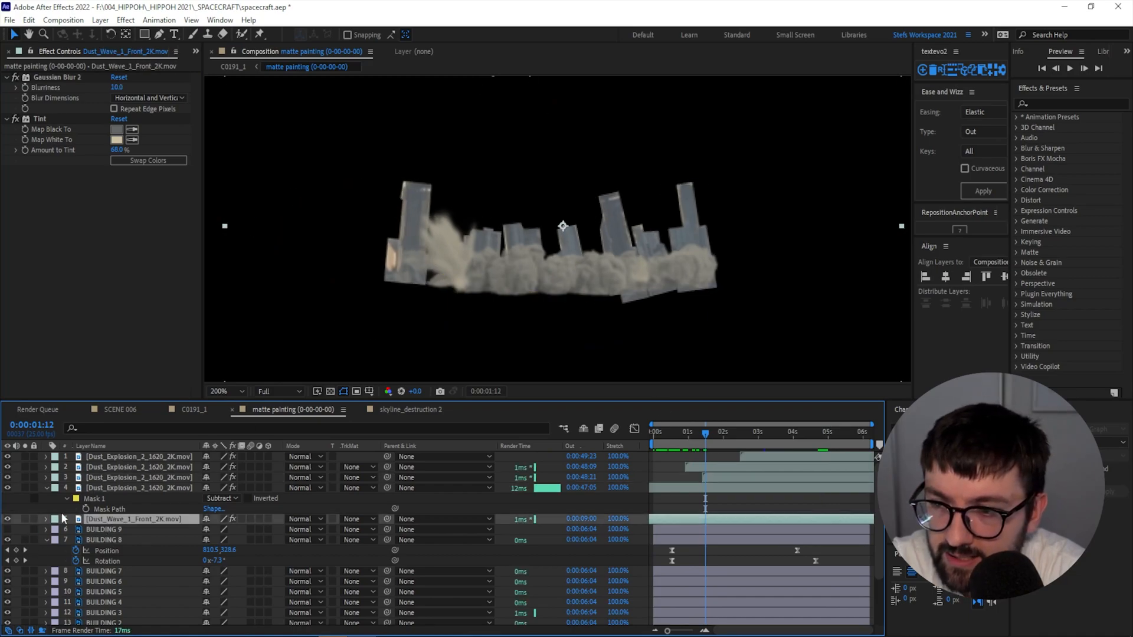
{"action": "left_click", "coordinate": [25, 519]}
{"action": "key", "text": "space"}
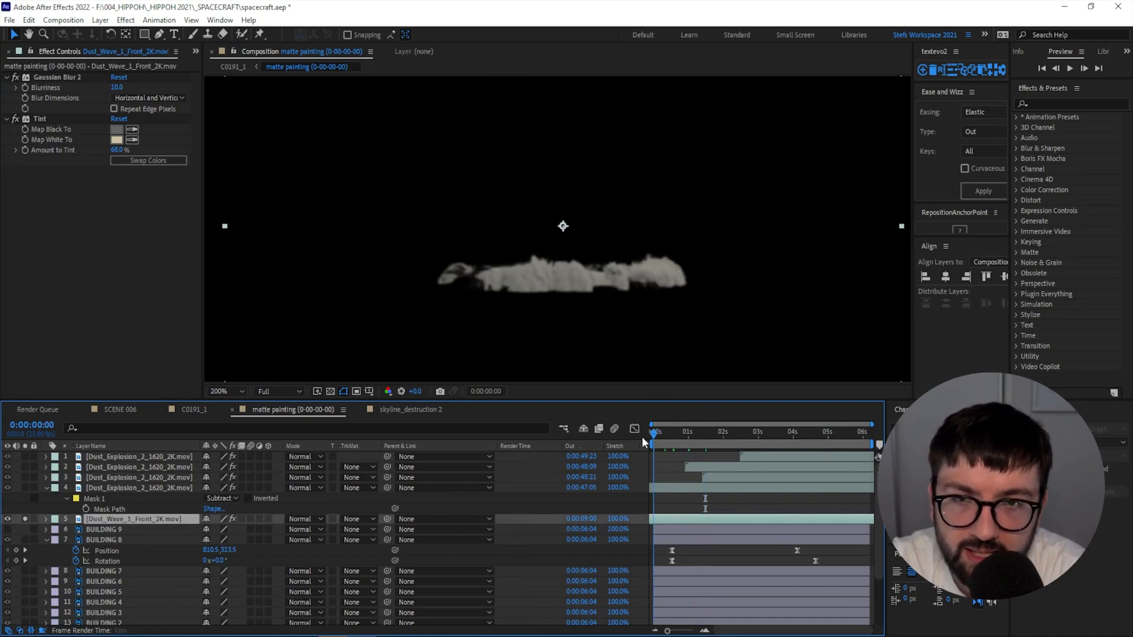
{"action": "left_click_drag", "start_coordinate": [795, 435], "coordinate": [731, 441]}
Add the four Dust_Explosion layers to the isolated view one by one, and preview the full dust together with the collapsing buildings.
{"action": "left_click", "coordinate": [24, 488]}
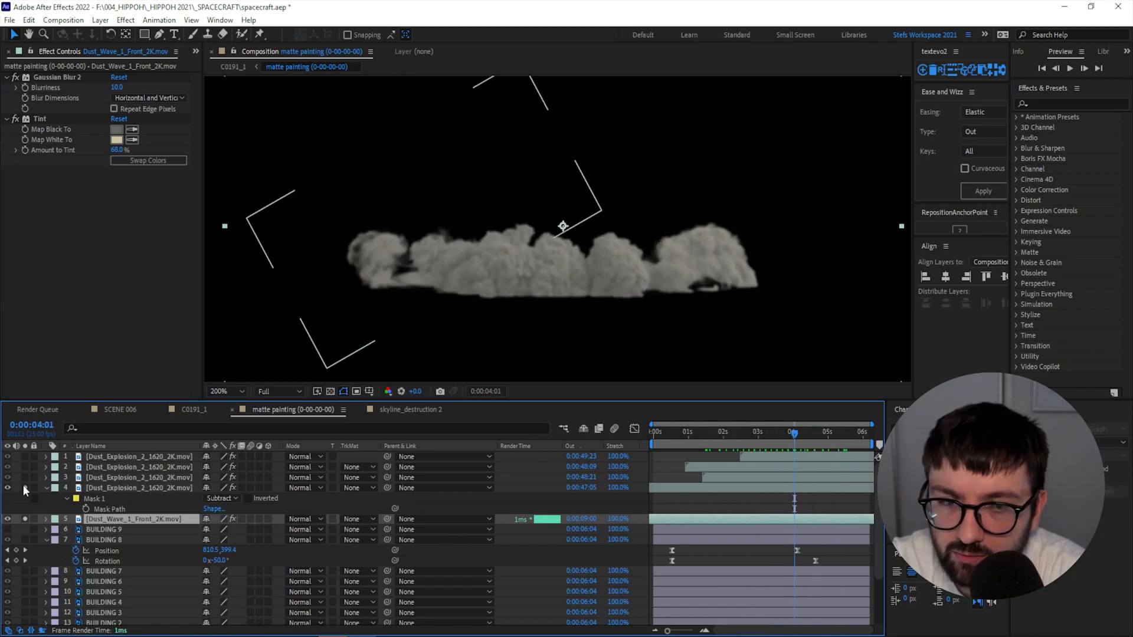
{"action": "left_click", "coordinate": [25, 477]}
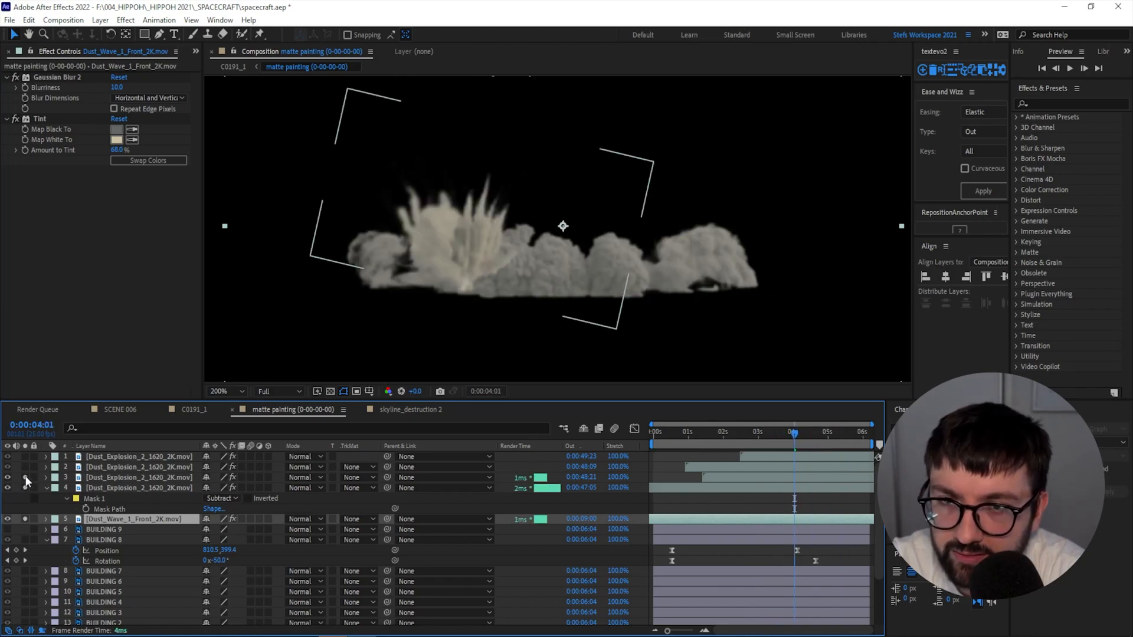
{"action": "left_click", "coordinate": [25, 467]}
{"action": "left_click", "coordinate": [25, 457]}
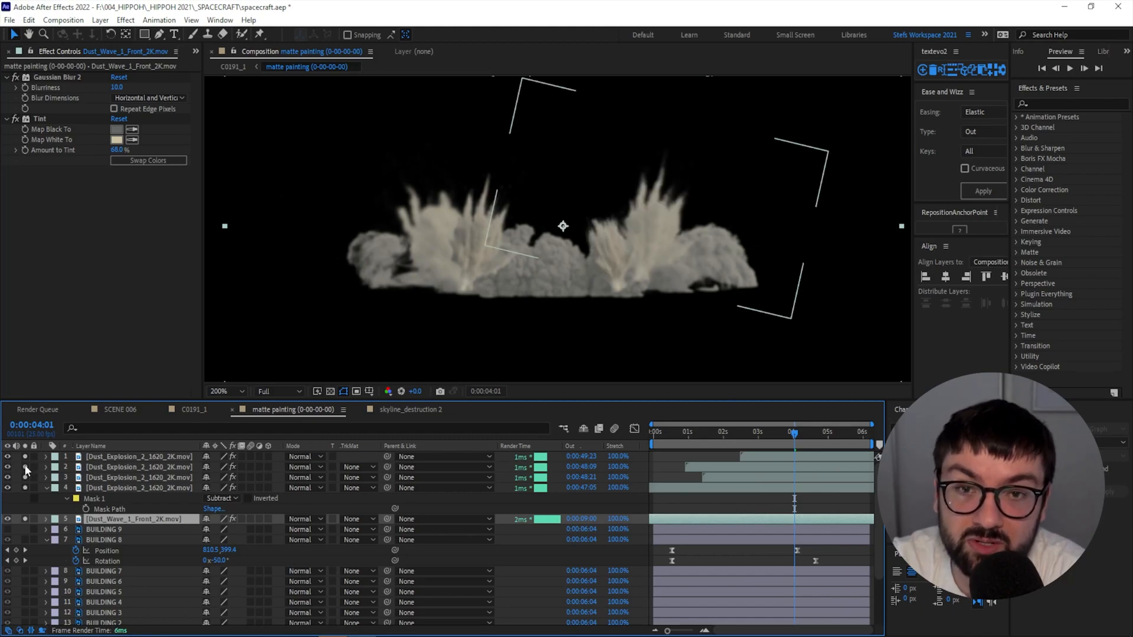
{"action": "key", "text": "space"}
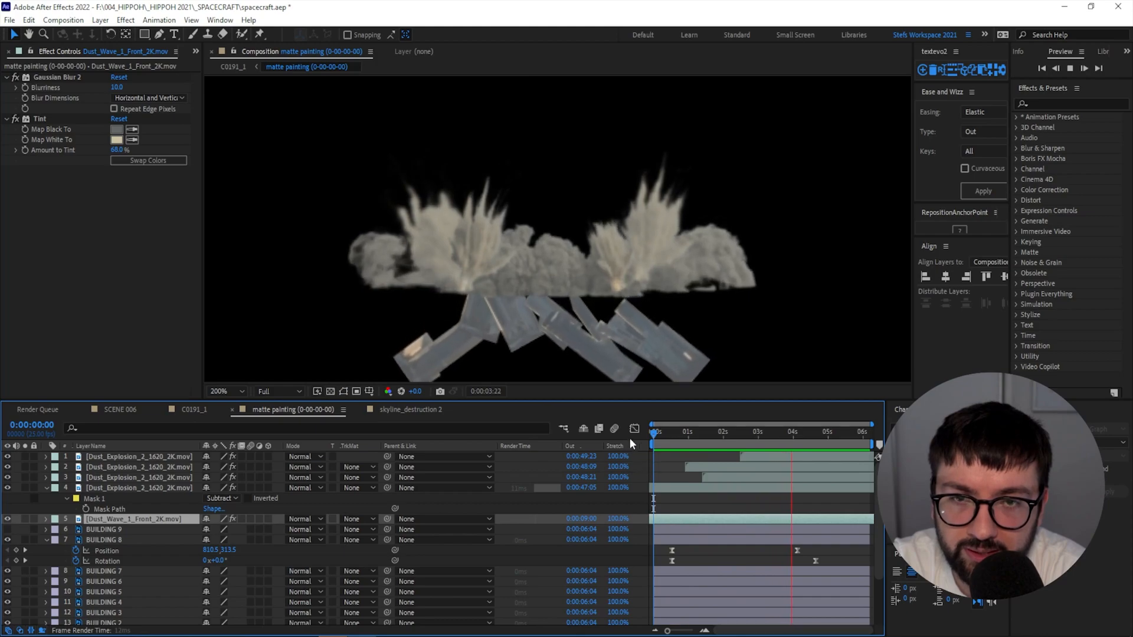
{"action": "key", "text": "space"}
At 1:00, move the fourth Dust_Explosion layer left over the leftmost tower, nudge the Dust_Wave_1_Front layer left, and reveal its scale.
{"action": "left_click_drag", "start_coordinate": [661, 430], "coordinate": [688, 432]}
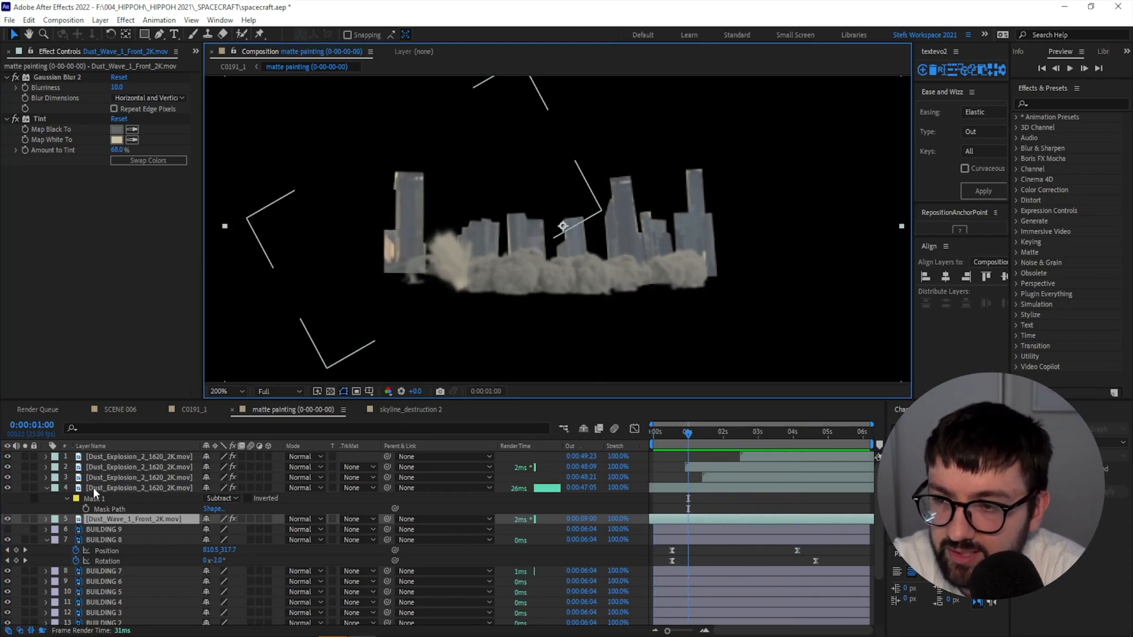
{"action": "left_click", "coordinate": [515, 281]}
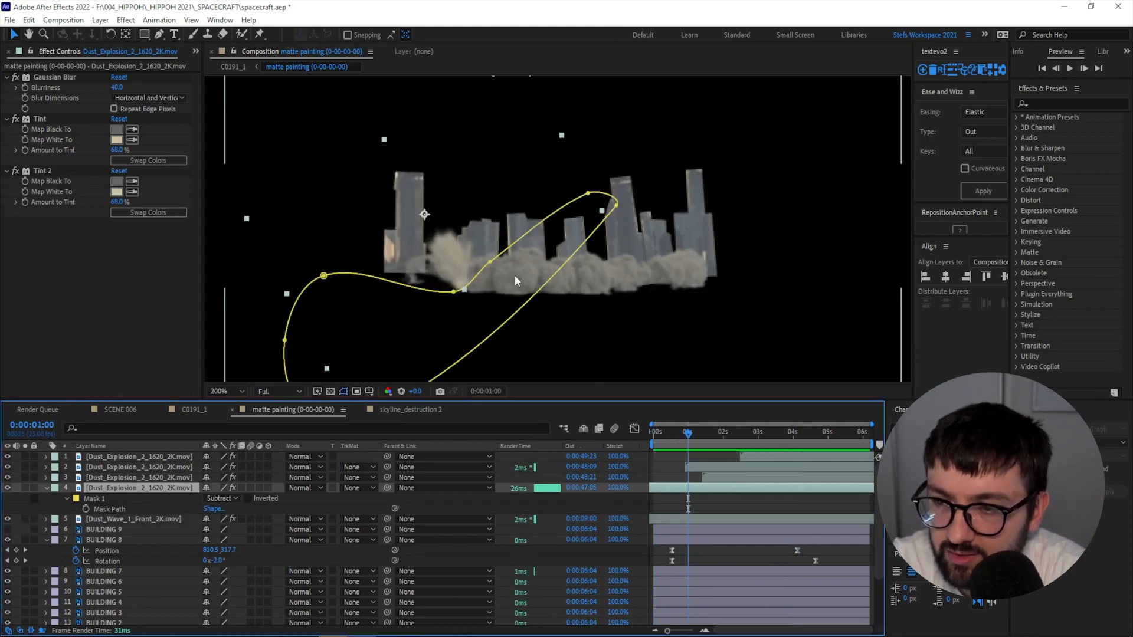
{"action": "left_click_drag", "start_coordinate": [468, 272], "coordinate": [441, 267]}
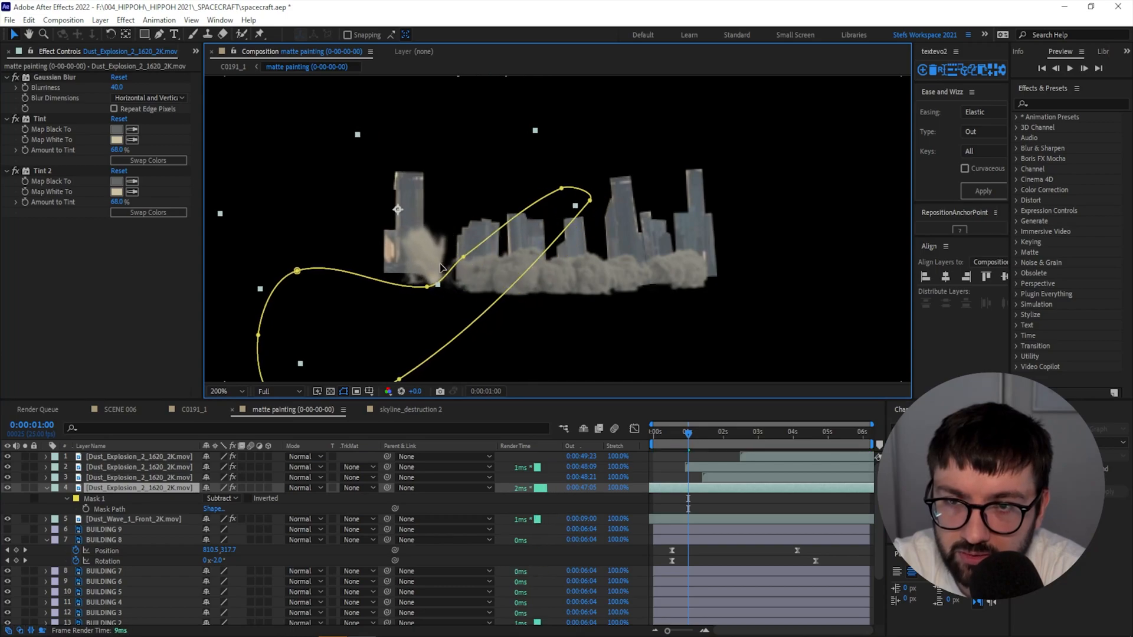
{"action": "left_click", "coordinate": [546, 275]}
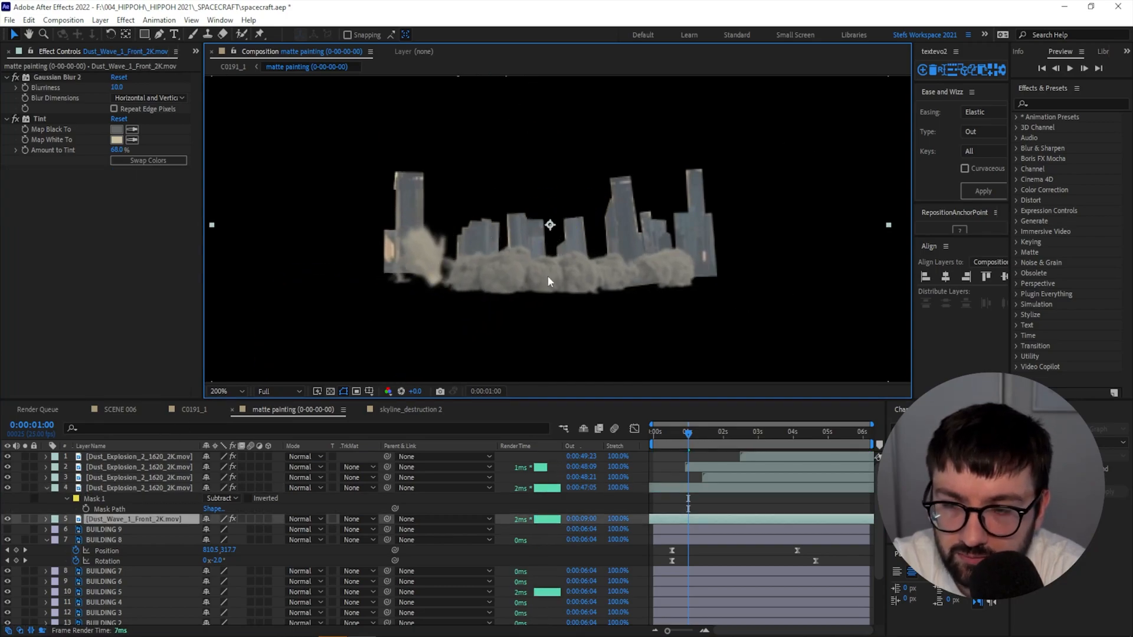
{"action": "key", "text": "s"}
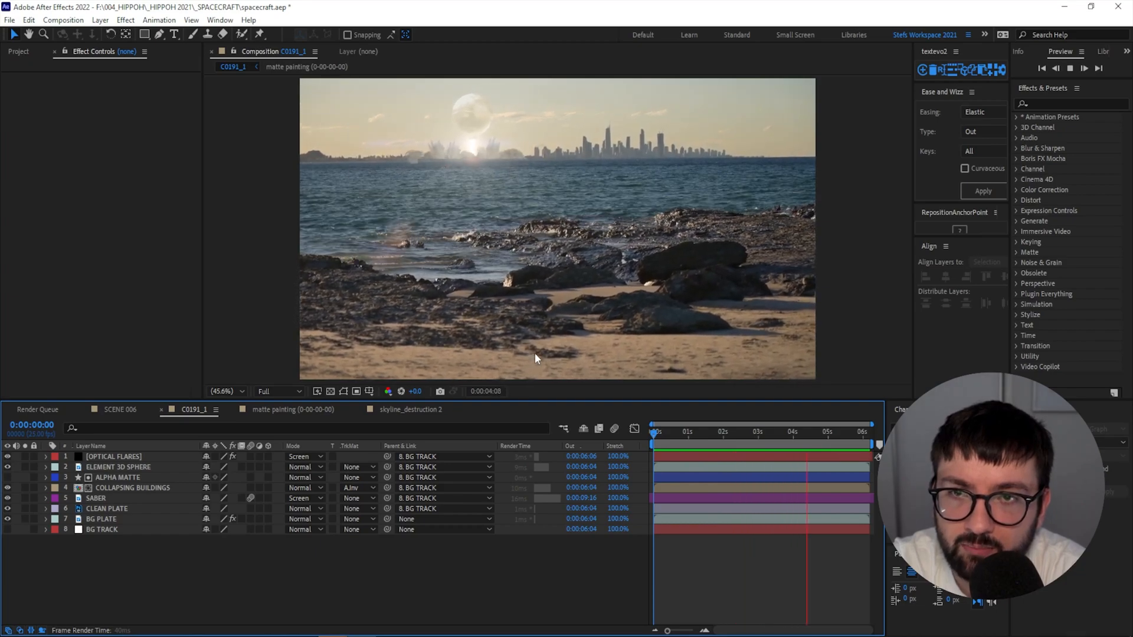
Widen the ALPHA MATTE rectangle in C0191_1 at 5:16 so it covers the dust spilling below the horizon.
{"action": "key", "text": "space"}
{"action": "scroll", "coordinate": [495, 180], "scroll_direction": "up", "scroll_amount": 2}
{"action": "left_click_drag", "start_coordinate": [495, 180], "coordinate": [561, 270]}
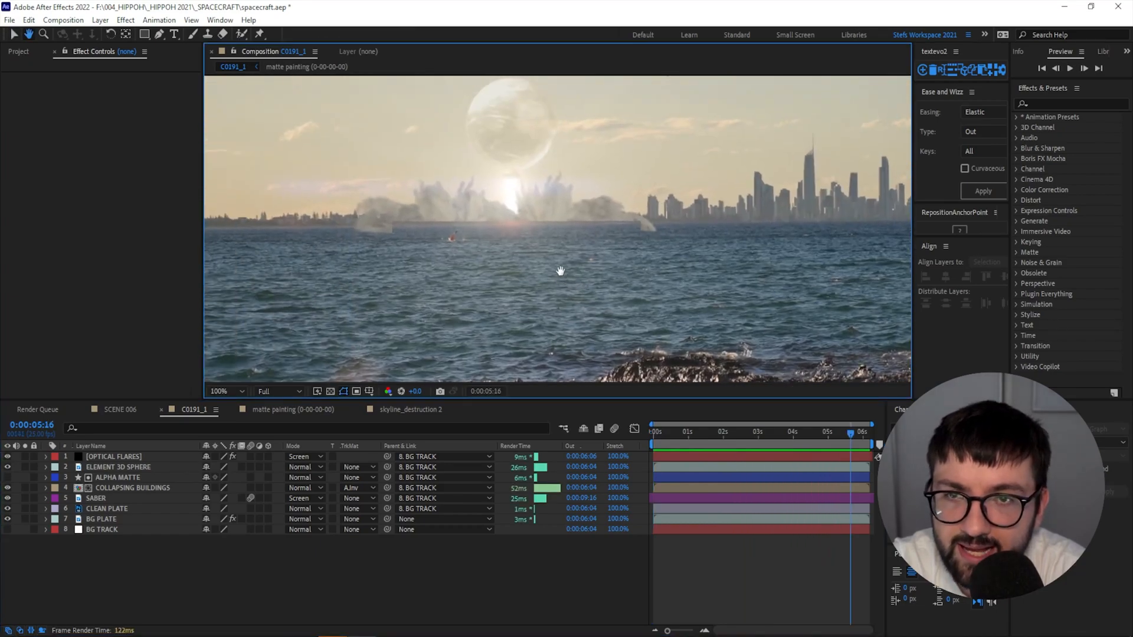
{"action": "key", "text": "v"}
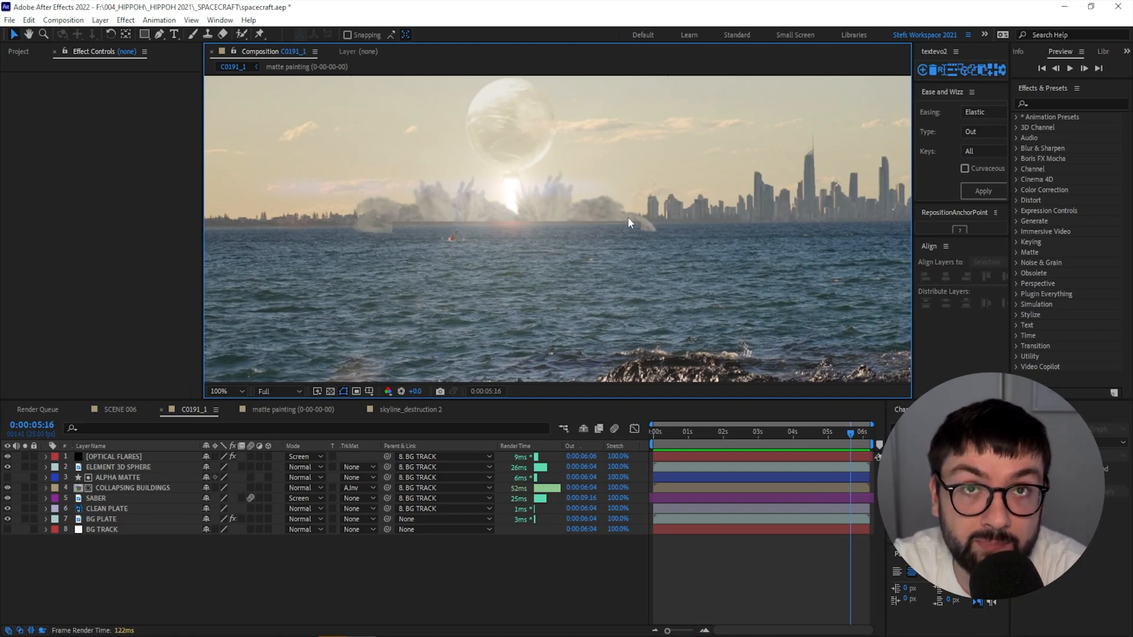
{"action": "left_click", "coordinate": [107, 478]}
{"action": "left_click_drag", "start_coordinate": [391, 278], "coordinate": [306, 282]}
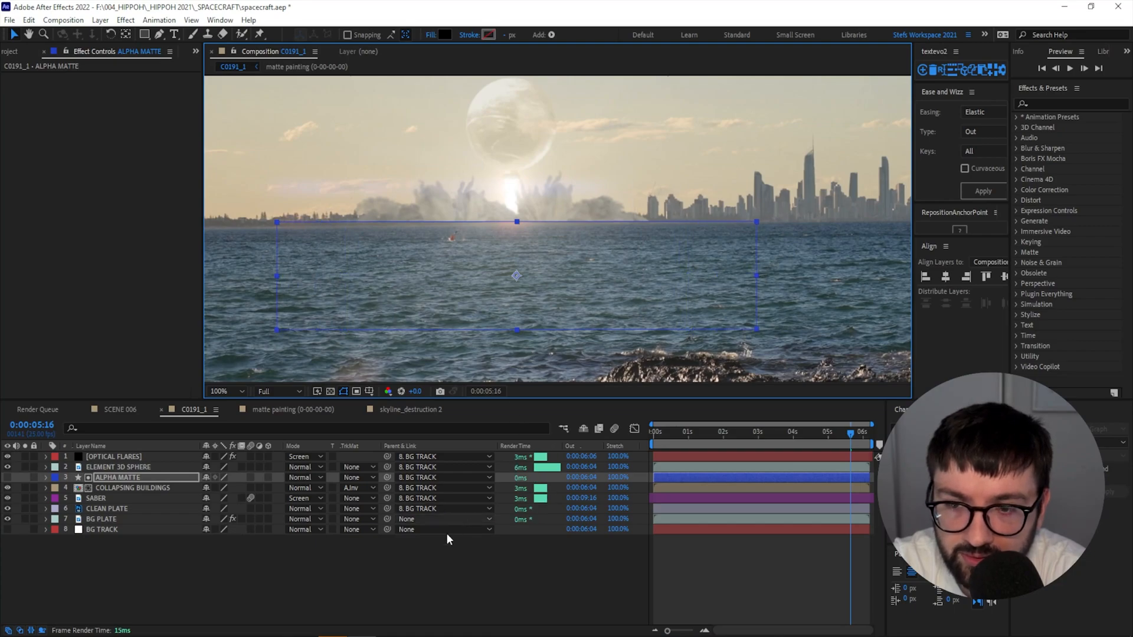
{"action": "left_click", "coordinate": [449, 552]}
Preview the shot in C0191_1 from the start and check the dust along the waterline around 5:12.
{"action": "key", "text": "space"}
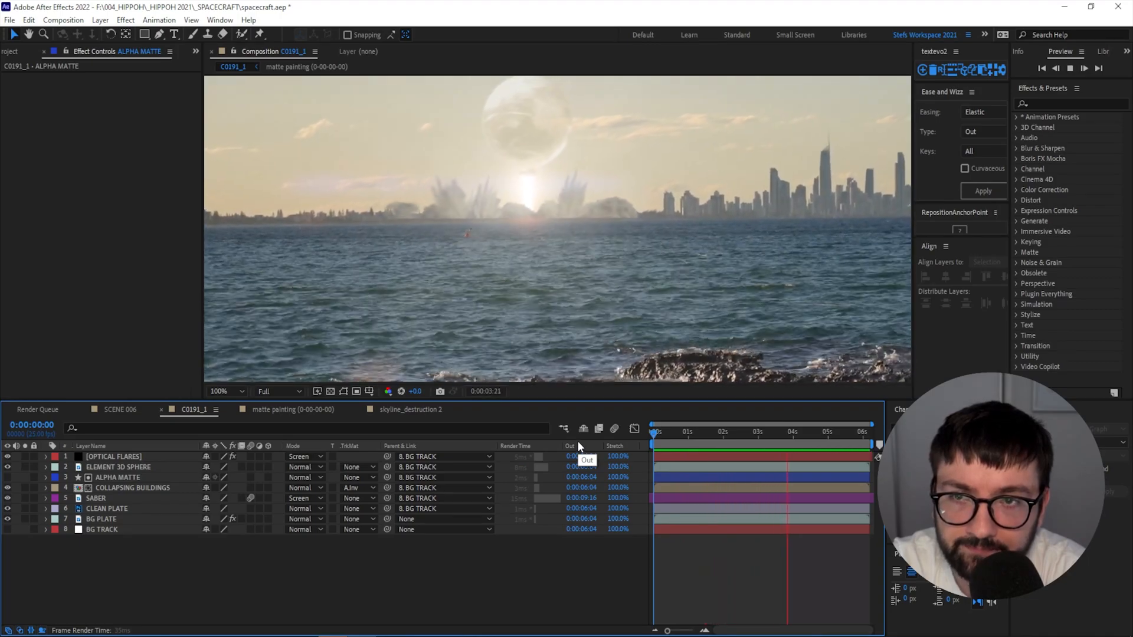
{"action": "key", "text": "space"}
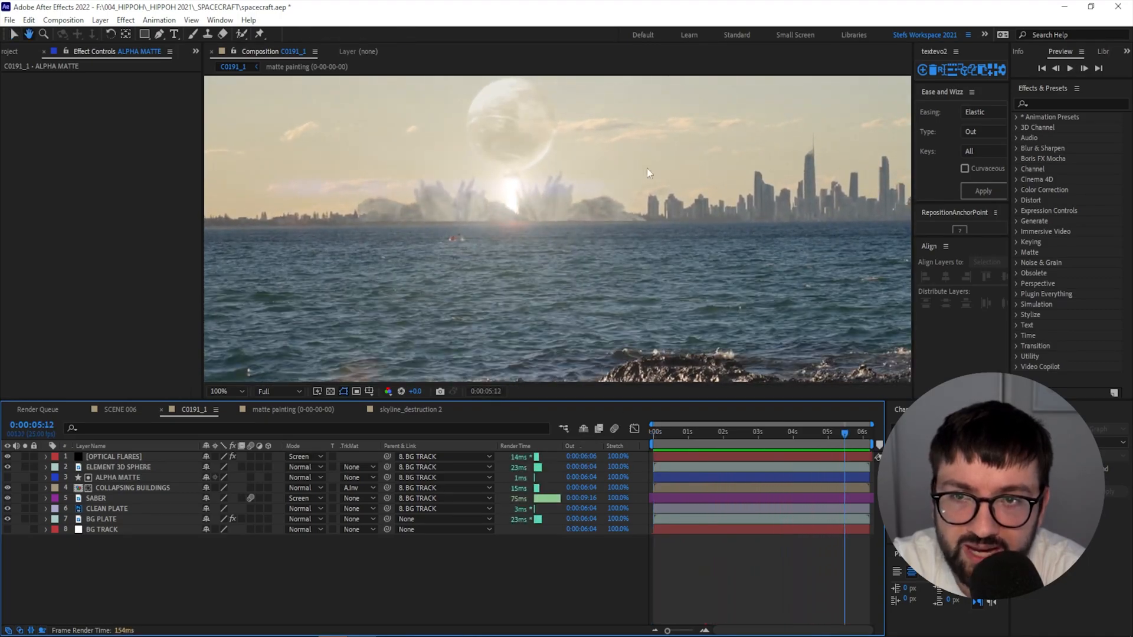
{"action": "scroll", "coordinate": [487, 177], "scroll_direction": "up", "scroll_amount": 2}
{"action": "scroll", "coordinate": [384, 189], "scroll_direction": "down", "scroll_amount": 1}
{"action": "scroll", "coordinate": [553, 222], "scroll_direction": "down", "scroll_amount": 1}
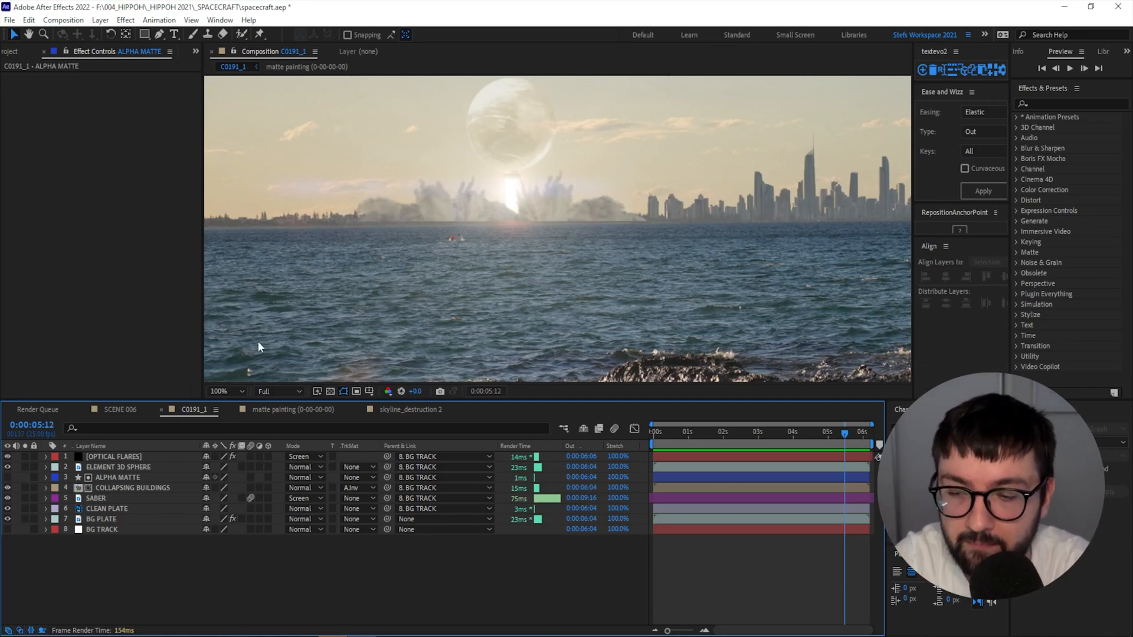
Compare the Dust_Wave_1_Front layers in SCENE 006 around 27:38:18, and copy the first of them into C0191_1.
{"action": "left_click", "coordinate": [121, 410]}
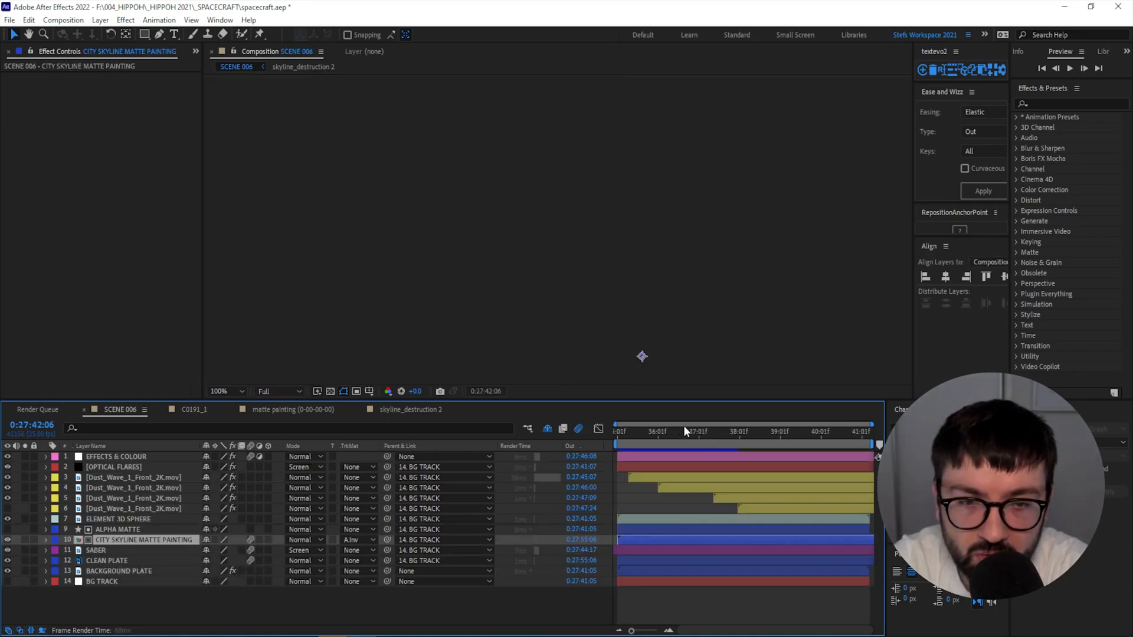
{"action": "left_click_drag", "start_coordinate": [719, 432], "coordinate": [760, 435]}
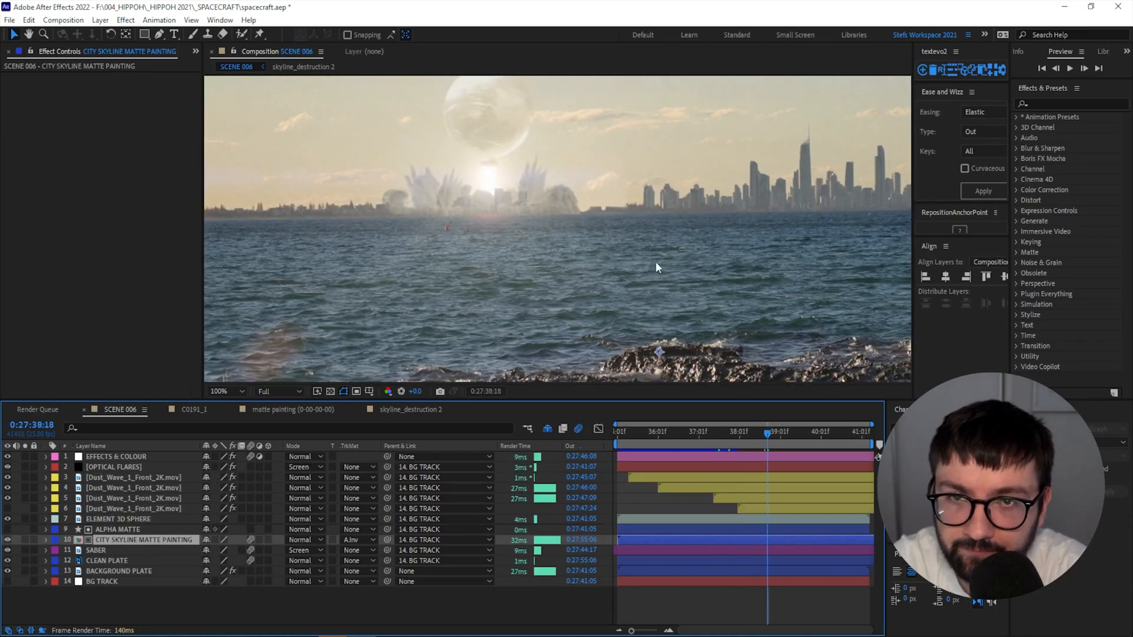
{"action": "scroll", "coordinate": [571, 227], "scroll_direction": "up", "scroll_amount": 2}
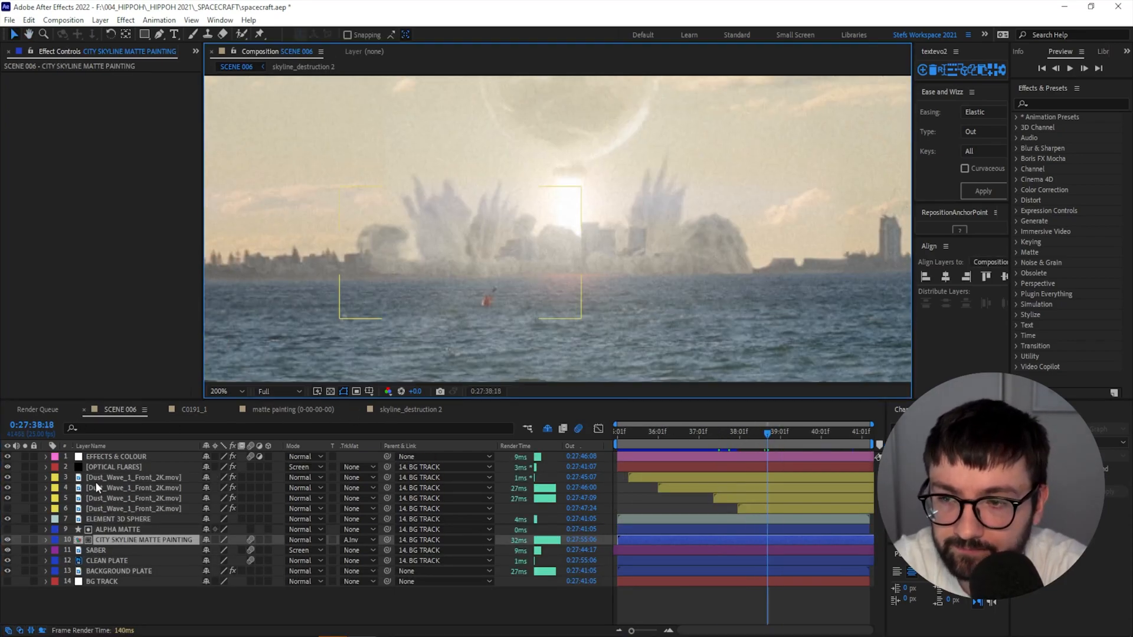
{"action": "left_click", "coordinate": [711, 478]}
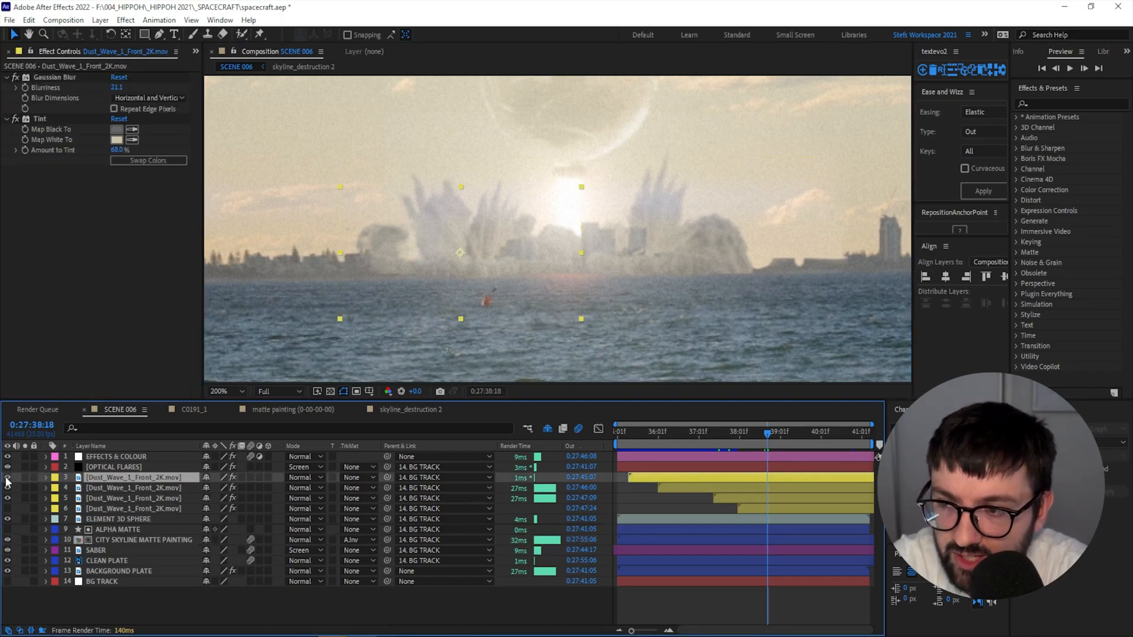
{"action": "left_click_drag", "start_coordinate": [7, 478], "coordinate": [7, 509]}
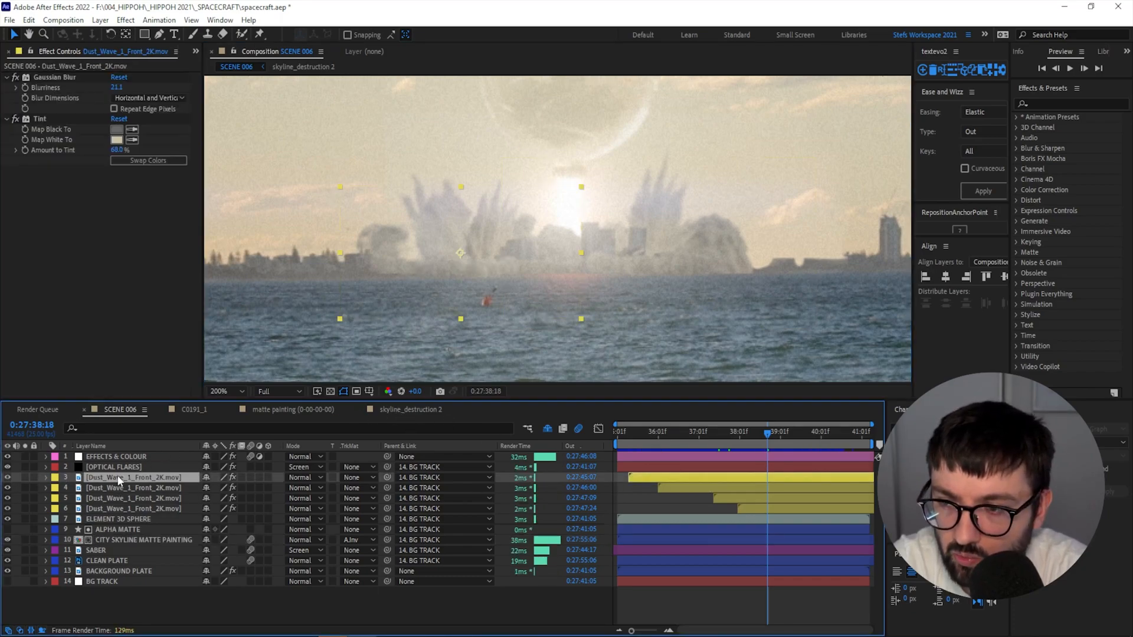
{"action": "left_click", "coordinate": [413, 410]}
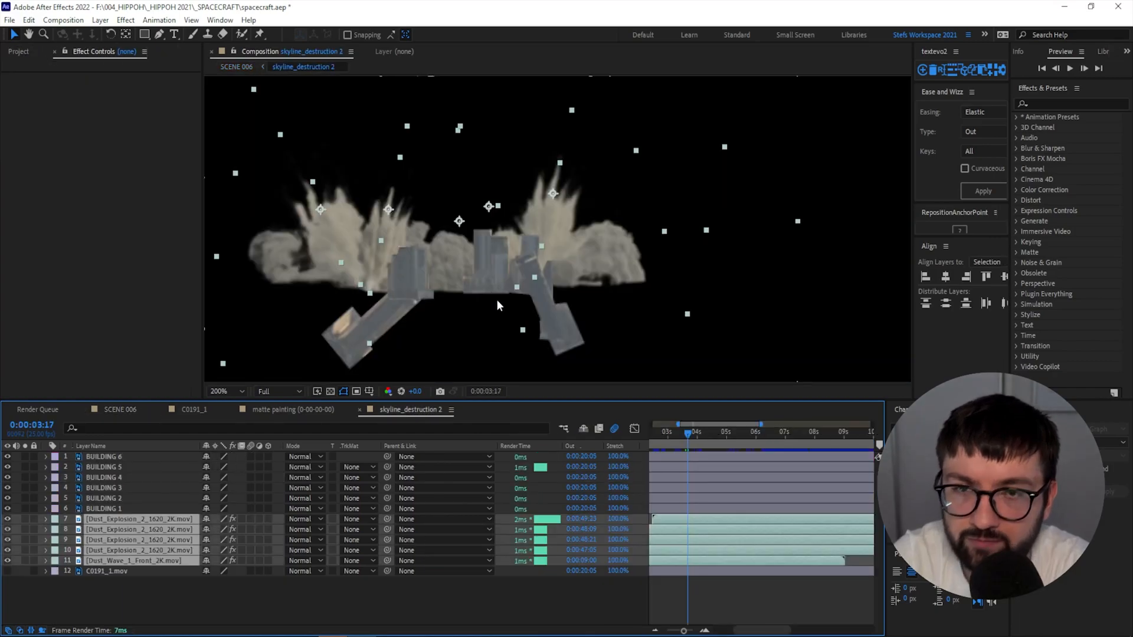
{"action": "left_click", "coordinate": [291, 411]}
{"action": "left_click", "coordinate": [194, 410]}
Position the pasted Dust_Wave_1_Front layer at the base of the light beam on the horizon, and scale it to 12%.
{"action": "mouse_move", "coordinate": [513, 210]}
{"action": "left_mouse_down"}
{"action": "mouse_move", "coordinate": [507, 235]}
{"action": "mouse_move", "coordinate": [513, 222]}
{"action": "left_mouse_up"}
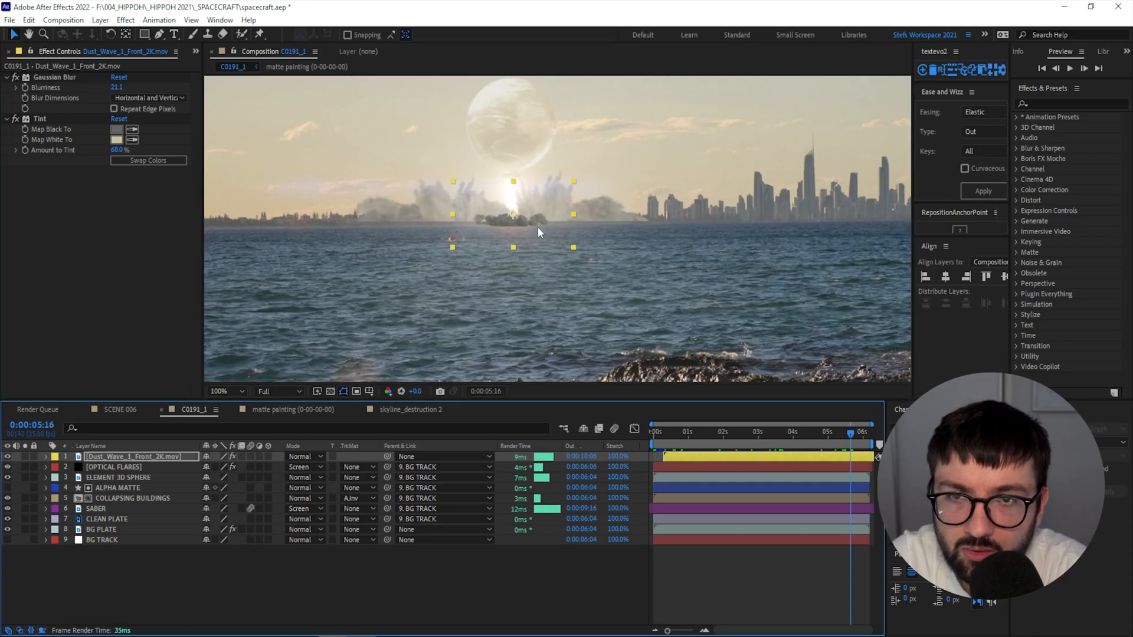
{"action": "mouse_move", "coordinate": [537, 227]}
{"action": "left_mouse_down"}
{"action": "mouse_move", "coordinate": [525, 197]}
{"action": "mouse_move", "coordinate": [525, 216]}
{"action": "left_mouse_up"}
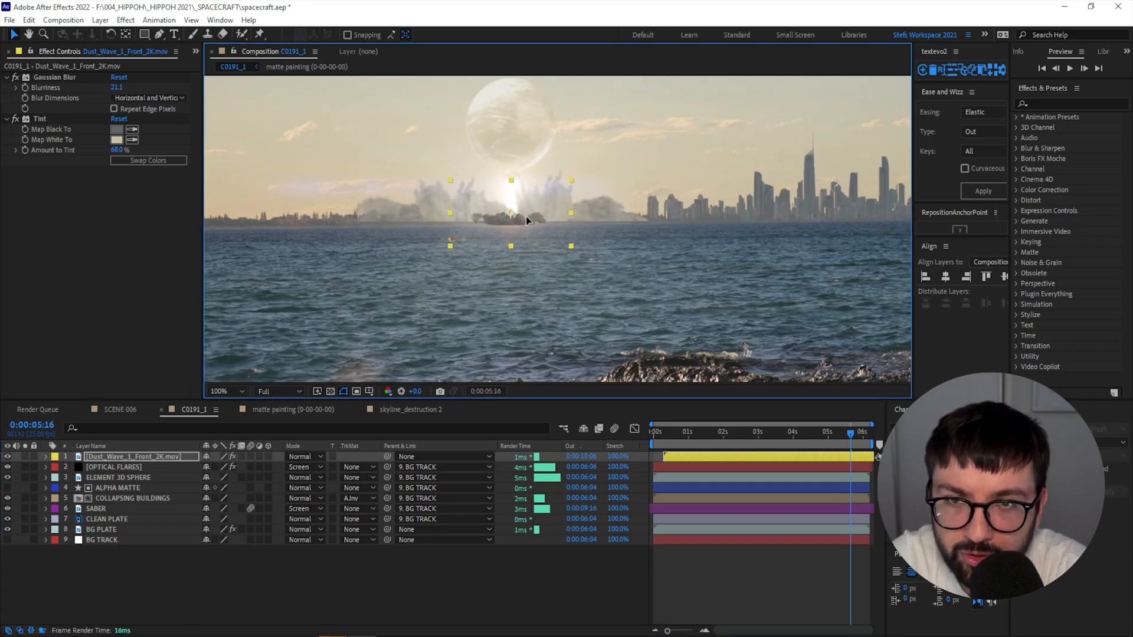
{"action": "key", "text": "s"}
{"action": "left_click_drag", "start_coordinate": [218, 466], "coordinate": [425, 462]}
Parent the Dust_Wave_1_Front layer to 9. BG TRACK and preview the shot from the start to about 2:08.
{"action": "left_click", "coordinate": [424, 458]}
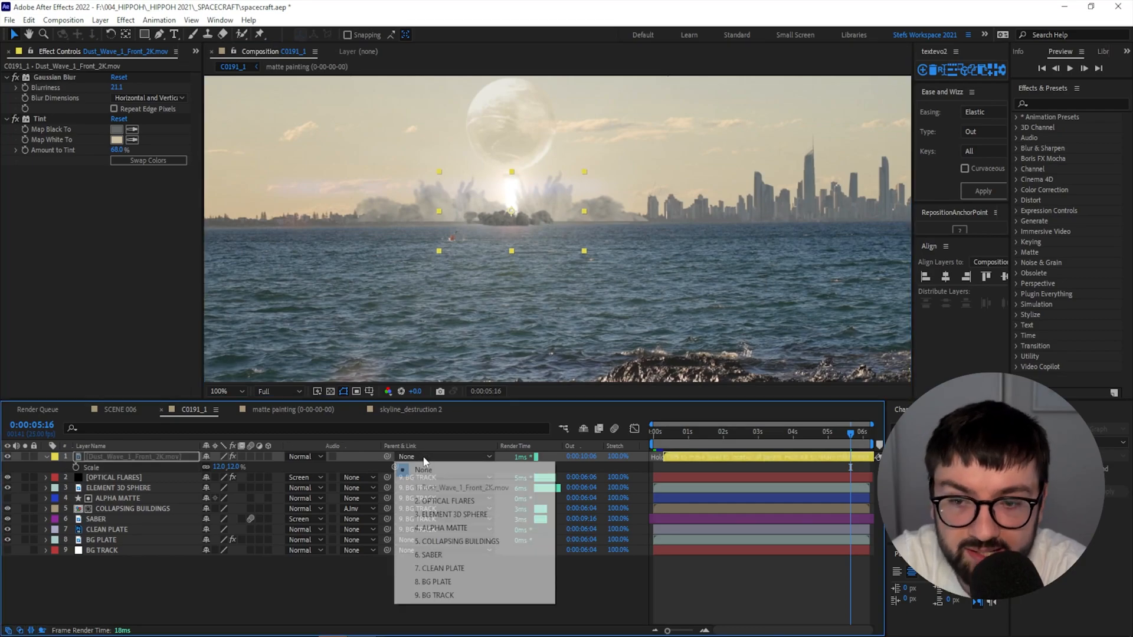
{"action": "left_click", "coordinate": [440, 596]}
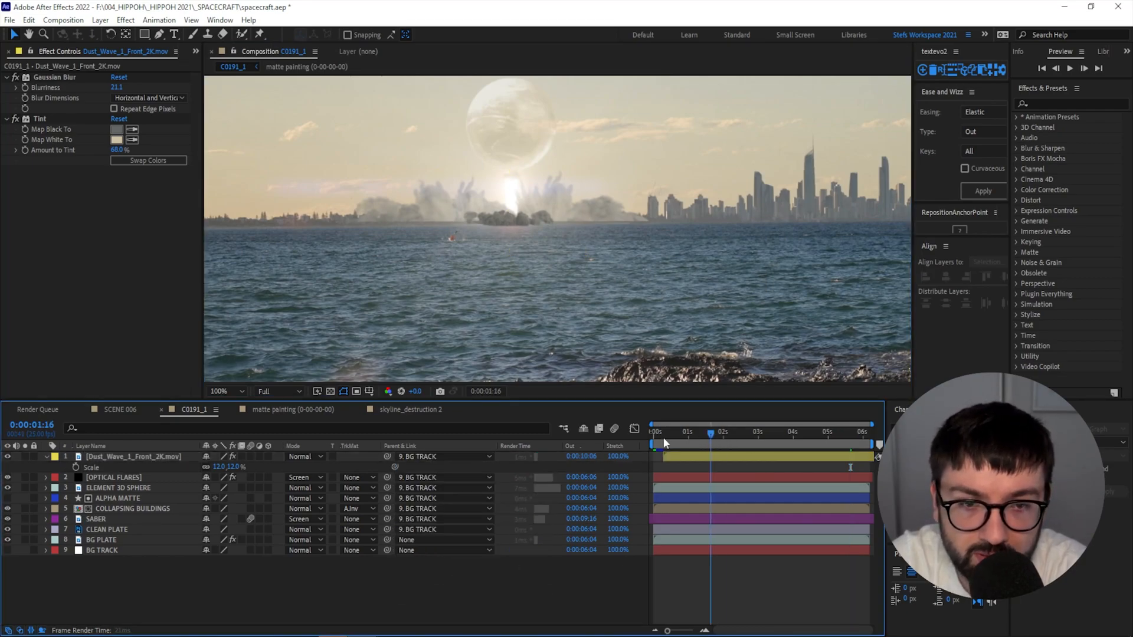
{"action": "key", "text": "Home"}
{"action": "key", "text": "space"}
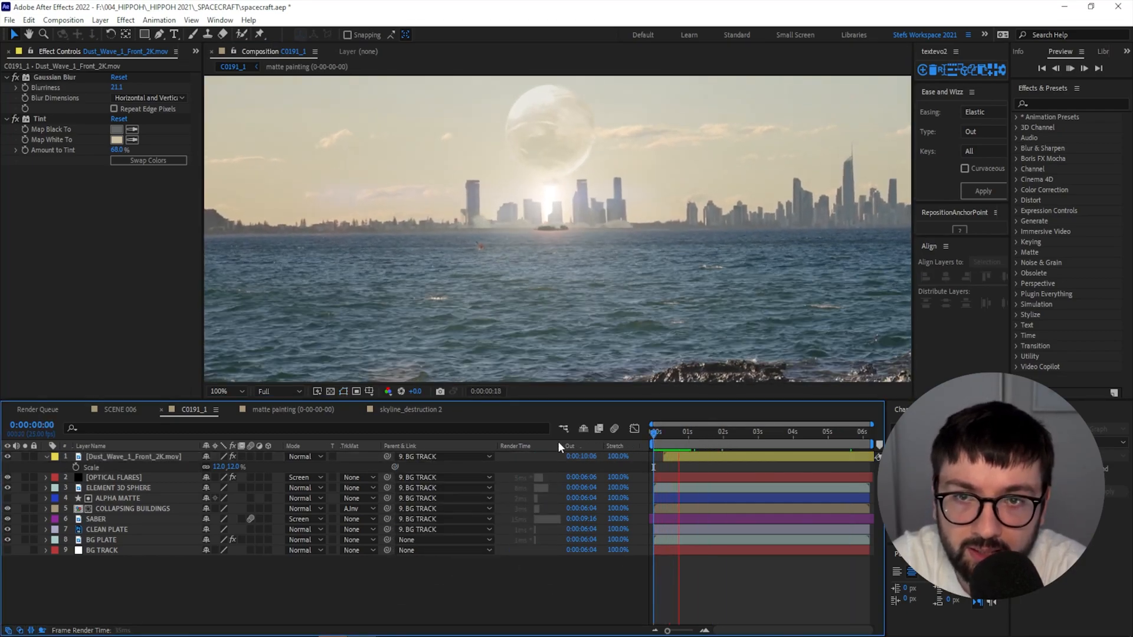
{"action": "key", "text": "space"}
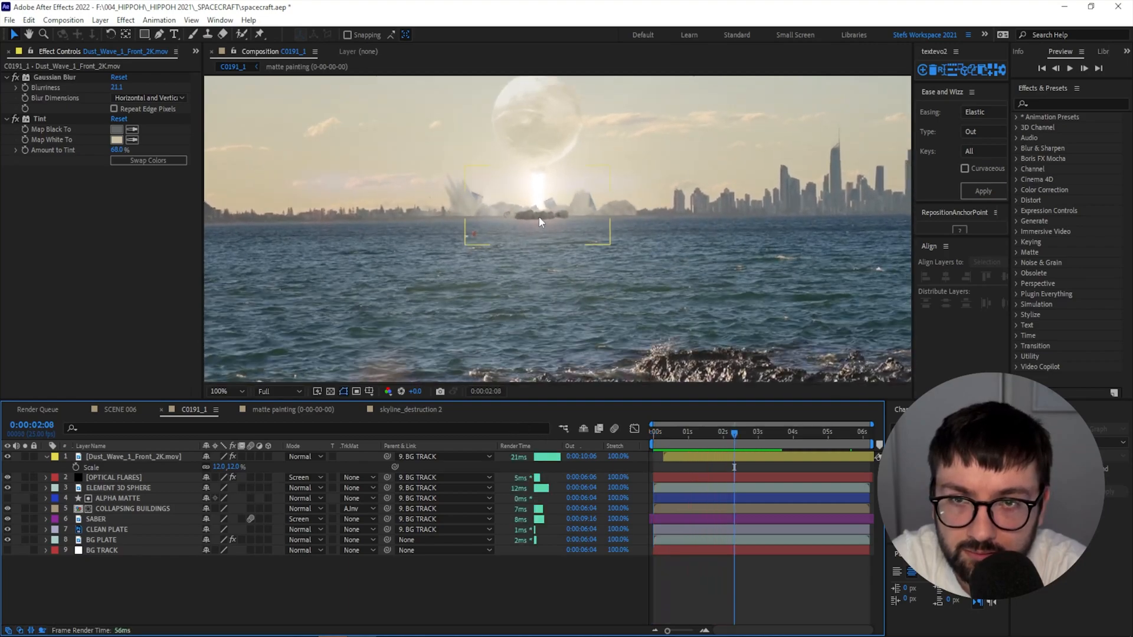
Shift the Dust_Wave_1_Front layer earlier so it starts at 0:00, and preview the shot to about 4:16.
{"action": "left_click", "coordinate": [537, 214]}
{"action": "left_click_drag", "start_coordinate": [679, 465], "coordinate": [669, 465]}
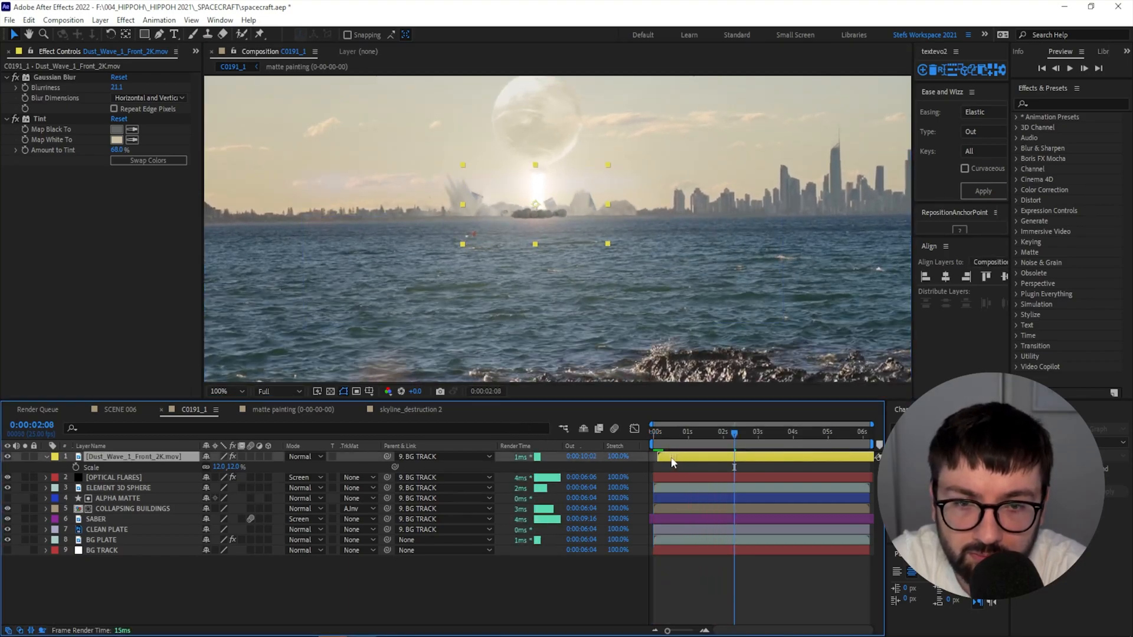
{"action": "key", "text": "Home"}
{"action": "key", "text": "space"}
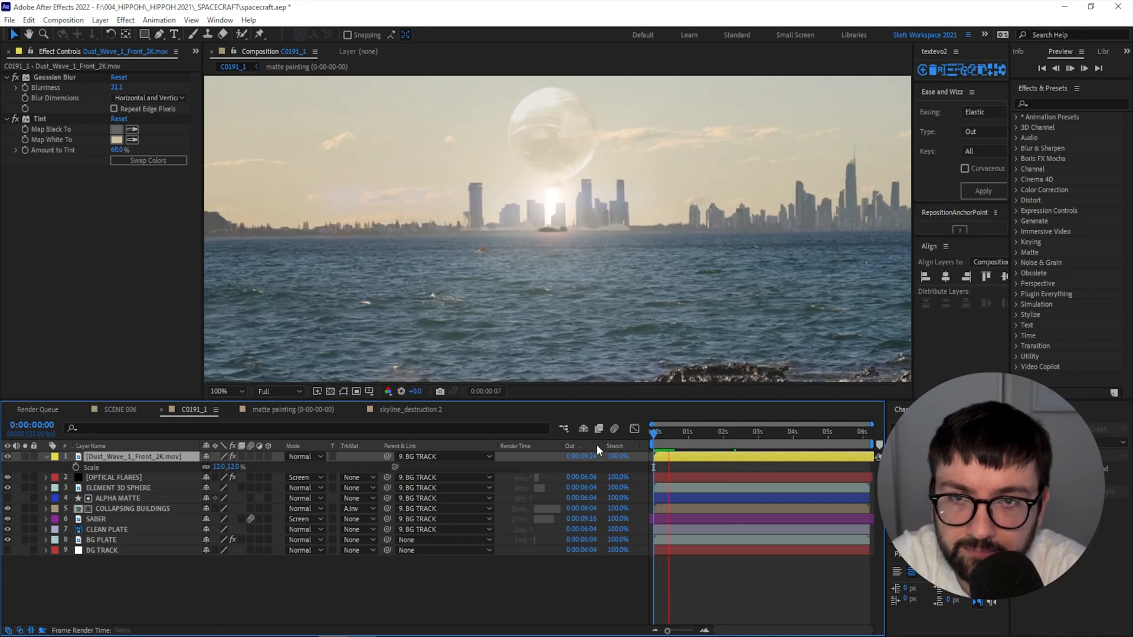
{"action": "key", "text": "space"}
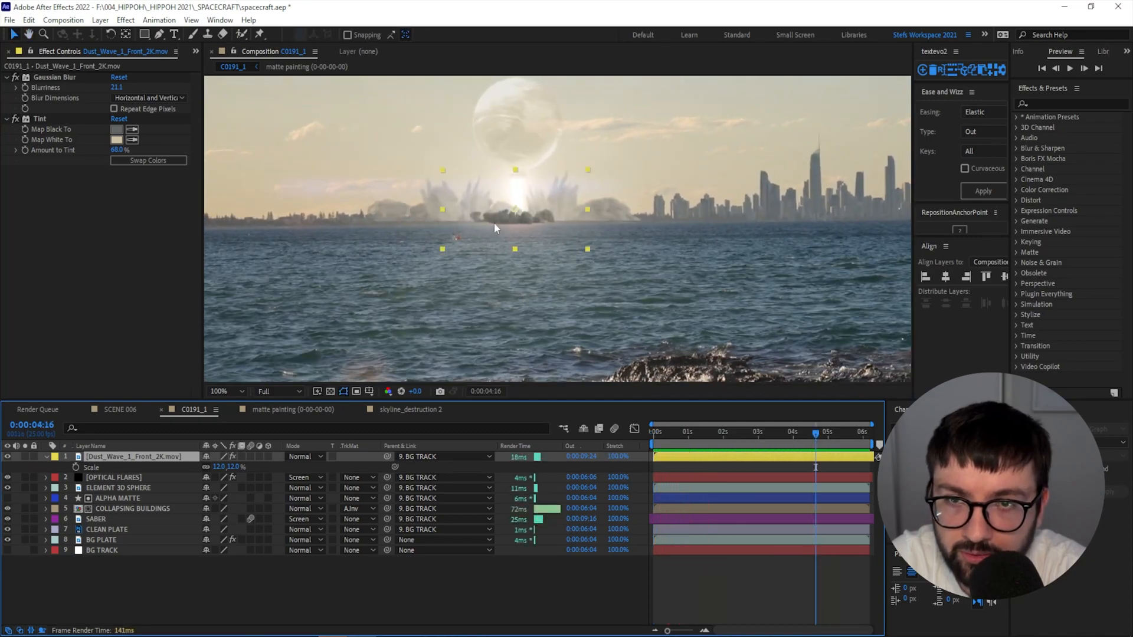
Lighten the Tint effect's Map Black To colour to a paler grey on the Dust_Wave_1_Front layer, and set Amount to Tint to 70%.
{"action": "left_click", "coordinate": [39, 119]}
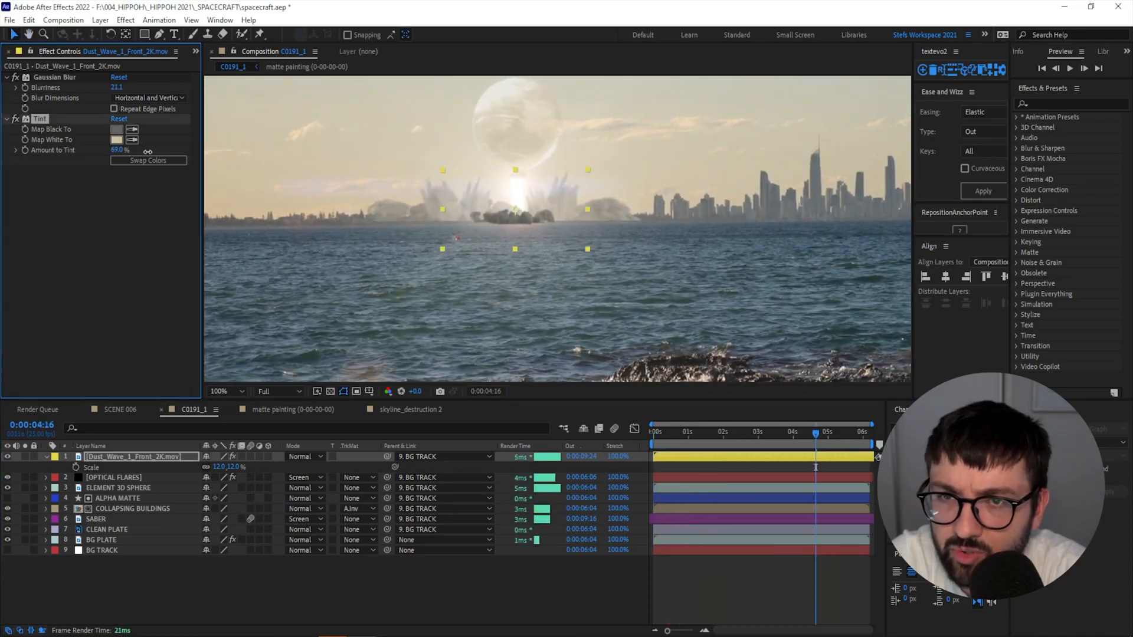
{"action": "left_click_drag", "start_coordinate": [148, 151], "coordinate": [164, 151]}
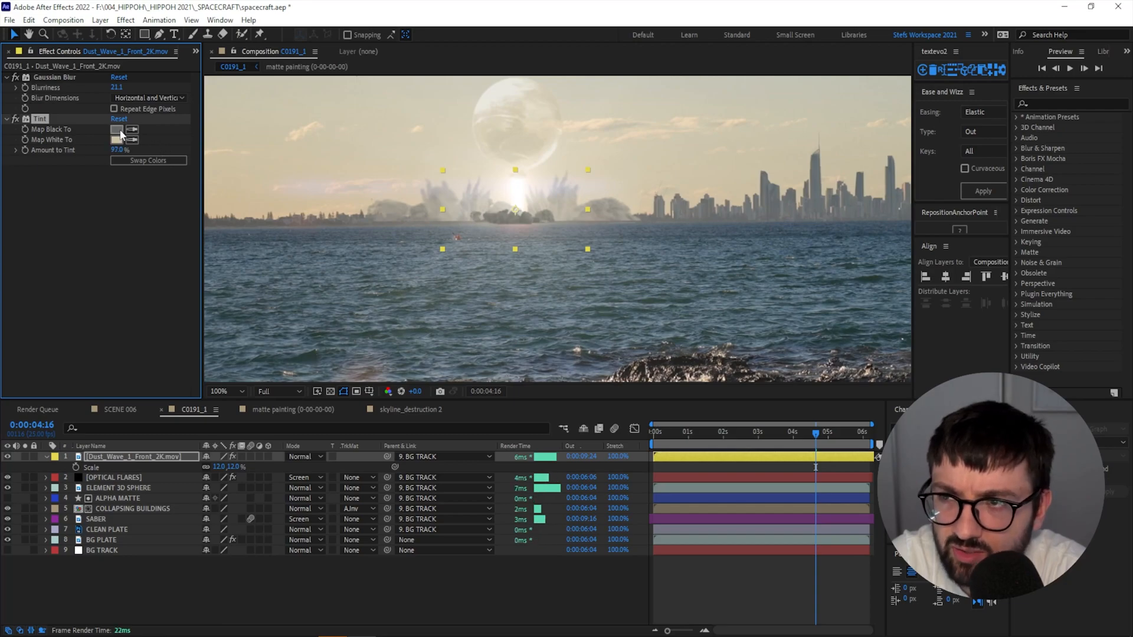
{"action": "left_click", "coordinate": [118, 130]}
{"action": "left_click_drag", "start_coordinate": [278, 326], "coordinate": [208, 314]}
{"action": "left_click", "coordinate": [475, 241]}
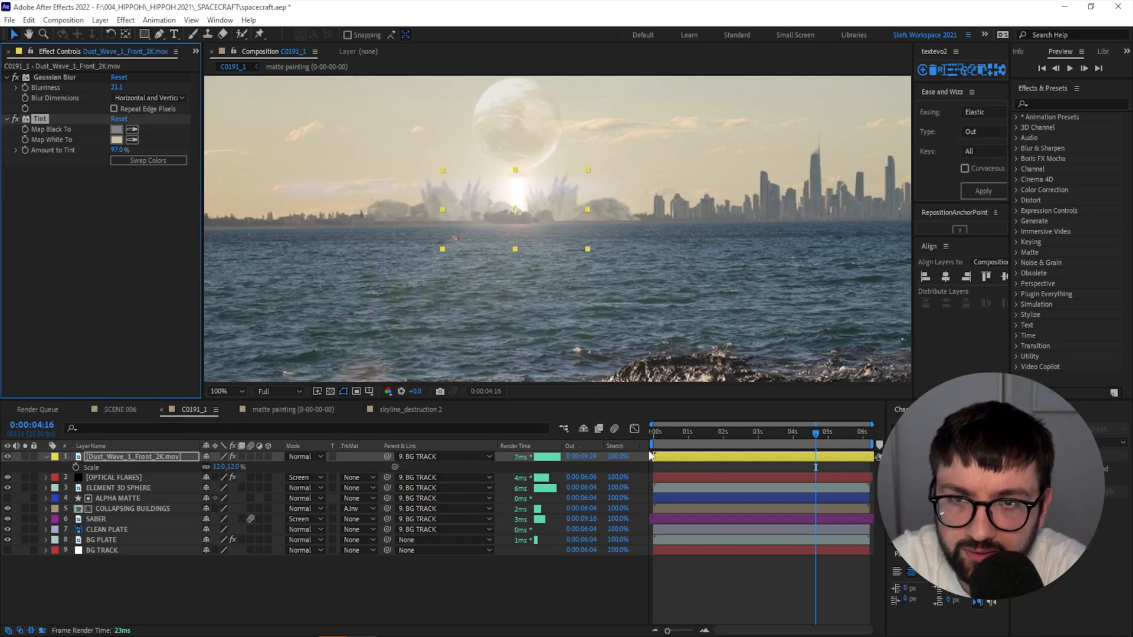
Duplicate the Dust_Wave_1_Front layer, shift one copy to just left of the light beam, and order it beneath the other.
{"action": "left_click", "coordinate": [155, 456]}
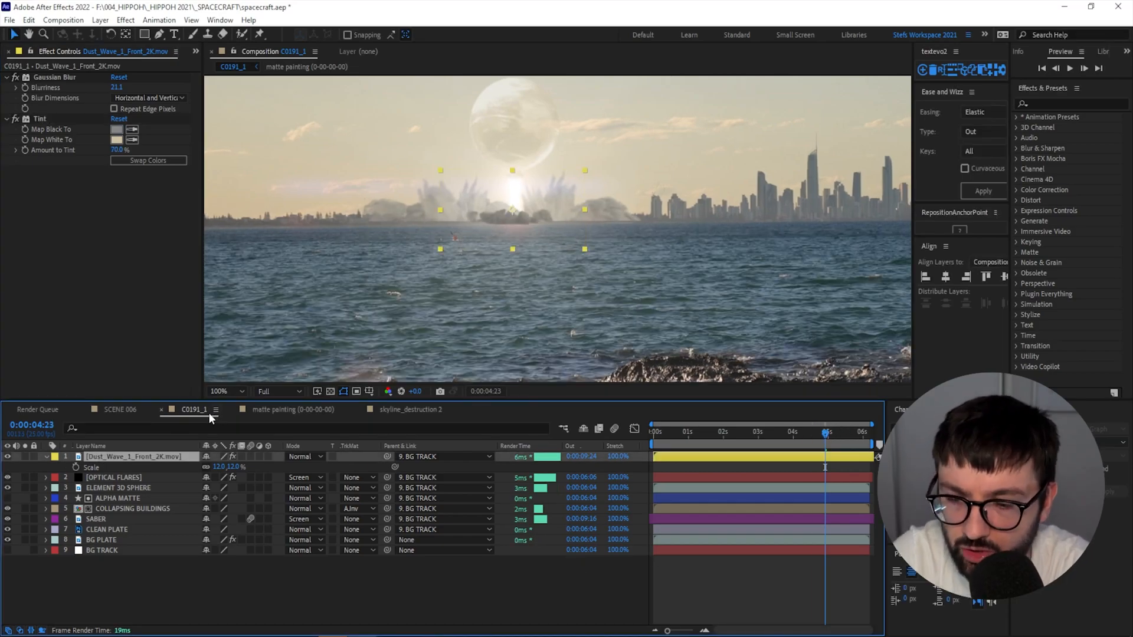
{"action": "key", "text": "ctrl+d"}
{"action": "left_click", "coordinate": [525, 216]}
{"action": "left_click_drag", "start_coordinate": [526, 217], "coordinate": [478, 214]}
{"action": "left_click_drag", "start_coordinate": [116, 457], "coordinate": [118, 477]}
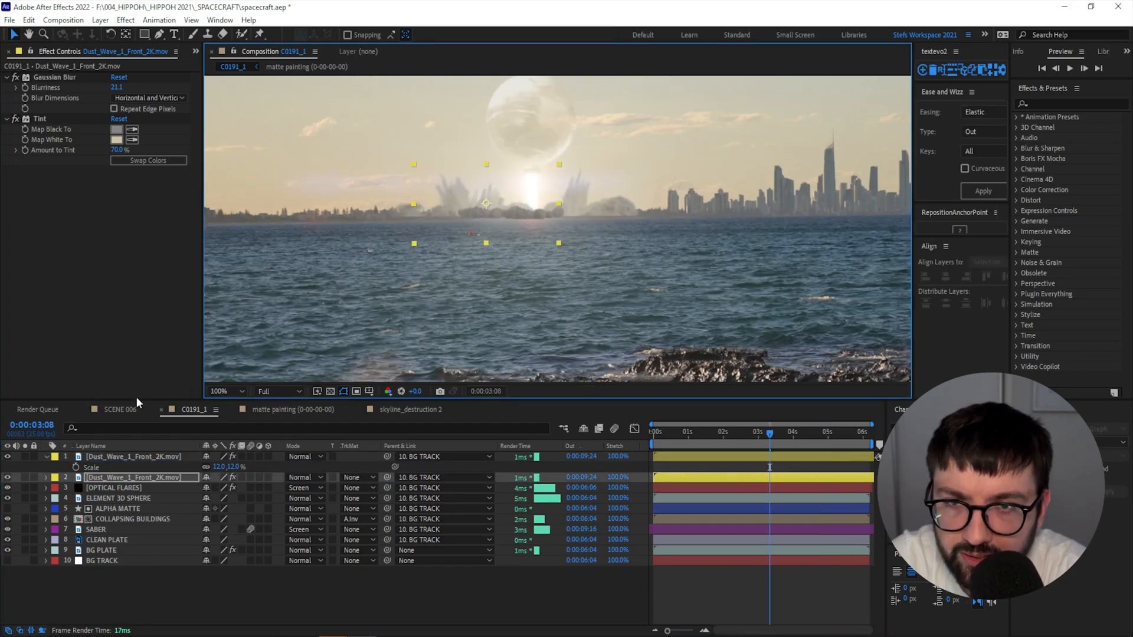
Flip the left dust copy horizontally, and duplicate the dust again to cover the horizon just right of the light beam.
{"action": "right_click", "coordinate": [130, 477]}
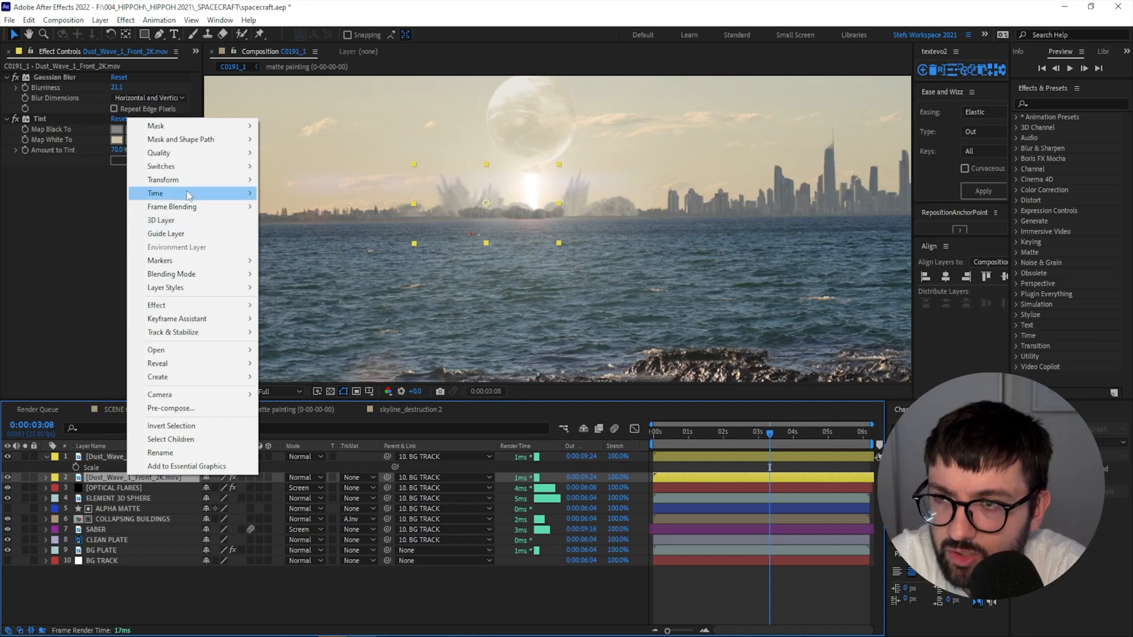
{"action": "mouse_move", "coordinate": [192, 185]}
{"action": "left_click", "coordinate": [324, 279]}
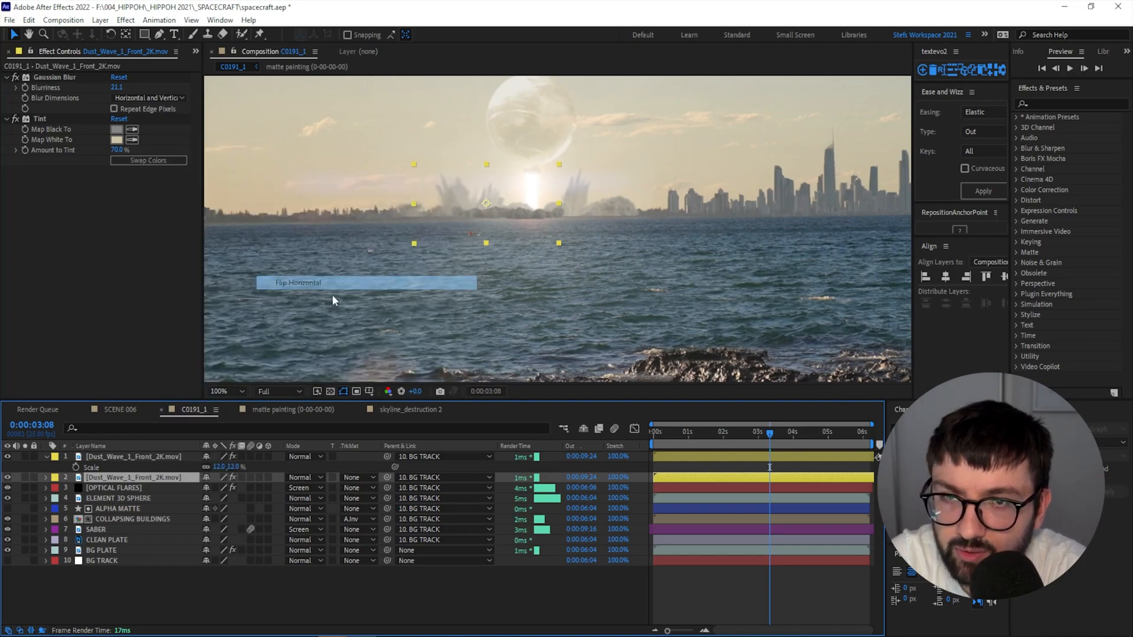
{"action": "left_click_drag", "start_coordinate": [479, 209], "coordinate": [593, 212]}
{"action": "key", "text": "ctrl+d"}
Stretch the central Dust_Wave_1_Front layer's vertical scale to 15.3%, nudge it onto the beam's base, and preview from the start.
{"action": "left_click", "coordinate": [509, 198]}
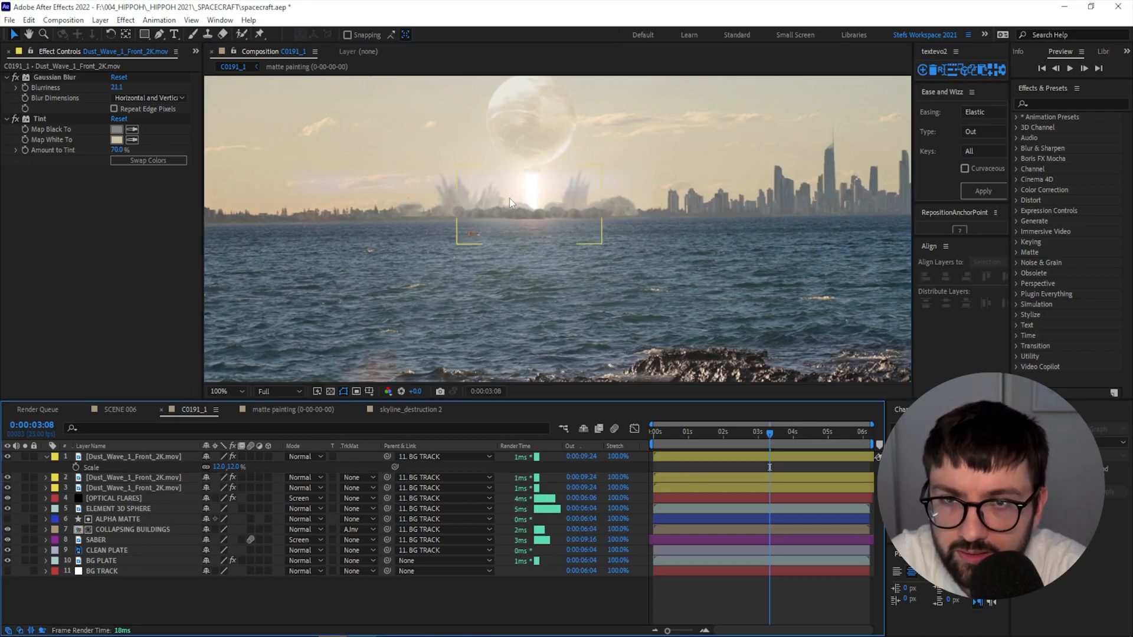
{"action": "left_click_drag", "start_coordinate": [530, 166], "coordinate": [531, 154]}
{"action": "left_click_drag", "start_coordinate": [529, 216], "coordinate": [528, 215]}
{"action": "key", "text": "Home"}
{"action": "key", "text": "space"}
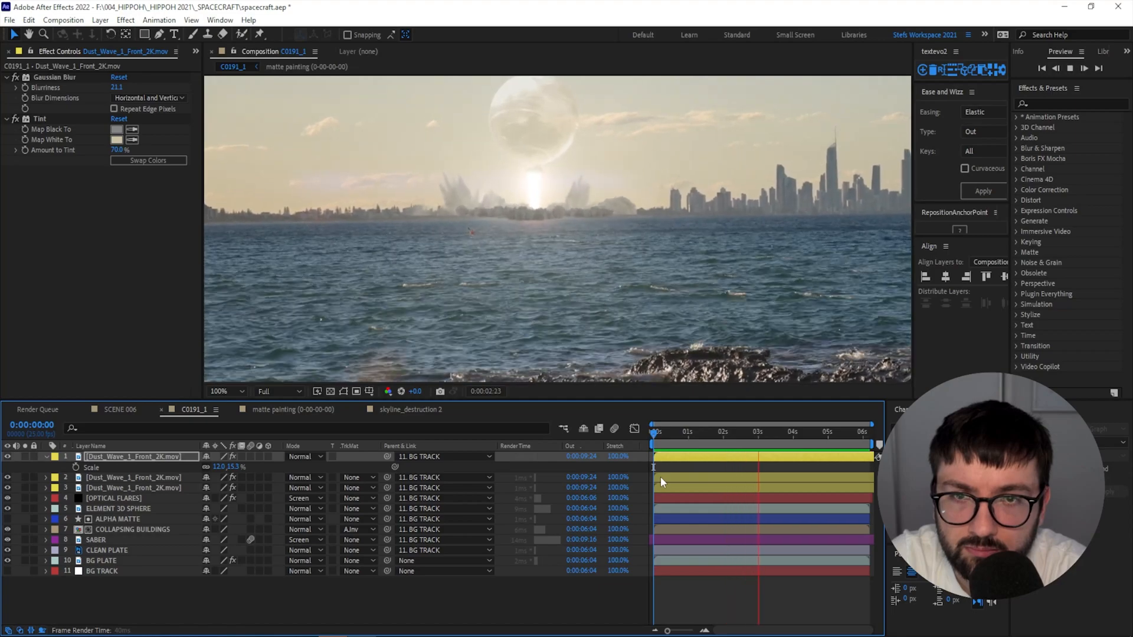
Stagger the two side Dust_Wave_1_Front layers so they start slightly later and end at 0:00:10:12 and 0:00:10:04, and preview the timing.
{"action": "left_click_drag", "start_coordinate": [661, 477], "coordinate": [692, 490]}
{"action": "left_click_drag", "start_coordinate": [668, 434], "coordinate": [571, 436]}
{"action": "key", "text": "space"}
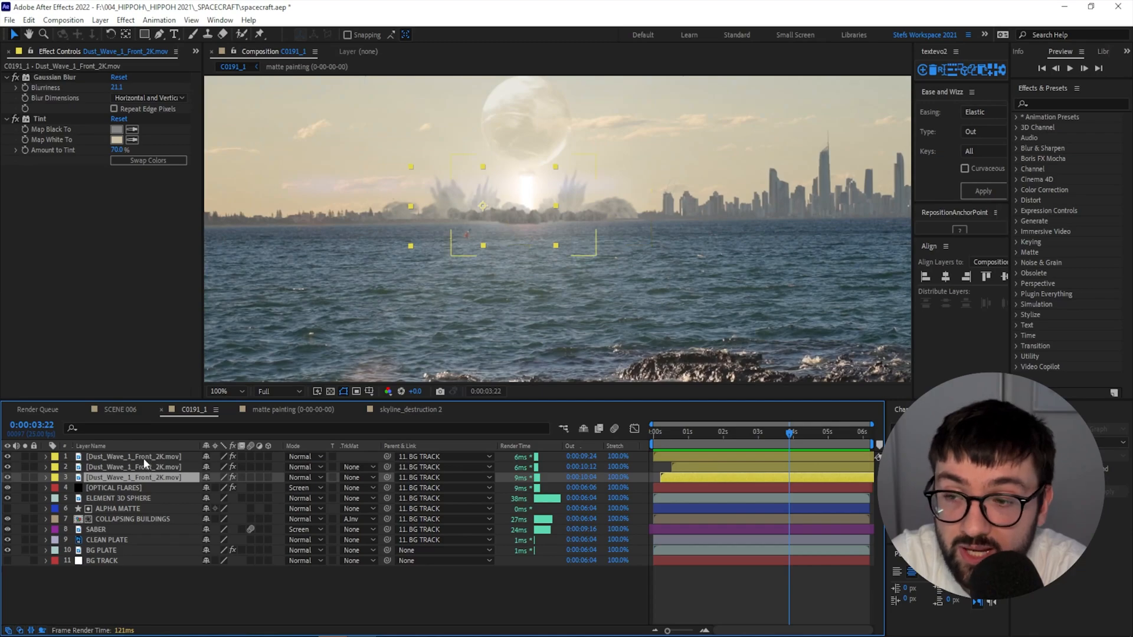
Move all three Dust_Wave_1_Front layers beneath OPTICAL FLARES in the layer order, and preview the shot from the start.
{"action": "left_click", "coordinate": [141, 459], "text": "shift"}
{"action": "left_click_drag", "start_coordinate": [115, 476], "coordinate": [111, 489]}
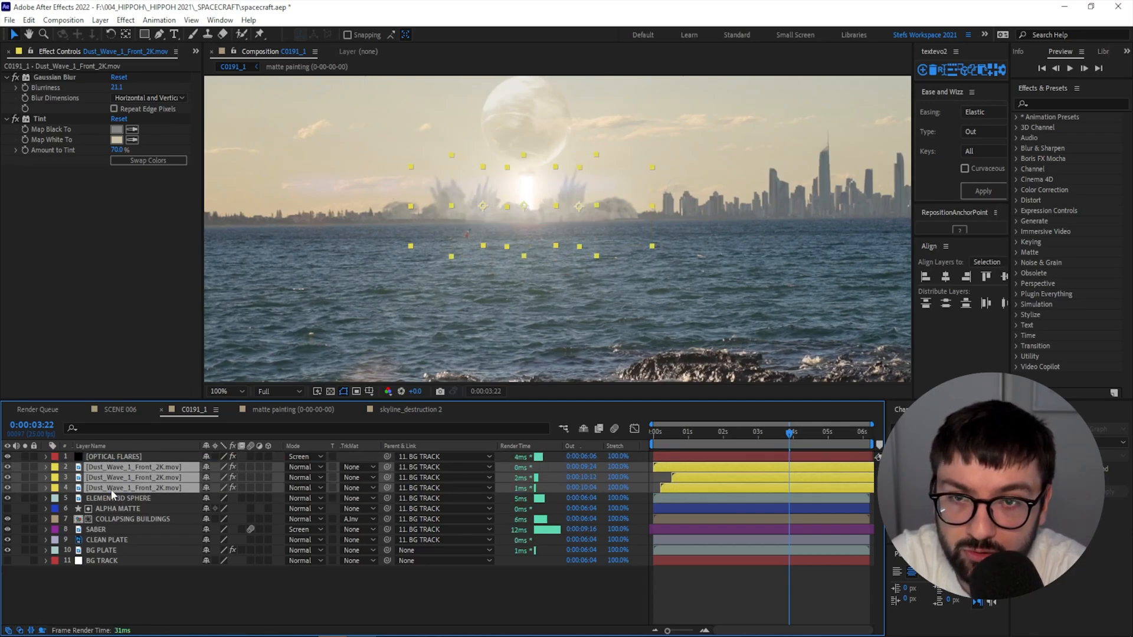
{"action": "left_click", "coordinate": [335, 590]}
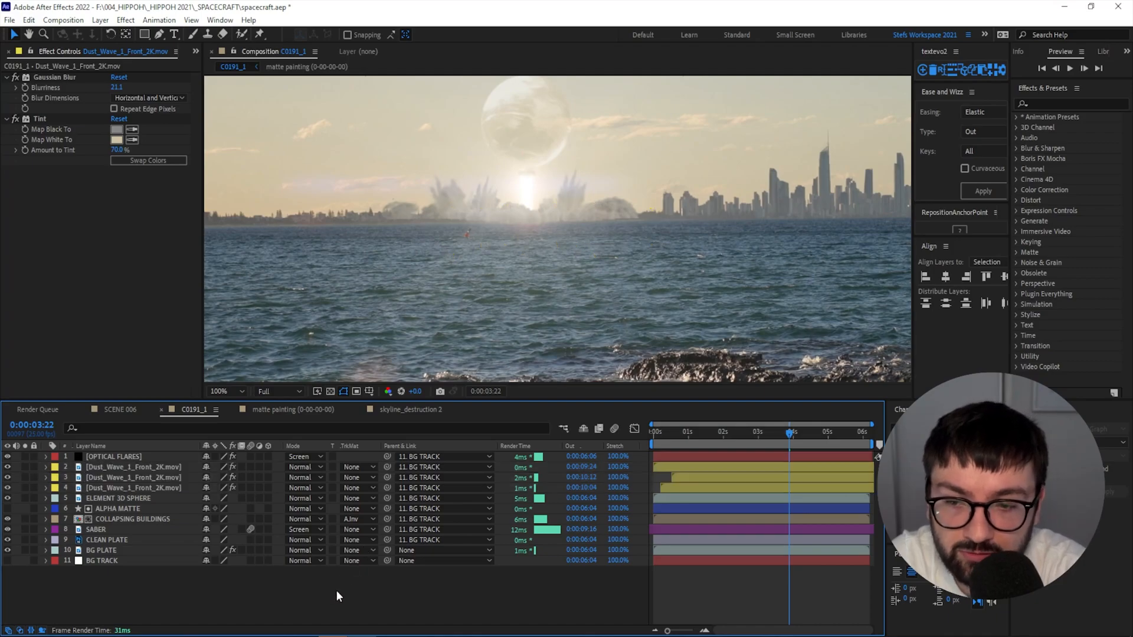
{"action": "key", "text": "Home"}
{"action": "key", "text": "space"}
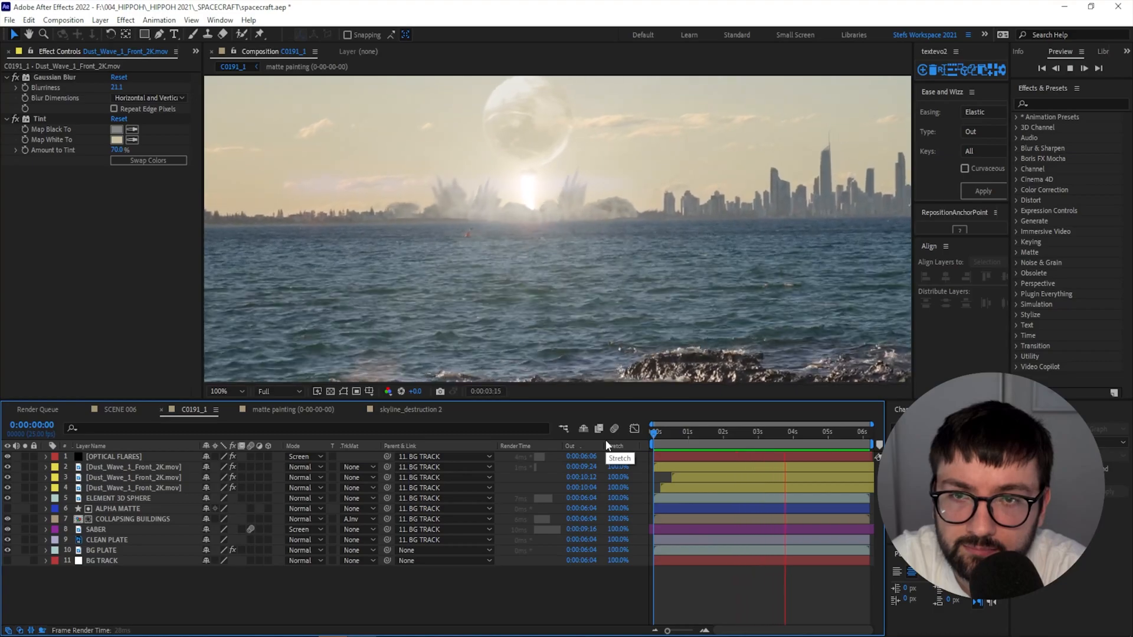
{"action": "key", "text": "space"}
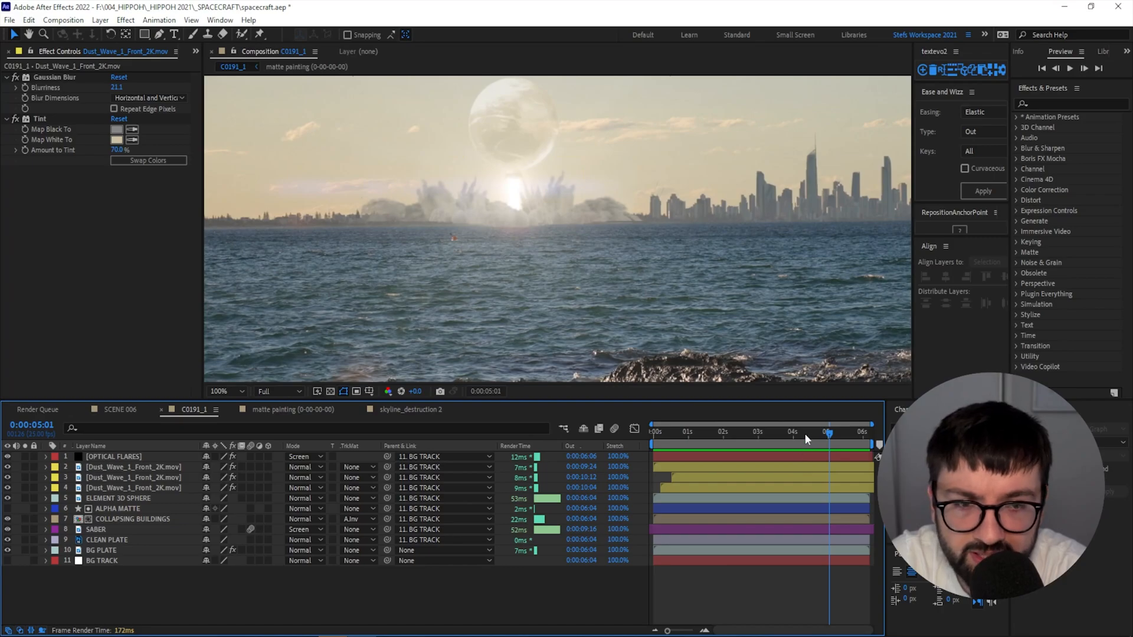
{"action": "left_click", "coordinate": [723, 434]}
{"action": "left_click_drag", "start_coordinate": [735, 433], "coordinate": [778, 439]}
{"action": "key", "text": "space"}
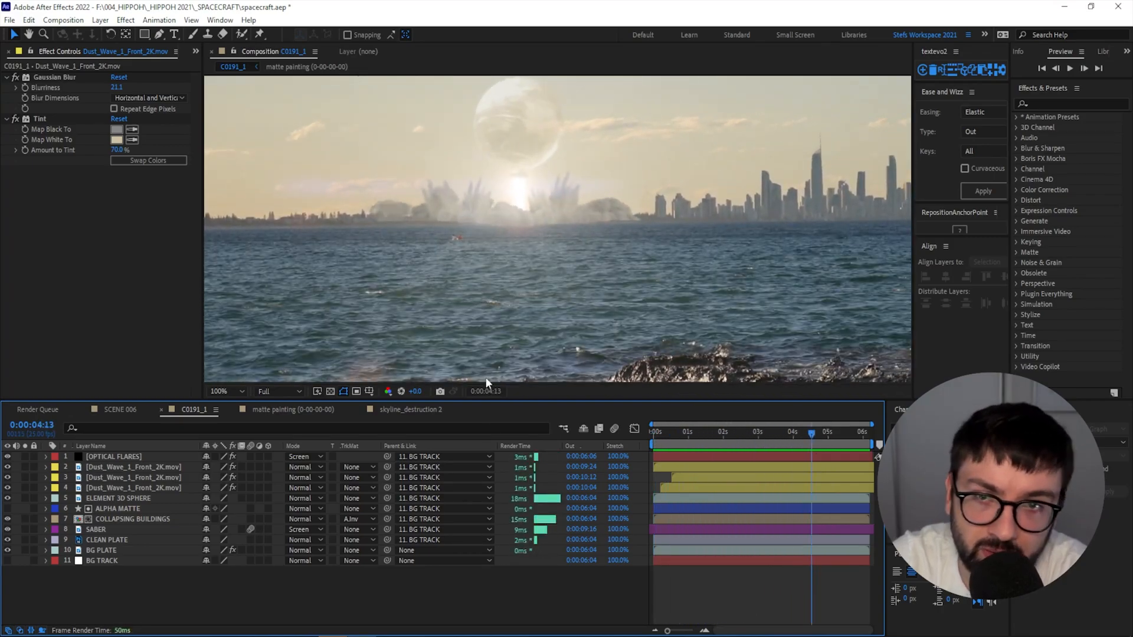
Nudge the left Dust_Wave_1_Front layer slightly further left and up on the horizon, and preview the shot from the start.
{"action": "left_click", "coordinate": [135, 467]}
{"action": "left_click", "coordinate": [135, 478]}
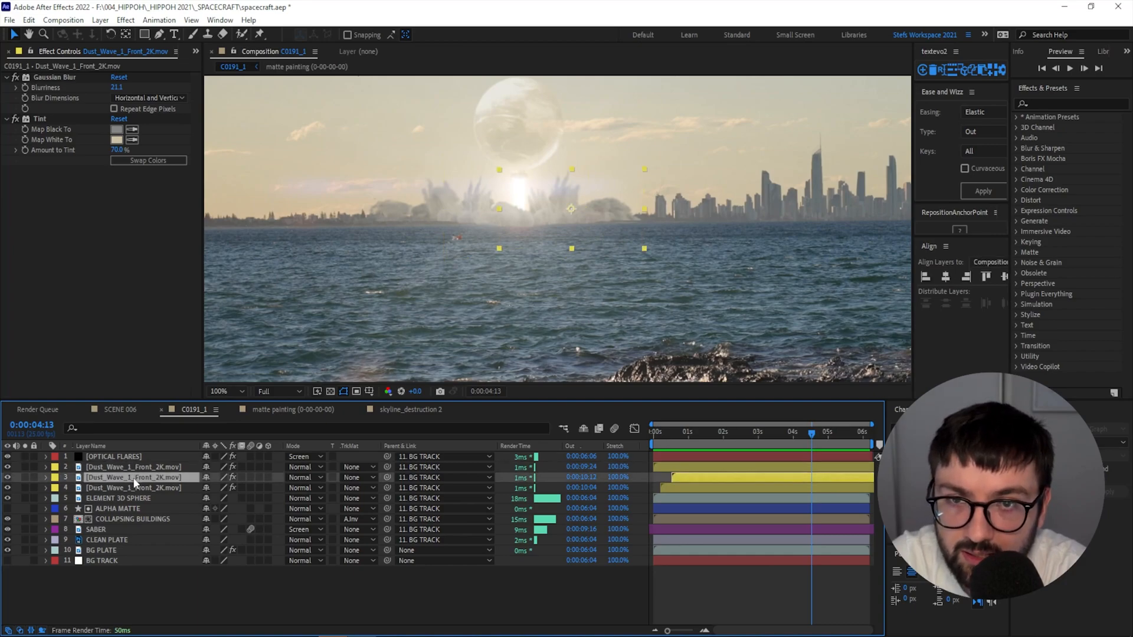
{"action": "left_click", "coordinate": [135, 488]}
{"action": "left_click", "coordinate": [459, 212]}
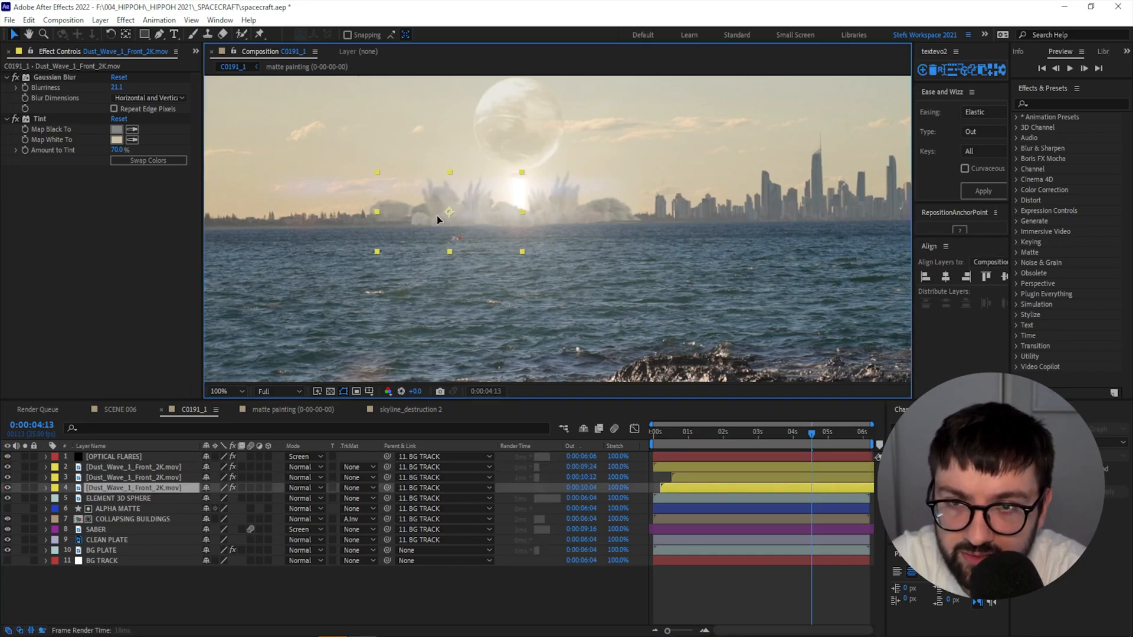
{"action": "left_click_drag", "start_coordinate": [437, 216], "coordinate": [435, 215]}
{"action": "left_click_drag", "start_coordinate": [812, 433], "coordinate": [596, 432]}
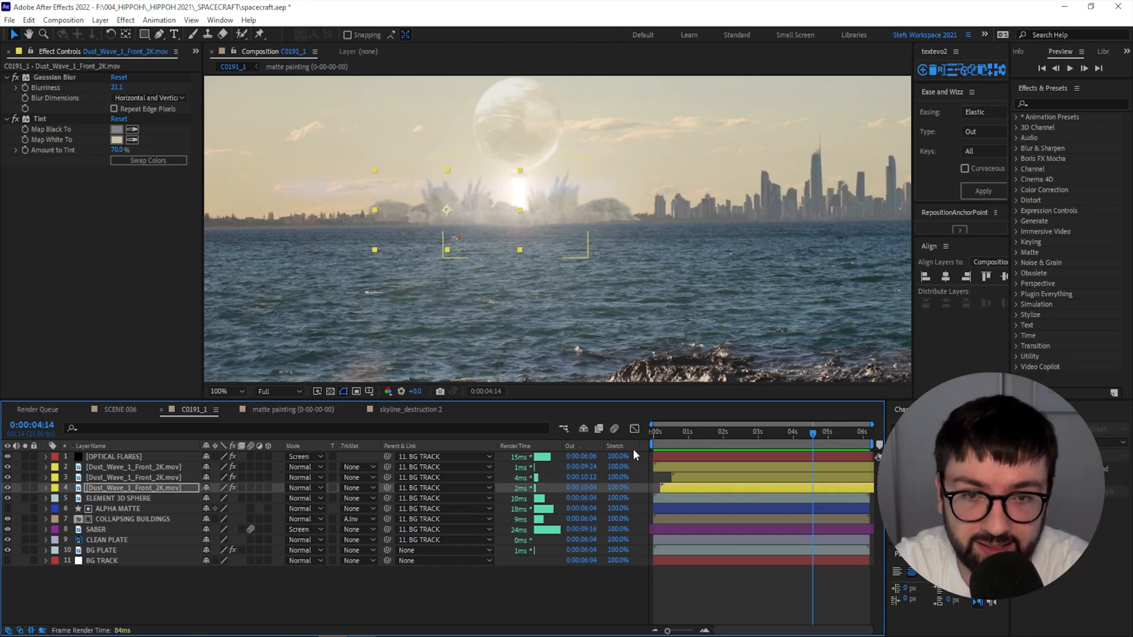
{"action": "left_click_drag", "start_coordinate": [665, 433], "coordinate": [626, 436]}
{"action": "key", "text": "space"}
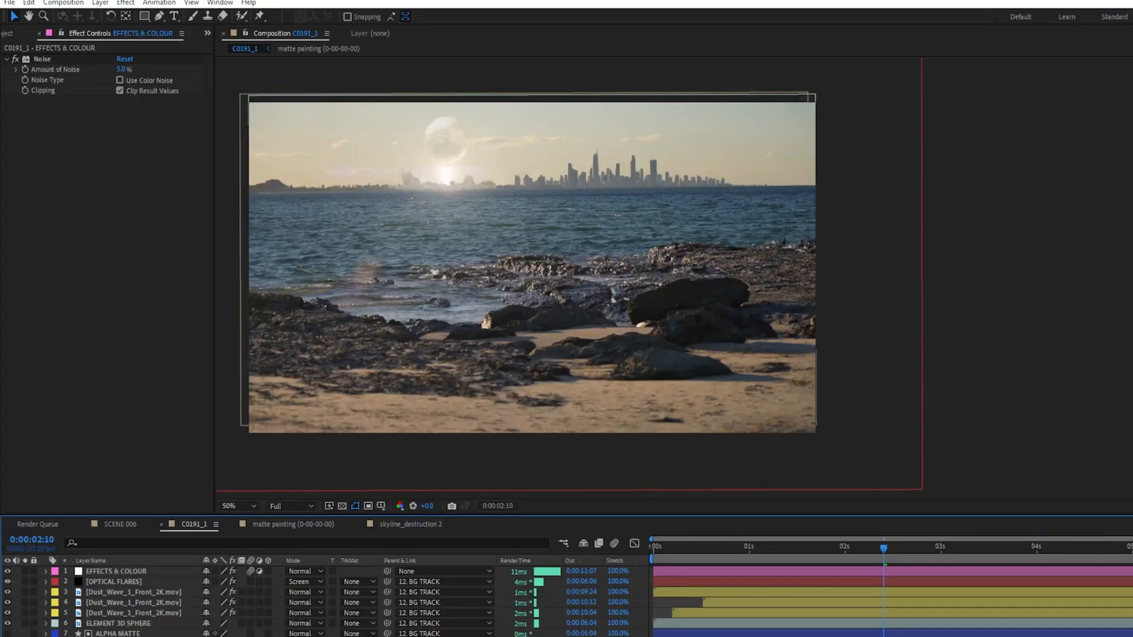
Examine the Noise effect of the EFFECTS & COLOUR layer up close at 400% on the buildings around the light beam.
{"action": "left_click_drag", "start_coordinate": [720, 546], "coordinate": [458, 557]}
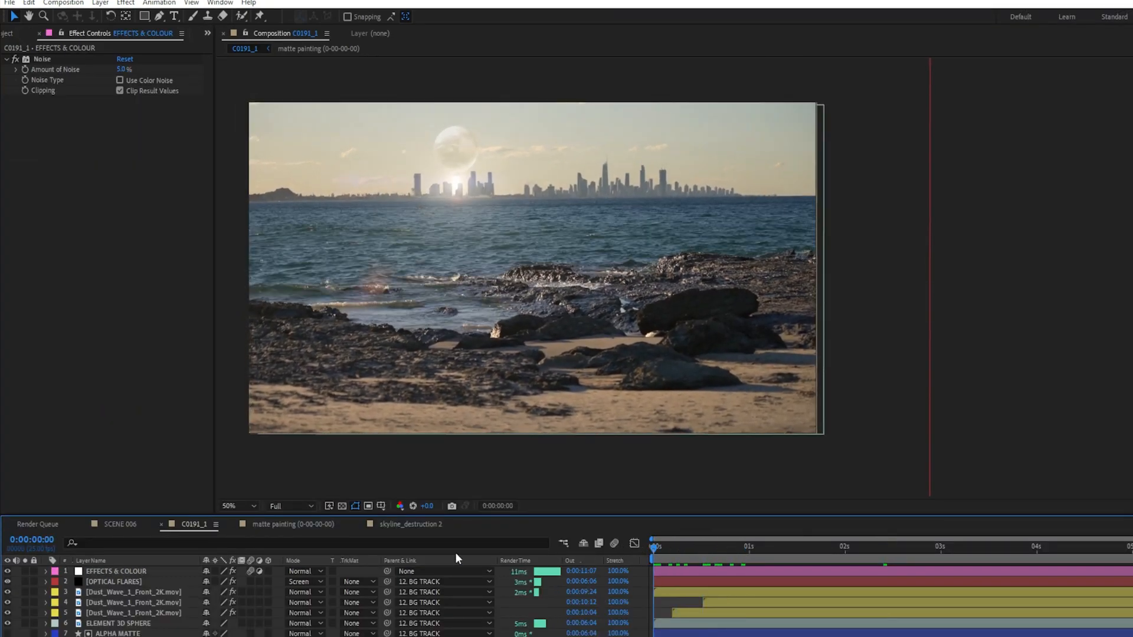
{"action": "left_click", "coordinate": [141, 573]}
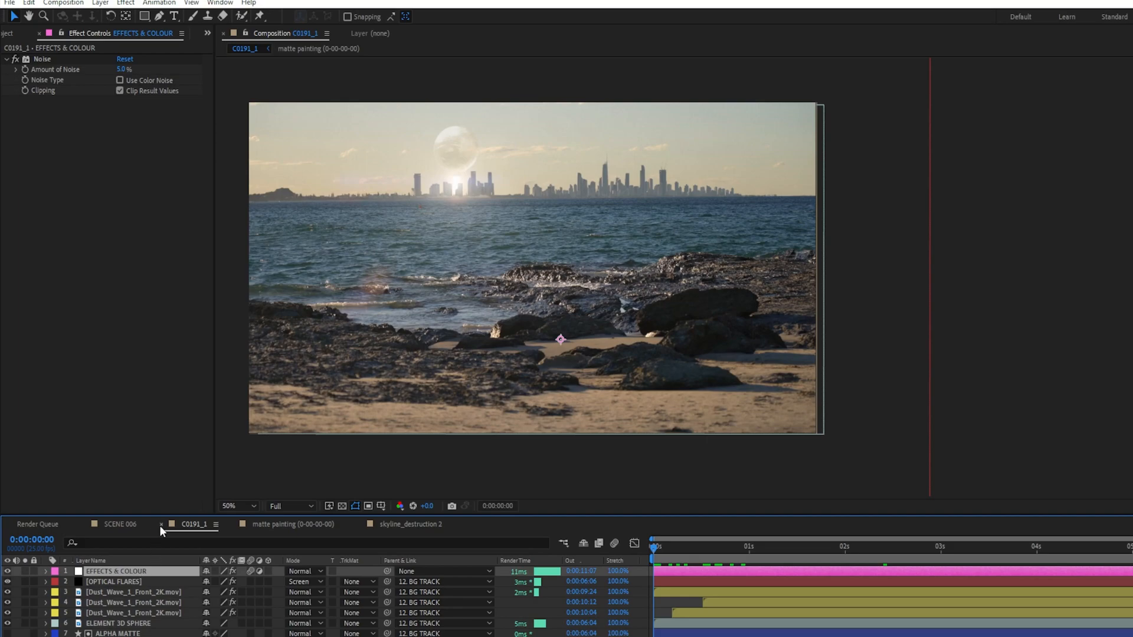
{"action": "left_click", "coordinate": [55, 59]}
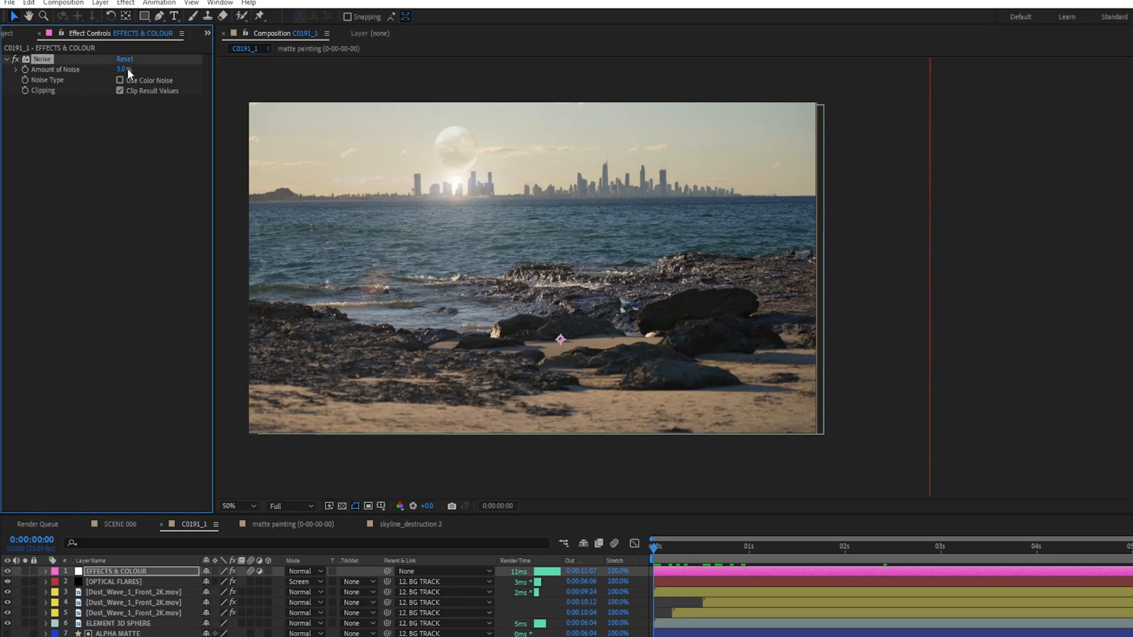
{"action": "scroll", "coordinate": [400, 112], "scroll_direction": "up", "scroll_amount": 1}
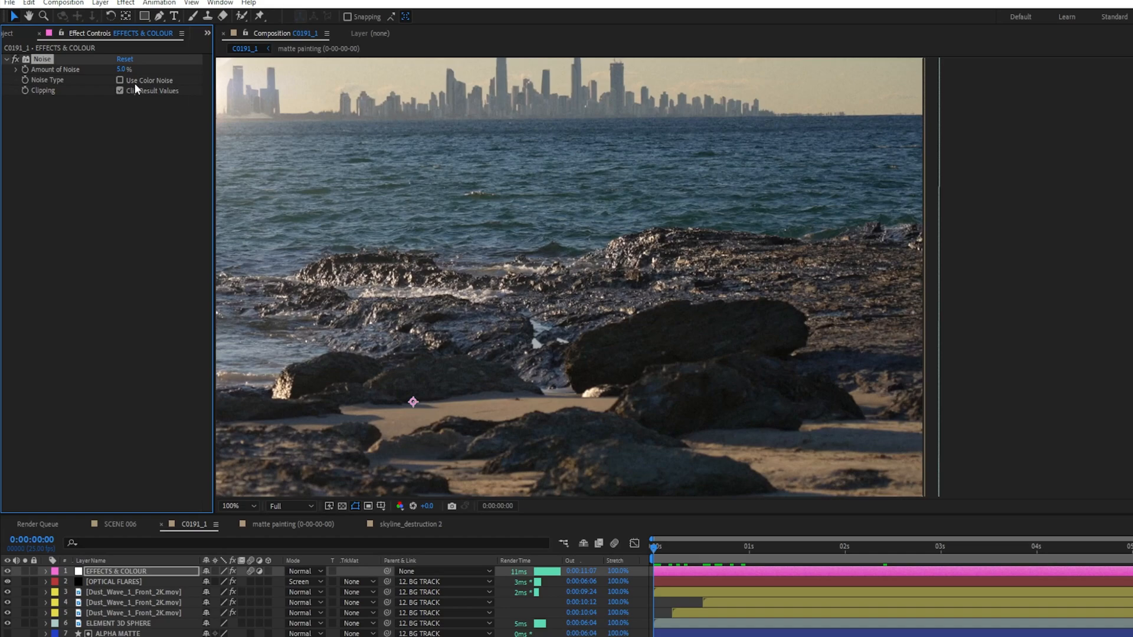
{"action": "left_click_drag", "start_coordinate": [354, 152], "coordinate": [505, 280]}
{"action": "scroll", "coordinate": [387, 213], "scroll_direction": "up", "scroll_amount": 1}
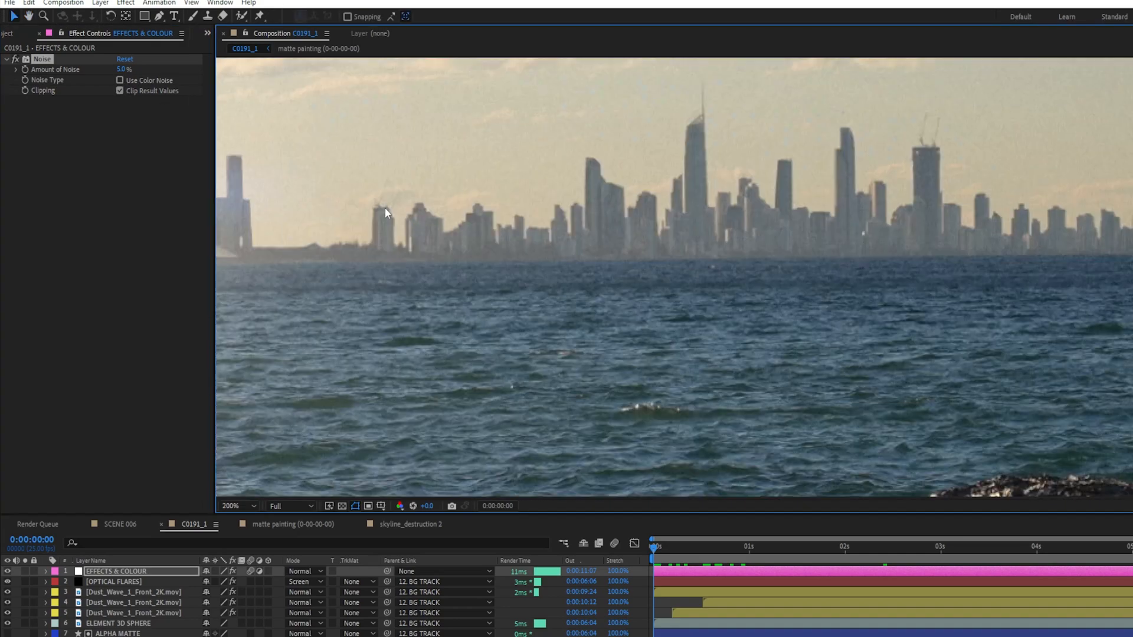
{"action": "left_click_drag", "start_coordinate": [328, 202], "coordinate": [663, 303]}
{"action": "left_click_drag", "start_coordinate": [518, 266], "coordinate": [703, 313]}
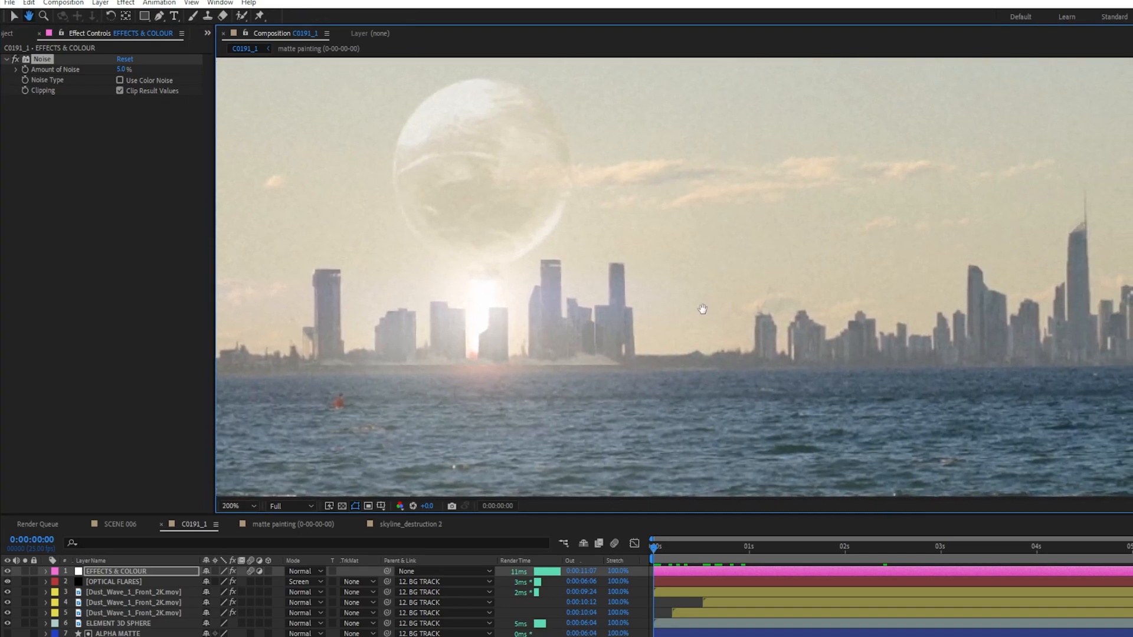
{"action": "scroll", "coordinate": [529, 242], "scroll_direction": "up", "scroll_amount": 1}
{"action": "scroll", "coordinate": [460, 261], "scroll_direction": "up", "scroll_amount": 1}
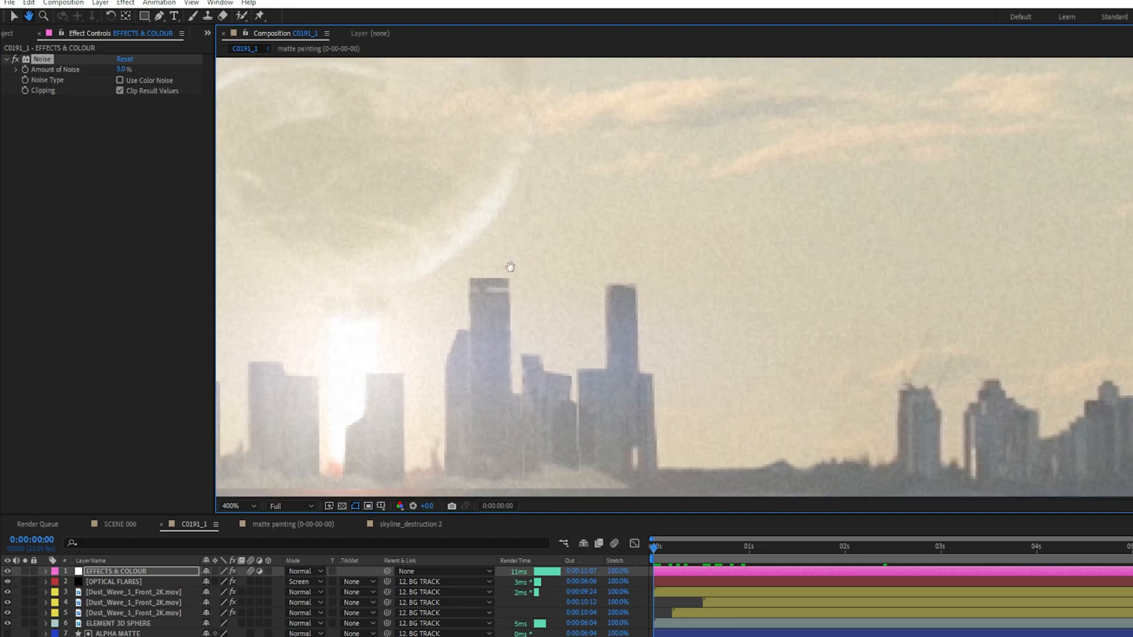
{"action": "key", "text": "v"}
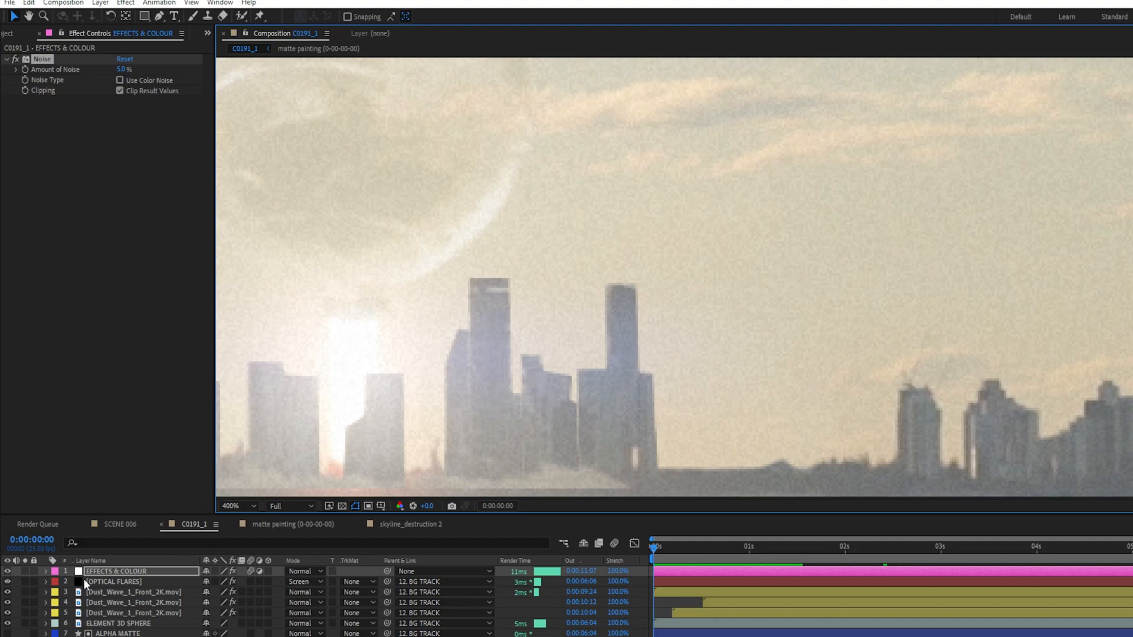
Compare the image with the EFFECTS & COLOUR layer hidden and shown, fit the whole frame in view, and play the shot.
{"action": "left_click", "coordinate": [7, 571]}
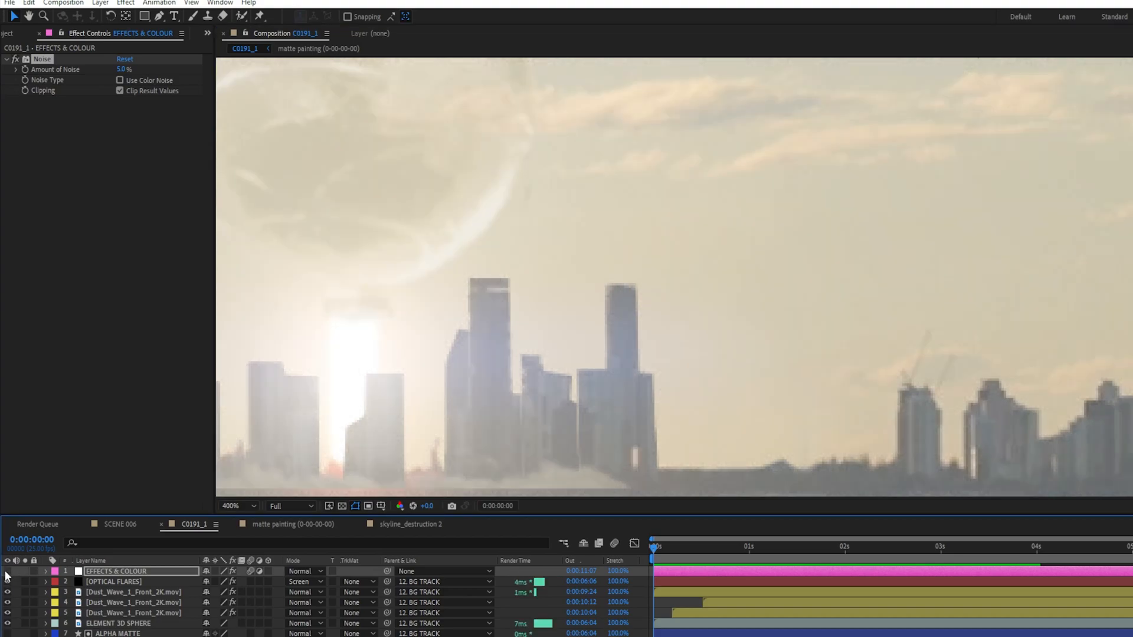
{"action": "left_click", "coordinate": [7, 571]}
{"action": "mouse_move", "coordinate": [540, 201]}
{"action": "left_mouse_down"}
{"action": "mouse_move", "coordinate": [708, 271]}
{"action": "mouse_move", "coordinate": [688, 291]}
{"action": "mouse_move", "coordinate": [557, 169]}
{"action": "mouse_move", "coordinate": [544, 194]}
{"action": "left_mouse_up"}
{"action": "key", "text": "shift+slash"}
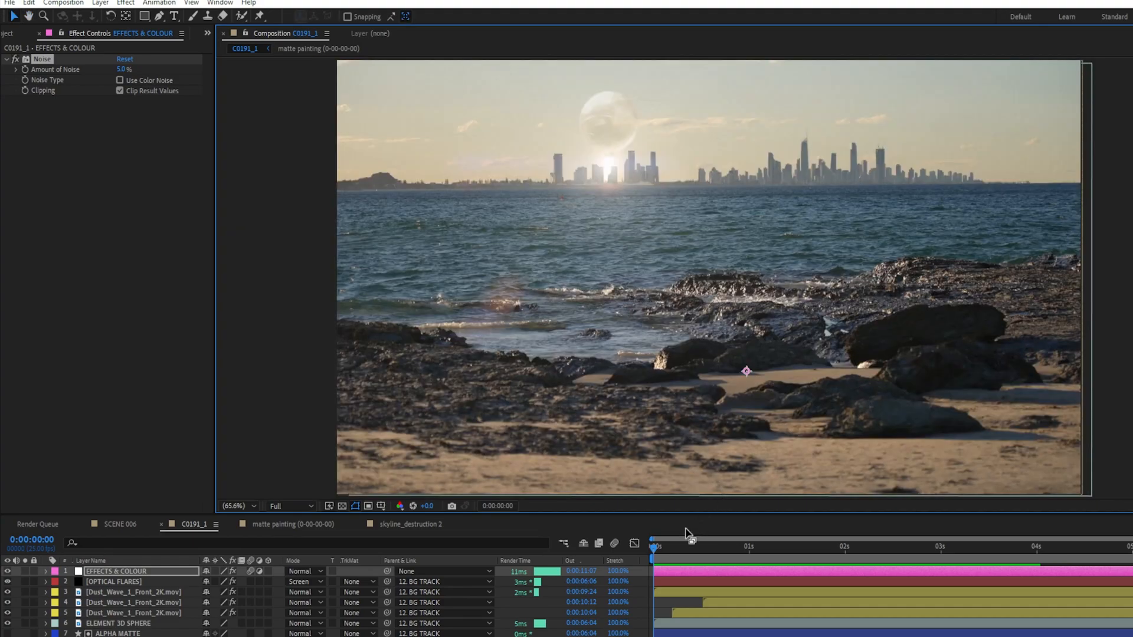
{"action": "key", "text": "space"}
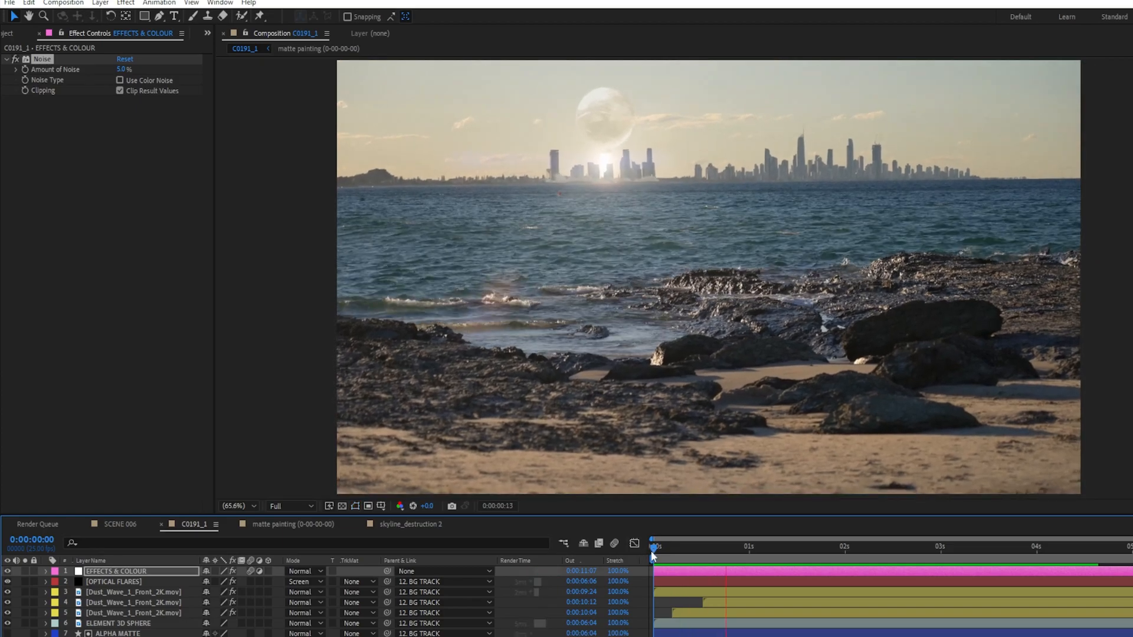